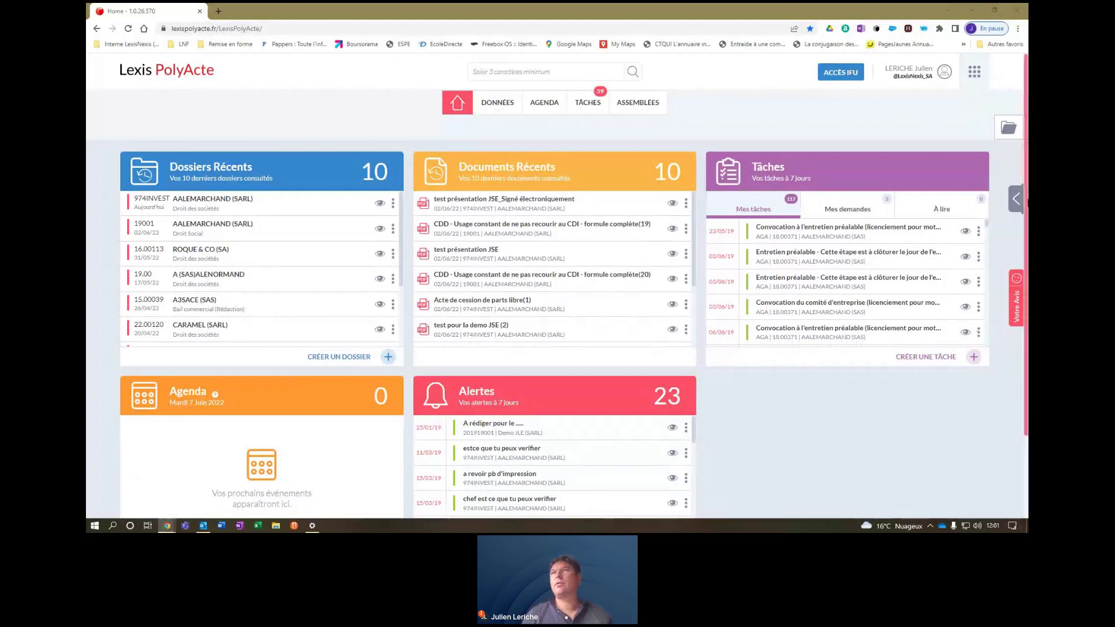
Open the Données list of dossiers, showing 20 recent and ongoing files.
{"action": "left_click", "coordinate": [1027, 202]}
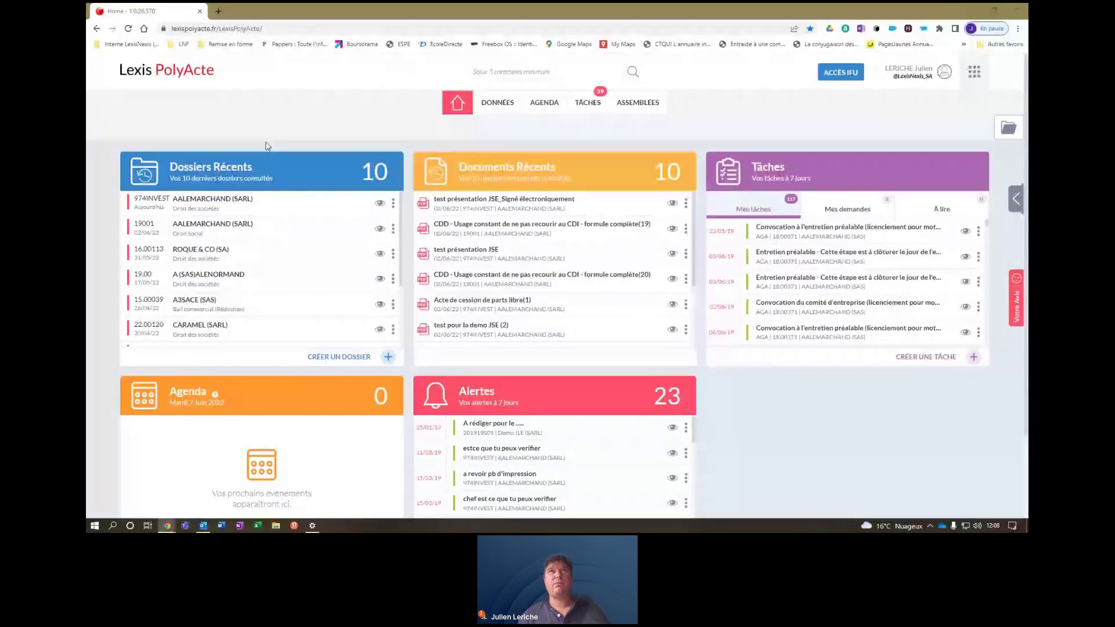
{"action": "left_click", "coordinate": [498, 103]}
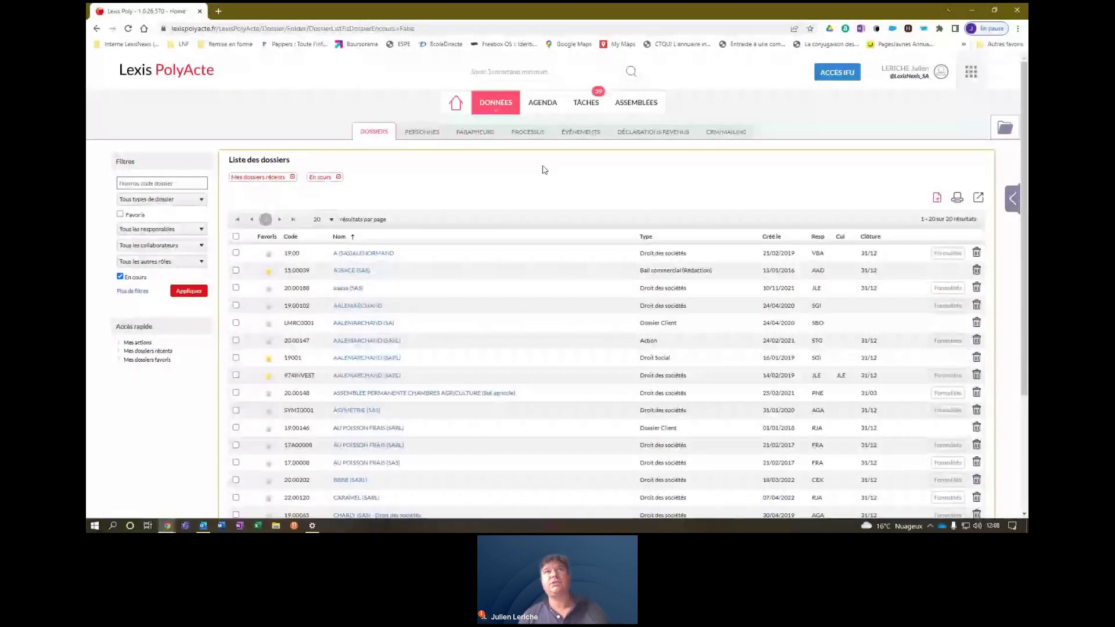
Open the firm's Configuration Cabinet page from the footer gear menu on the dossiers list.
{"action": "left_click", "coordinate": [419, 131]}
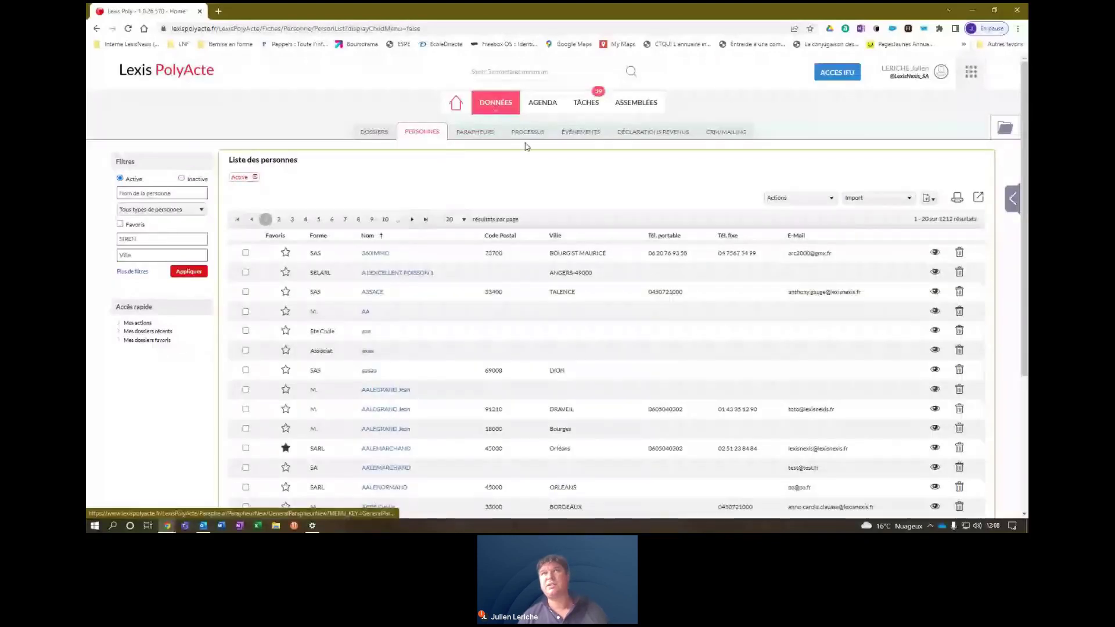
{"action": "left_click", "coordinate": [580, 133]}
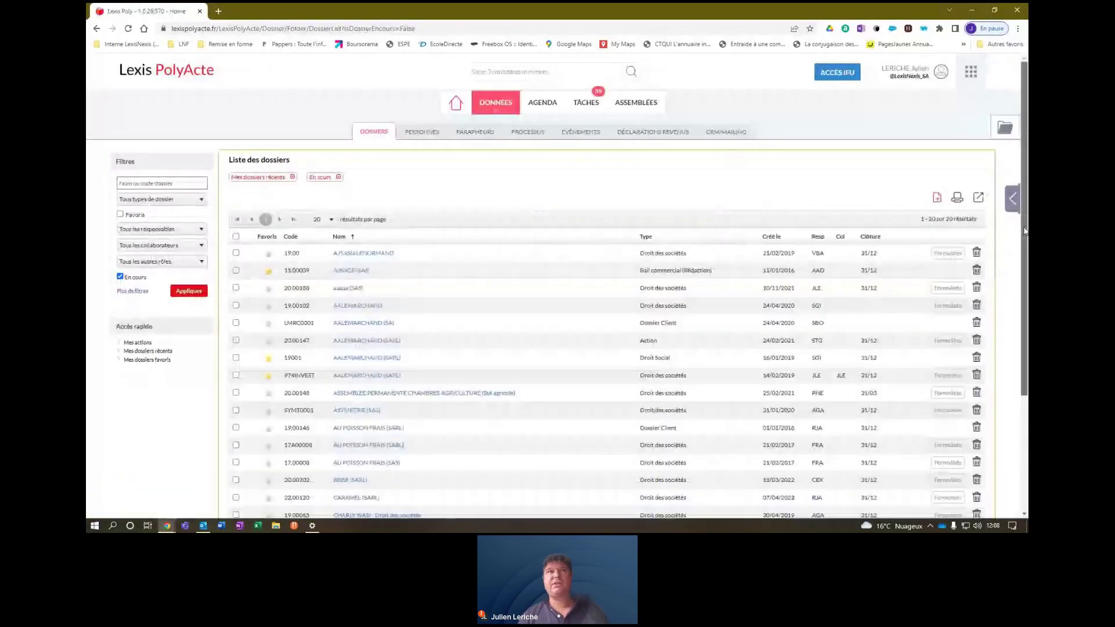
{"action": "left_click_drag", "start_coordinate": [1024, 230], "coordinate": [1021, 431]}
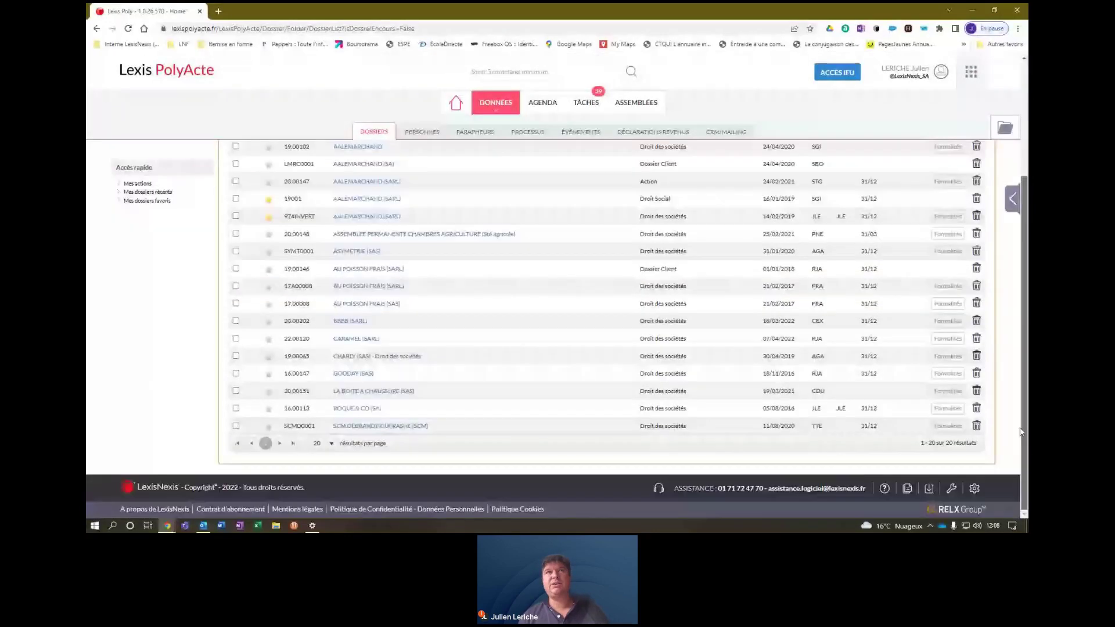
{"action": "left_click", "coordinate": [976, 493]}
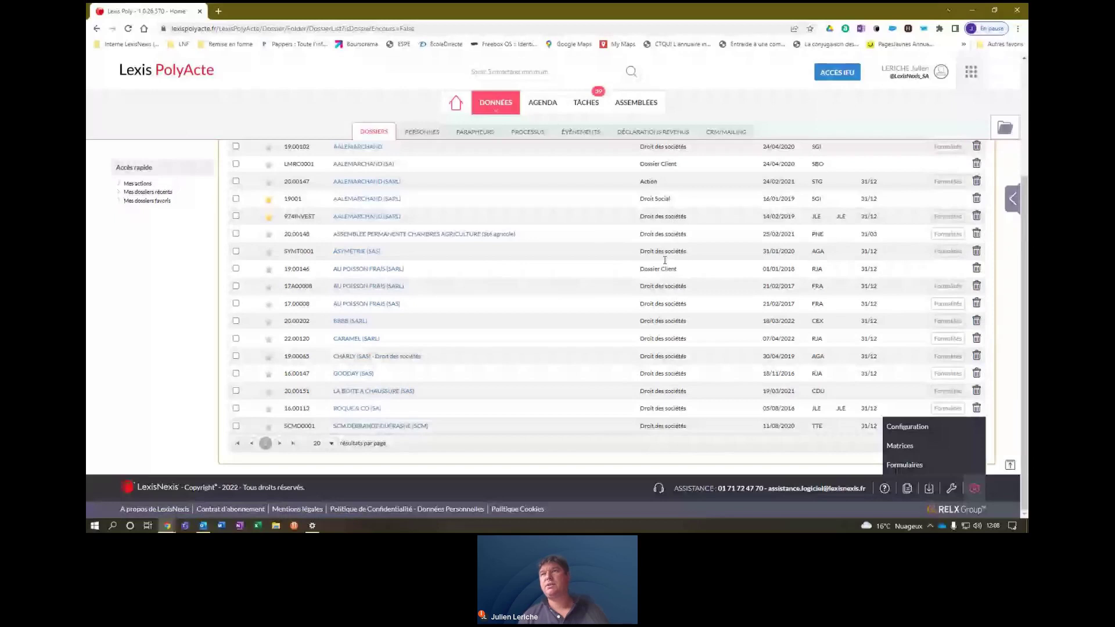
{"action": "left_click", "coordinate": [908, 427]}
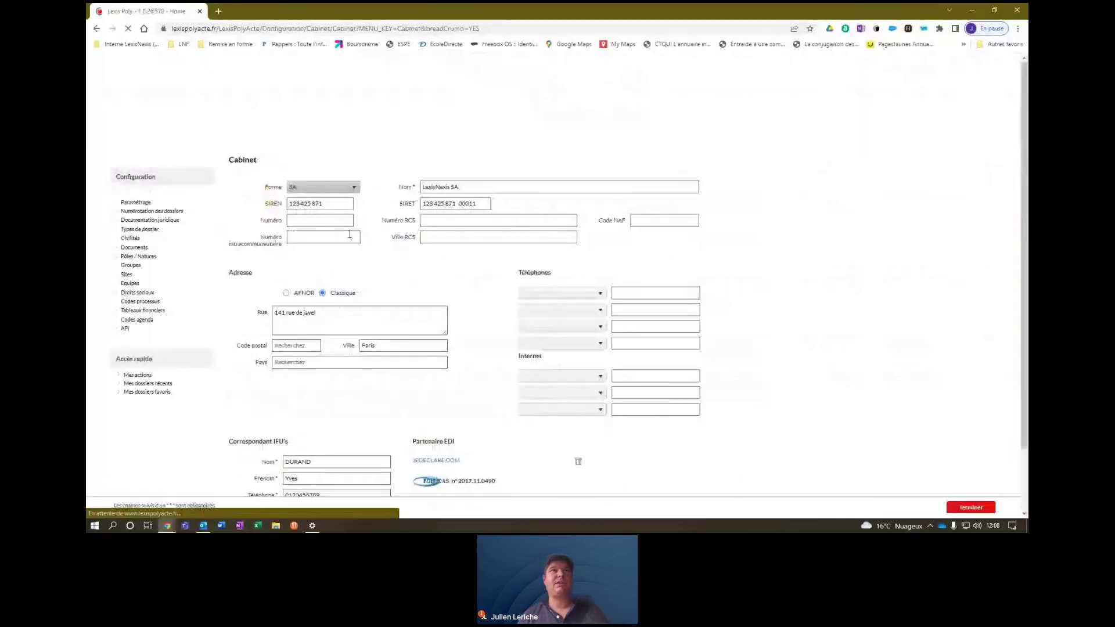
In Paramétrage, enable Gestion des sous-dossiers and Création des sous-dossiers par nature, then save.
{"action": "left_click", "coordinate": [139, 191]}
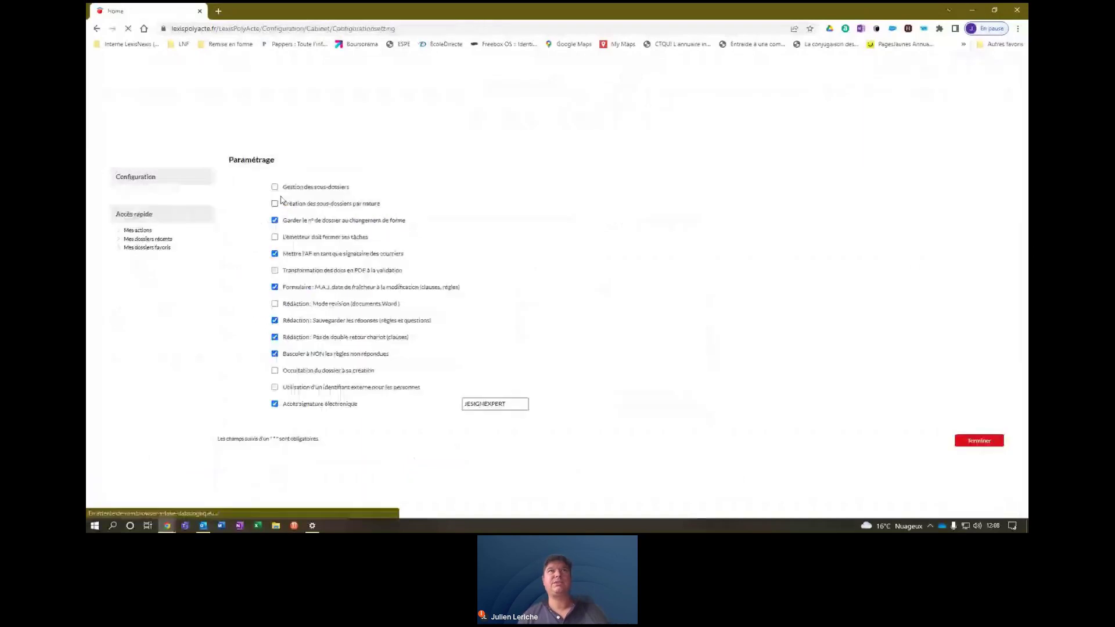
{"action": "left_click", "coordinate": [275, 188]}
{"action": "left_click", "coordinate": [274, 204]}
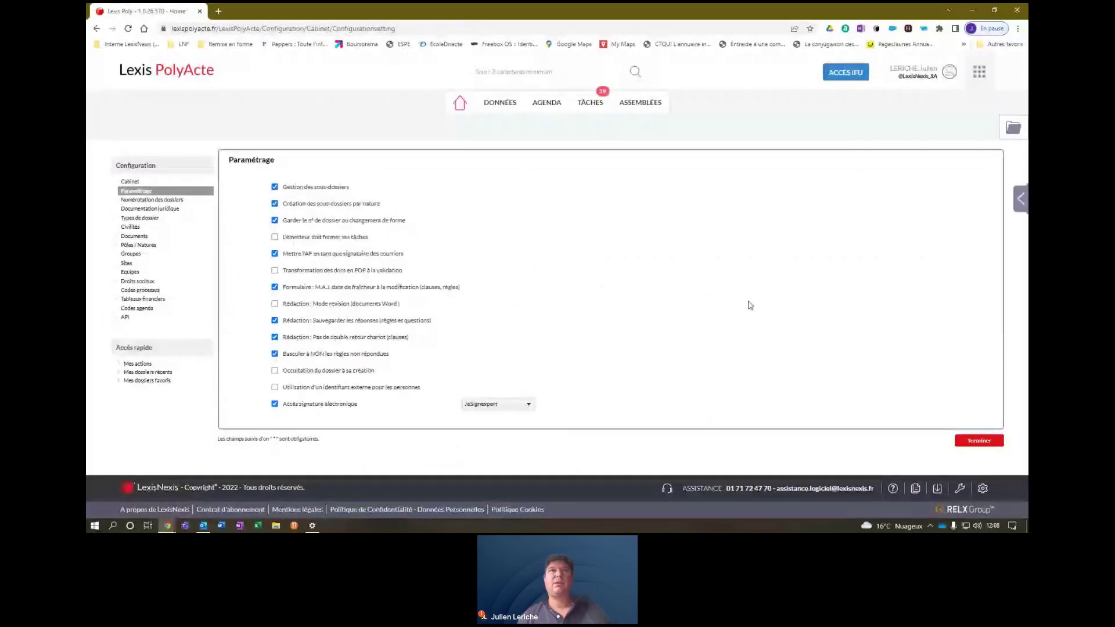
{"action": "left_click", "coordinate": [978, 441]}
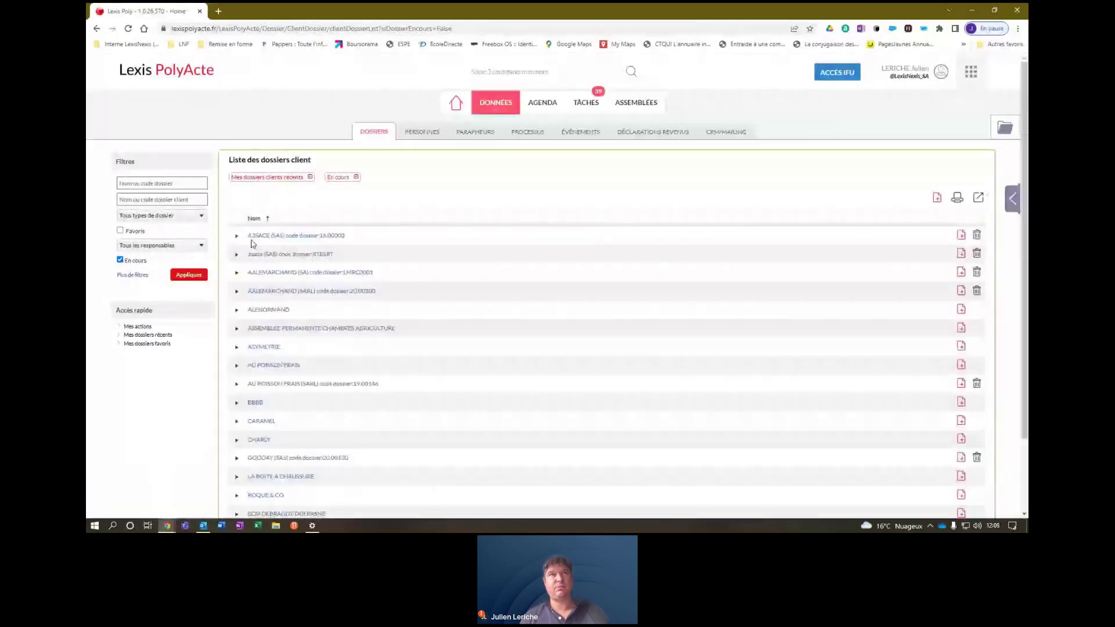
Expand the AALEMARCHAND (SARL) client row and open its 974INVEST Droit des sociétés dossier.
{"action": "left_click", "coordinate": [237, 292]}
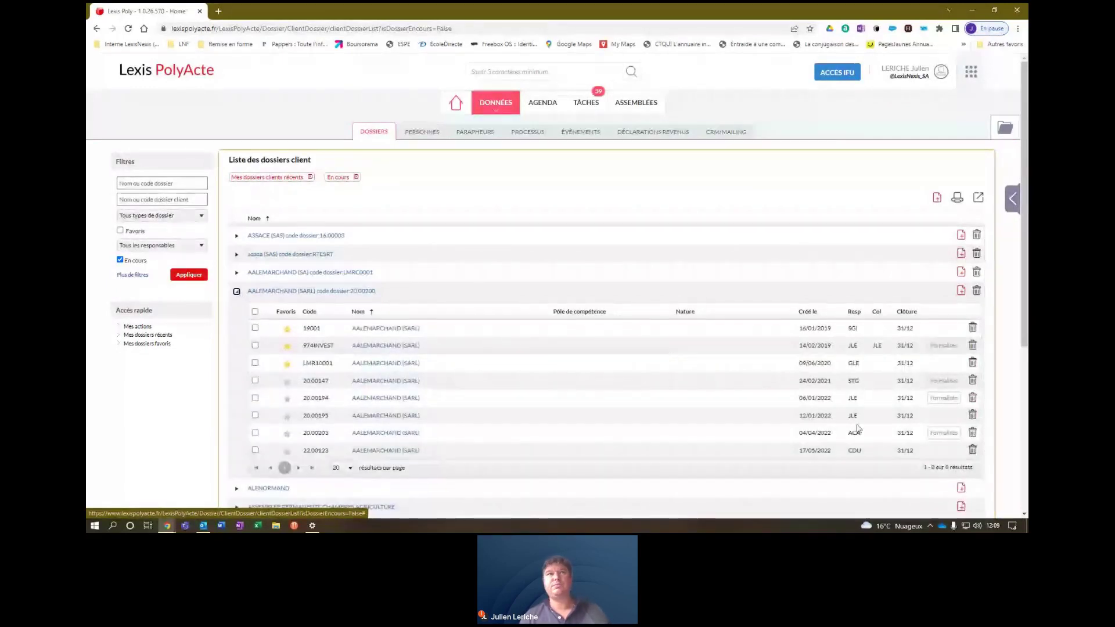
{"action": "left_click_drag", "start_coordinate": [1025, 323], "coordinate": [1024, 346]}
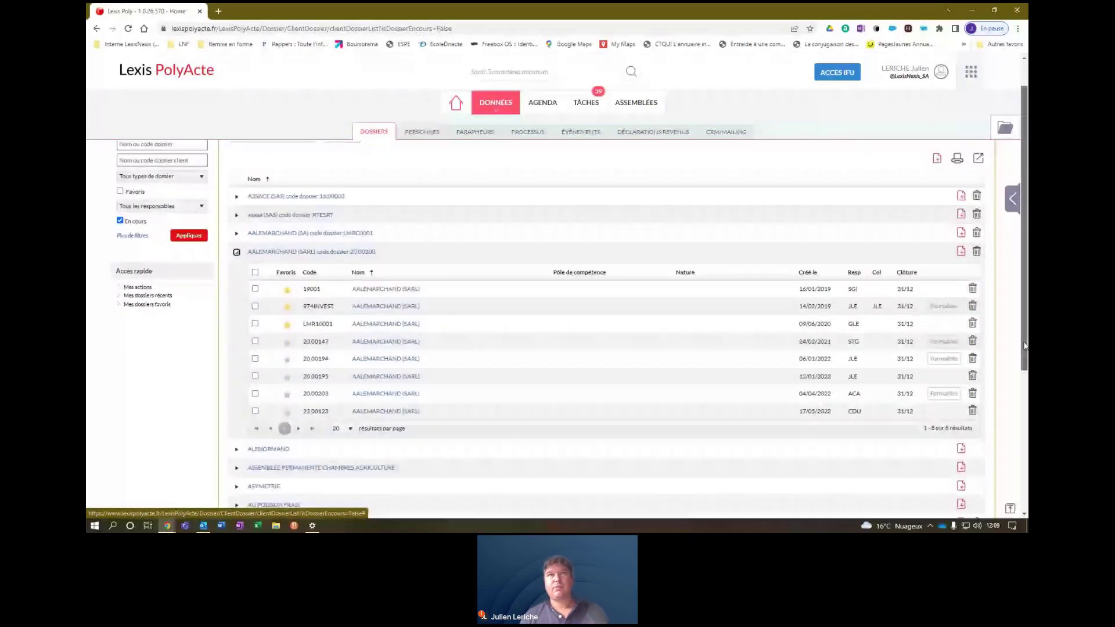
{"action": "left_click", "coordinate": [377, 292]}
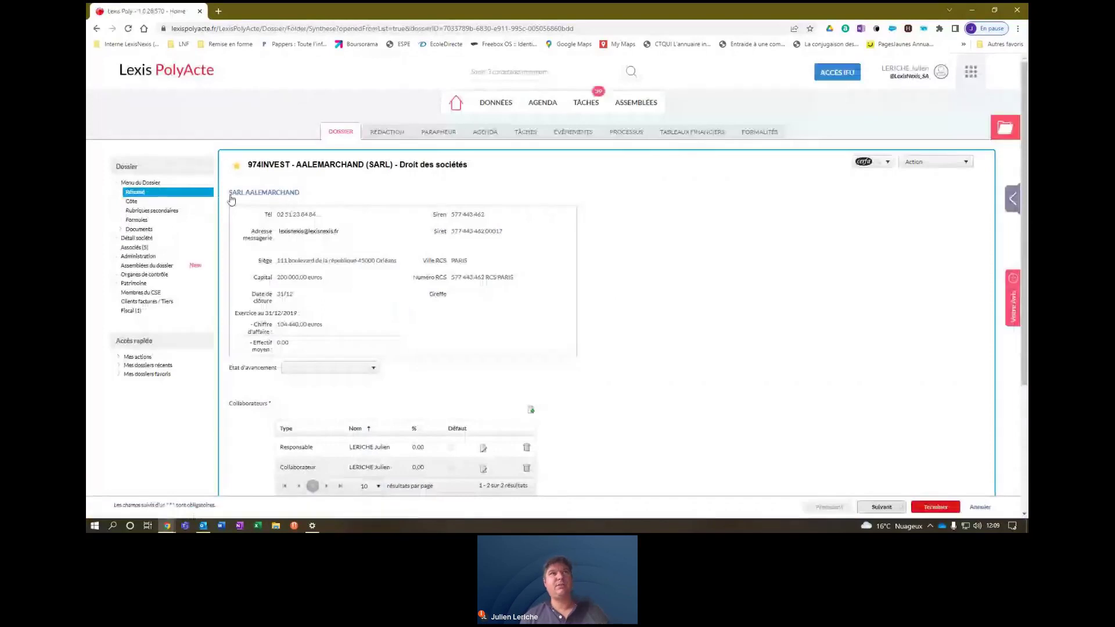
{"action": "left_click", "coordinate": [133, 192]}
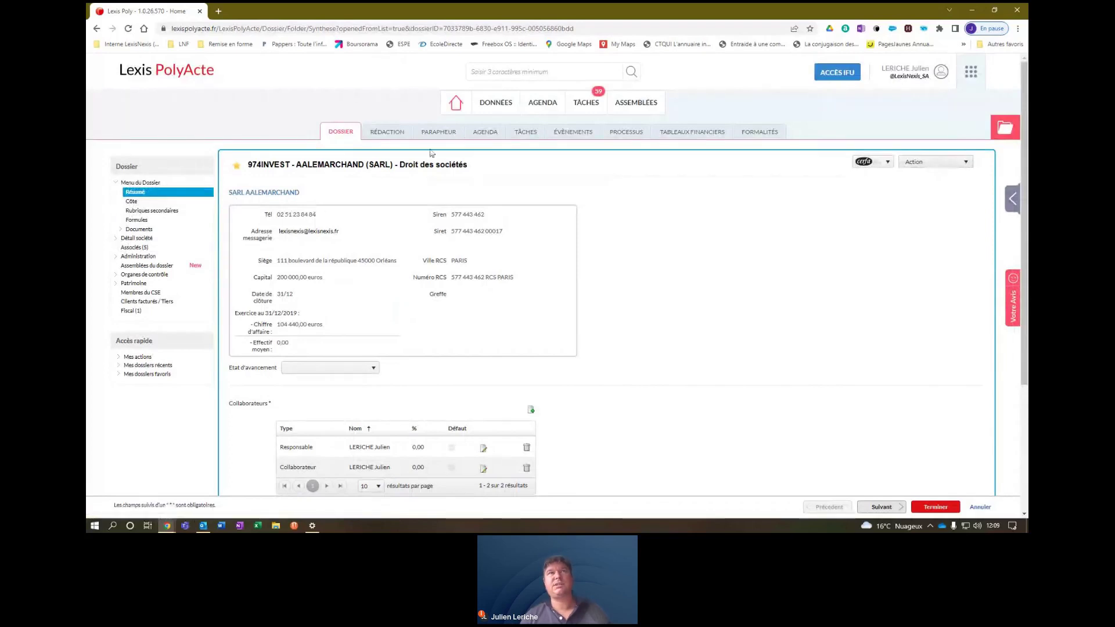
{"action": "left_click", "coordinate": [456, 104]}
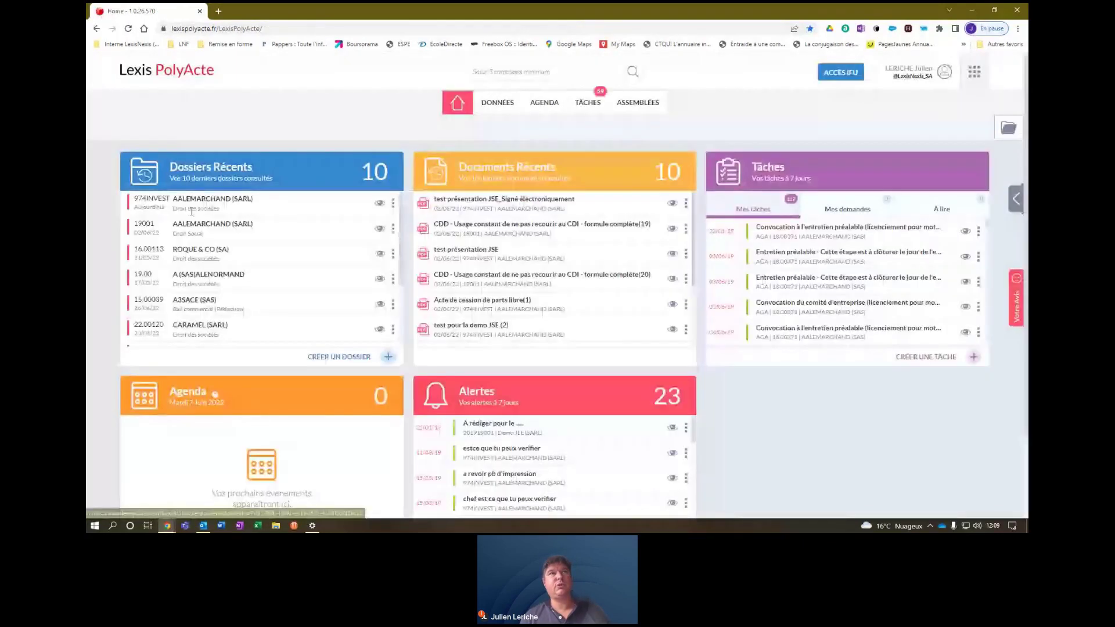
{"action": "left_click", "coordinate": [178, 233]}
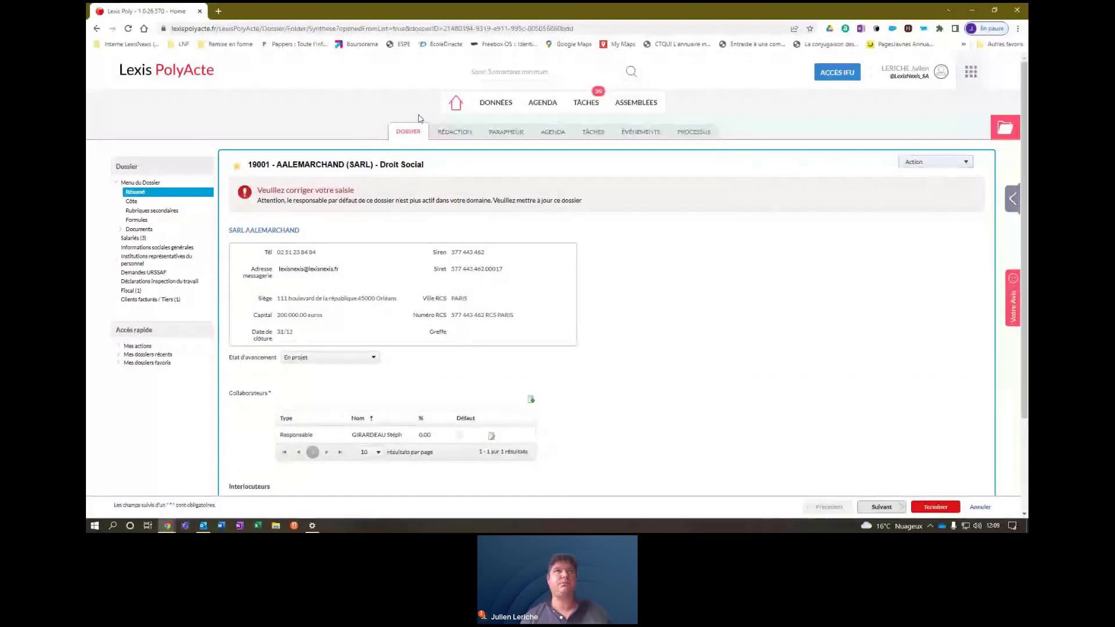
{"action": "left_click", "coordinate": [460, 105]}
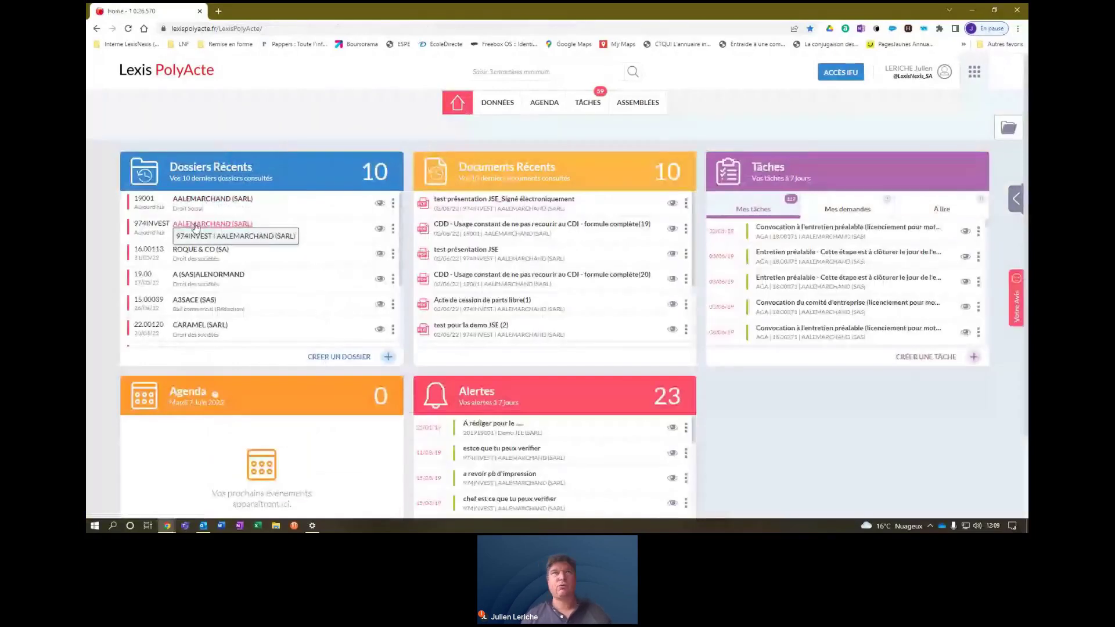
{"action": "left_click", "coordinate": [195, 225]}
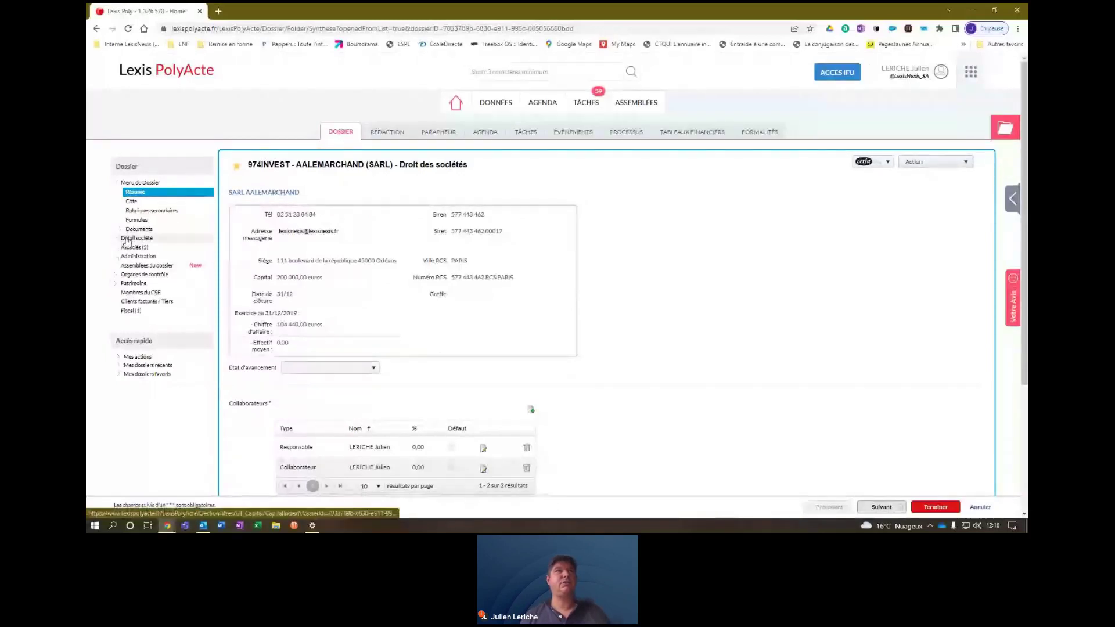
Filter the dossier's associates to Bénéficiaires effectifs and select the owner row.
{"action": "left_click", "coordinate": [127, 245]}
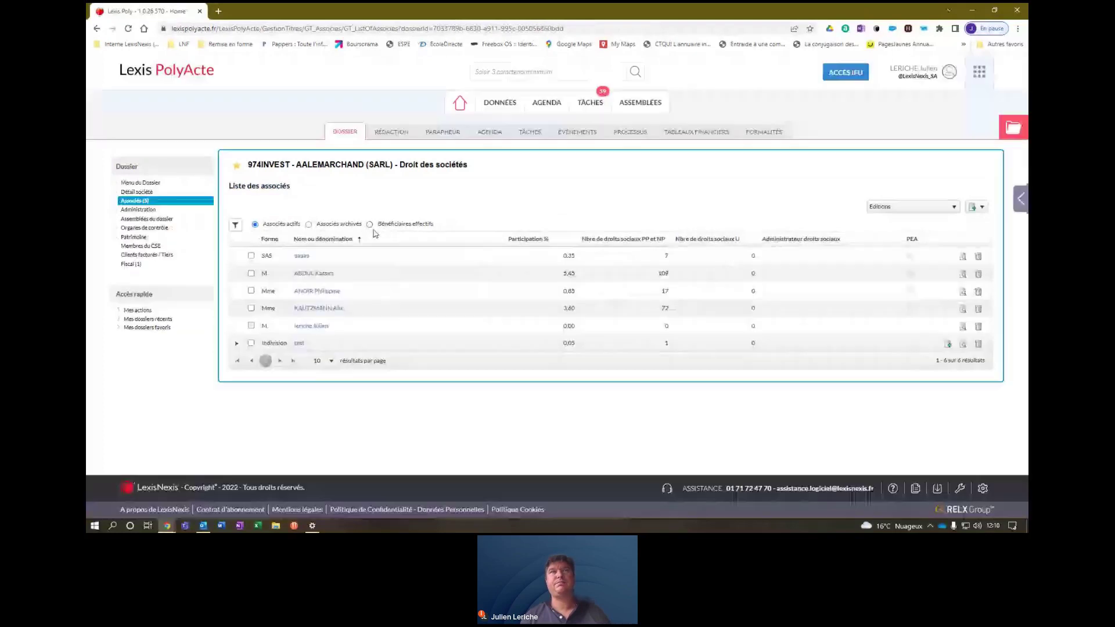
{"action": "left_click", "coordinate": [370, 225]}
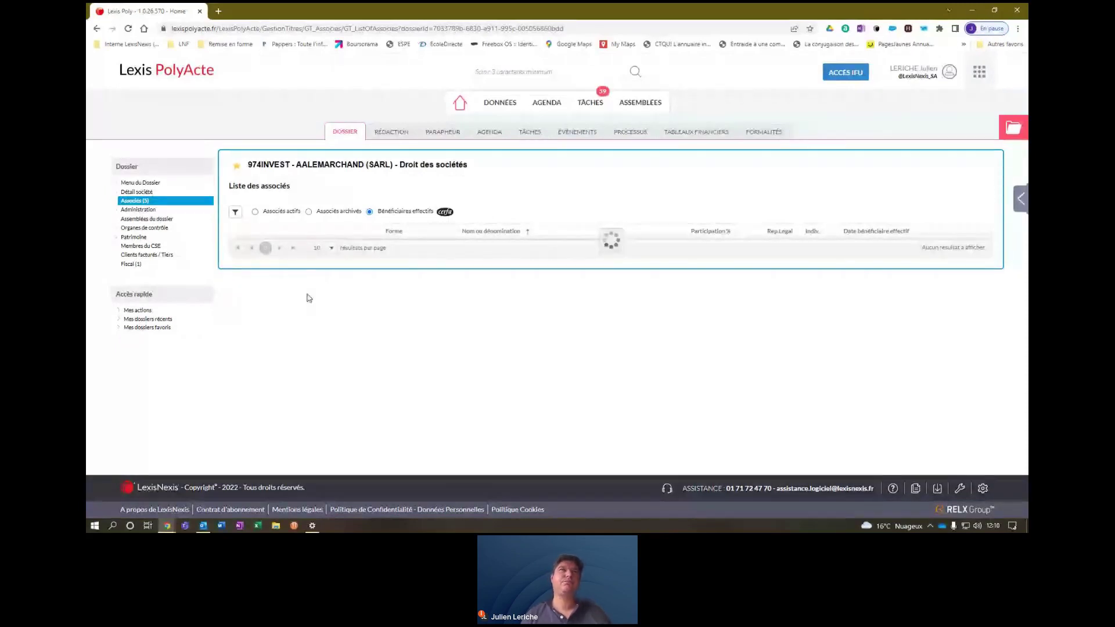
{"action": "left_click", "coordinate": [237, 247]}
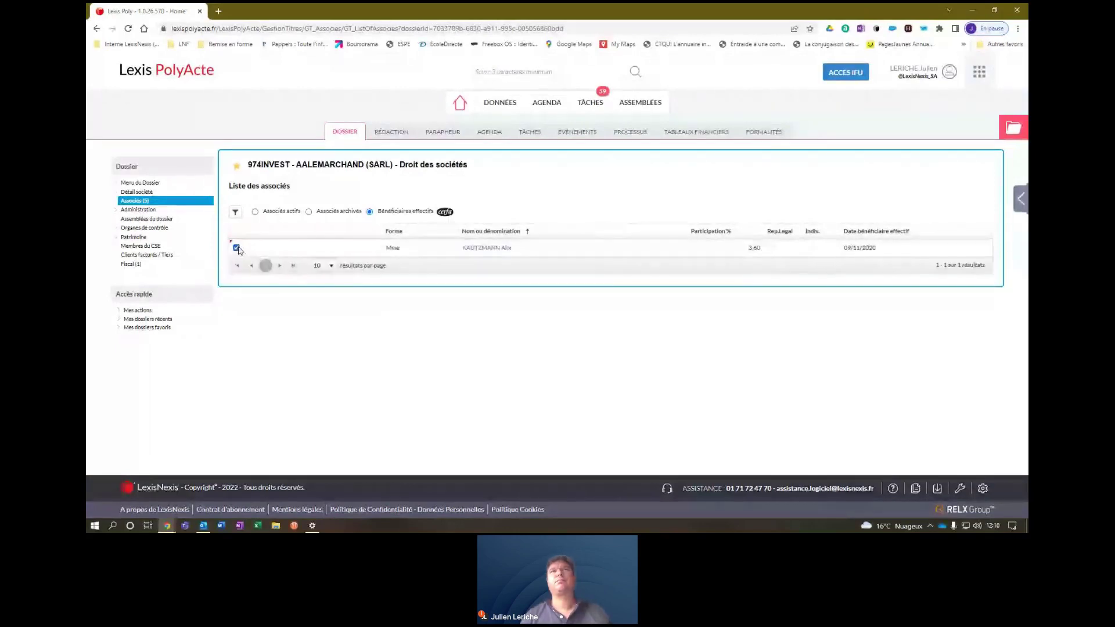
Generate the owner's Cerfa M'BE, enter a first name in Prénoms, and close the viewer.
{"action": "left_click", "coordinate": [443, 213]}
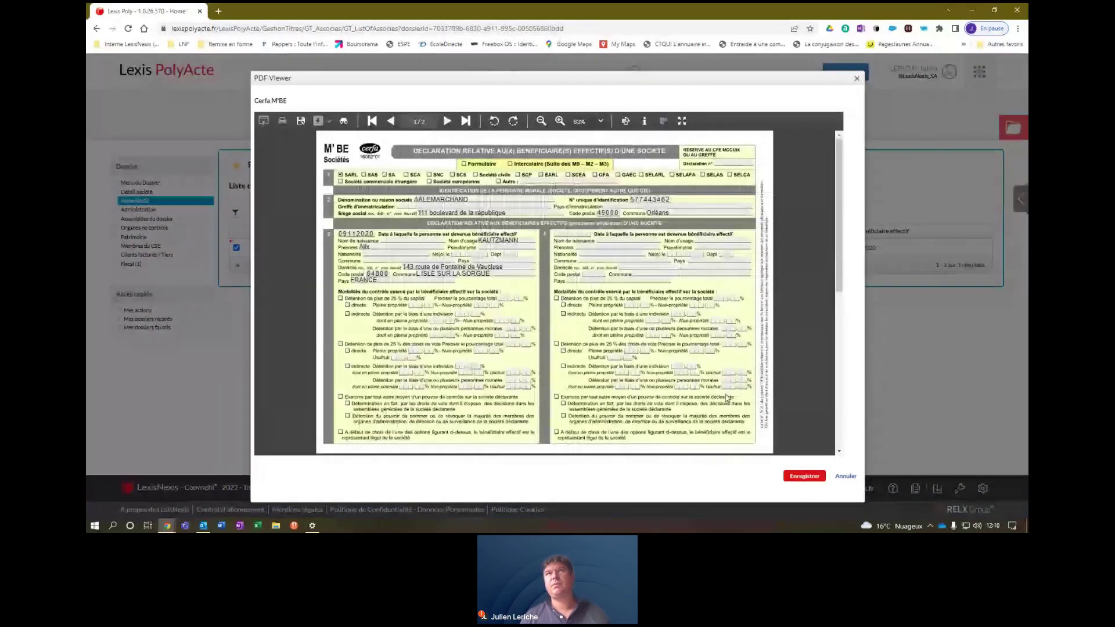
{"action": "left_click", "coordinate": [589, 247]}
{"action": "type", "text": "Julien"}
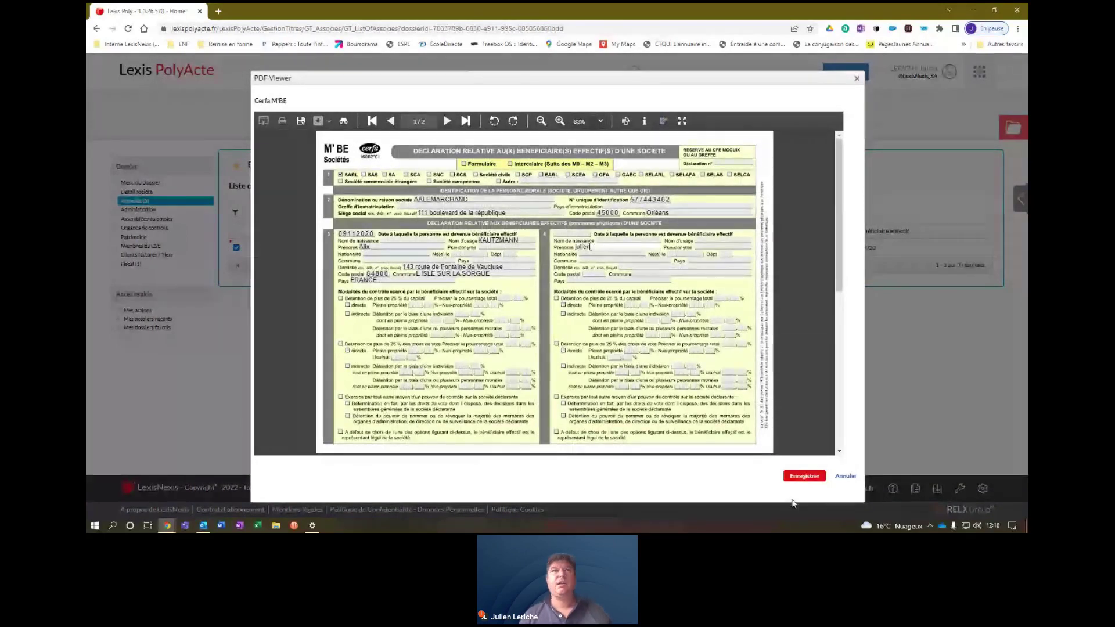
{"action": "left_click", "coordinate": [845, 476]}
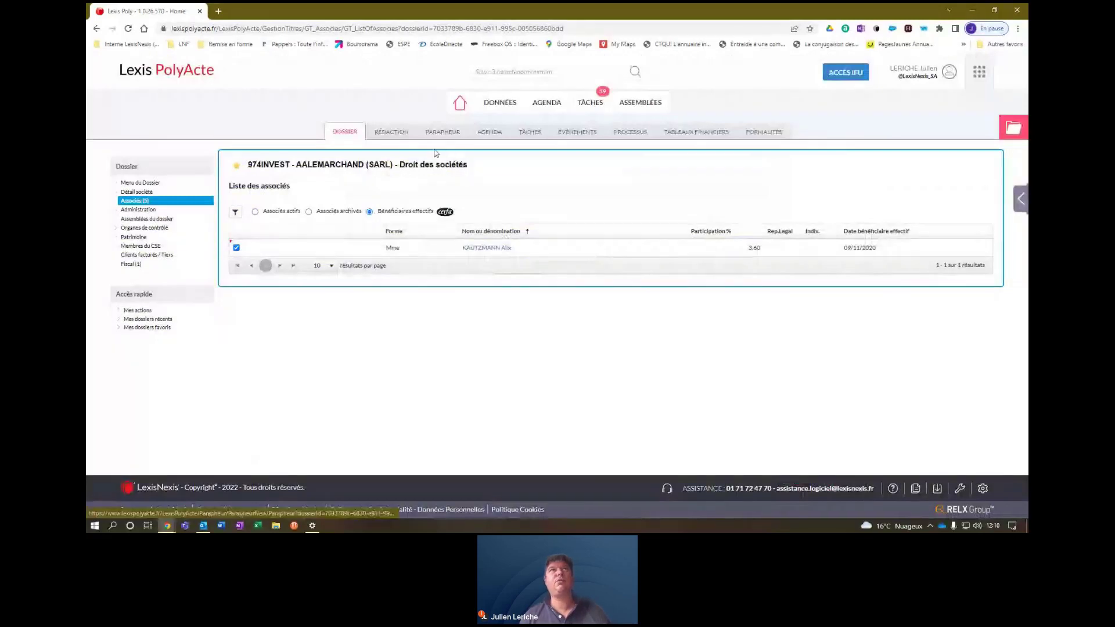
Check the parapheur's Déclarations folder for Cerfa MBE 20220607, then close the parapheur tab.
{"action": "left_click", "coordinate": [443, 132]}
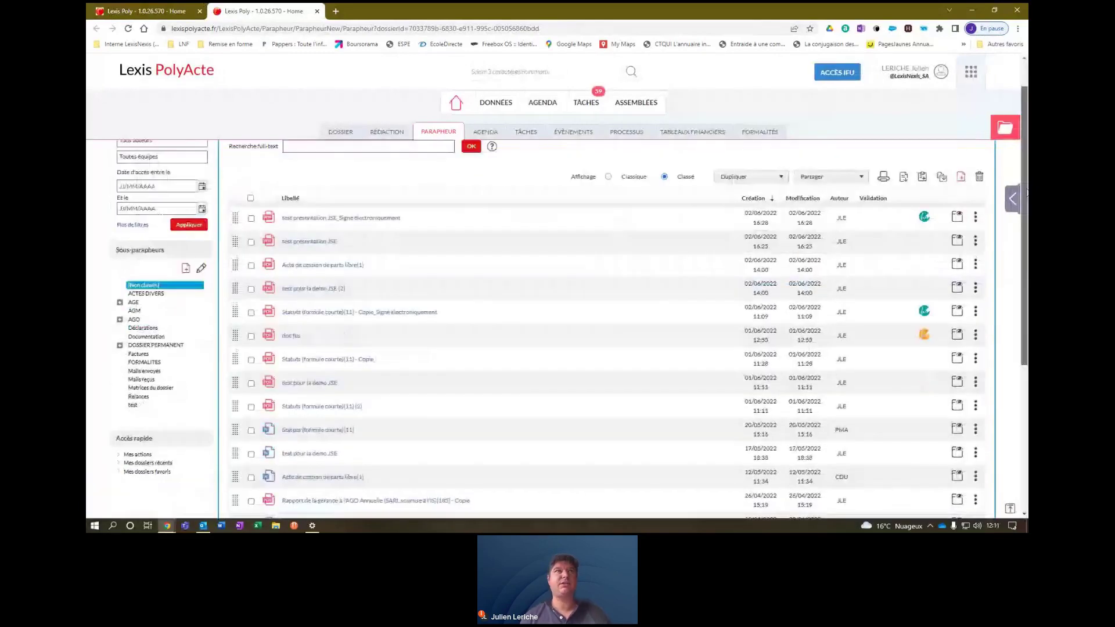
{"action": "scroll", "coordinate": [310, 224], "scroll_direction": "down", "scroll_amount": 1}
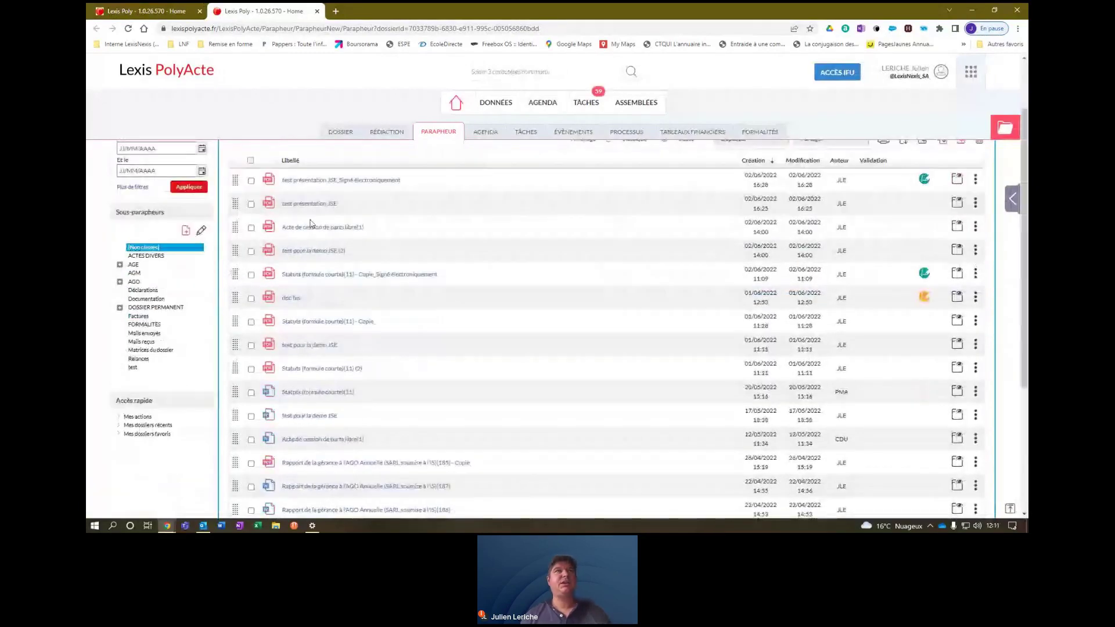
{"action": "left_click", "coordinate": [143, 291]}
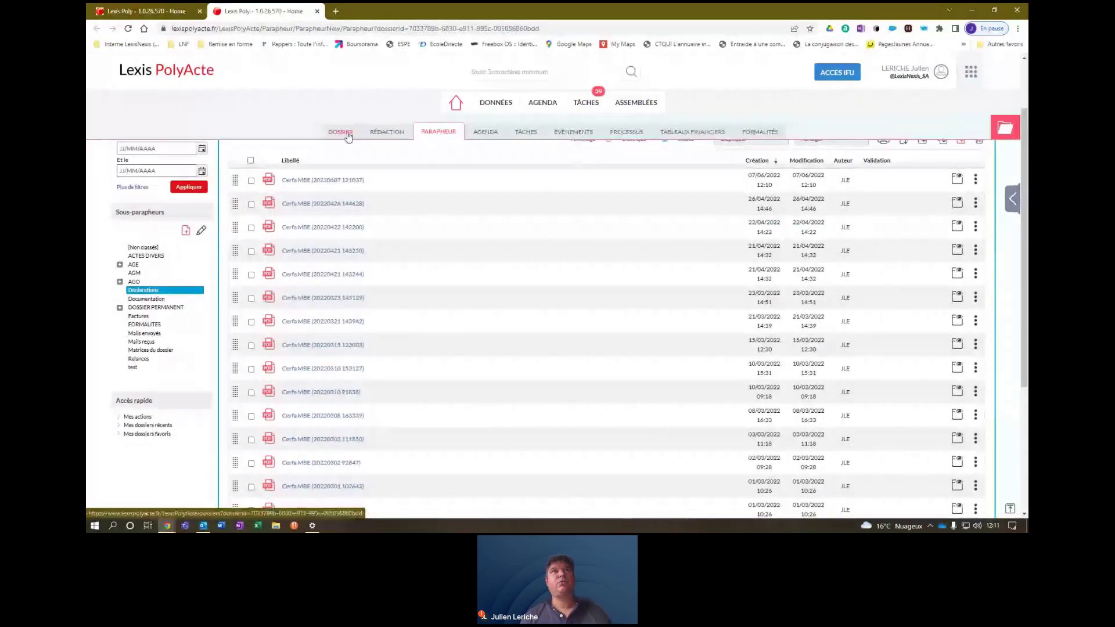
{"action": "left_click", "coordinate": [317, 11]}
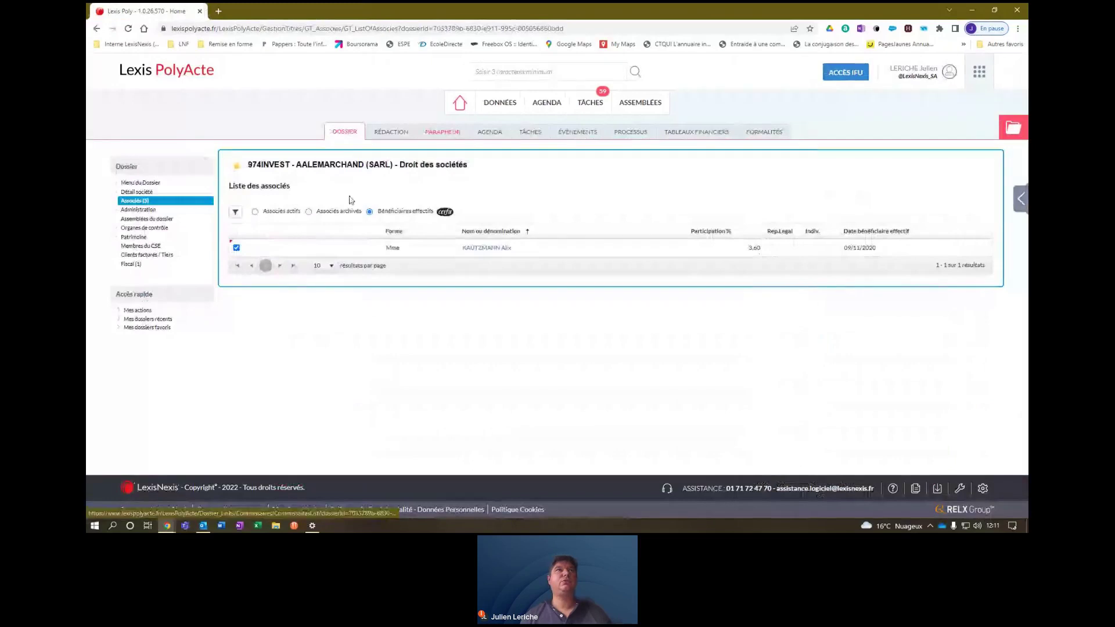
View Capital et droits sociaux, then the Administration list showing the single gérant.
{"action": "left_click", "coordinate": [115, 193]}
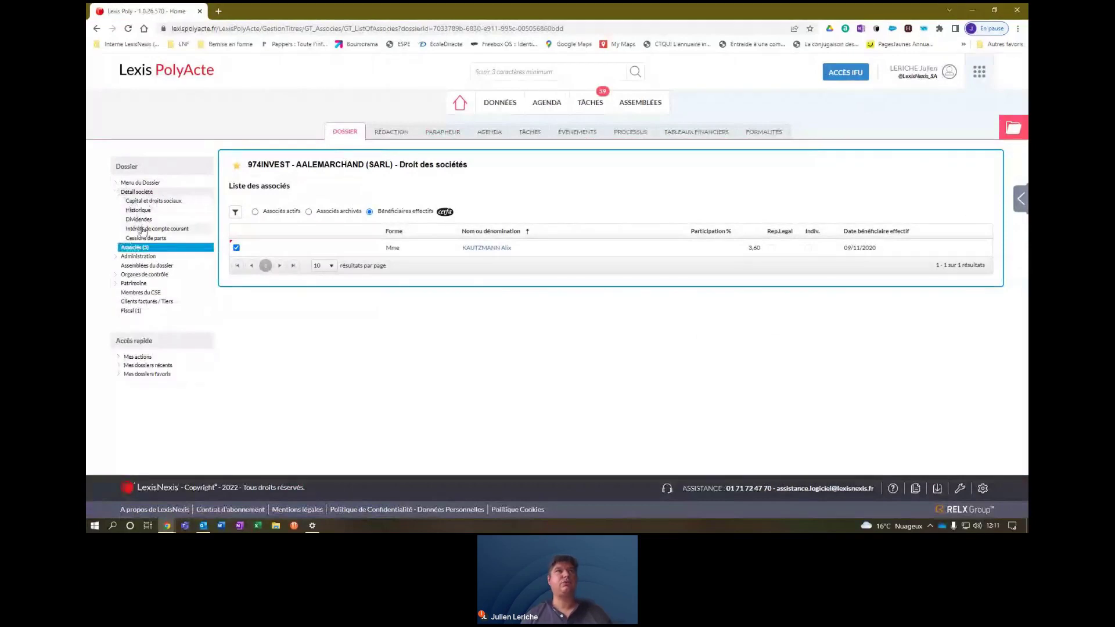
{"action": "left_click", "coordinate": [139, 202]}
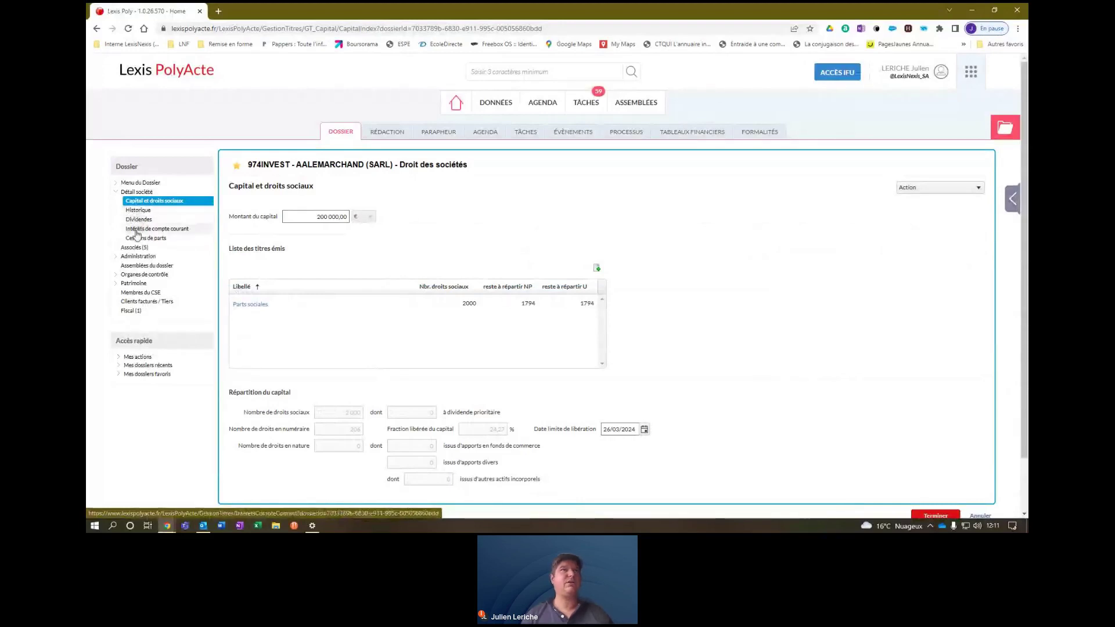
{"action": "left_click", "coordinate": [116, 256]}
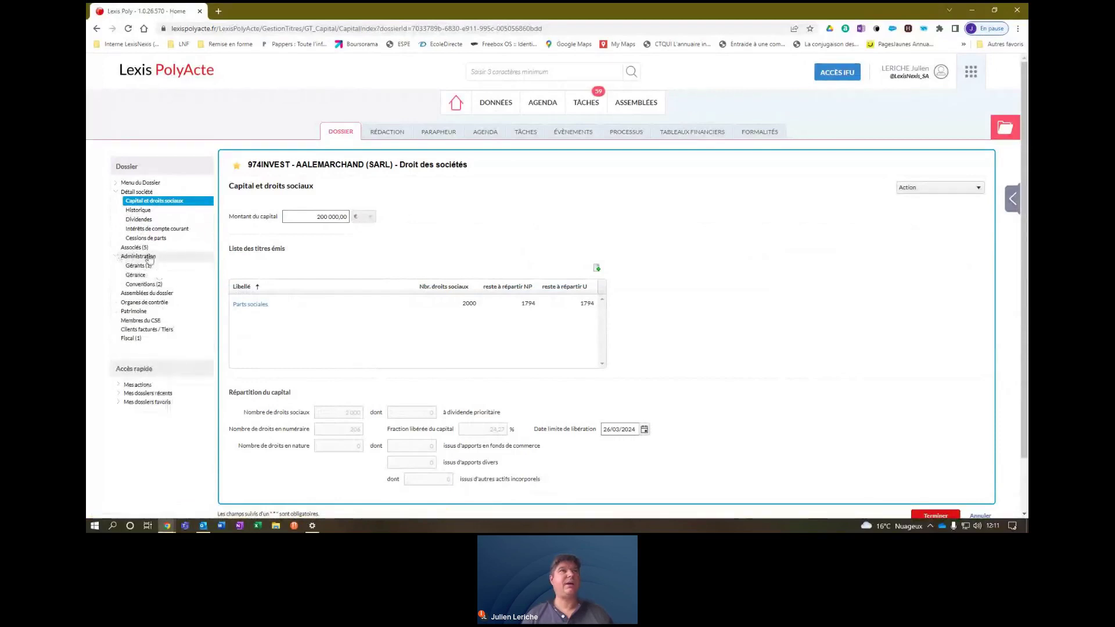
{"action": "left_click", "coordinate": [136, 265]}
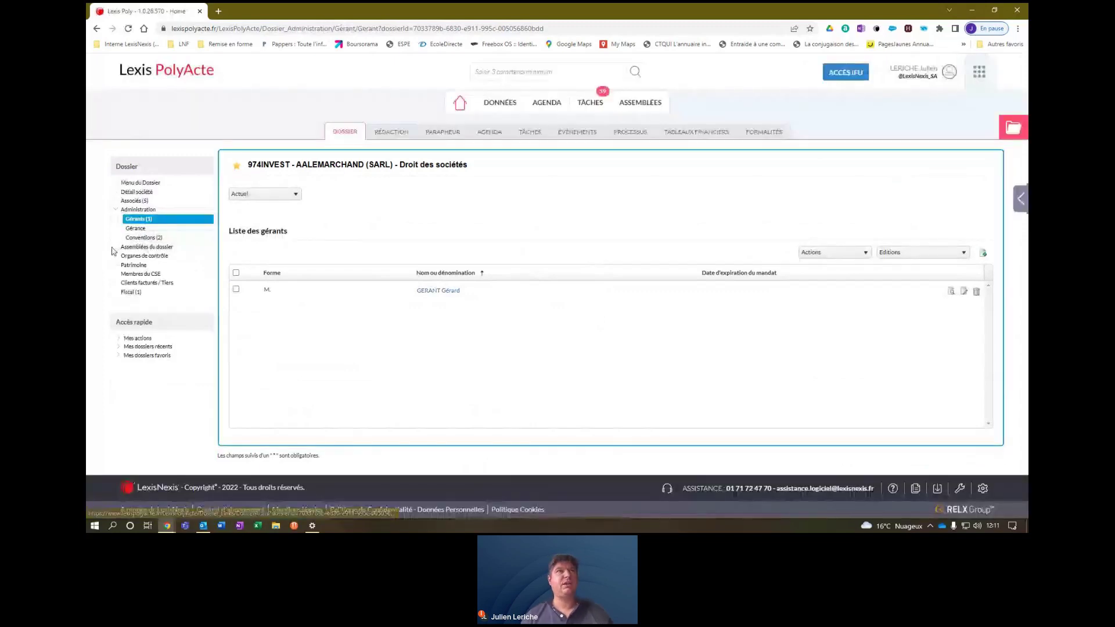
Expand Organes de contrôle and Patrimoine, then show the Rédaction tab's SARL act sequences.
{"action": "left_click", "coordinate": [138, 257]}
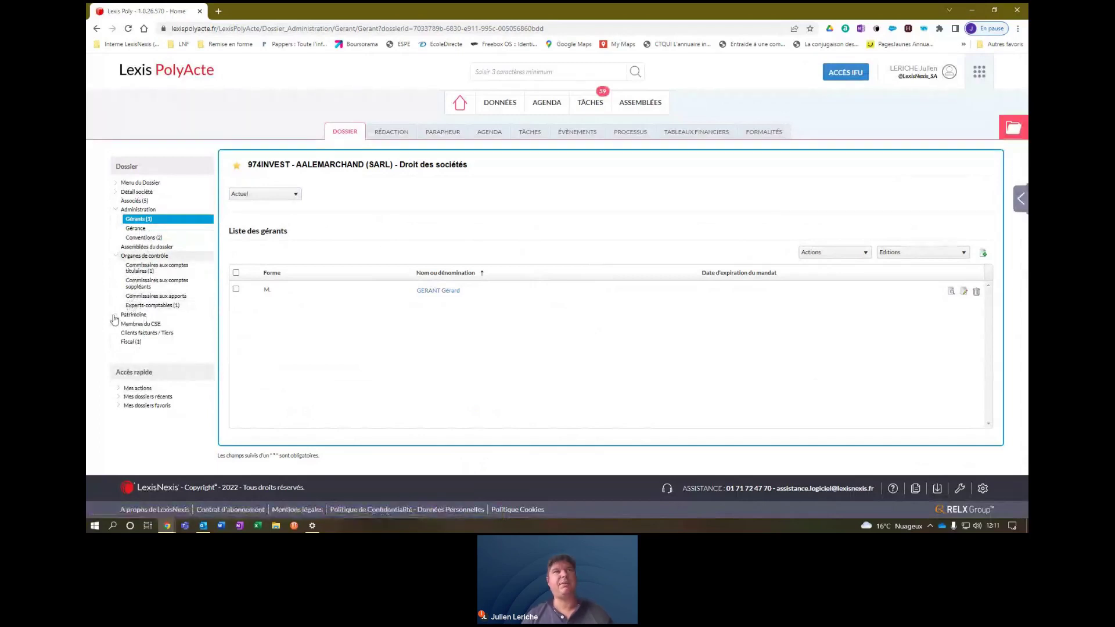
{"action": "left_click", "coordinate": [119, 314]}
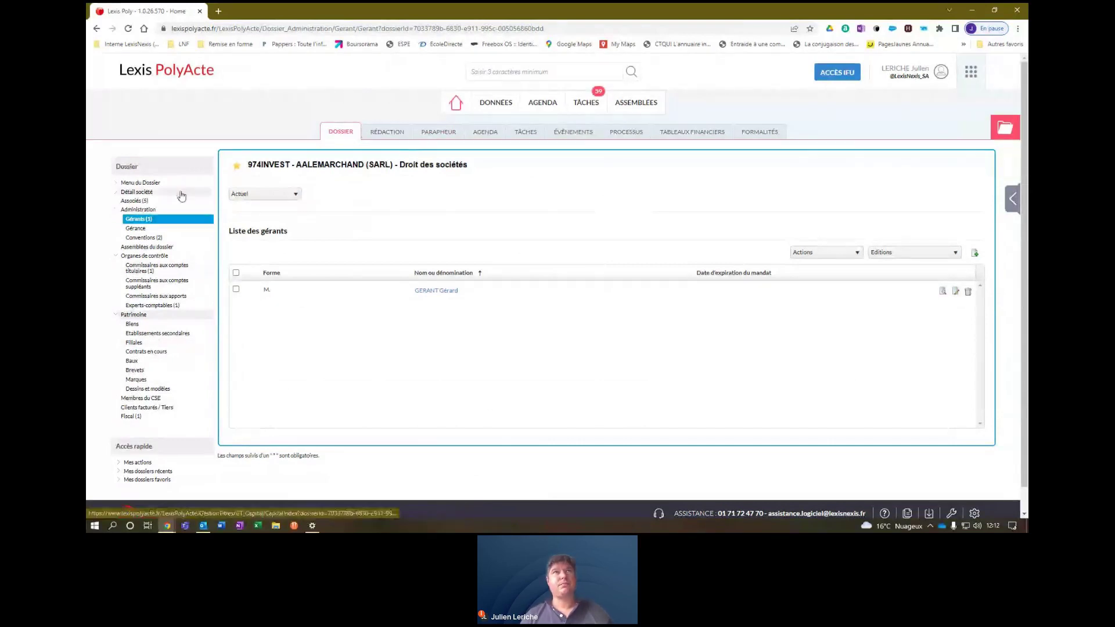
{"action": "left_click", "coordinate": [386, 132]}
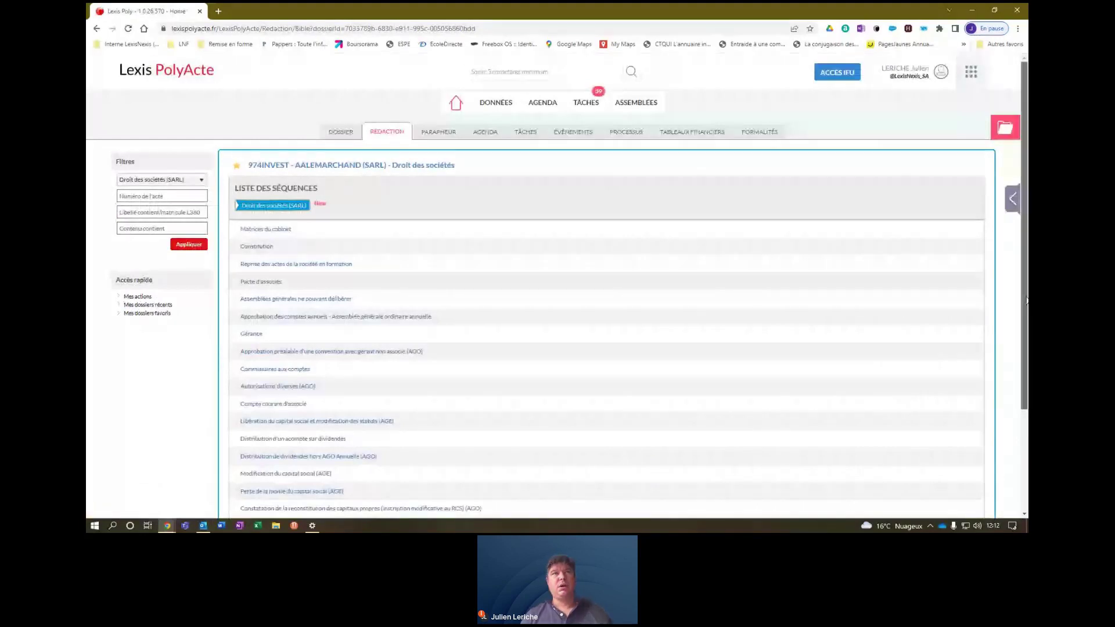
Raise the drafting list's results per page above 20, then return to the dossier's Résumé.
{"action": "scroll", "coordinate": [1026, 300], "scroll_direction": "down", "scroll_amount": 3}
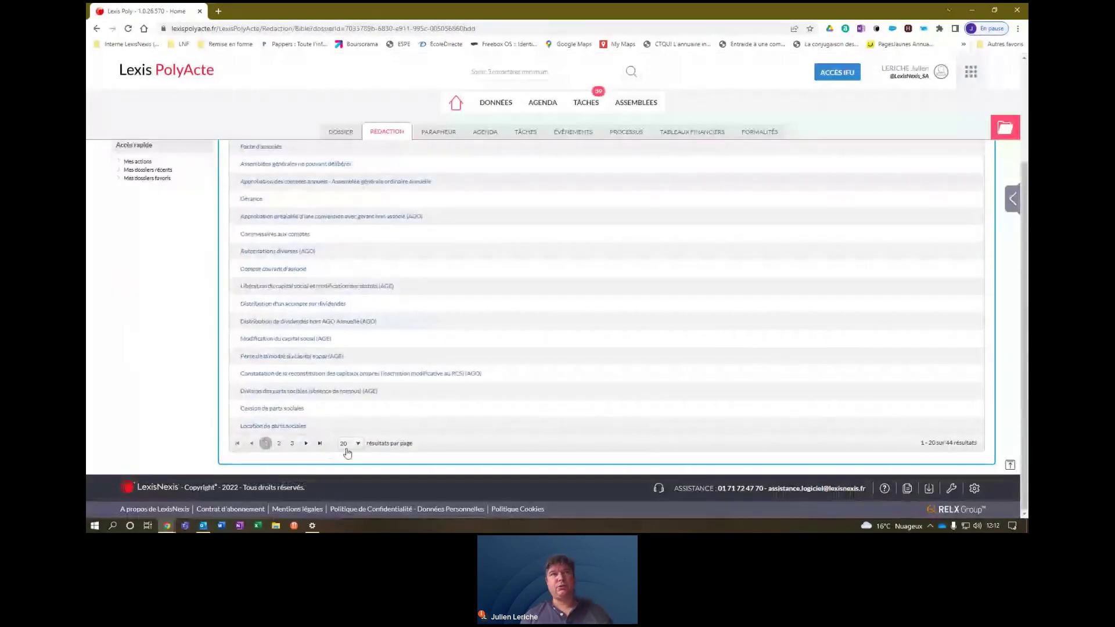
{"action": "left_click", "coordinate": [349, 444]}
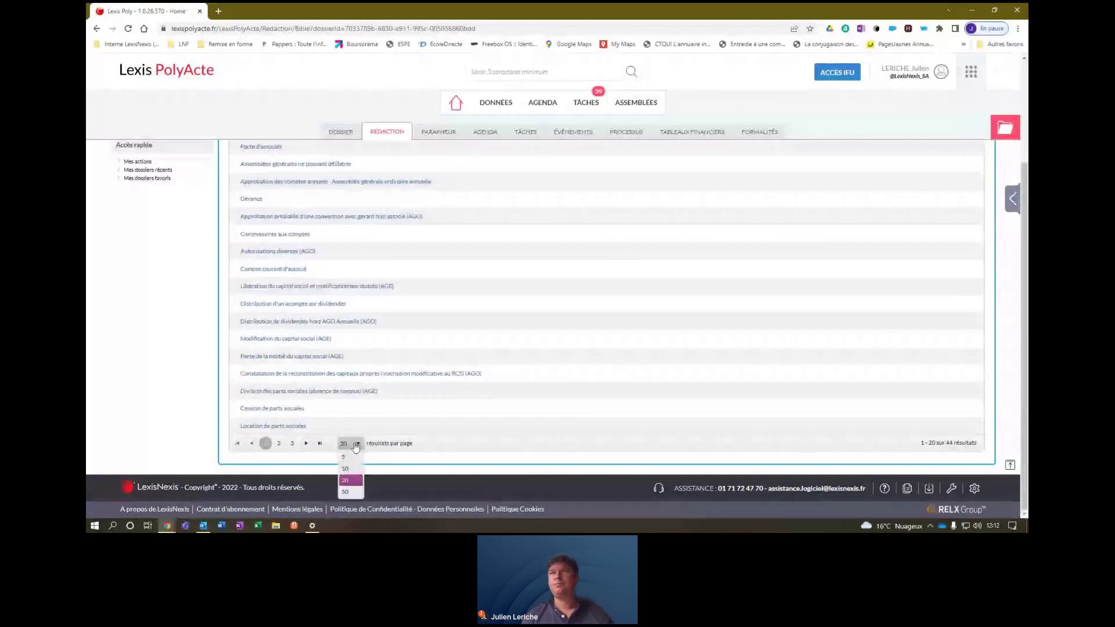
{"action": "left_click", "coordinate": [349, 488]}
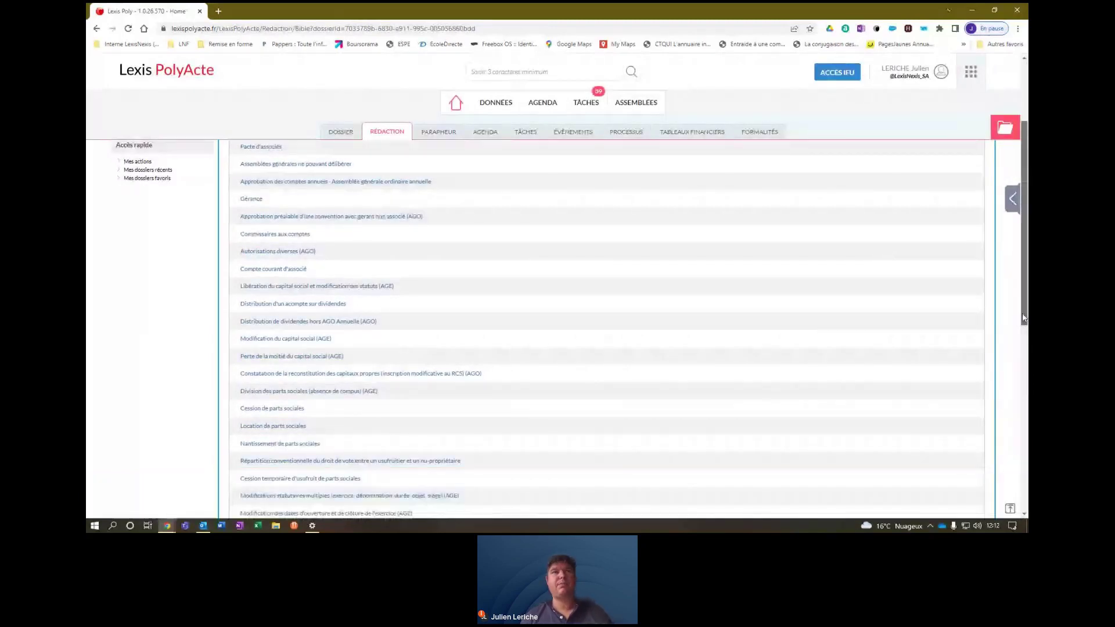
{"action": "left_click_drag", "start_coordinate": [1025, 319], "coordinate": [1025, 256]}
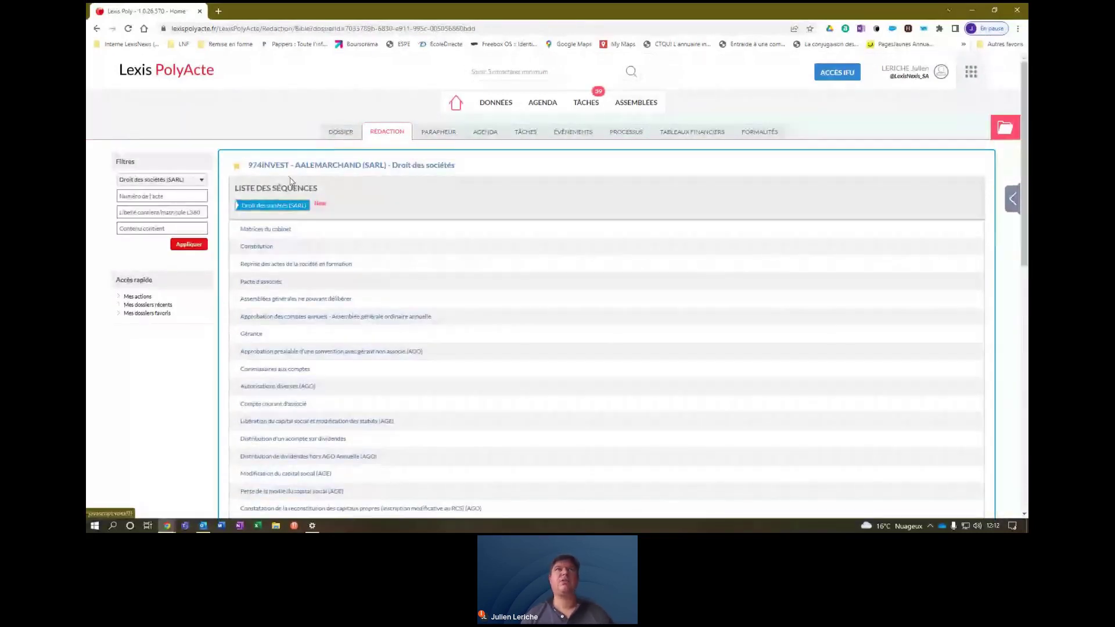
{"action": "left_click", "coordinate": [344, 133]}
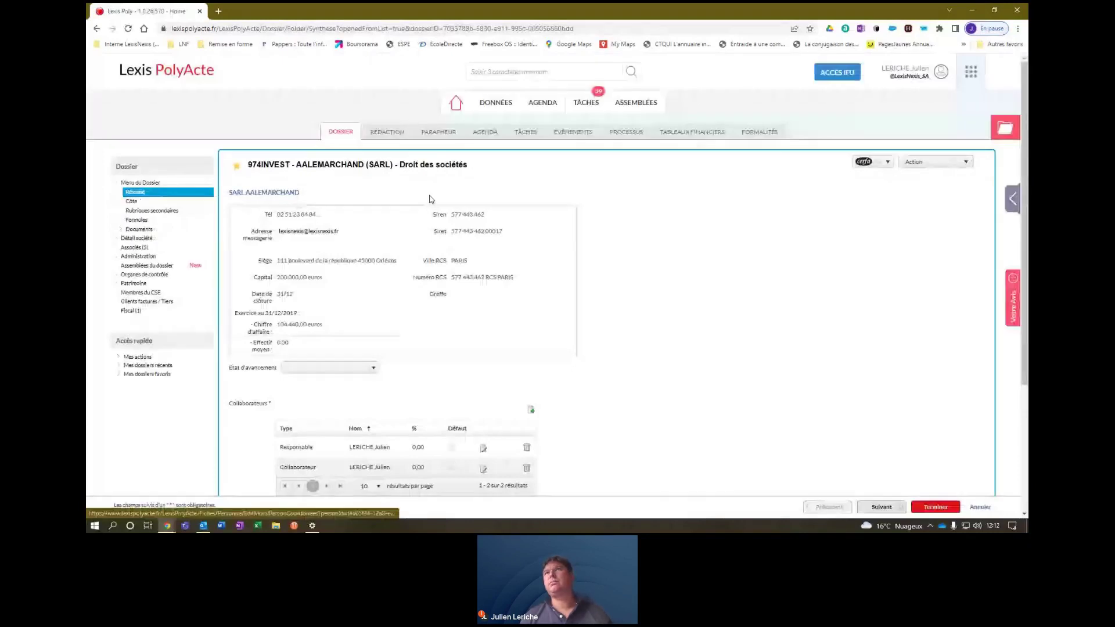
Dismiss the cerfa list, then open Tableaux financiers in a new tab and switch to it.
{"action": "left_click", "coordinate": [887, 163]}
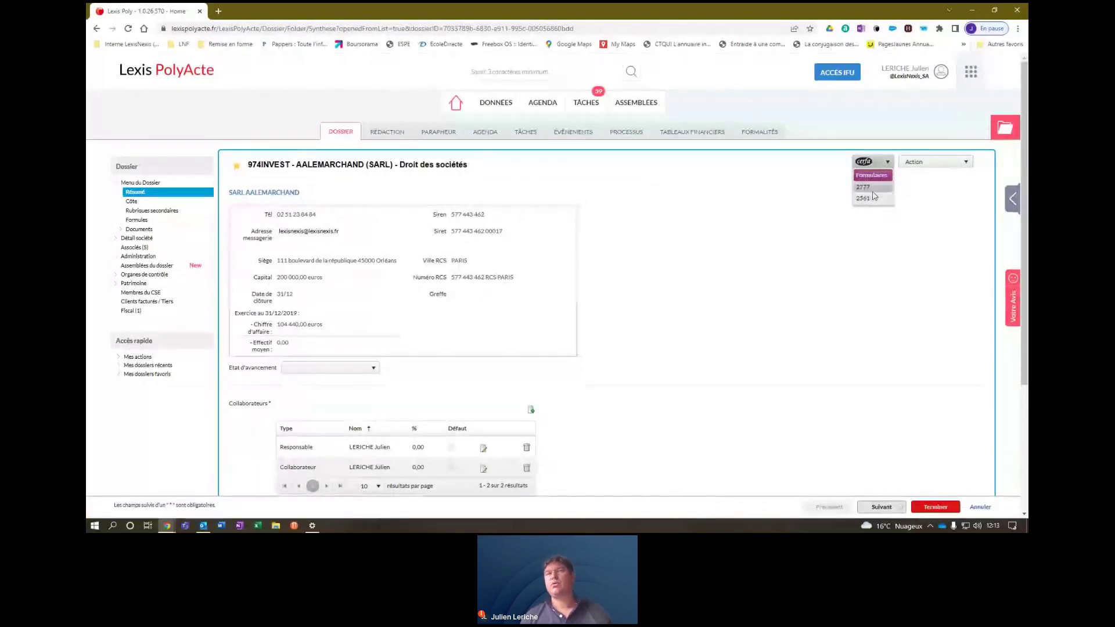
{"action": "left_click", "coordinate": [763, 248]}
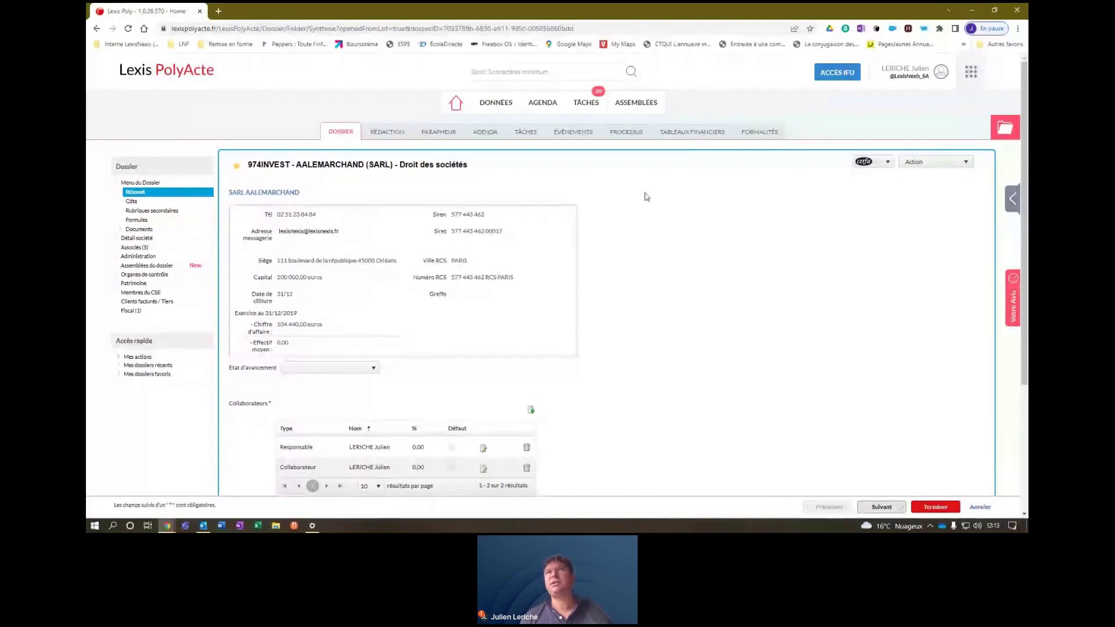
{"action": "left_click", "coordinate": [692, 133]}
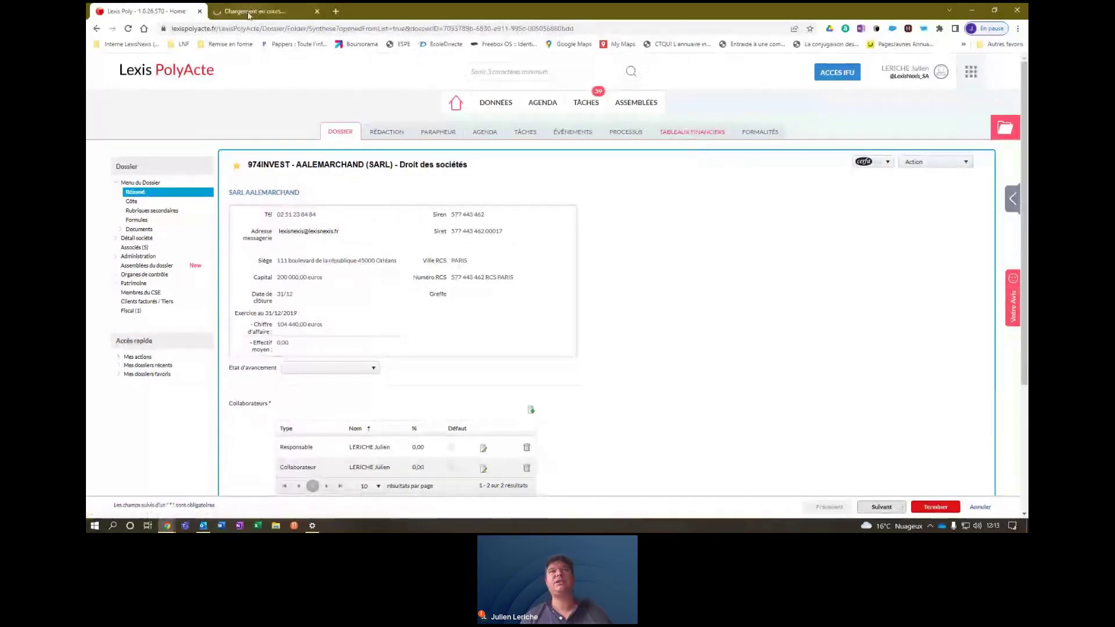
{"action": "left_click", "coordinate": [250, 12]}
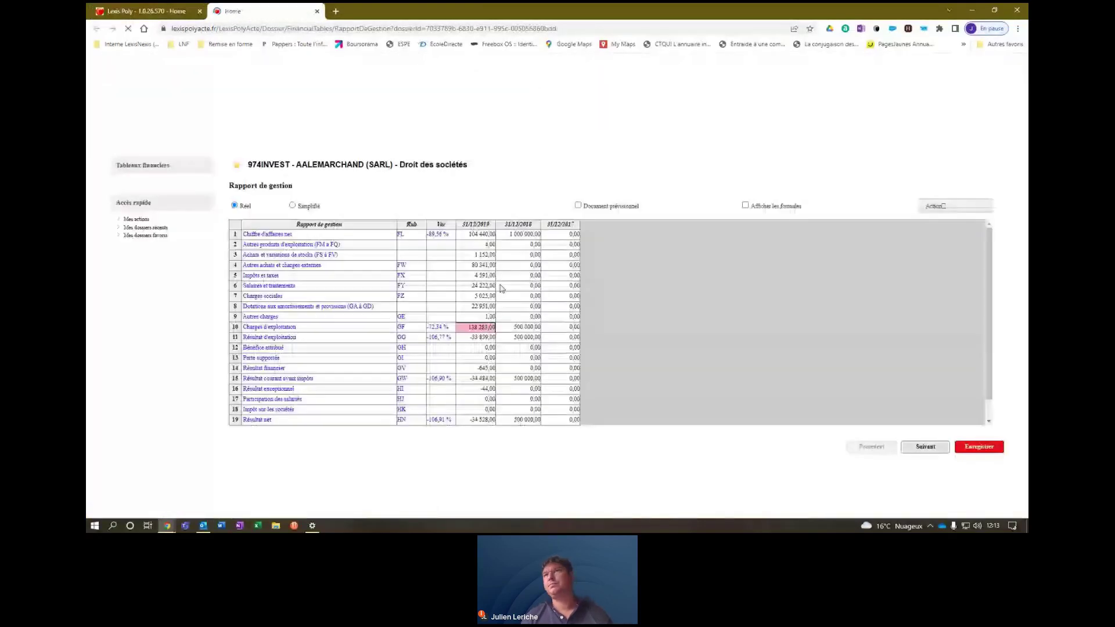
View the 974INVEST Affectation du résultat table, then close the financial tables tab.
{"action": "left_click", "coordinate": [955, 208]}
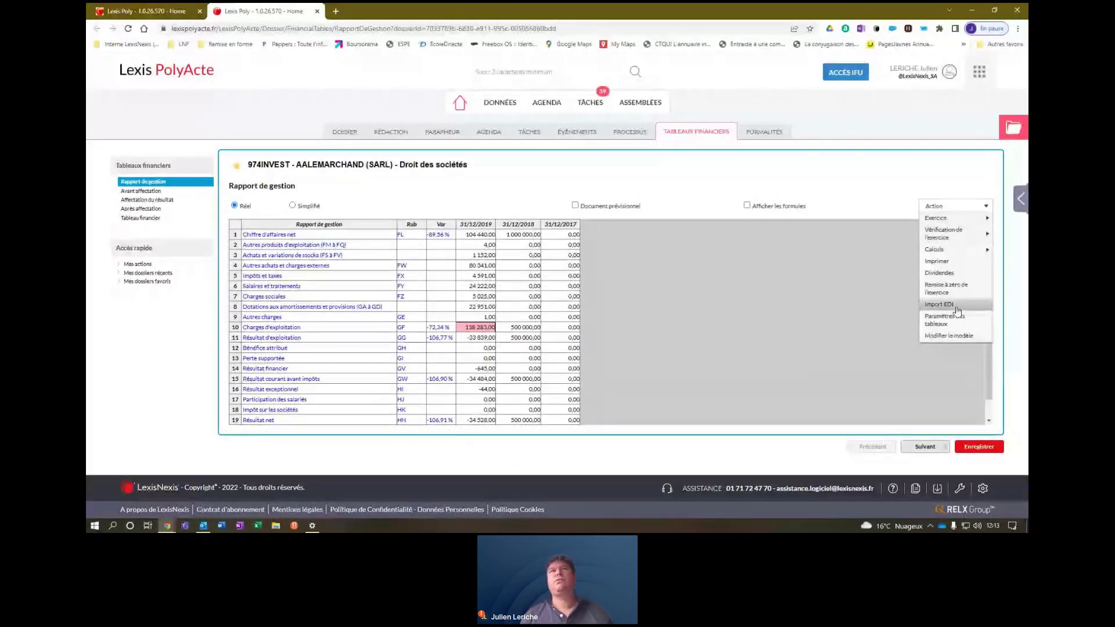
{"action": "left_click", "coordinate": [440, 430]}
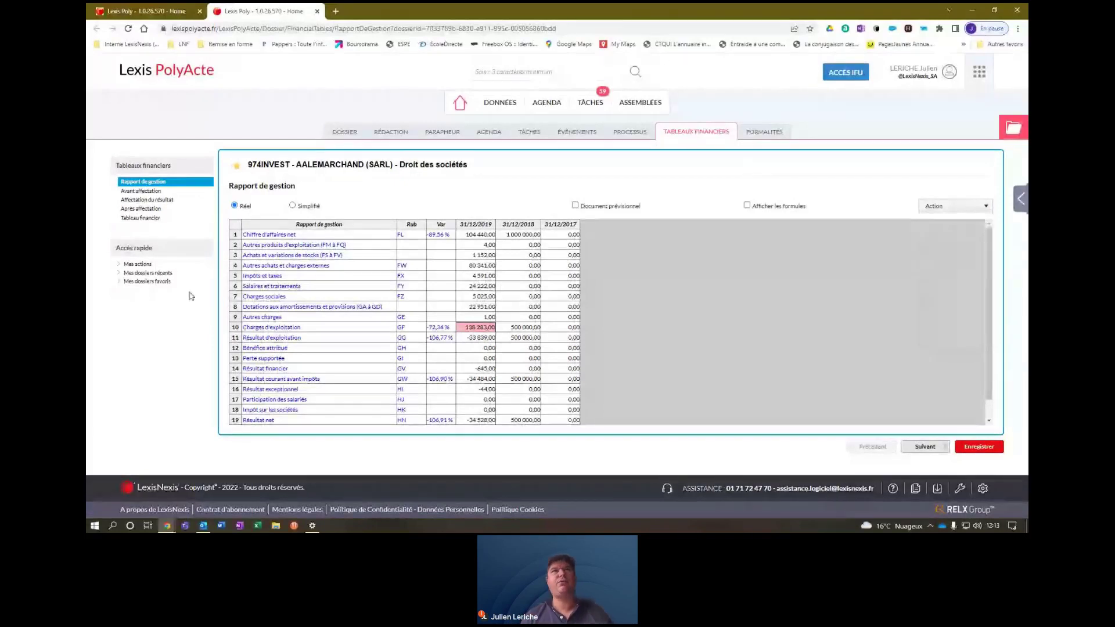
{"action": "left_click", "coordinate": [132, 193]}
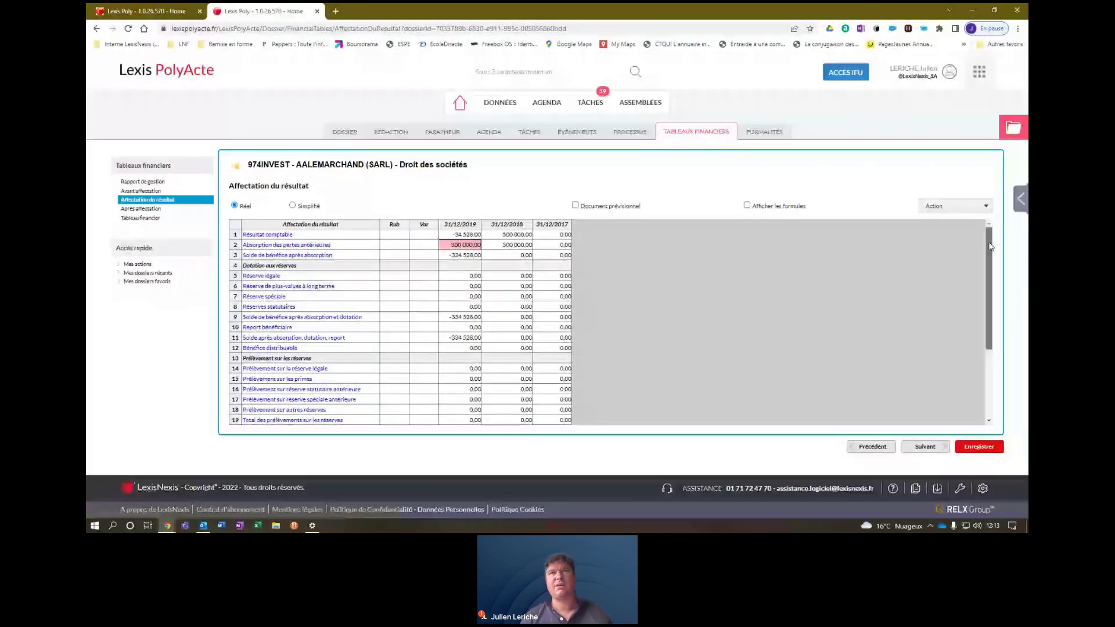
{"action": "left_click_drag", "start_coordinate": [993, 244], "coordinate": [994, 325]}
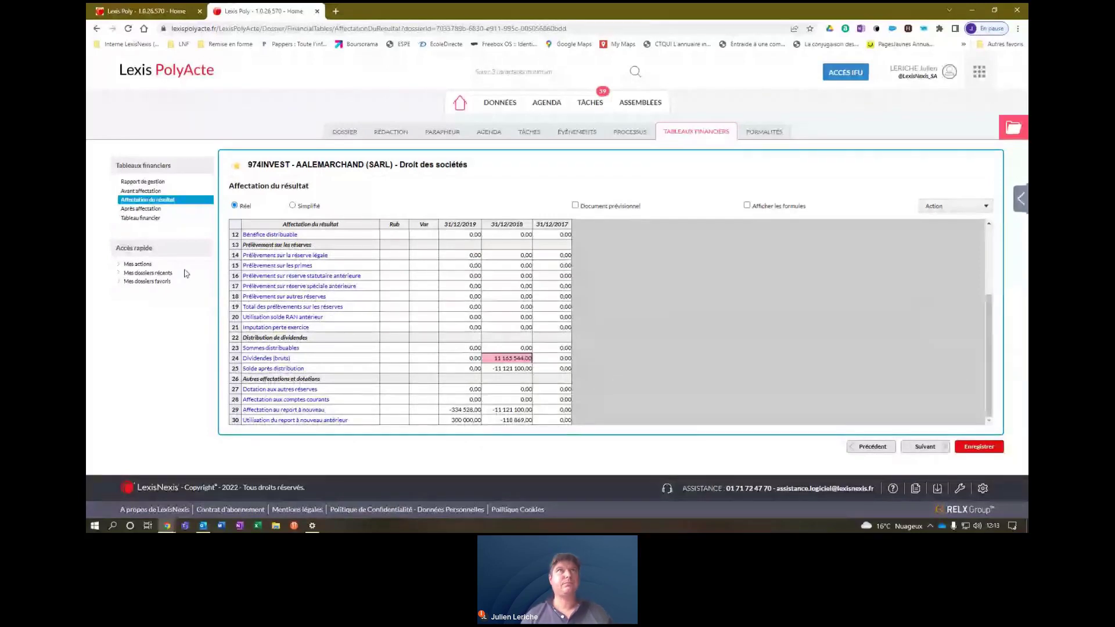
{"action": "left_click", "coordinate": [316, 12]}
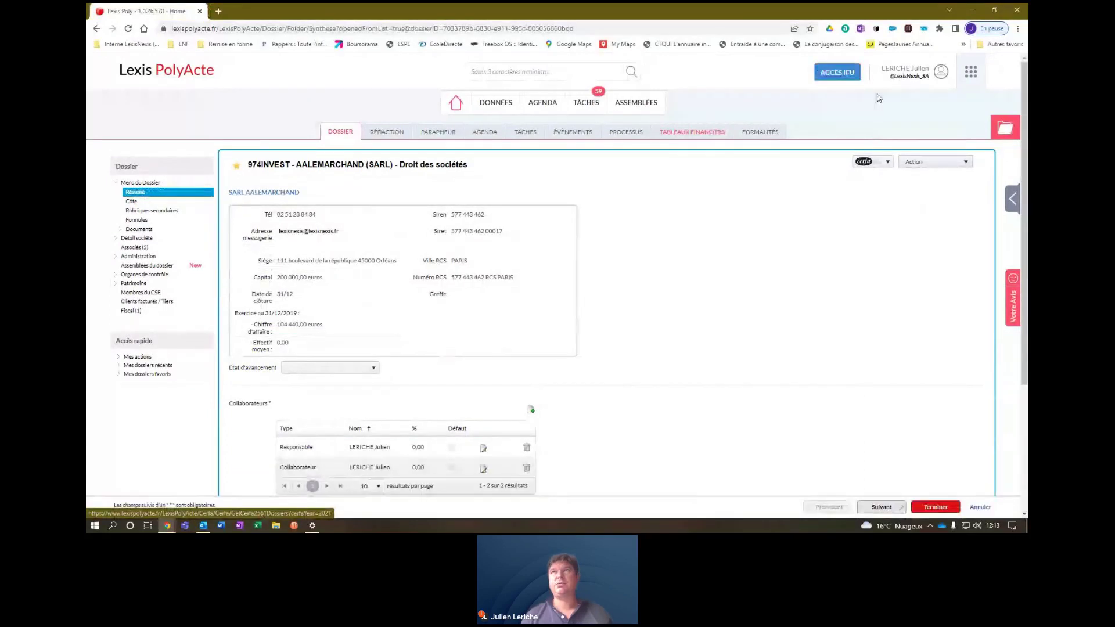
Open Registre des mouvements from the Détail société capital page's Action list.
{"action": "left_click", "coordinate": [935, 162]}
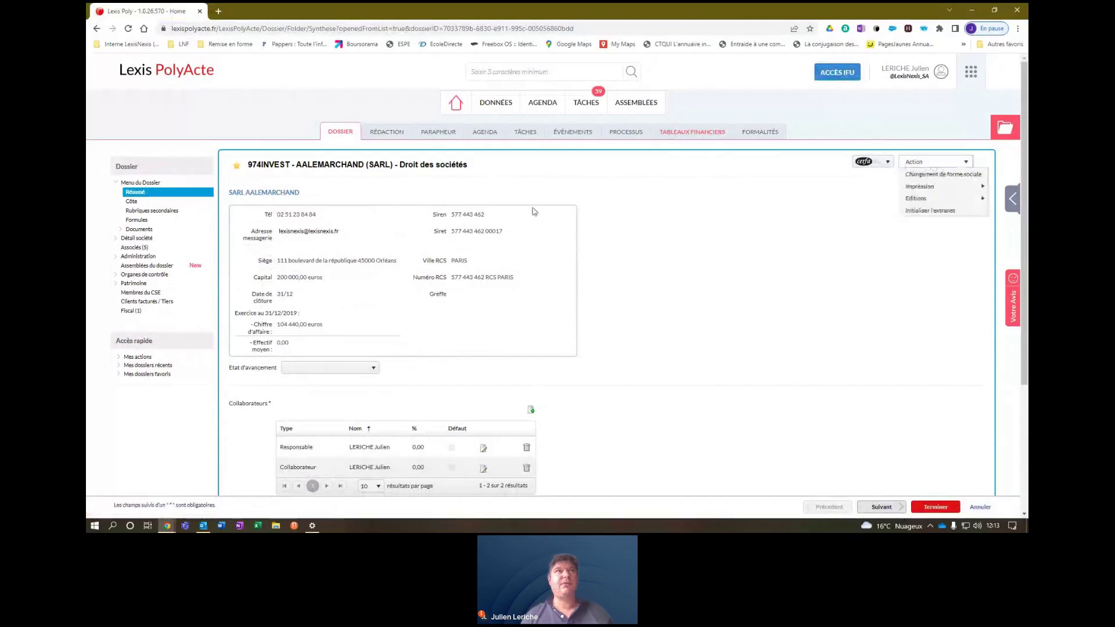
{"action": "left_click", "coordinate": [494, 210]}
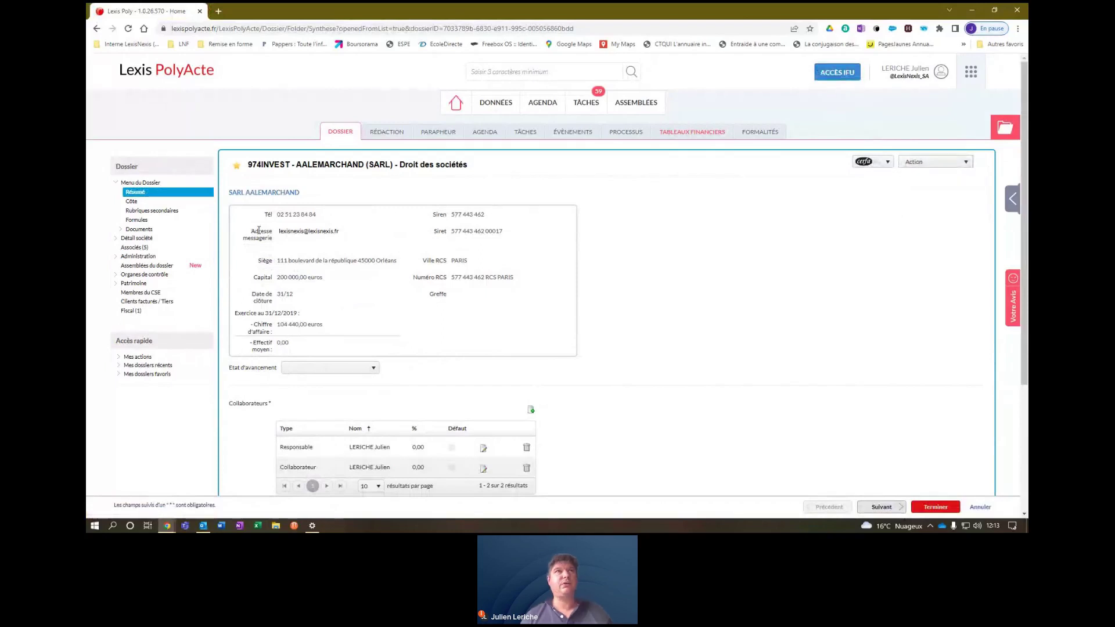
{"action": "left_click", "coordinate": [135, 239]}
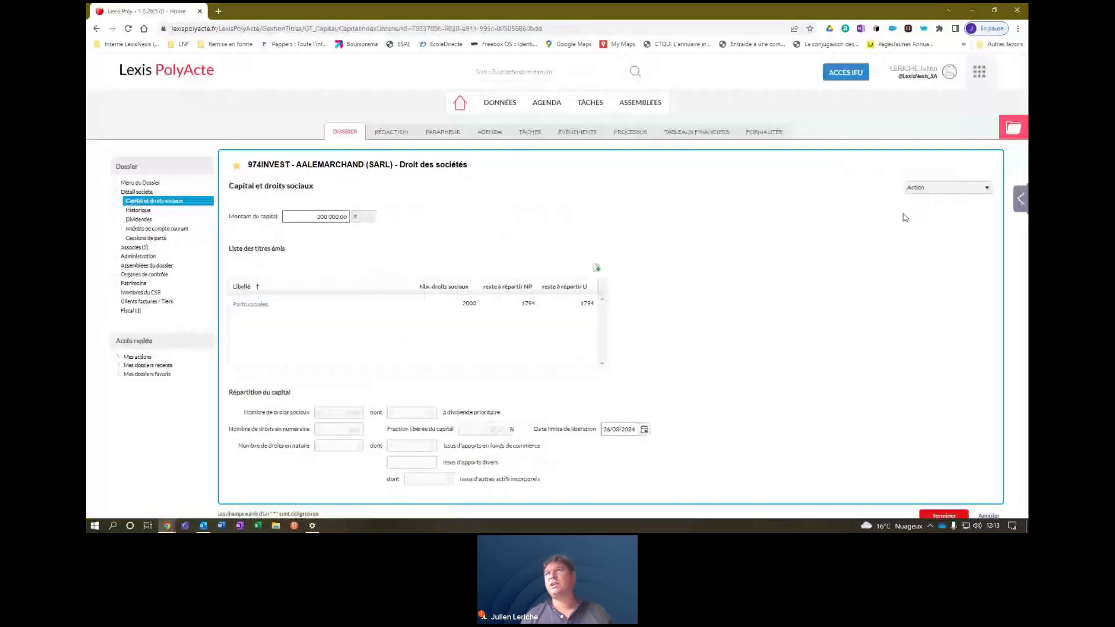
{"action": "left_click", "coordinate": [930, 187]}
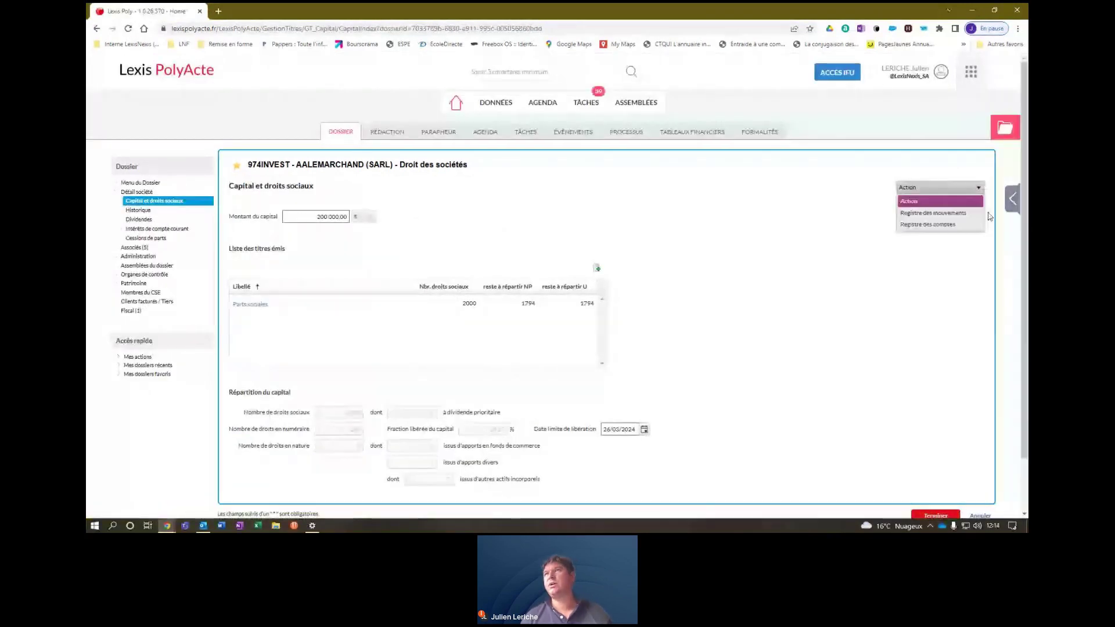
{"action": "left_click", "coordinate": [946, 214]}
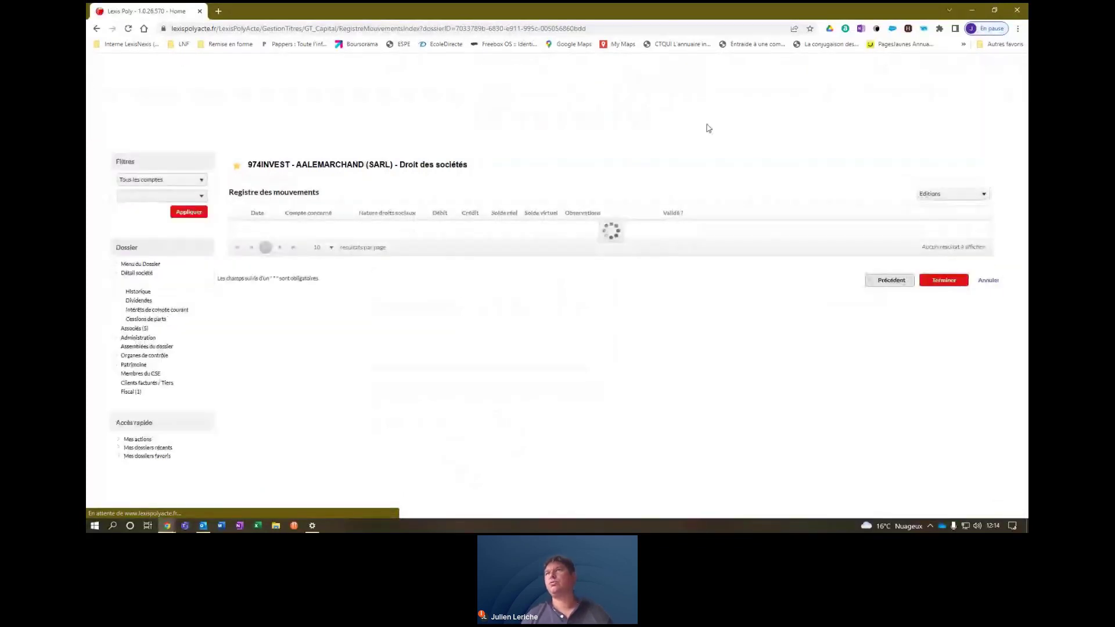
{"action": "left_click", "coordinate": [963, 195]}
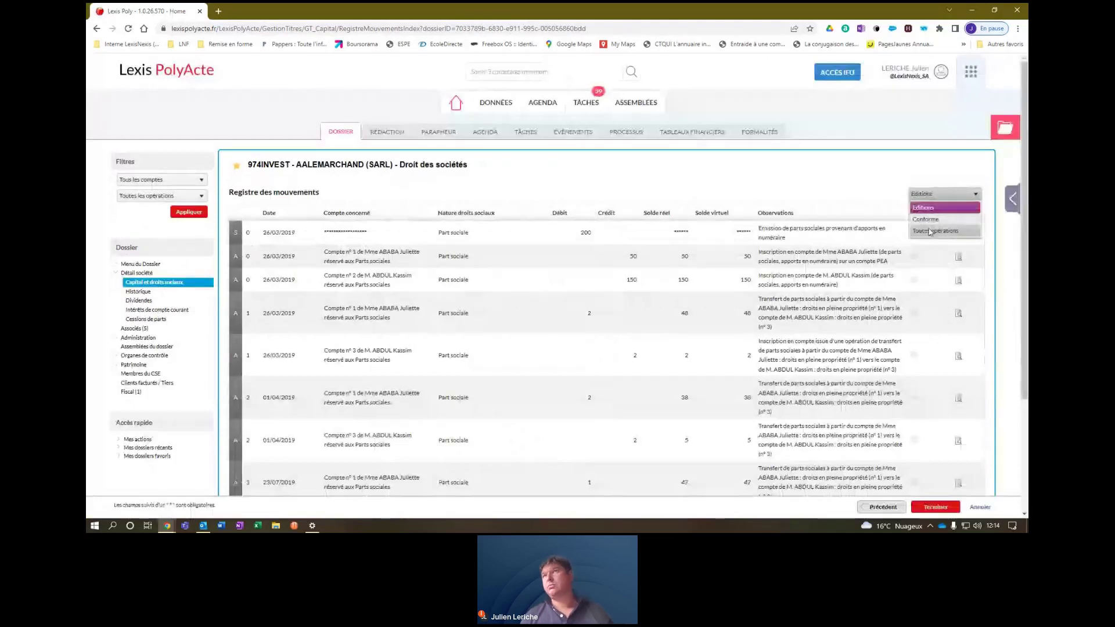
{"action": "left_click", "coordinate": [945, 232]}
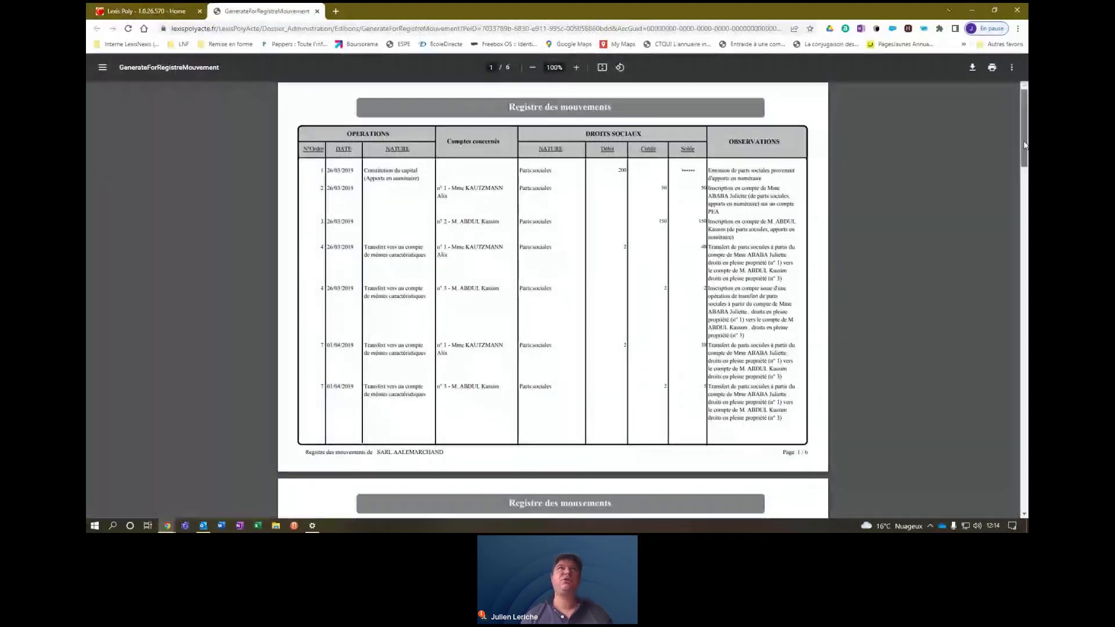
{"action": "scroll", "coordinate": [1025, 145], "scroll_direction": "down", "scroll_amount": 3}
{"action": "scroll", "coordinate": [285, 153], "scroll_direction": "up", "scroll_amount": 3}
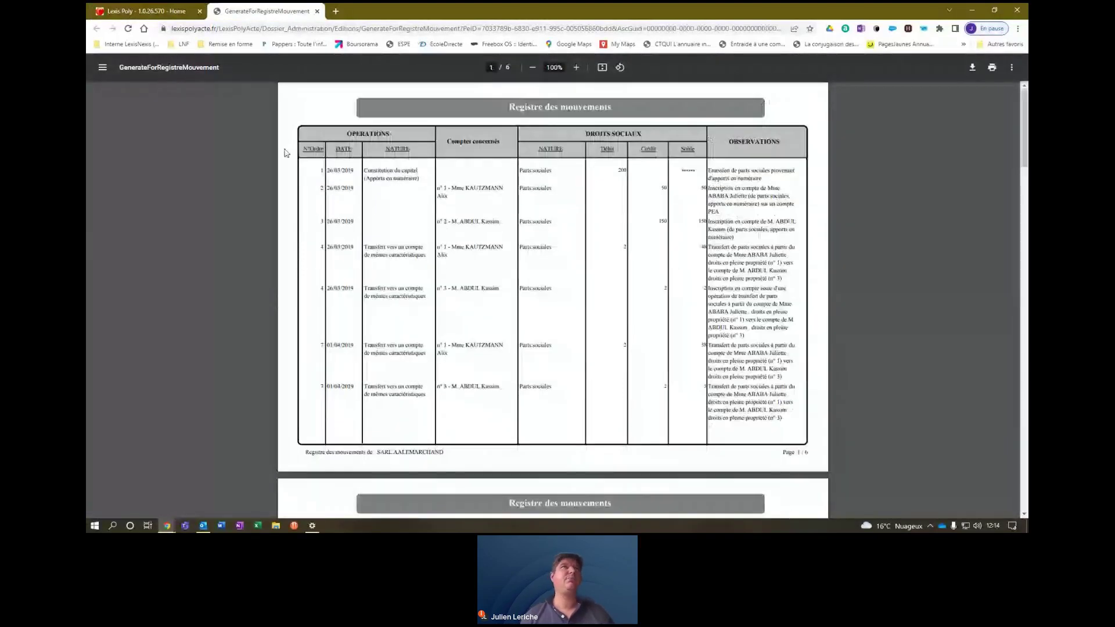
{"action": "left_click", "coordinate": [317, 12]}
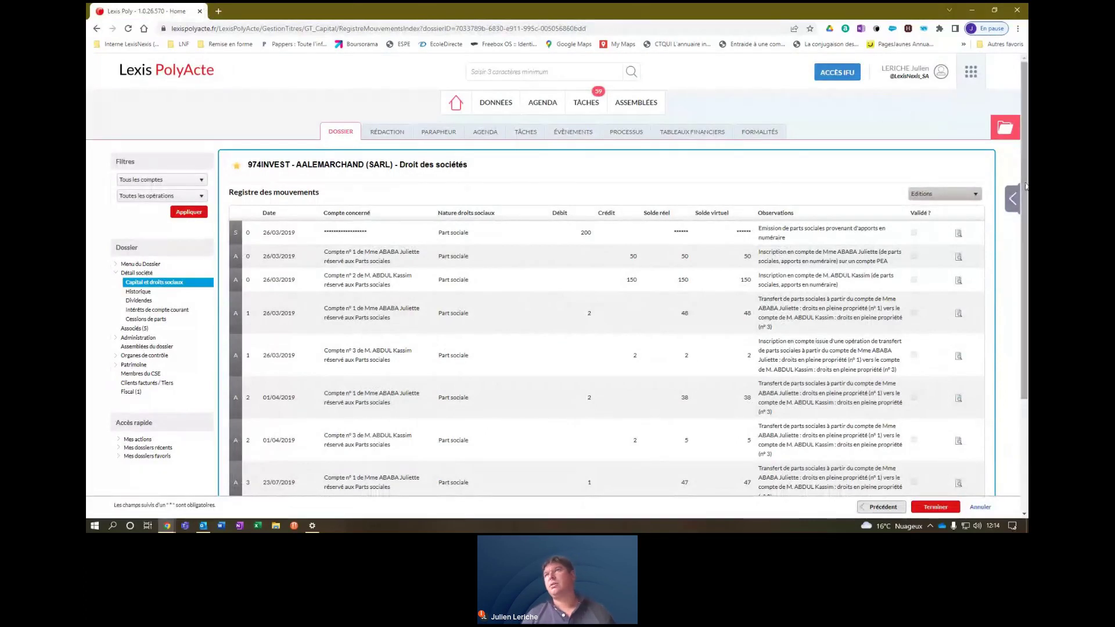
{"action": "mouse_move", "coordinate": [1026, 185]}
{"action": "left_mouse_down"}
{"action": "mouse_move", "coordinate": [1023, 218]}
{"action": "mouse_move", "coordinate": [1027, 185]}
{"action": "left_mouse_up"}
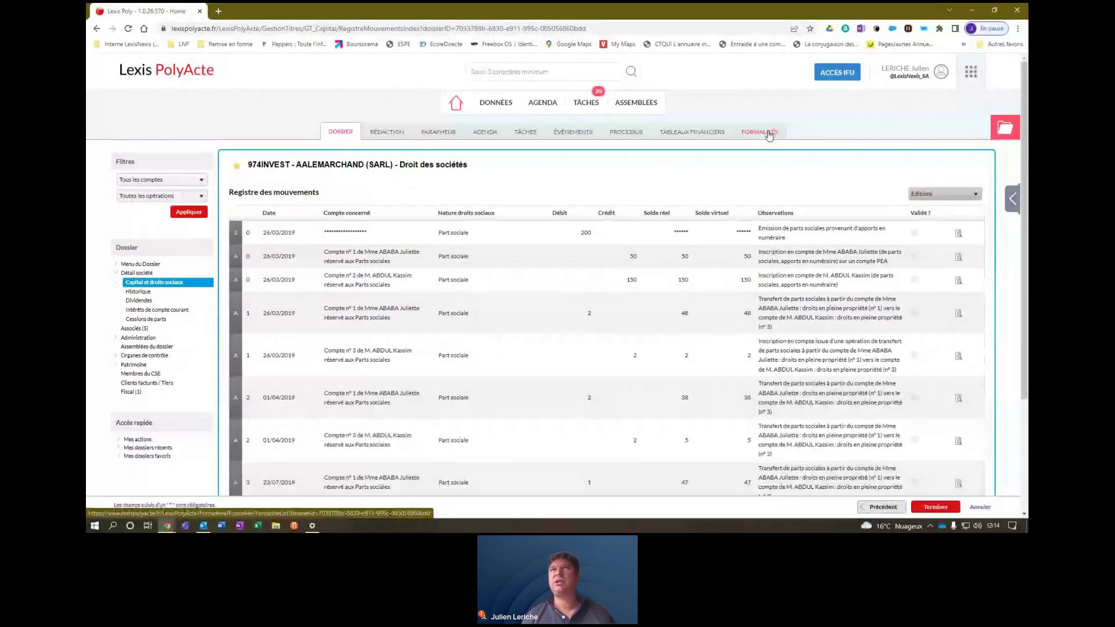
Show the dossier's Formalités tab and start updating a declaration from dossier data.
{"action": "left_click", "coordinate": [769, 136]}
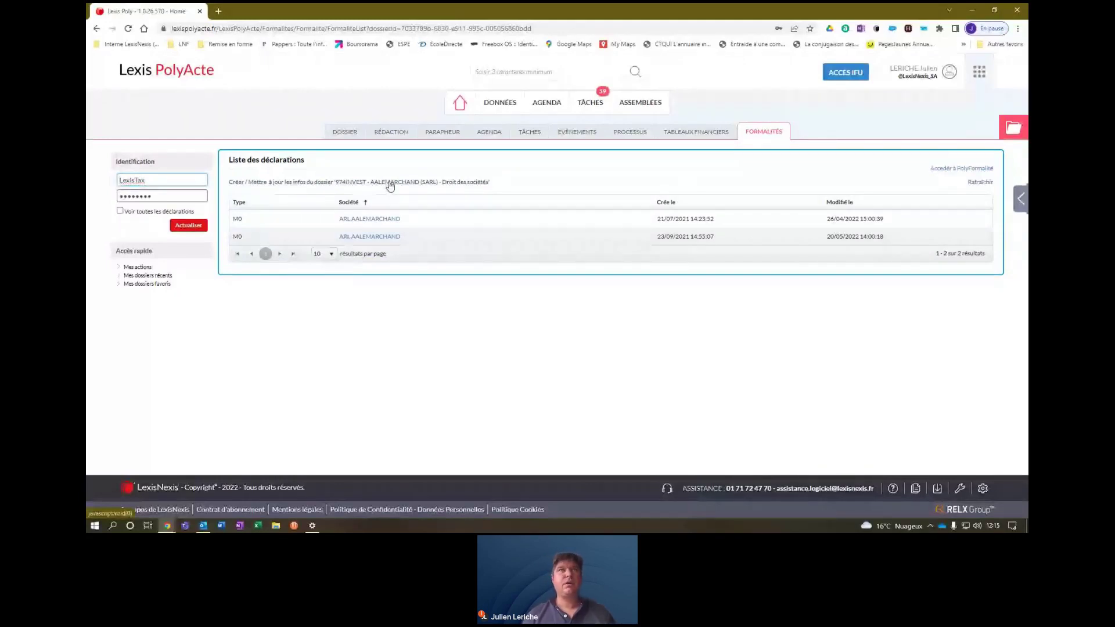
{"action": "left_click", "coordinate": [389, 186]}
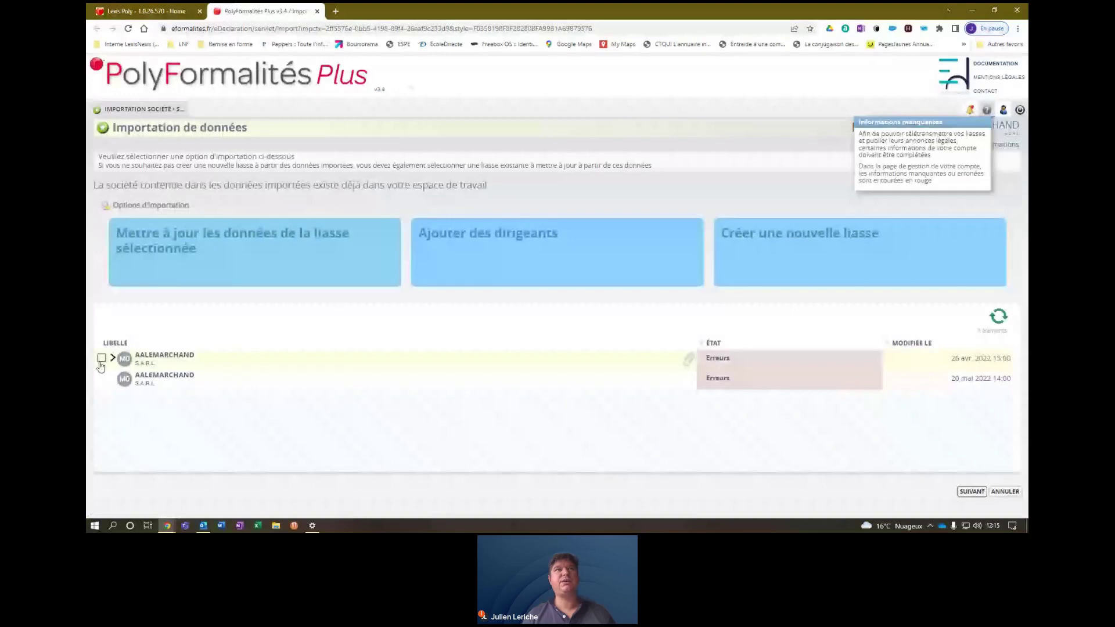
{"action": "left_click", "coordinate": [102, 359]}
{"action": "left_click", "coordinate": [280, 265]}
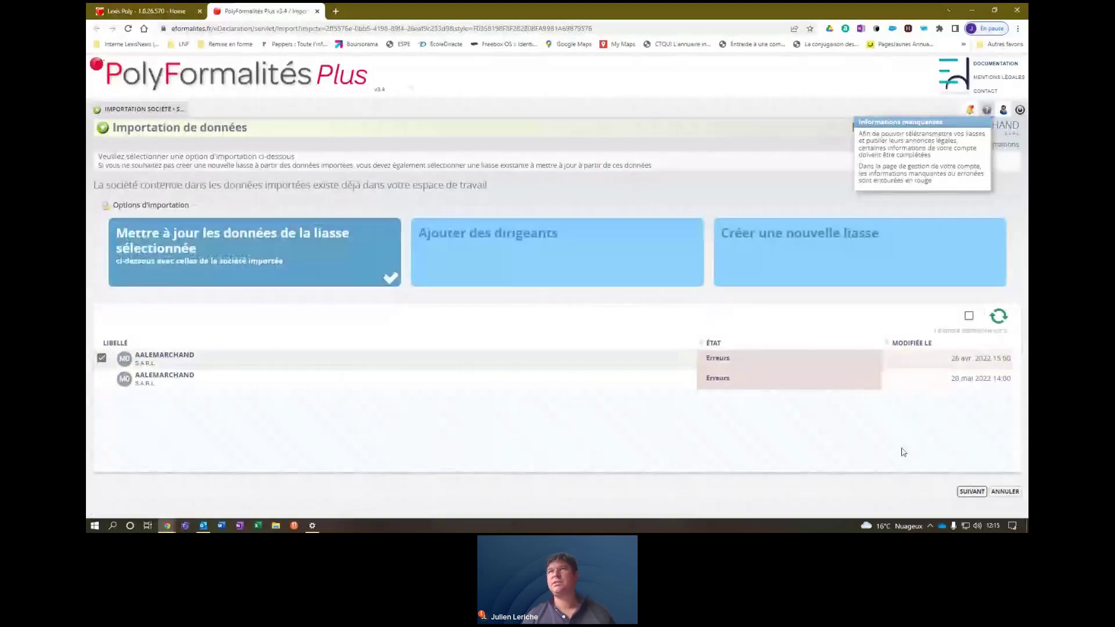
{"action": "left_click", "coordinate": [971, 492]}
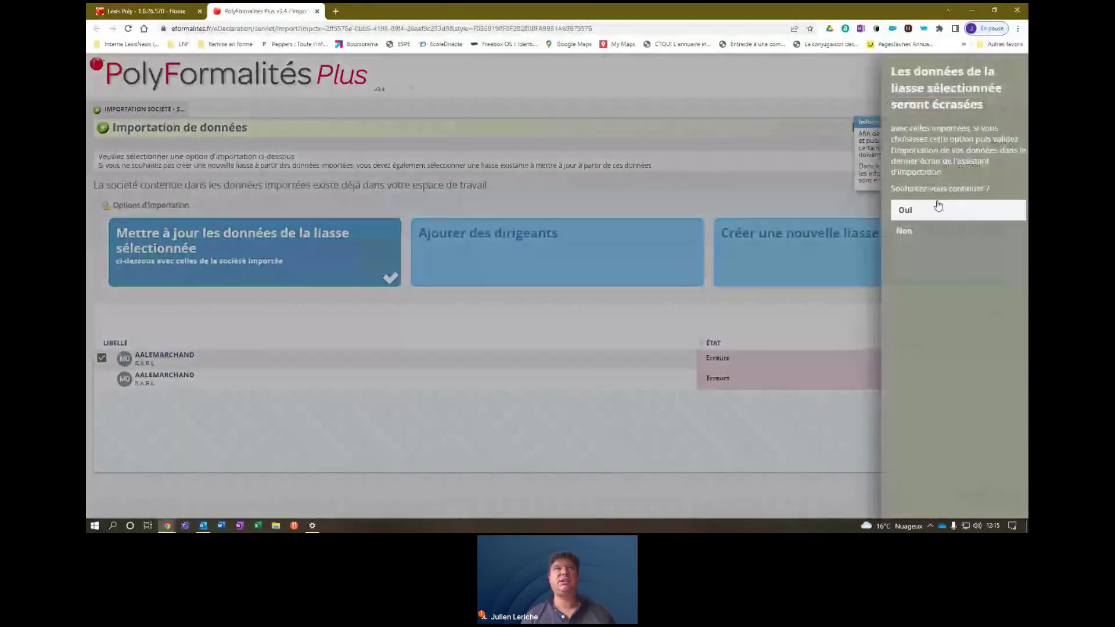
{"action": "key", "text": "Return"}
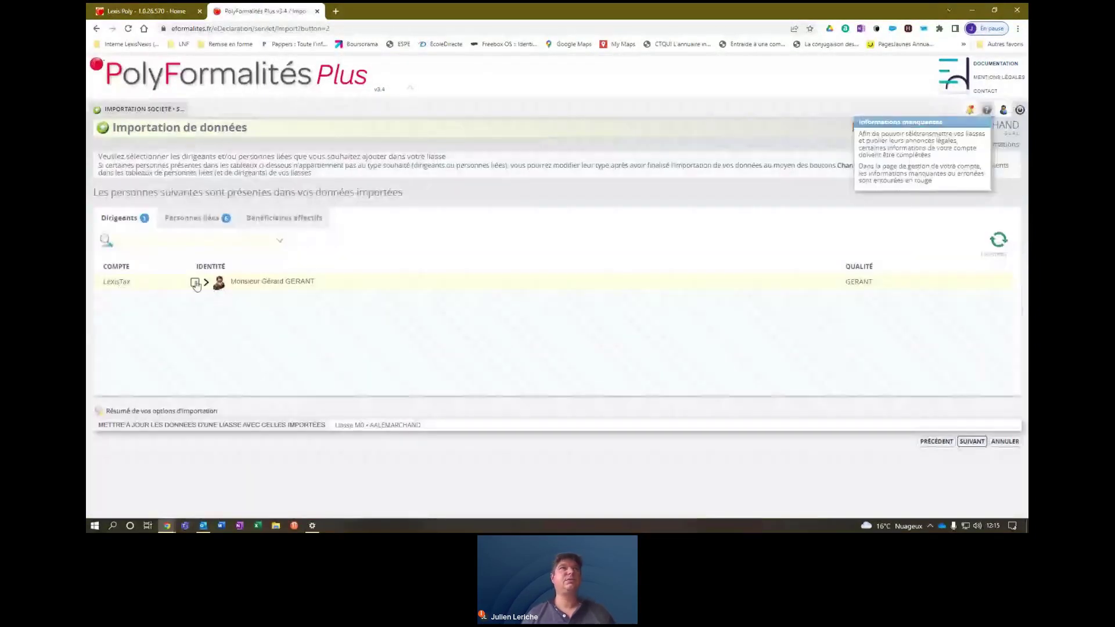
Include the dirigeant and five linked persons, then finish and confirm the import.
{"action": "left_click", "coordinate": [195, 282]}
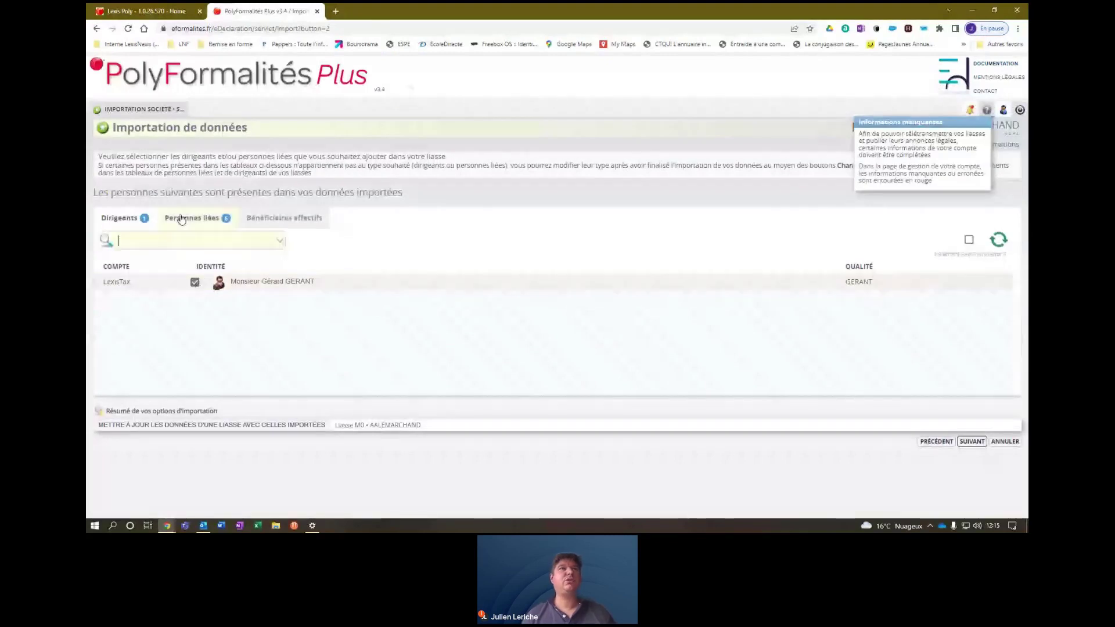
{"action": "left_click", "coordinate": [181, 219]}
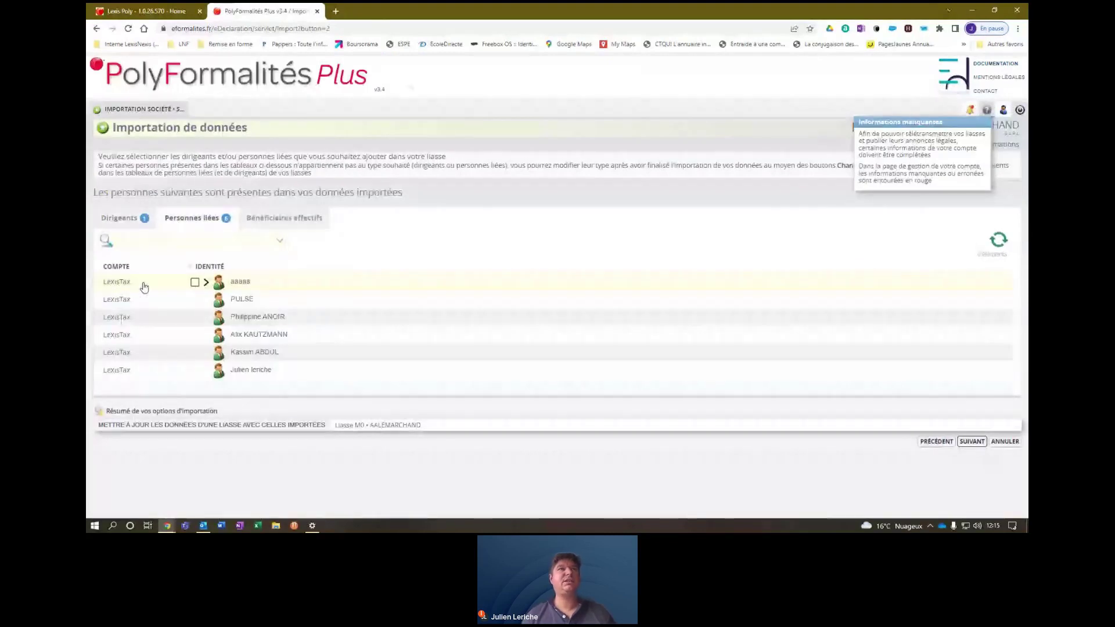
{"action": "left_click", "coordinate": [195, 282]}
{"action": "left_click", "coordinate": [195, 318]}
{"action": "left_click", "coordinate": [195, 335]}
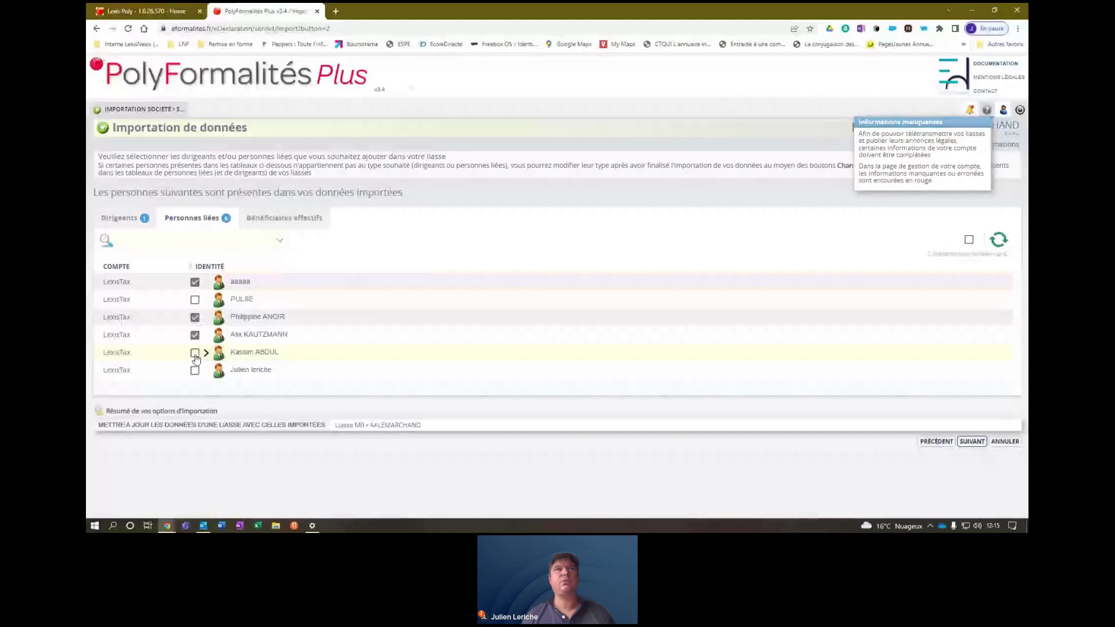
{"action": "left_click", "coordinate": [195, 355]}
{"action": "left_click", "coordinate": [194, 372]}
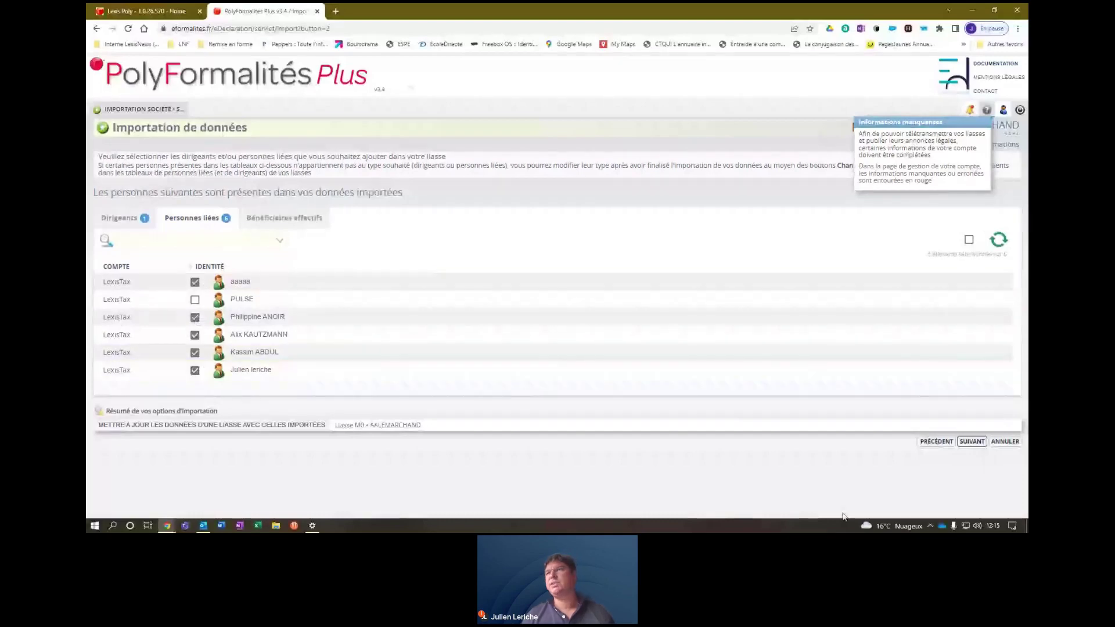
{"action": "left_click", "coordinate": [960, 445]}
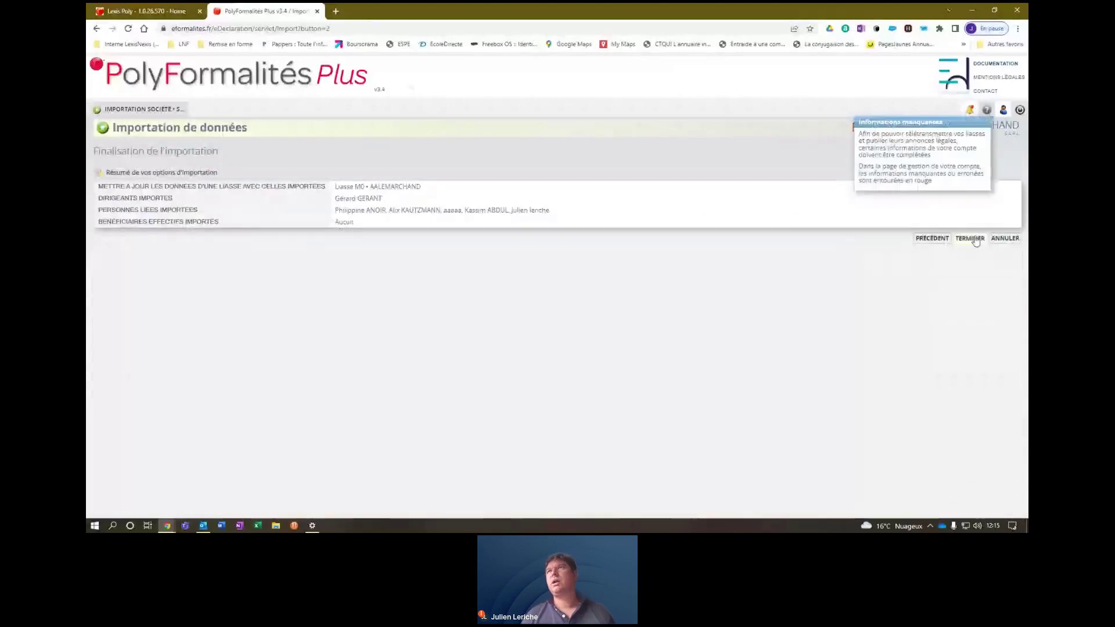
{"action": "left_click", "coordinate": [970, 239]}
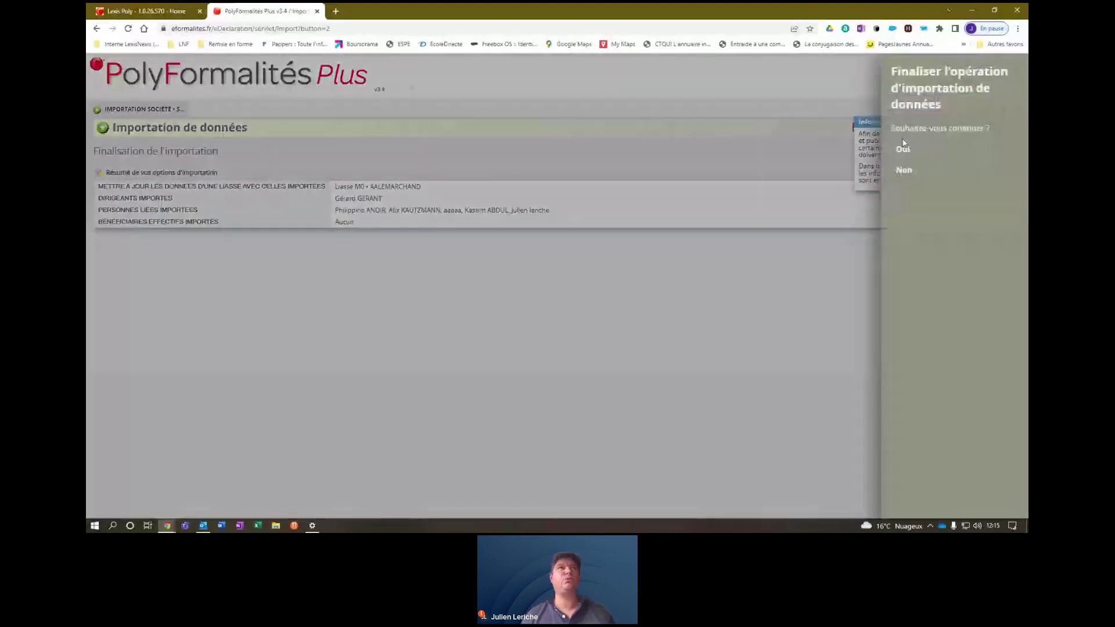
{"action": "left_click", "coordinate": [903, 149]}
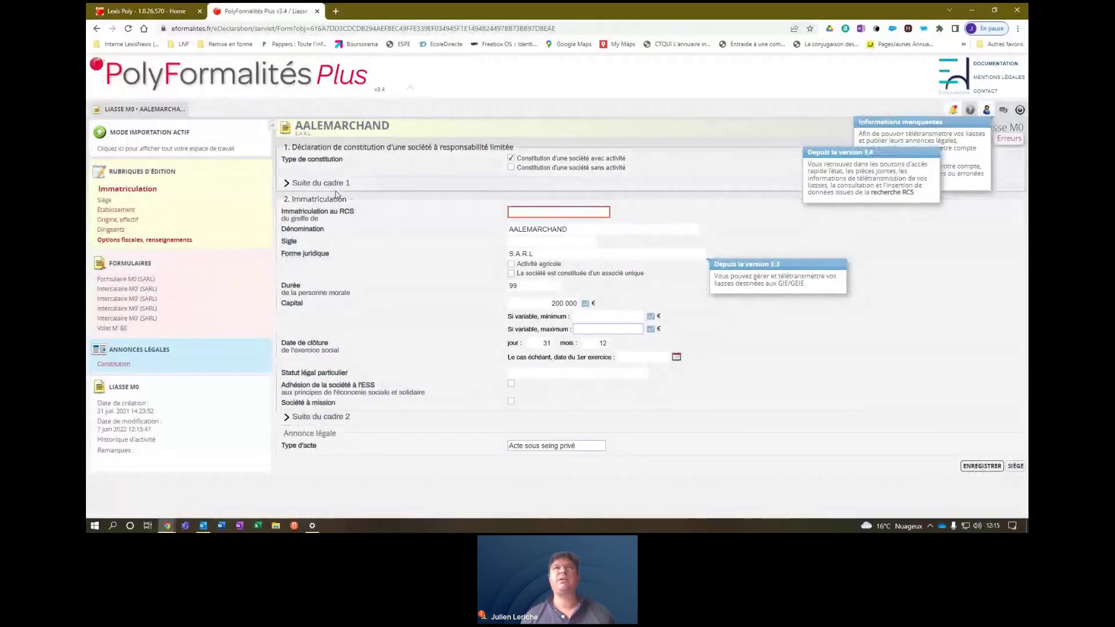
Enter ORLEANS as the RCS greffe and save the liasse.
{"action": "left_click", "coordinate": [598, 213]}
{"action": "type", "text": "ORLEANS"}
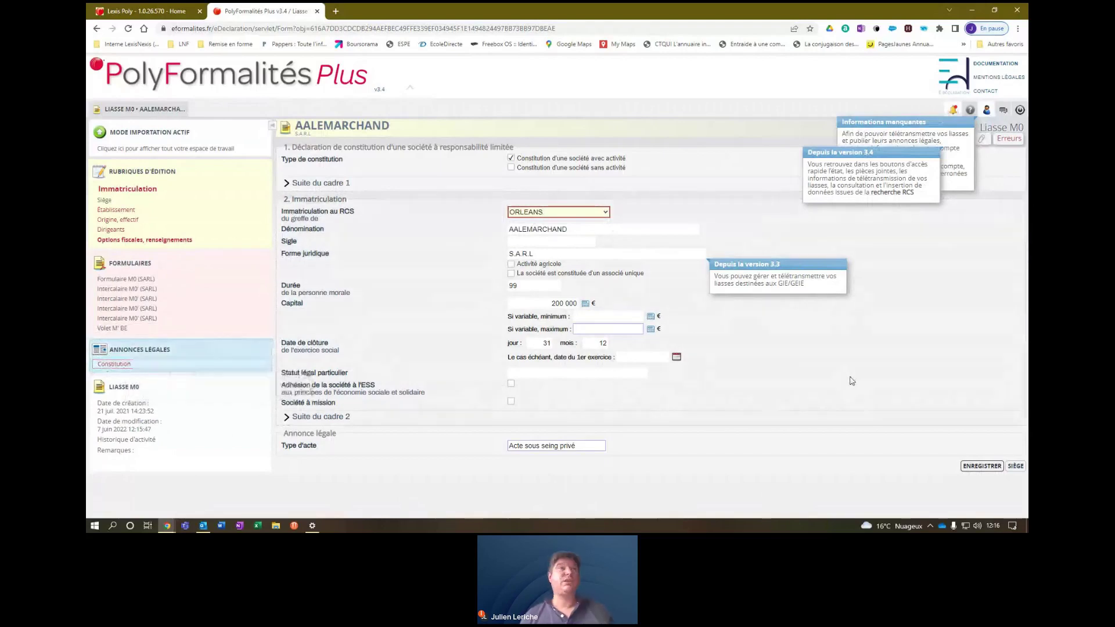
{"action": "left_click", "coordinate": [117, 363]}
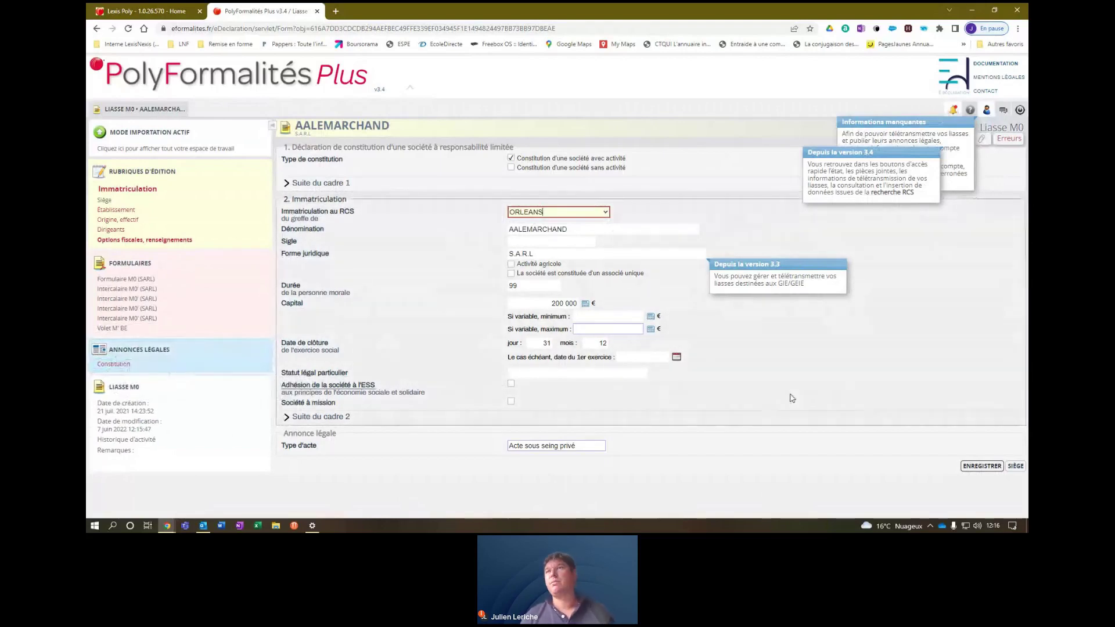
{"action": "left_click", "coordinate": [981, 466]}
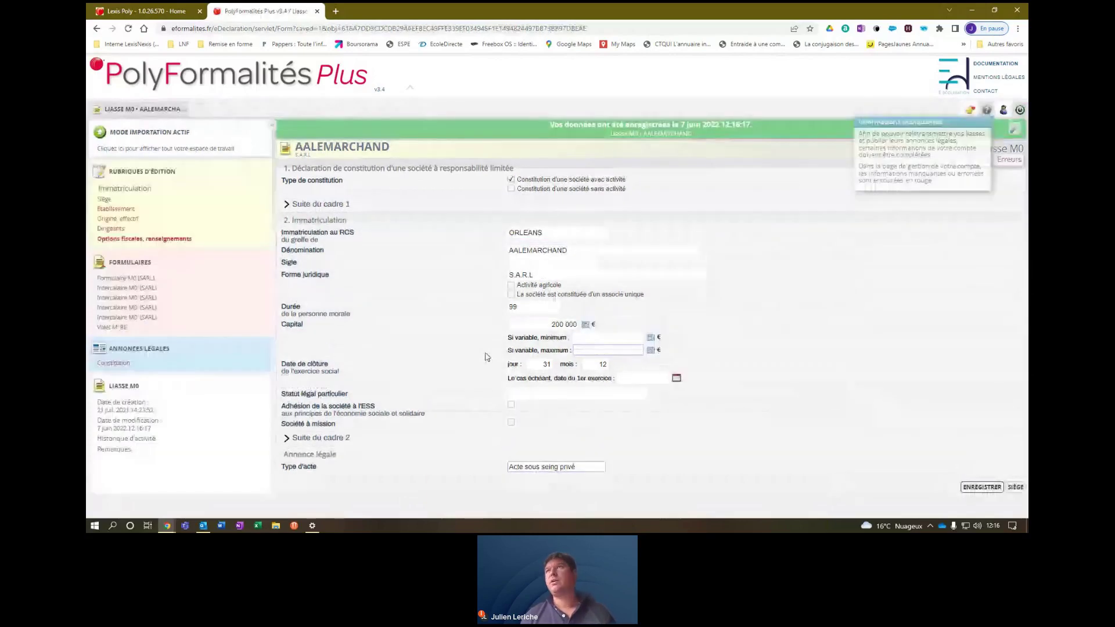
Log out of PolyFormalités Plus, confirming Oui, and close its tab.
{"action": "left_click", "coordinate": [1020, 112]}
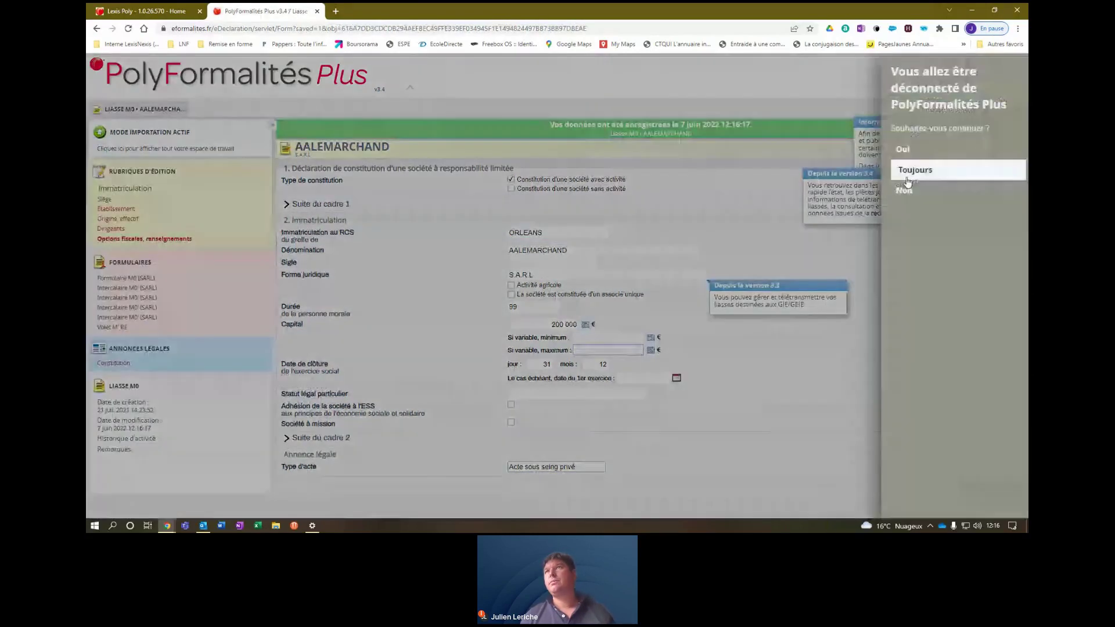
{"action": "left_click", "coordinate": [903, 150]}
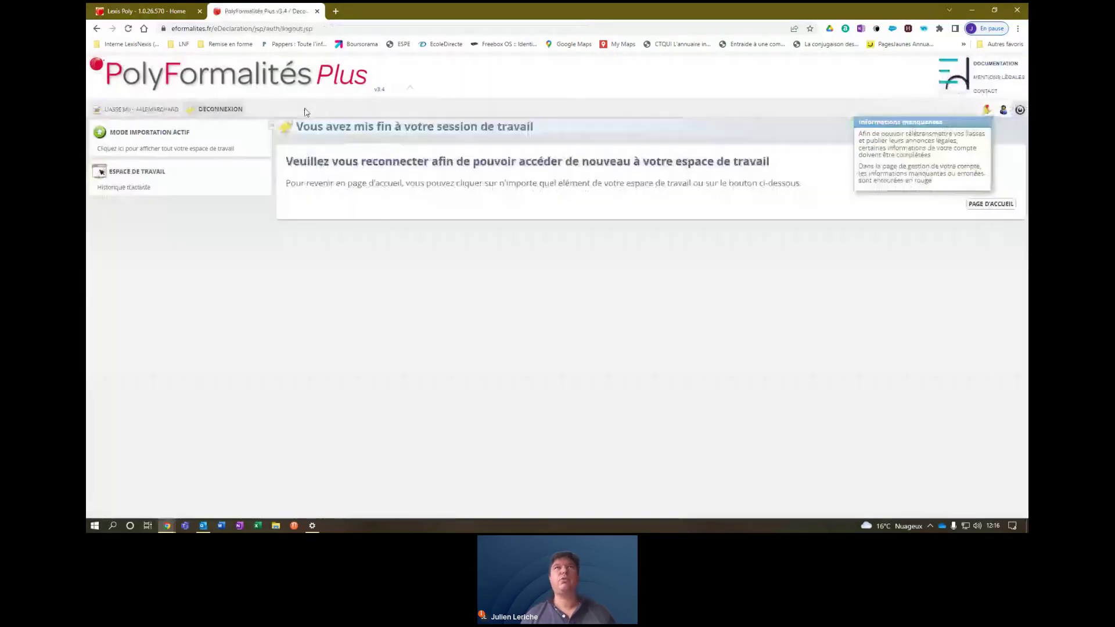
{"action": "left_click", "coordinate": [317, 11]}
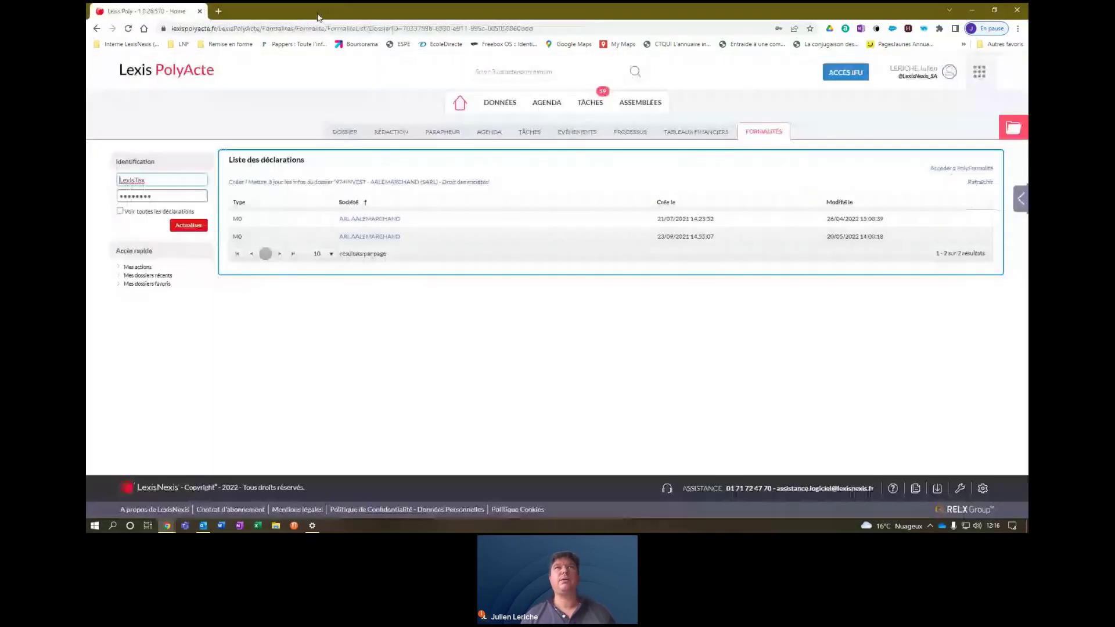
Start another update from dossier data, then cancel the import.
{"action": "left_click", "coordinate": [416, 183]}
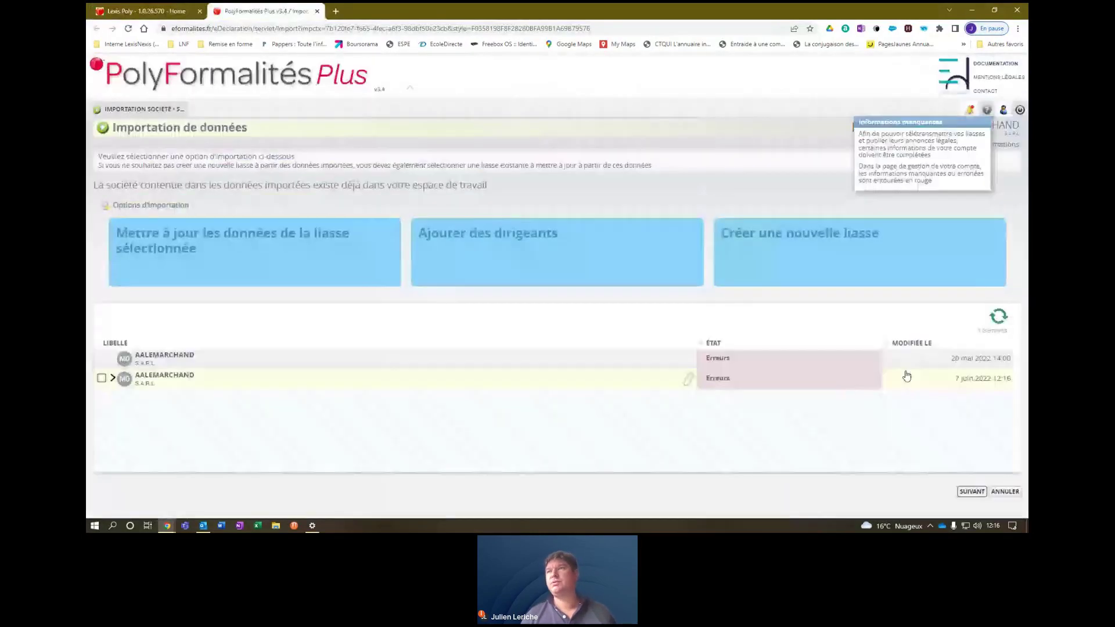
{"action": "left_click", "coordinate": [996, 492]}
{"action": "left_click", "coordinate": [912, 149]}
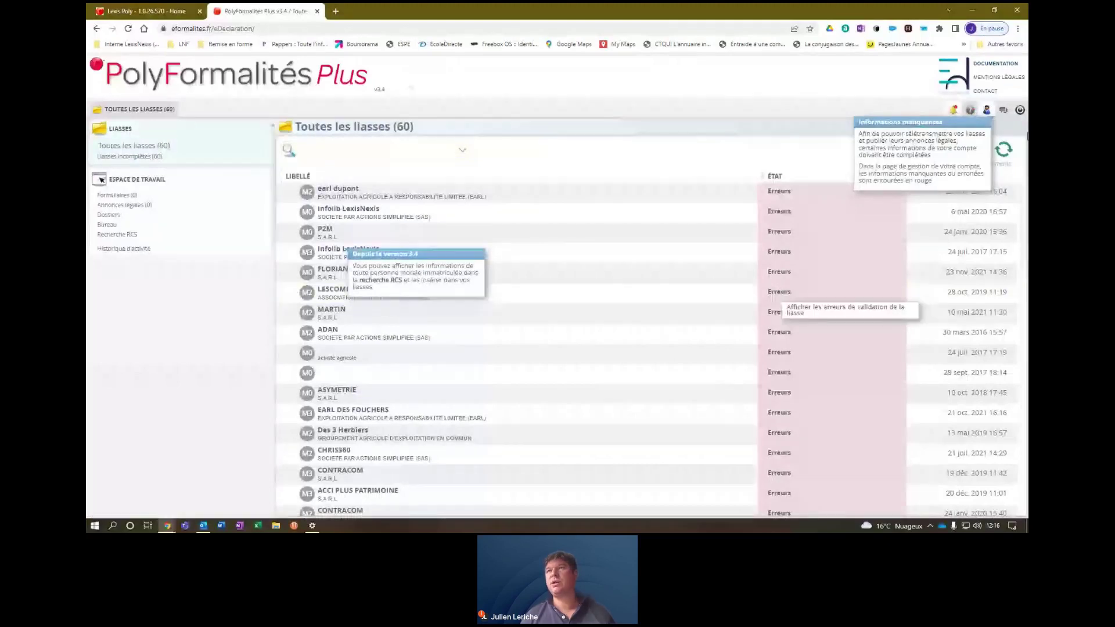
View the unnamed M0 liasse's details, then close the PolyFormalités Plus site.
{"action": "left_click_drag", "start_coordinate": [1023, 198], "coordinate": [1024, 335]}
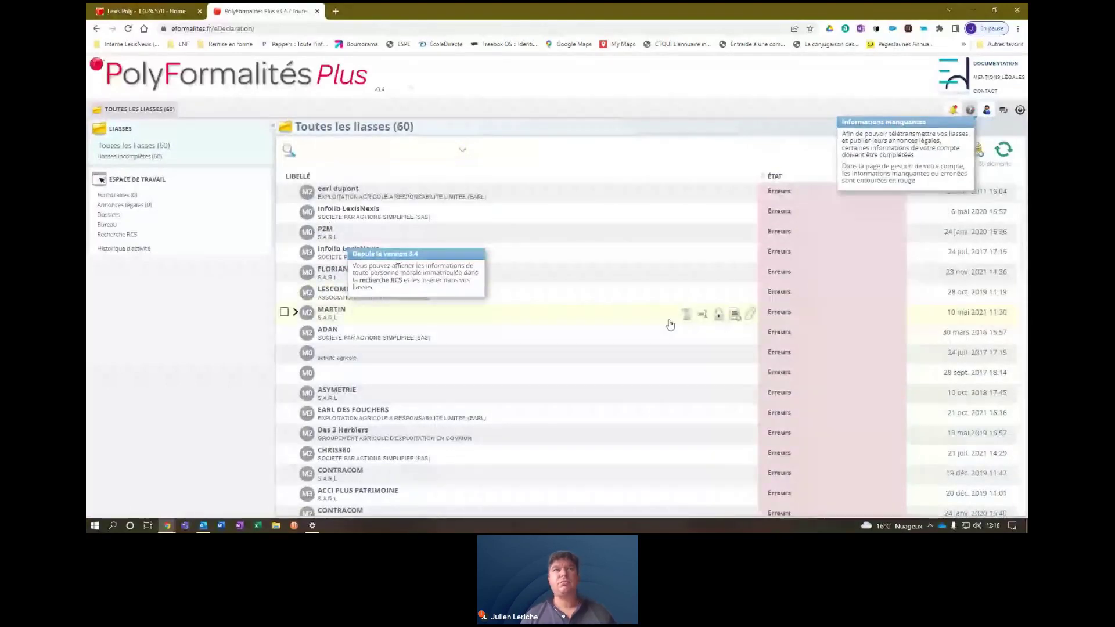
{"action": "left_click", "coordinate": [295, 374]}
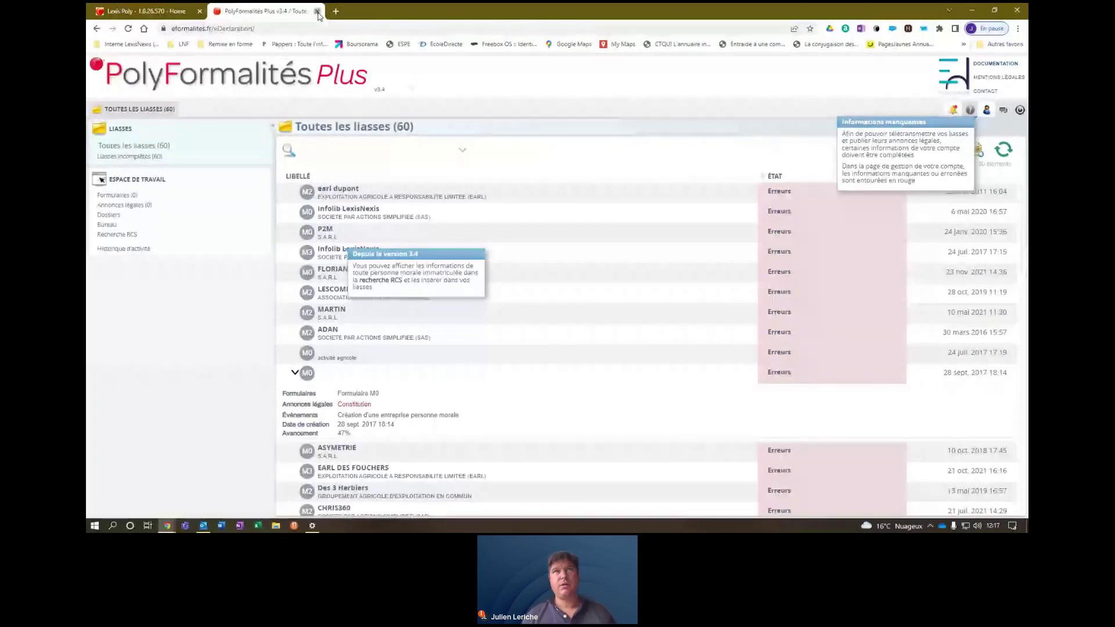
{"action": "left_click", "coordinate": [317, 11]}
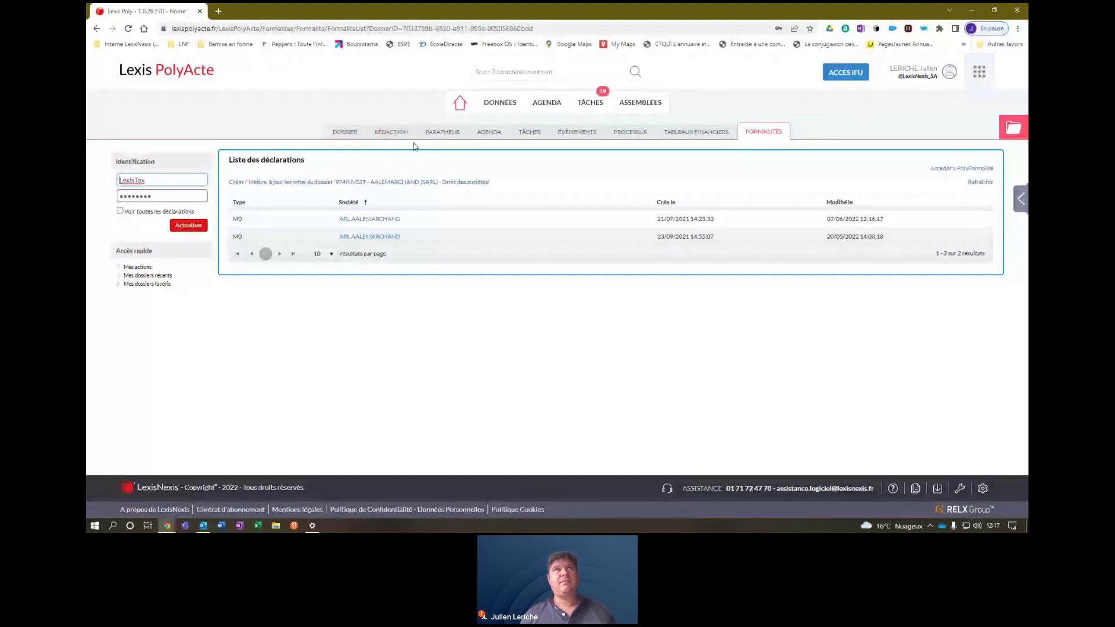
Browse the Droit des sociétés (SARL) Constitution sequence in Rédaction, then return to the dossier.
{"action": "left_click", "coordinate": [391, 132]}
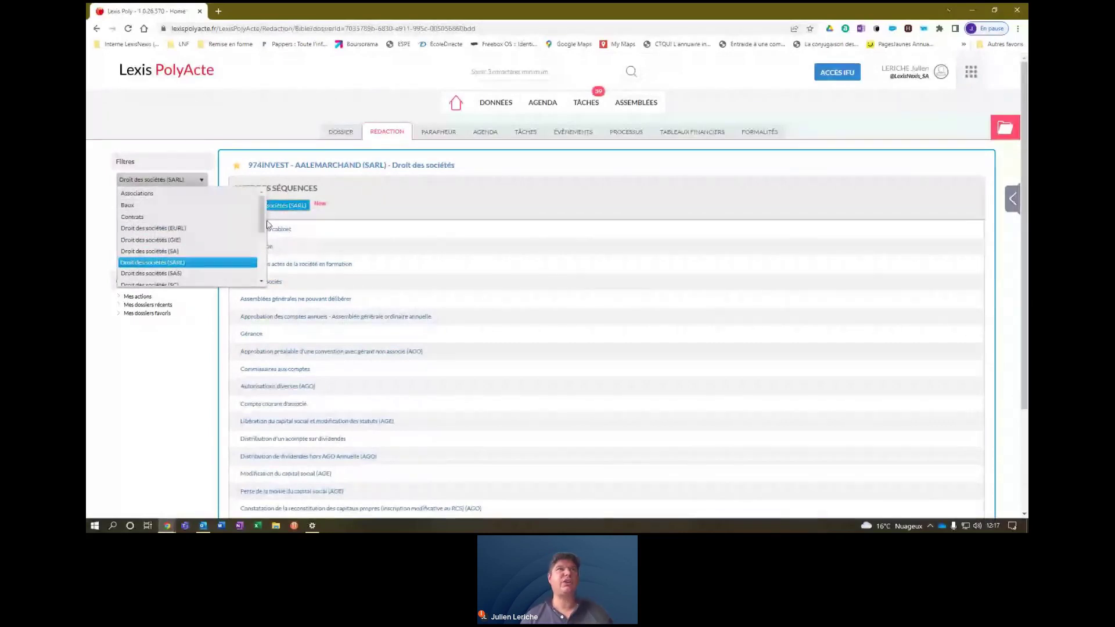
{"action": "left_click_drag", "start_coordinate": [263, 220], "coordinate": [263, 269]}
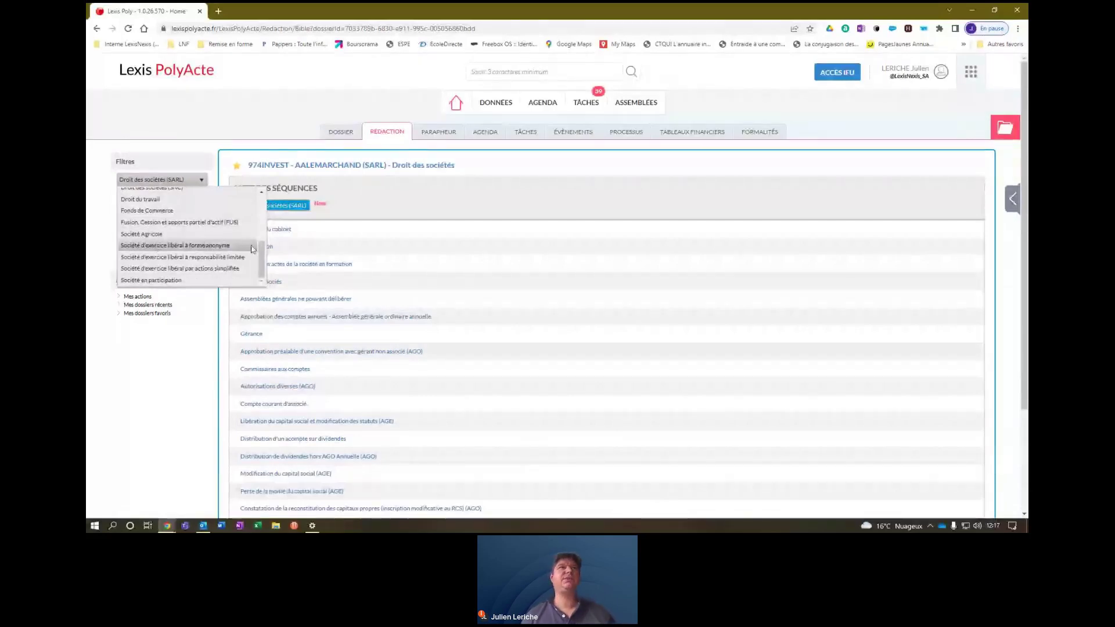
{"action": "scroll", "coordinate": [192, 244], "scroll_direction": "up", "scroll_amount": 3}
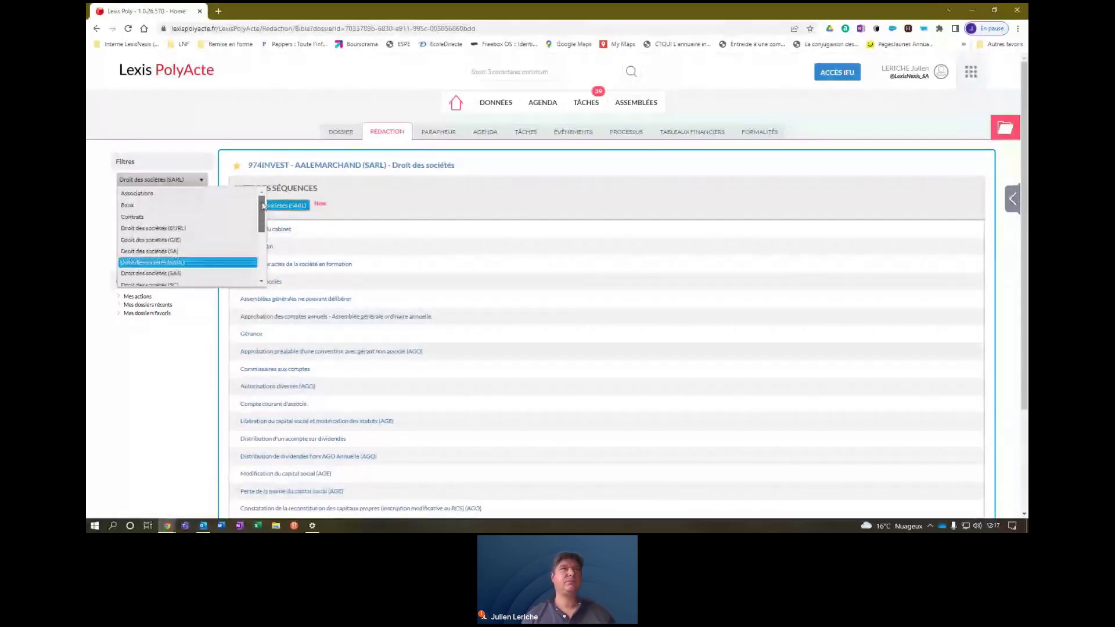
{"action": "left_click", "coordinate": [388, 199]}
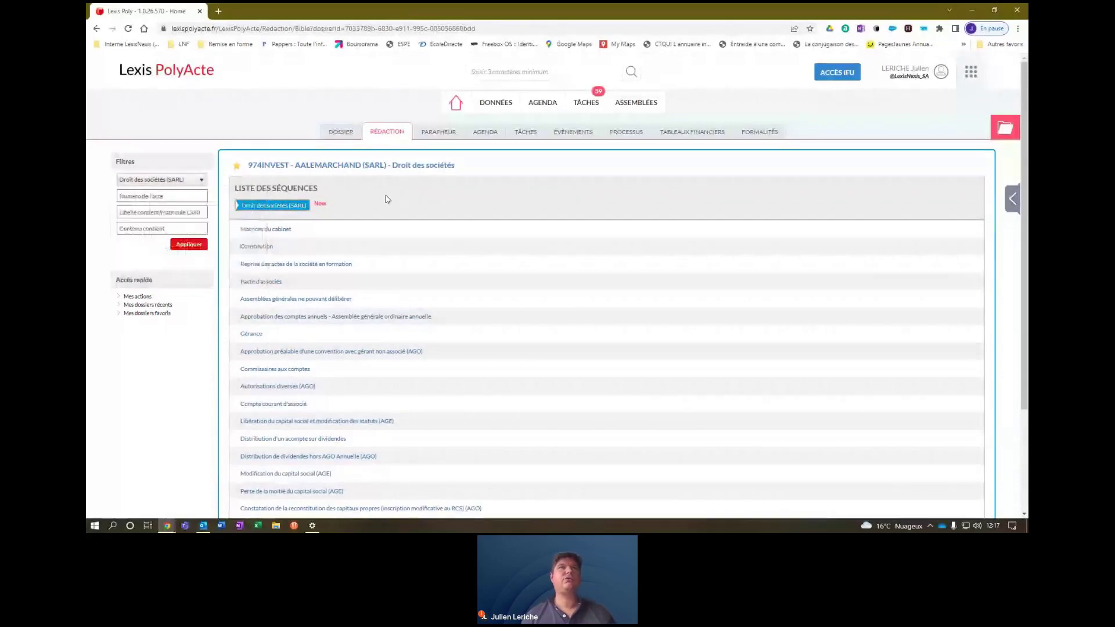
{"action": "left_click", "coordinate": [255, 250]}
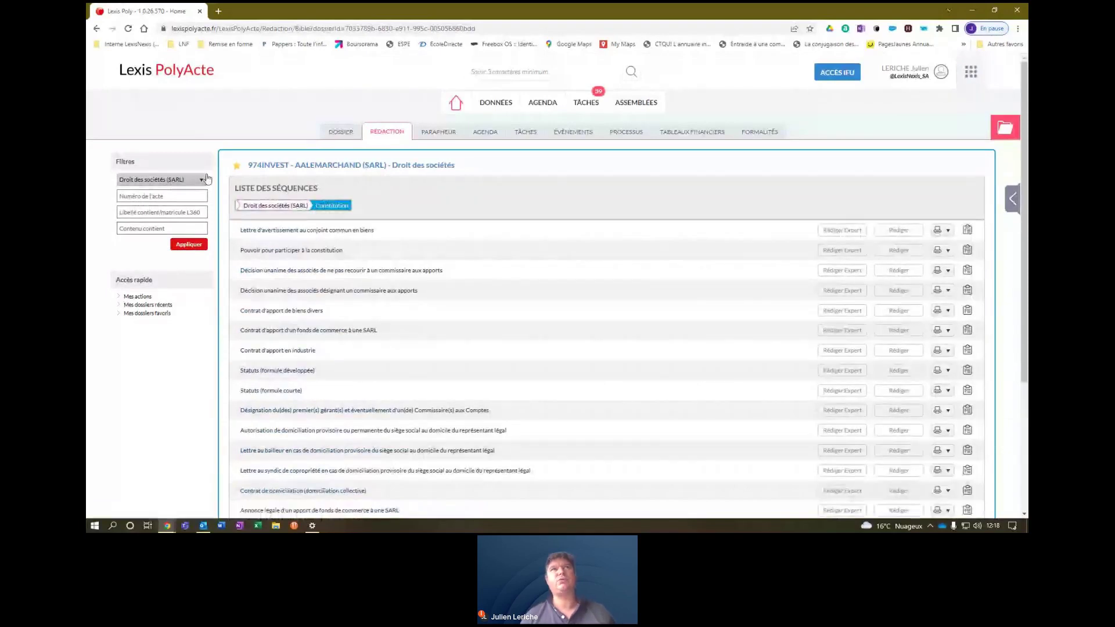
{"action": "left_click", "coordinate": [341, 132]}
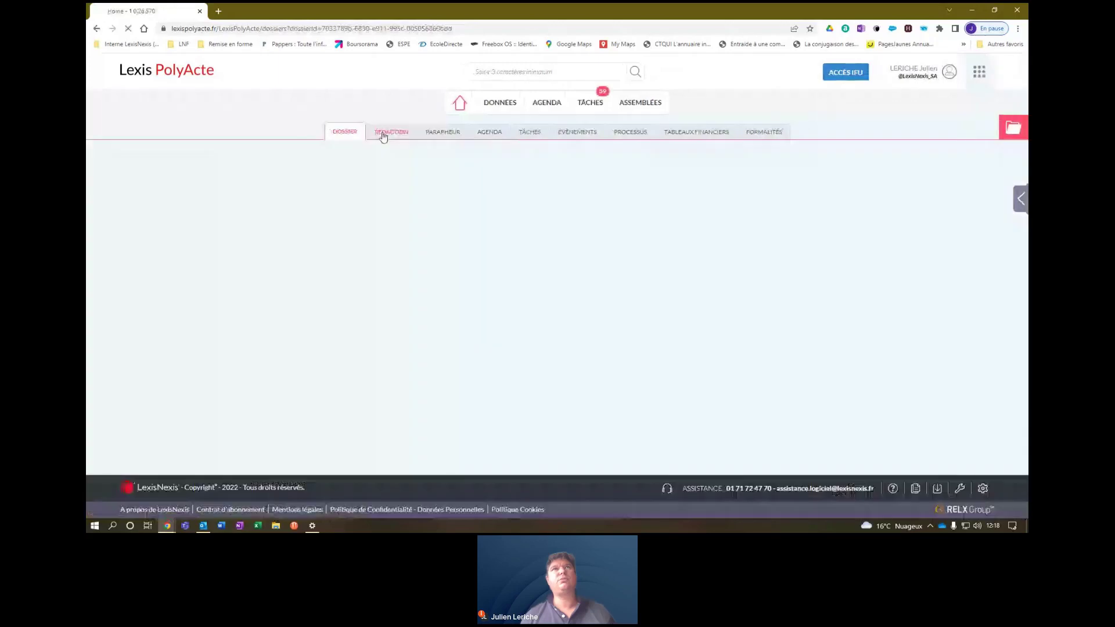
Filter the library to GIE, then SELARL, and view Constitution d'une SELARL.
{"action": "left_click", "coordinate": [386, 133]}
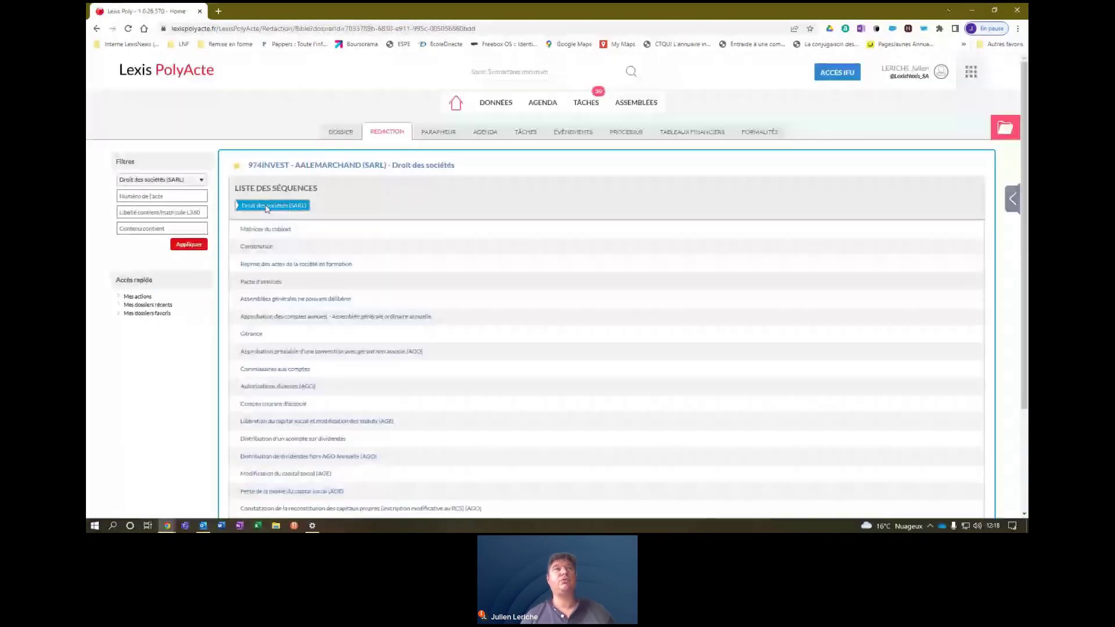
{"action": "left_click", "coordinate": [192, 180]}
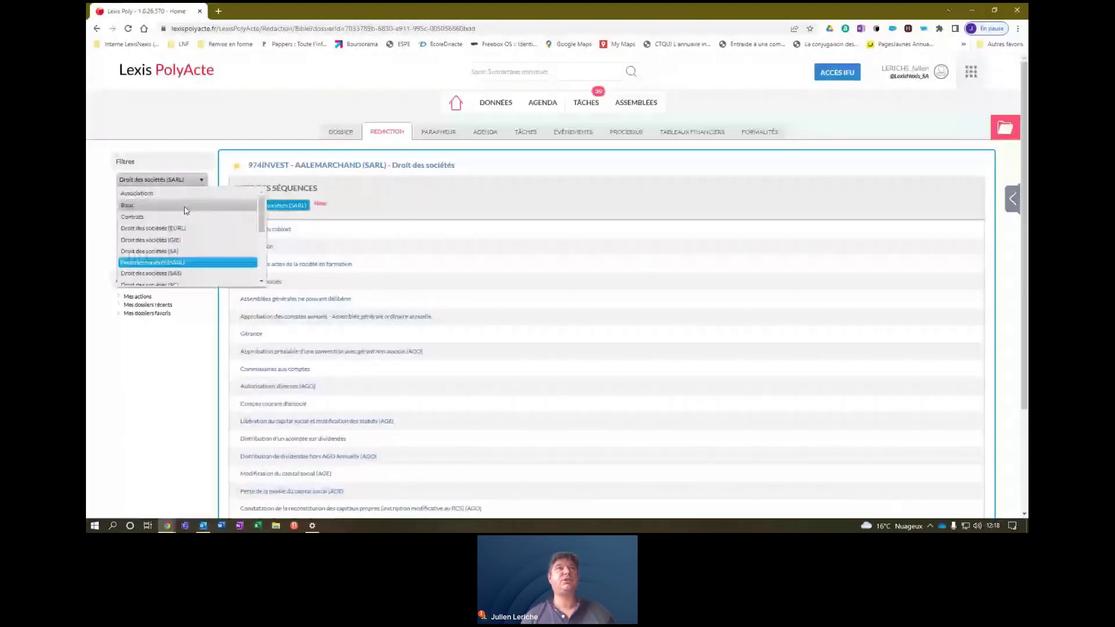
{"action": "left_click", "coordinate": [181, 243]}
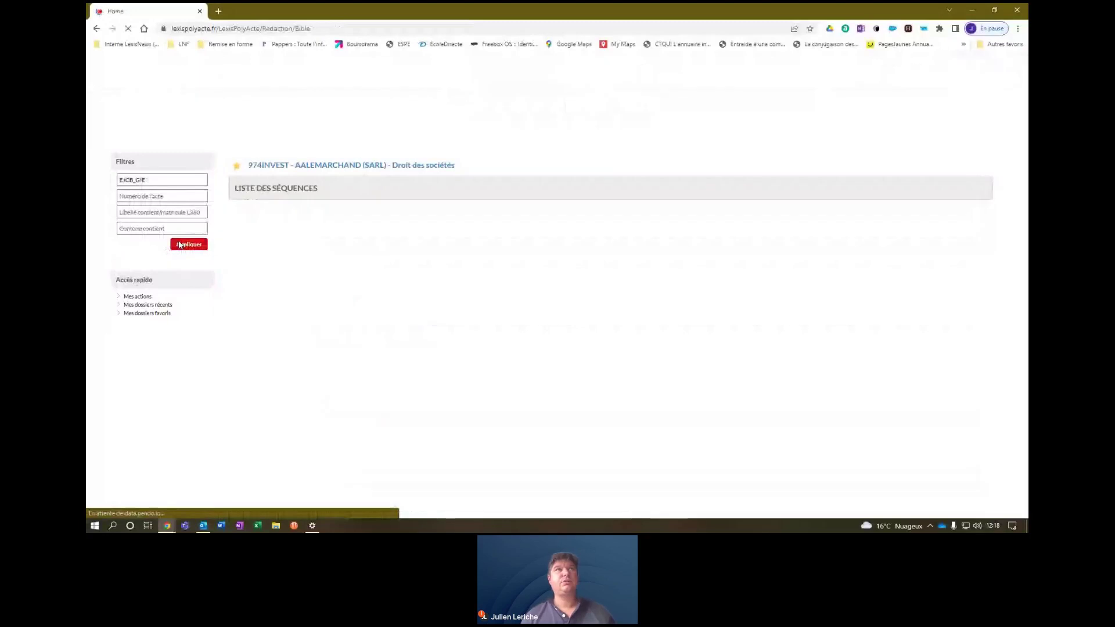
{"action": "left_click", "coordinate": [178, 182]}
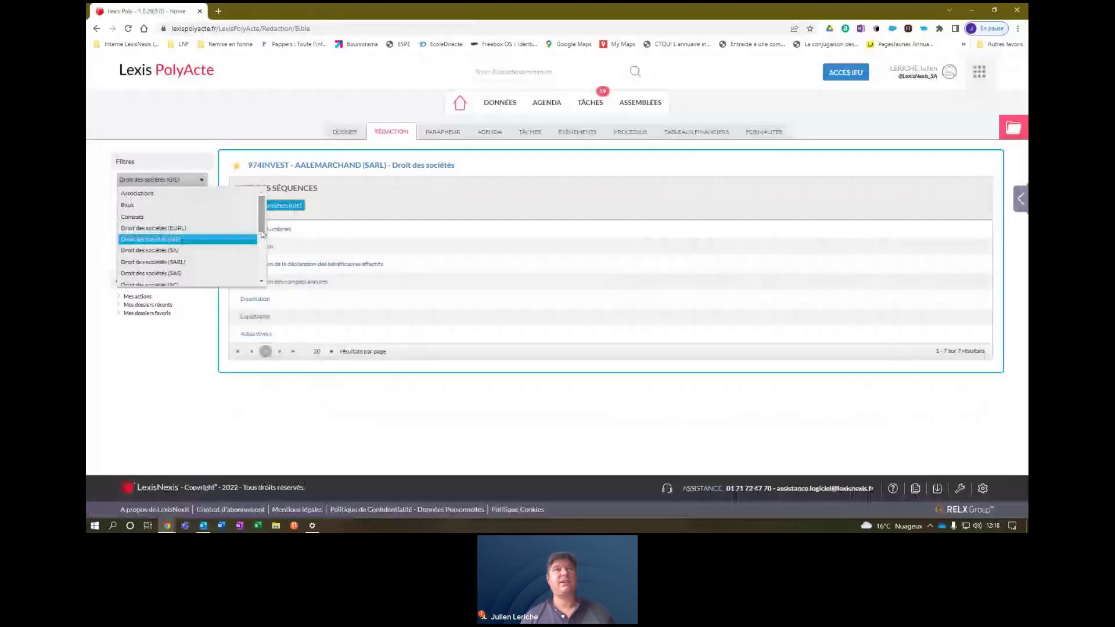
{"action": "left_click_drag", "start_coordinate": [261, 234], "coordinate": [262, 273]}
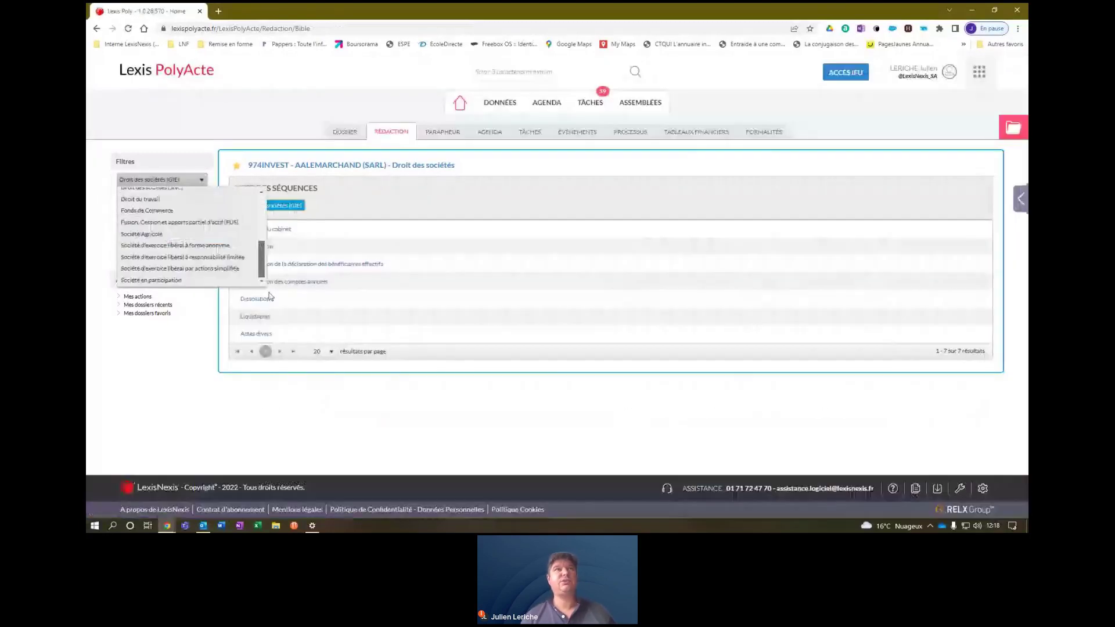
{"action": "left_click", "coordinate": [202, 257]}
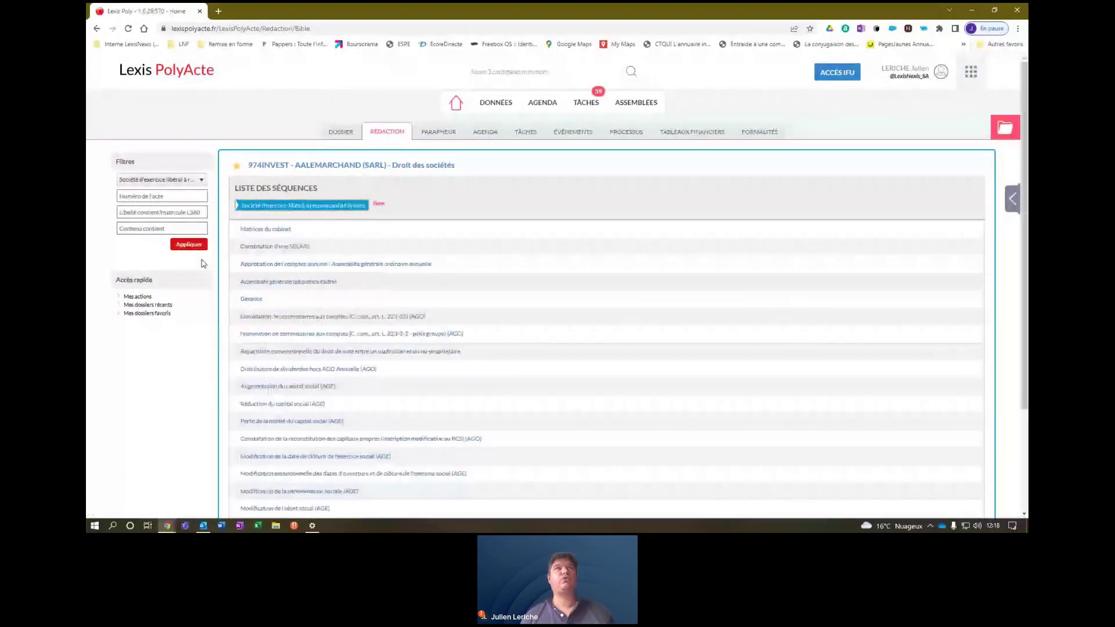
{"action": "left_click", "coordinate": [286, 256]}
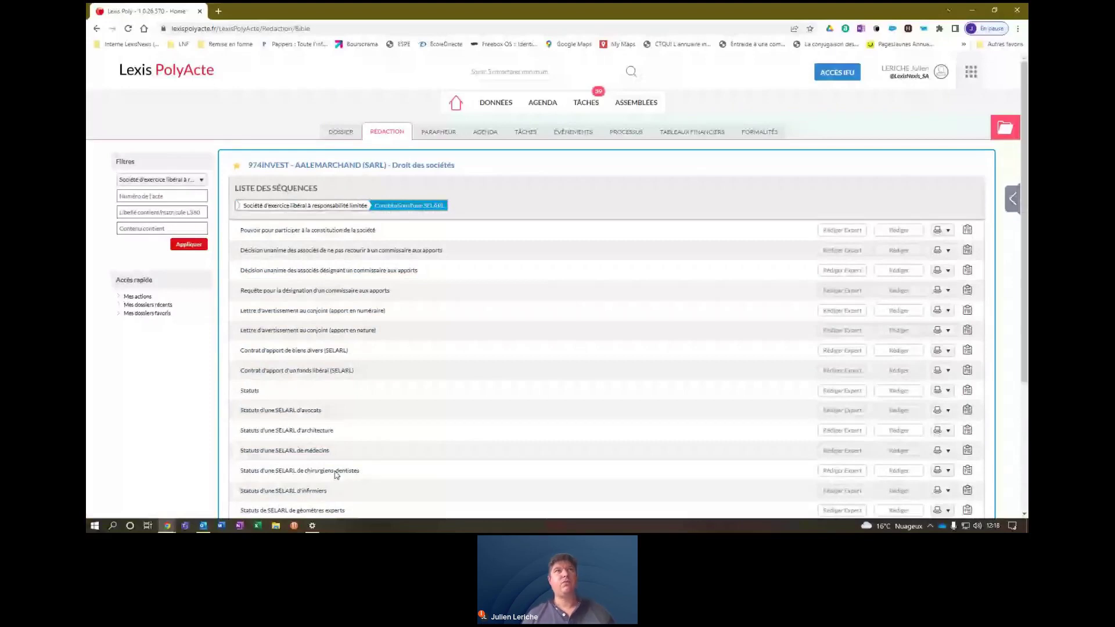
Switch to Associations and view the Constitution sequence's Statuts templates.
{"action": "left_click", "coordinate": [161, 179]}
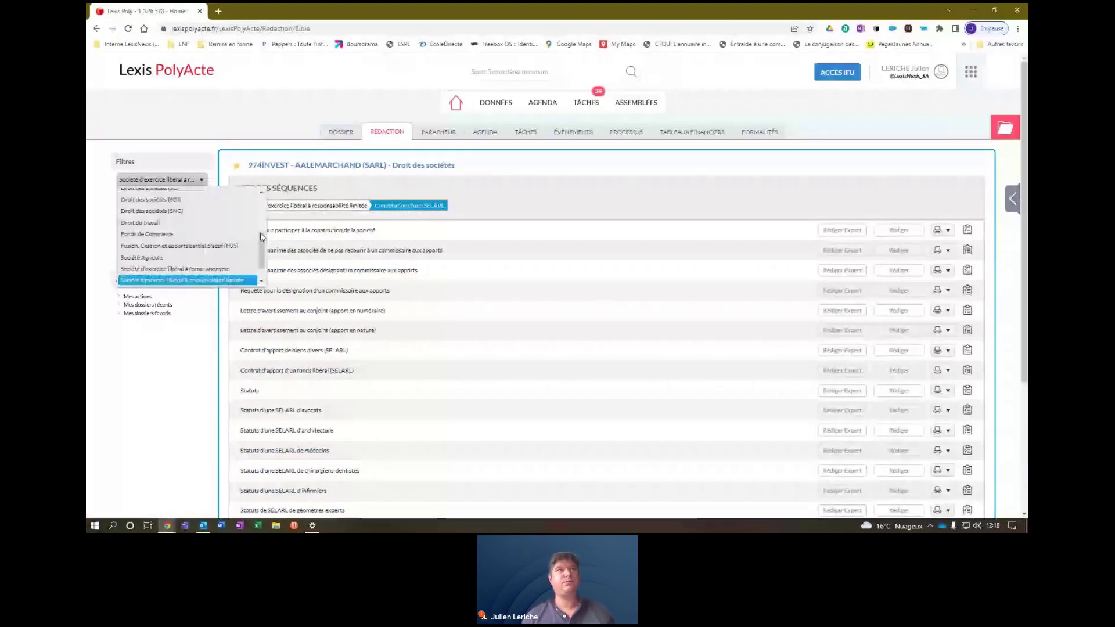
{"action": "left_click_drag", "start_coordinate": [261, 252], "coordinate": [261, 192]}
{"action": "left_click", "coordinate": [151, 202]}
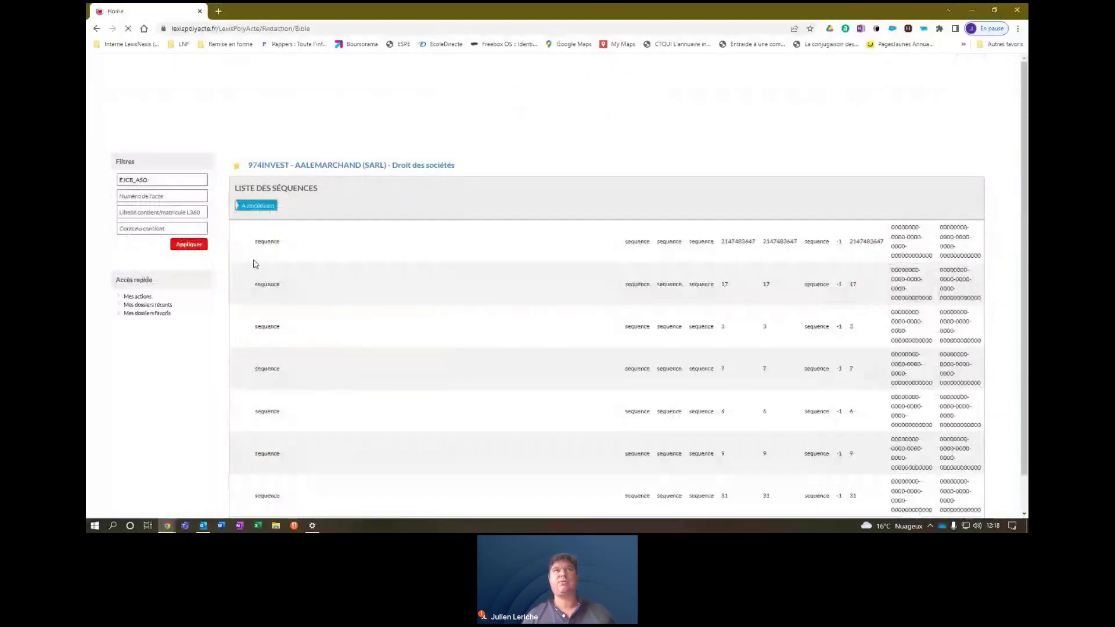
{"action": "left_click", "coordinate": [262, 246]}
{"action": "left_click", "coordinate": [235, 231]}
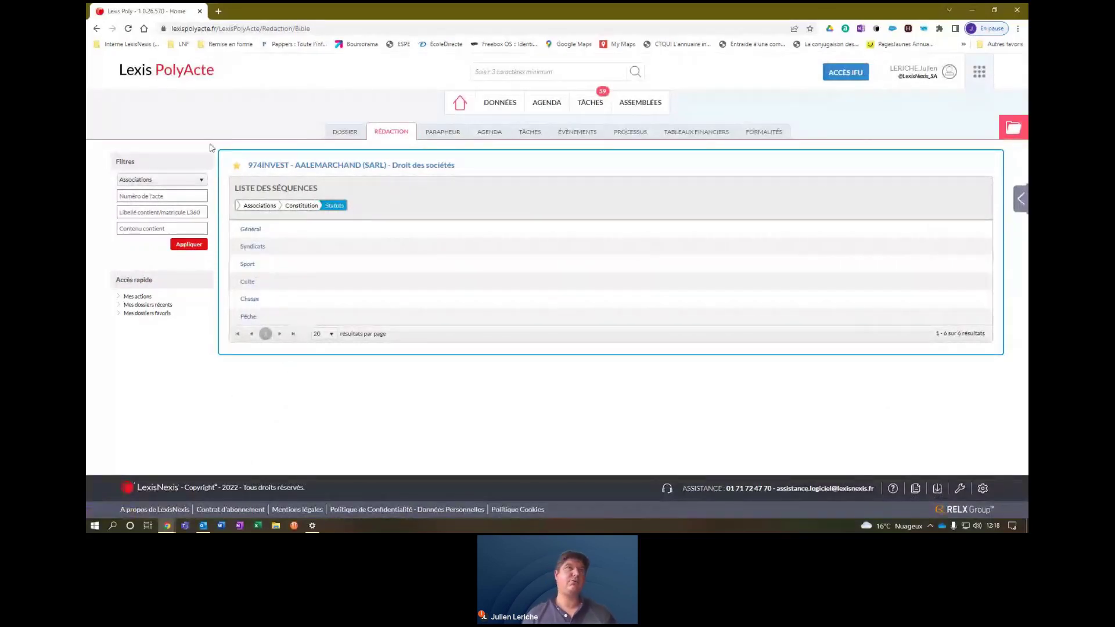
Filter to Baux and open the Bail commercial sequence.
{"action": "left_click", "coordinate": [203, 182]}
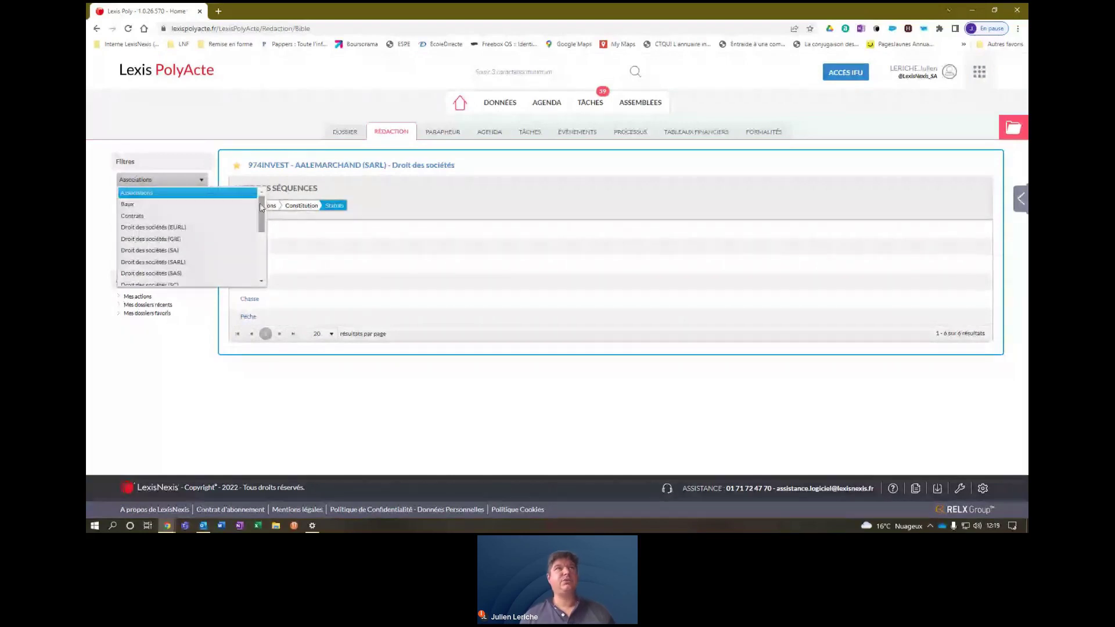
{"action": "left_click", "coordinate": [144, 207]}
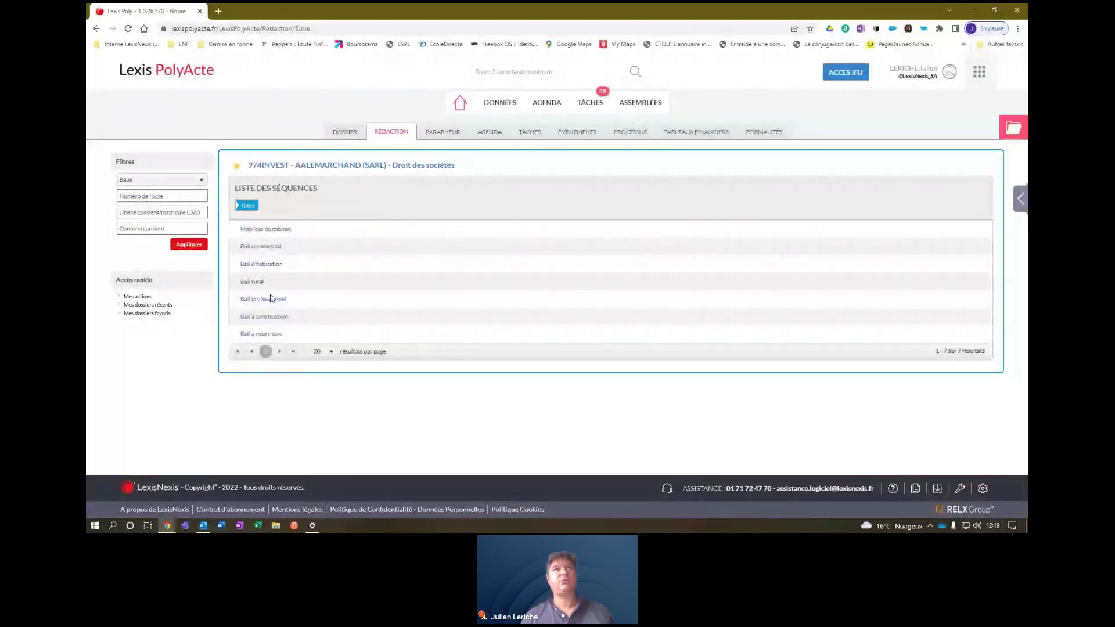
{"action": "left_click", "coordinate": [261, 254]}
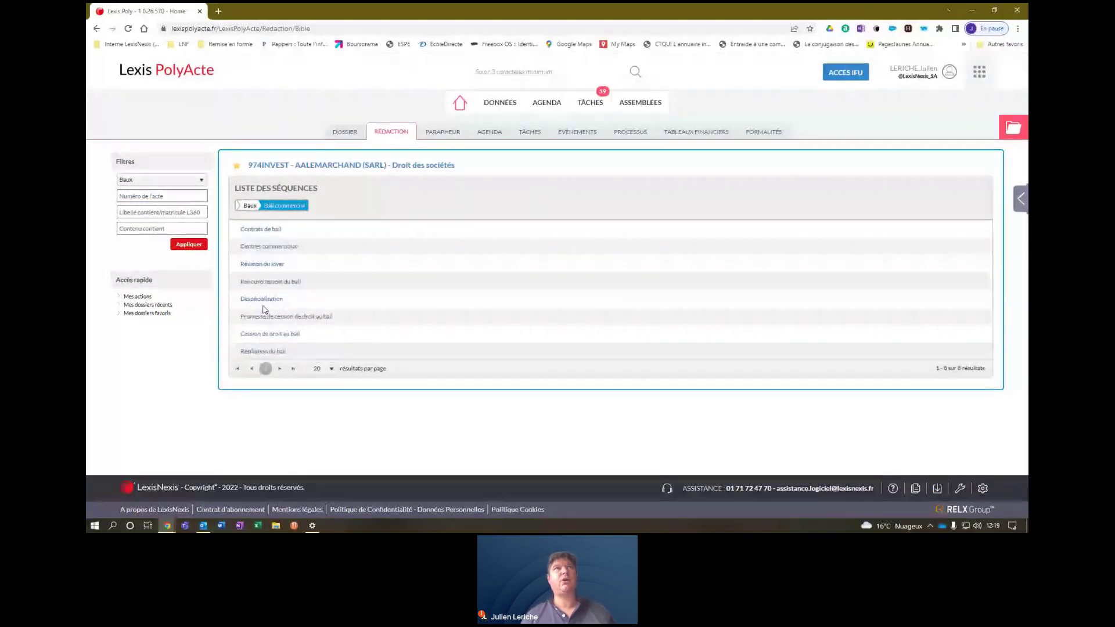
Filter through Contrats back to SARL and list the Approbation des comptes annuels – AGO acts.
{"action": "left_click", "coordinate": [201, 181]}
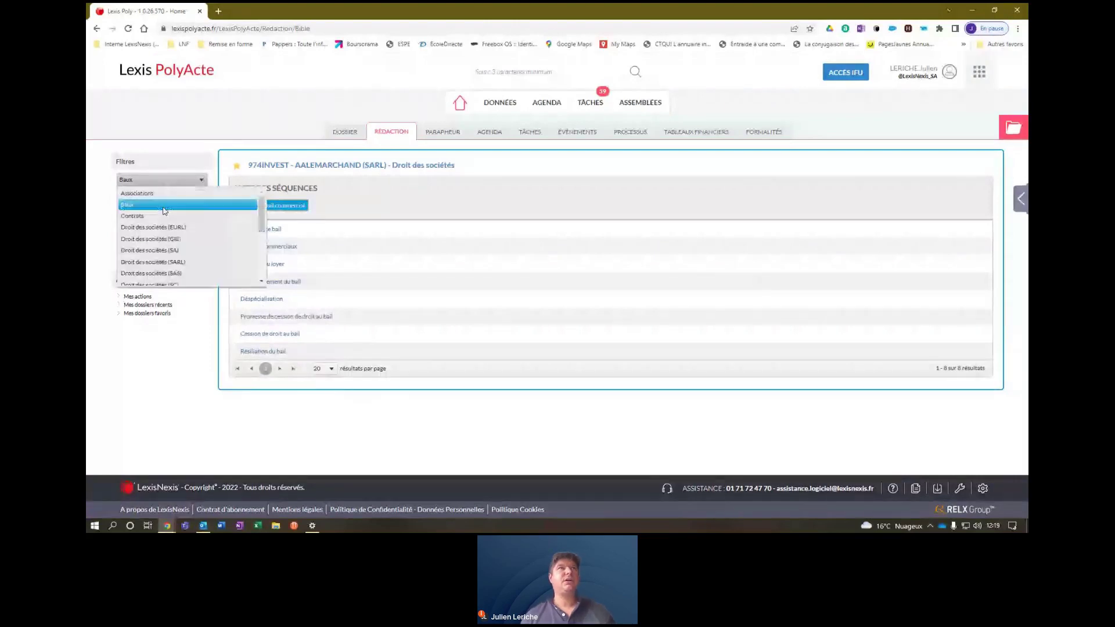
{"action": "left_click", "coordinate": [162, 216]}
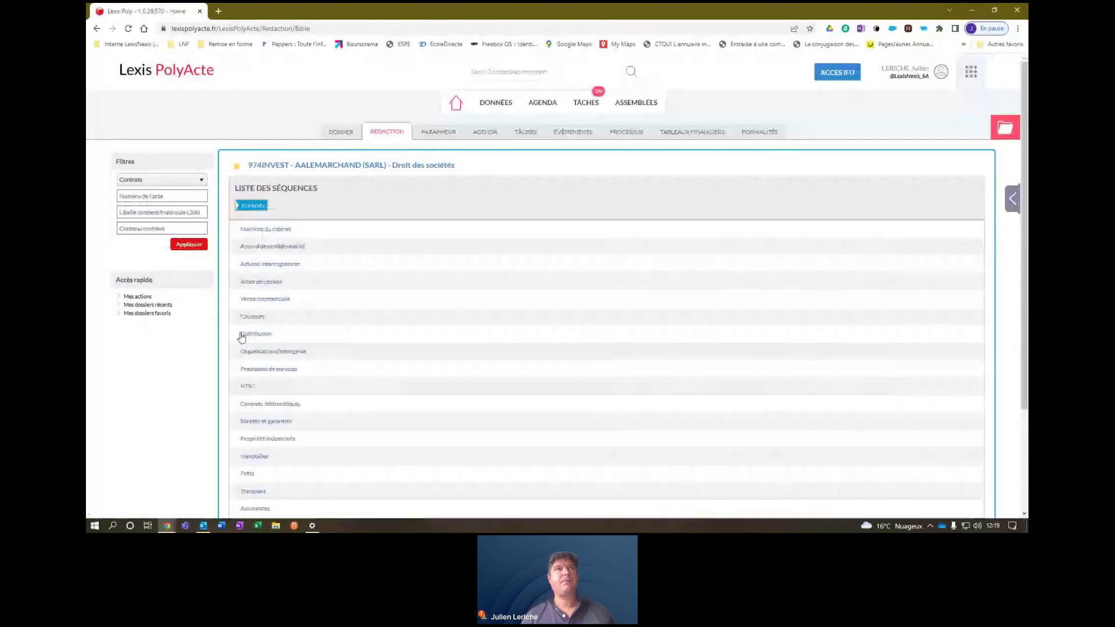
{"action": "left_click", "coordinate": [201, 181]}
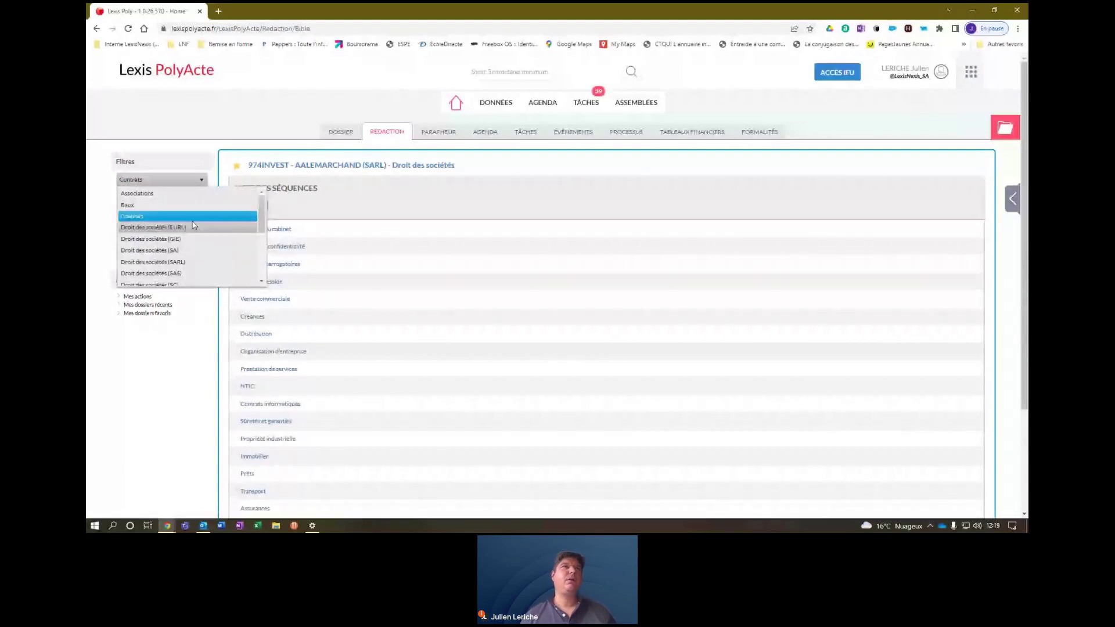
{"action": "left_click", "coordinate": [193, 262]}
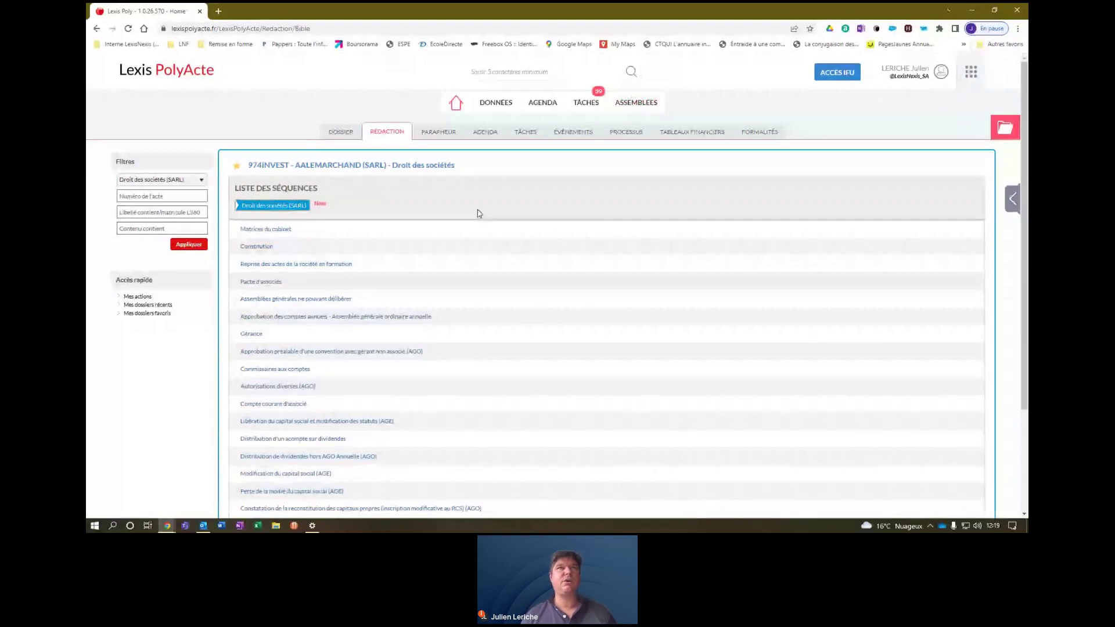
{"action": "left_click", "coordinate": [287, 319]}
{"action": "left_click_drag", "start_coordinate": [1027, 248], "coordinate": [1024, 280]}
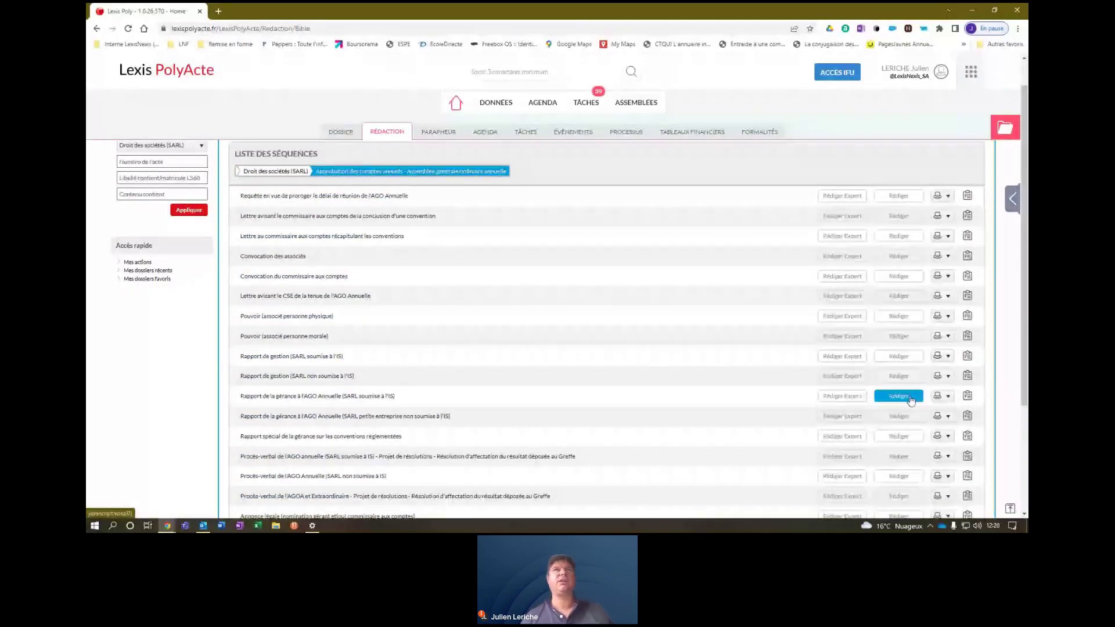
Open the Rapport de la gérance act, review its Informations, then return to Liste des séquences.
{"action": "left_click", "coordinate": [862, 406]}
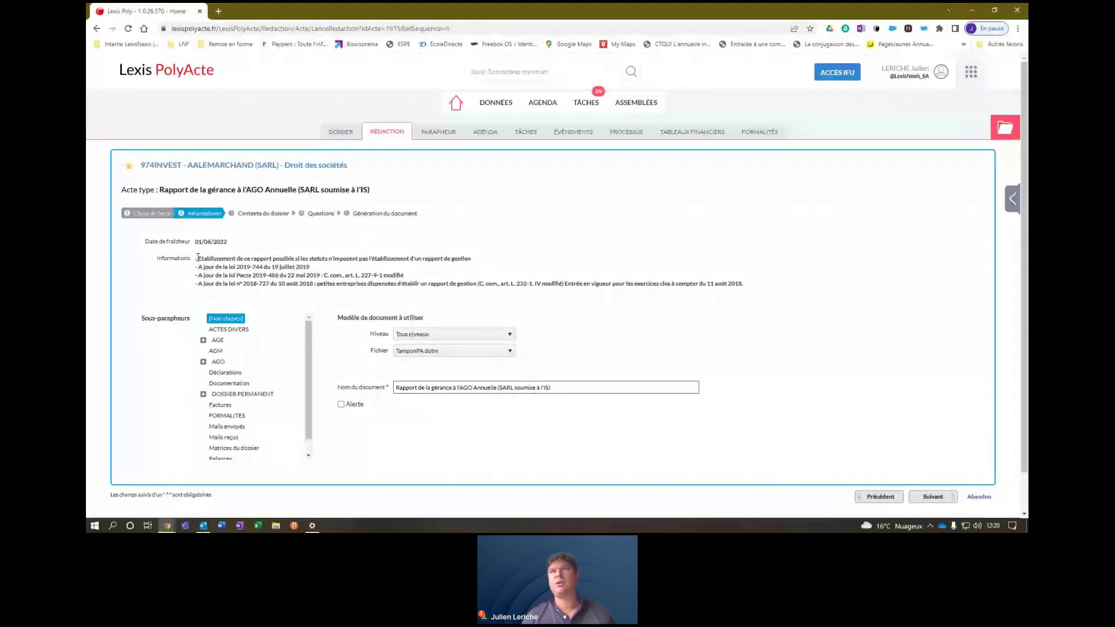
{"action": "left_click_drag", "start_coordinate": [197, 258], "coordinate": [748, 286]}
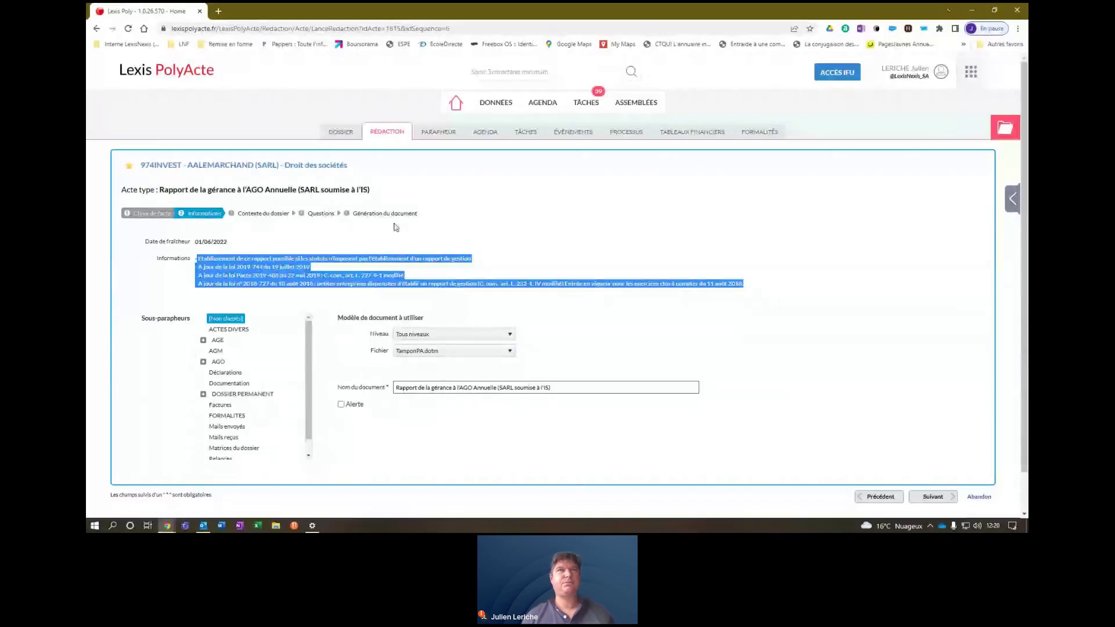
{"action": "left_click", "coordinate": [413, 138]}
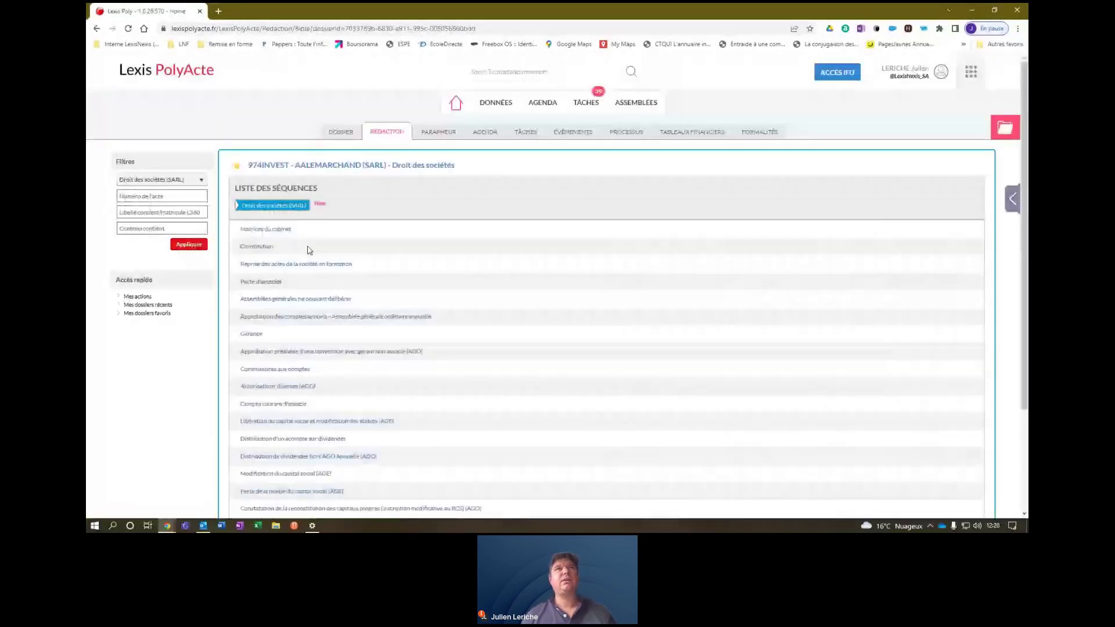
Start an expert draft of Rapport de gestion (SARL soumise à l'IS) and pass its rules.
{"action": "left_click", "coordinate": [276, 319]}
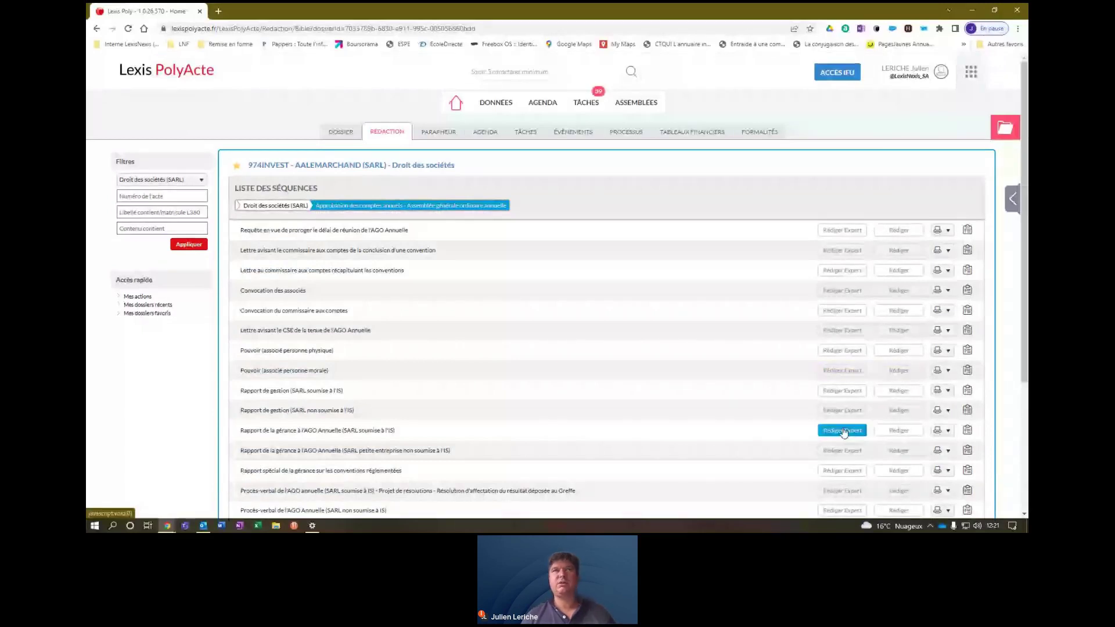
{"action": "left_click", "coordinate": [843, 391]}
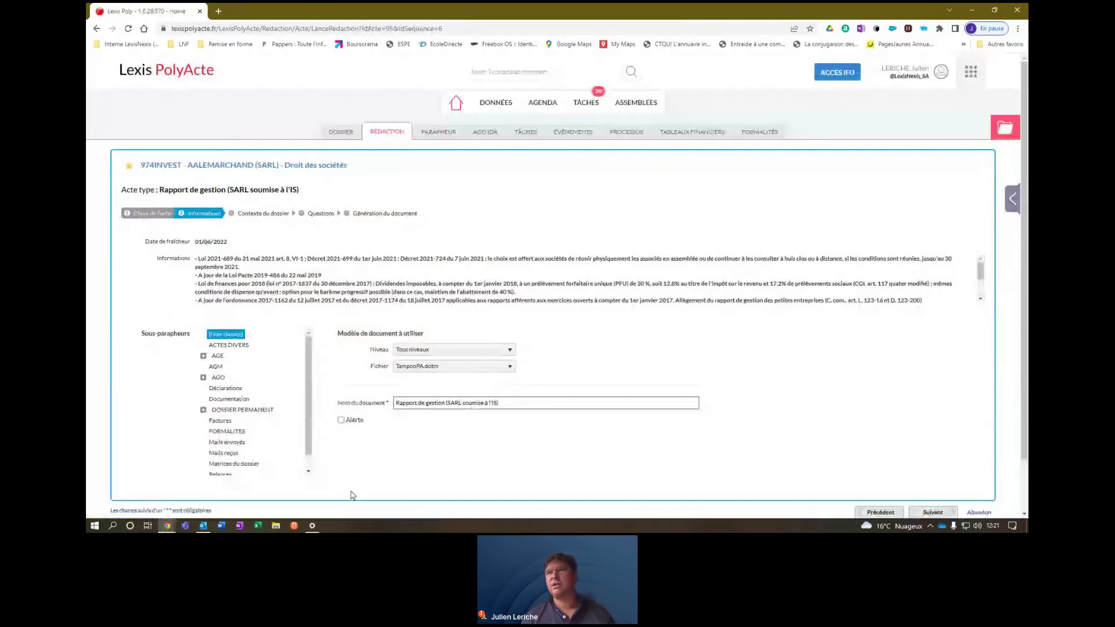
{"action": "left_click", "coordinate": [933, 512]}
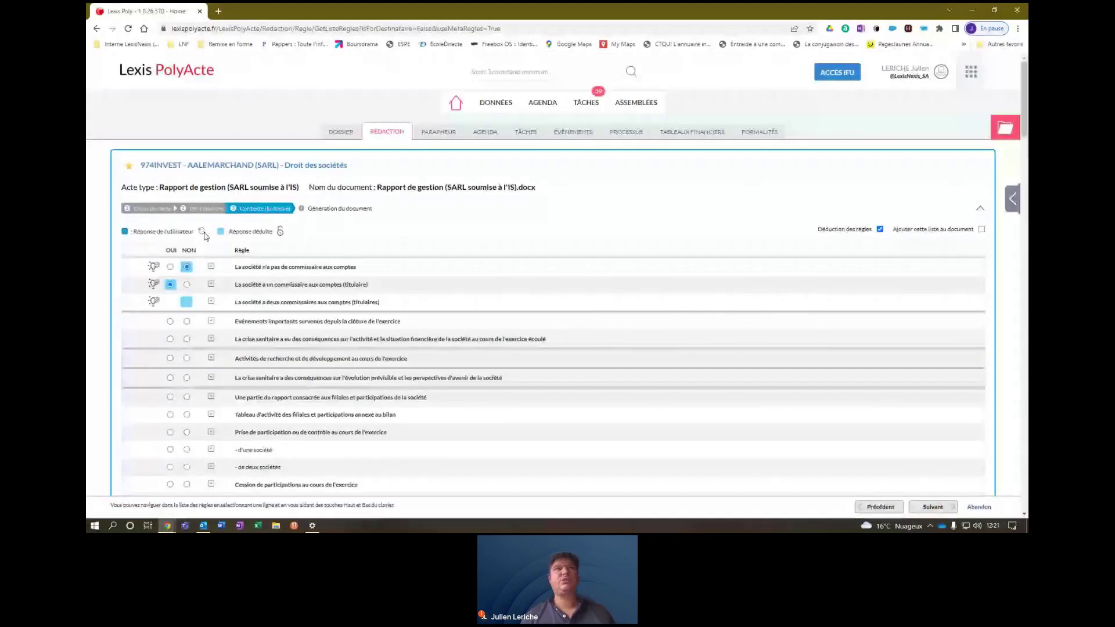
{"action": "mouse_move", "coordinate": [1027, 107]}
{"action": "left_mouse_down"}
{"action": "mouse_move", "coordinate": [1027, 444]}
{"action": "mouse_move", "coordinate": [1026, 93]}
{"action": "left_mouse_up"}
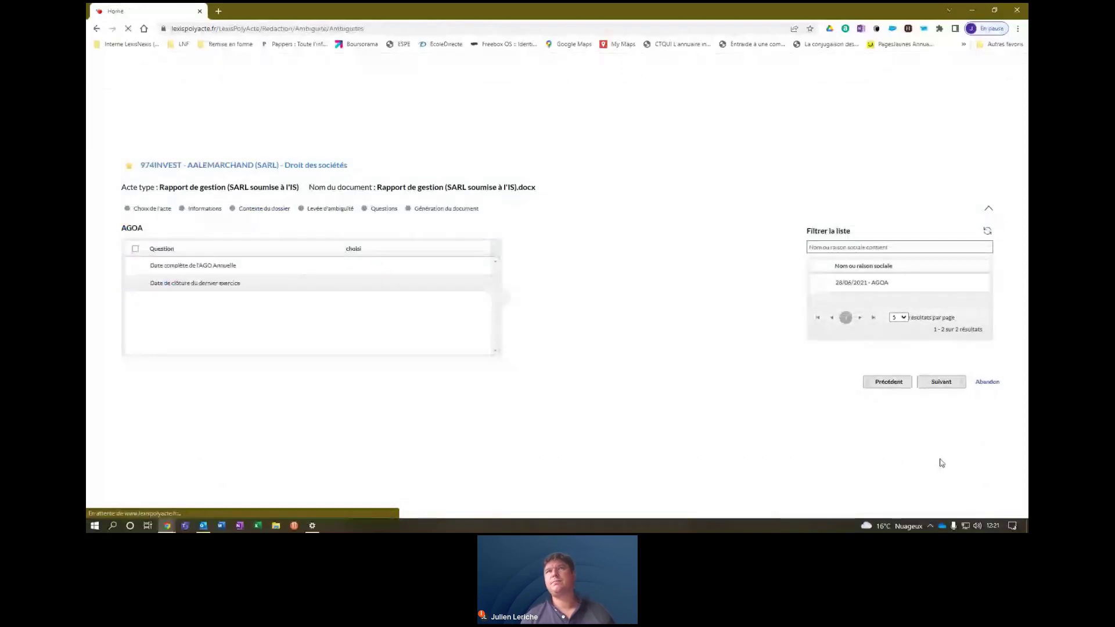
Apply the 28/06/2021 AGOA, review the prefilled Contexte questions, and generate the report.
{"action": "left_click", "coordinate": [939, 383]}
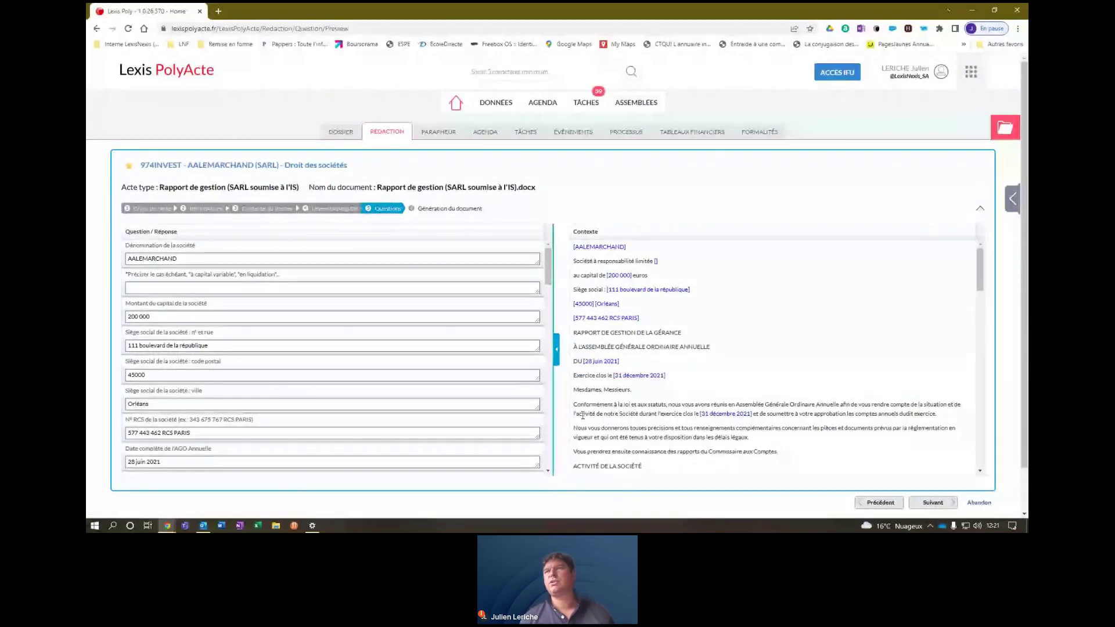
{"action": "left_click_drag", "start_coordinate": [980, 270], "coordinate": [999, 450]}
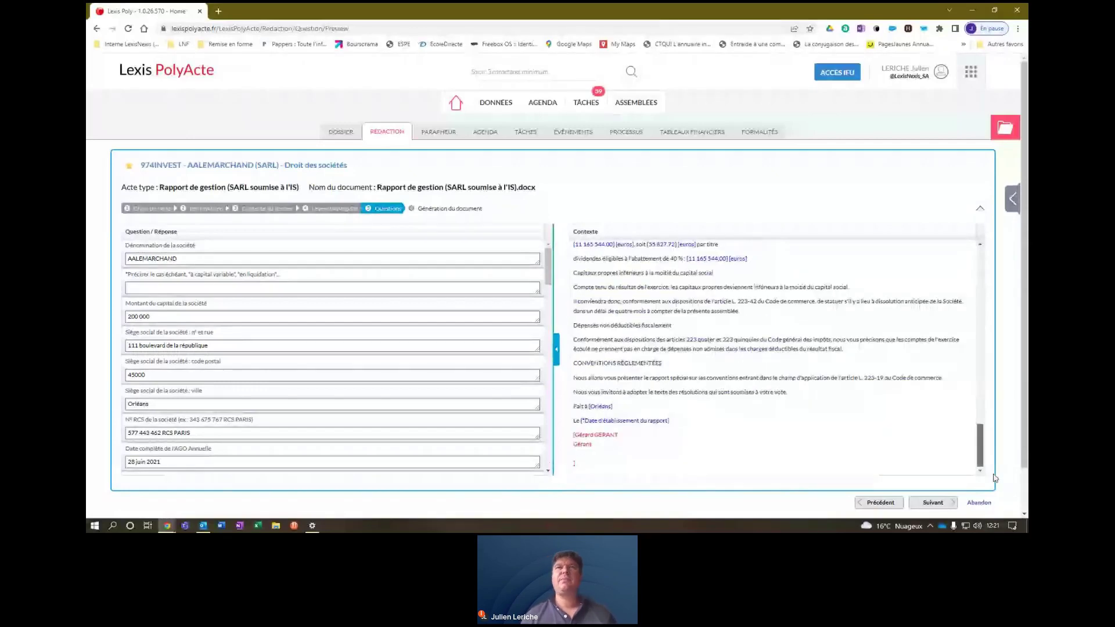
{"action": "left_click", "coordinate": [931, 503]}
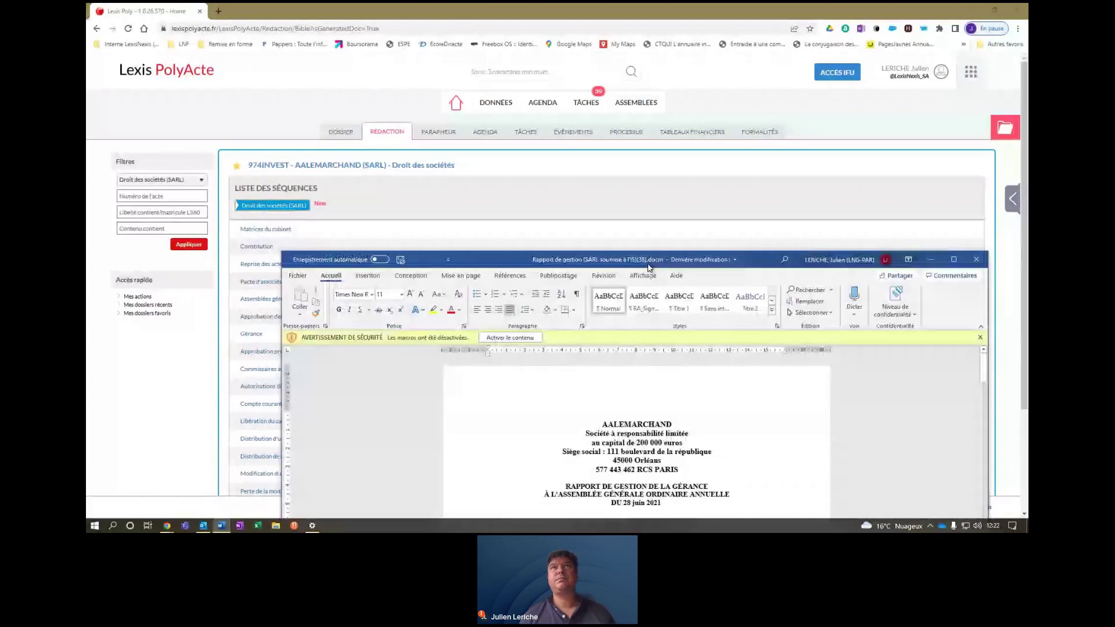
Maximize the generated Rapport de gestion in Word, skim it, and switch back to PolyActe.
{"action": "left_click_drag", "start_coordinate": [648, 265], "coordinate": [531, 6]}
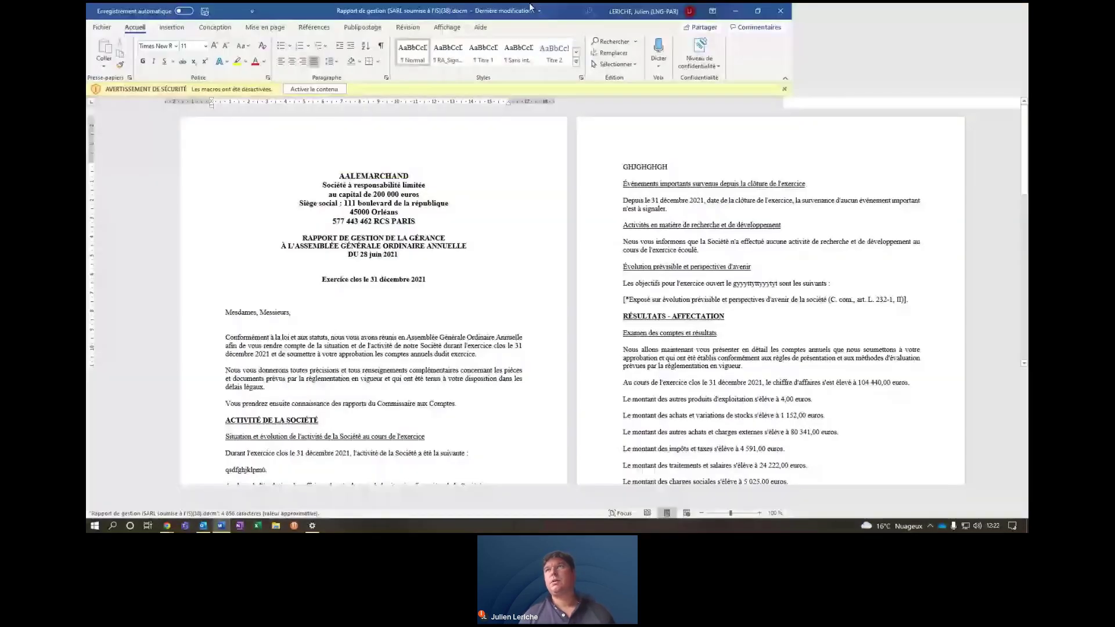
{"action": "scroll", "coordinate": [558, 308], "scroll_direction": "down", "scroll_amount": 10}
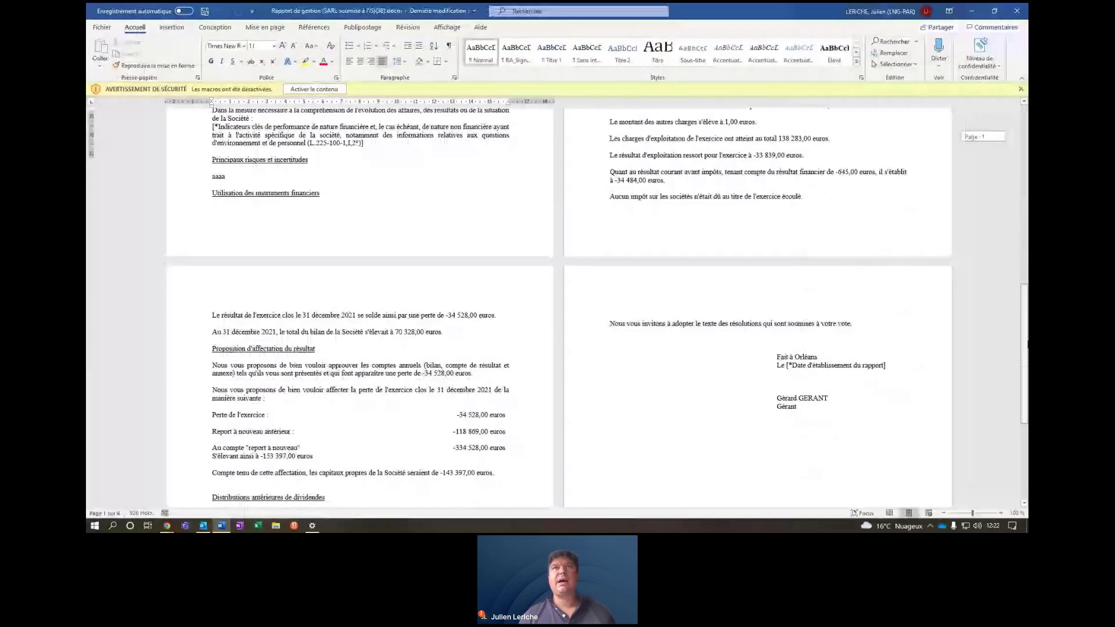
{"action": "scroll", "coordinate": [1027, 344], "scroll_direction": "up", "scroll_amount": 10}
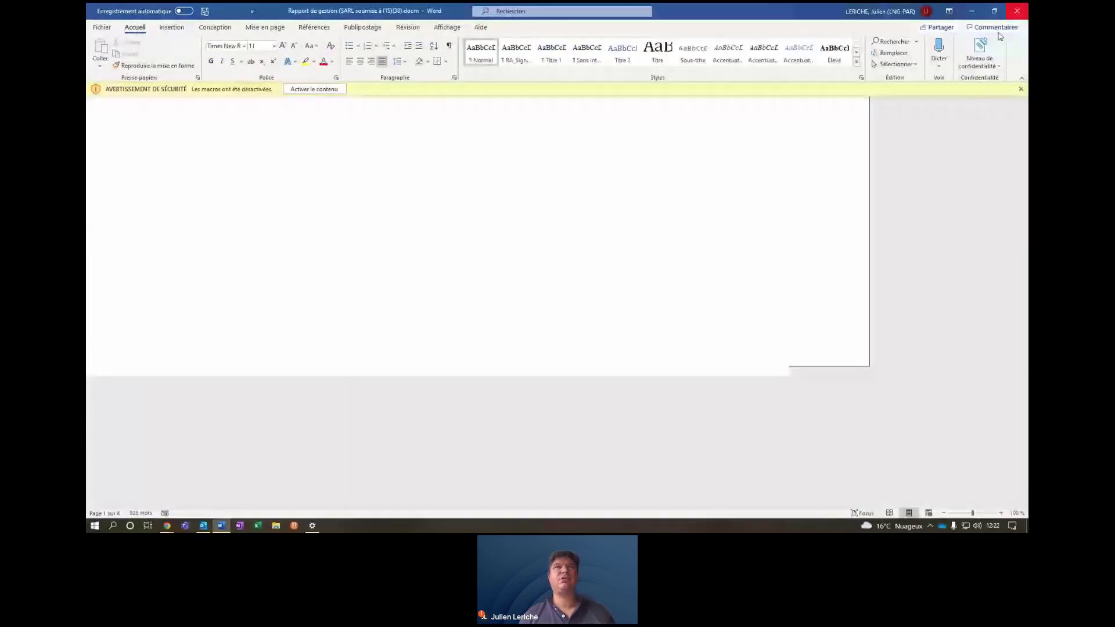
{"action": "key", "text": "alt+Tab"}
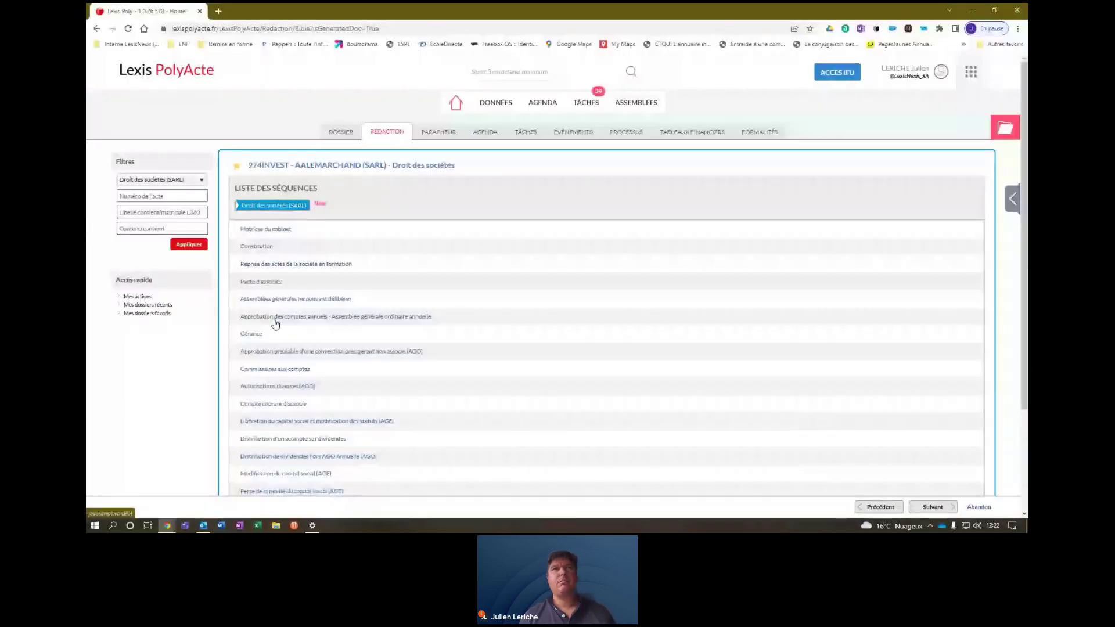
Quick-draft Rapport de gestion (SARL soumise à l'IS) from Approbation des comptes annuels, generating it in Word.
{"action": "left_click", "coordinate": [275, 318]}
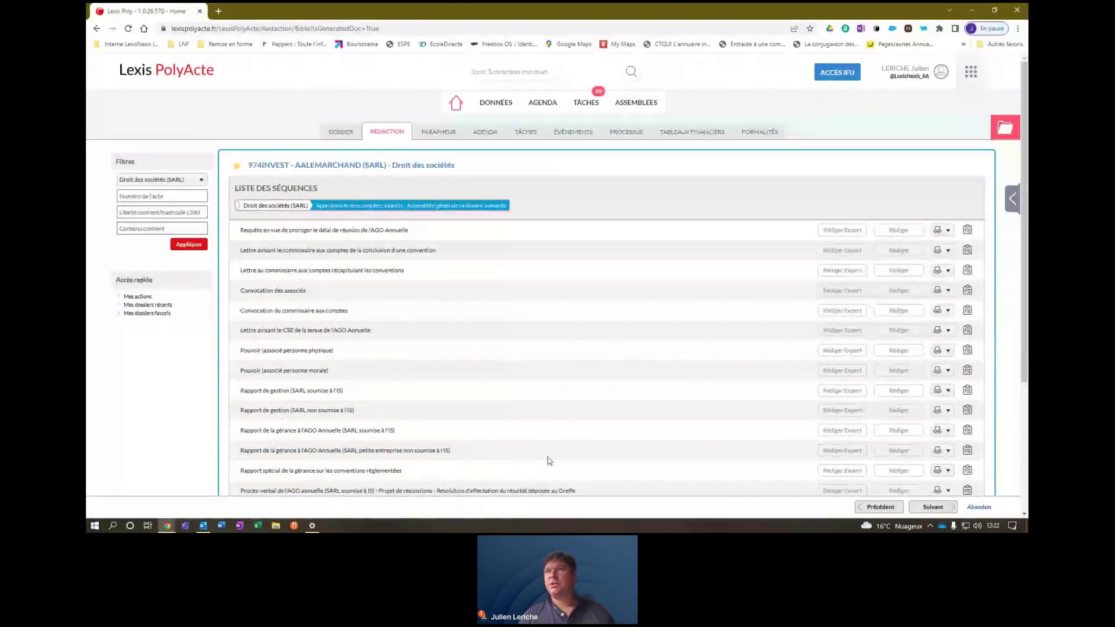
{"action": "left_click", "coordinate": [904, 392]}
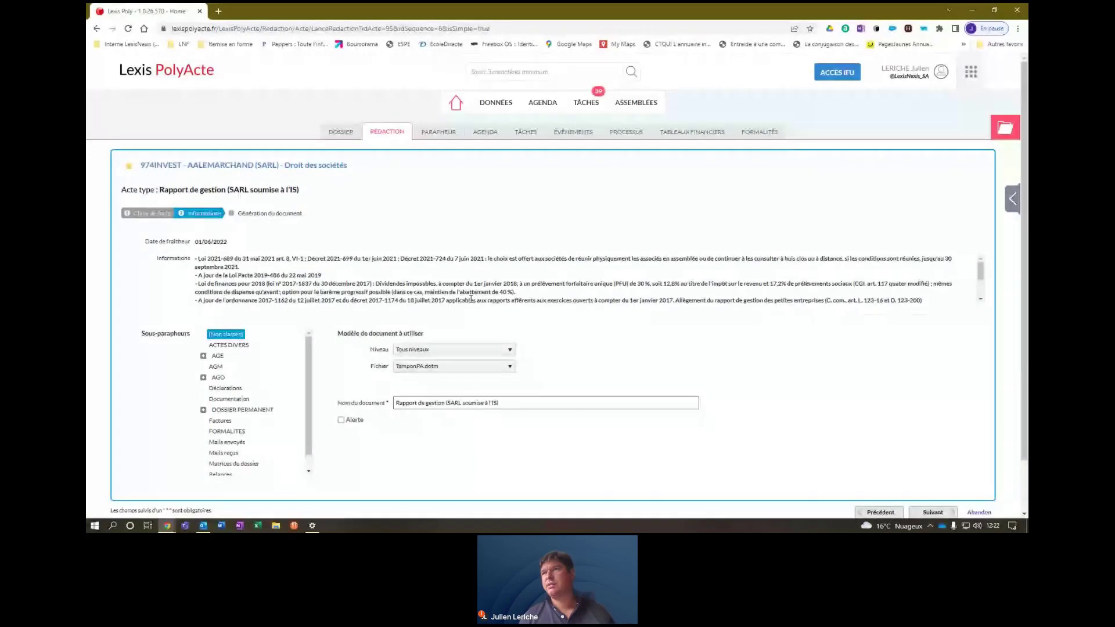
{"action": "left_click", "coordinate": [933, 512]}
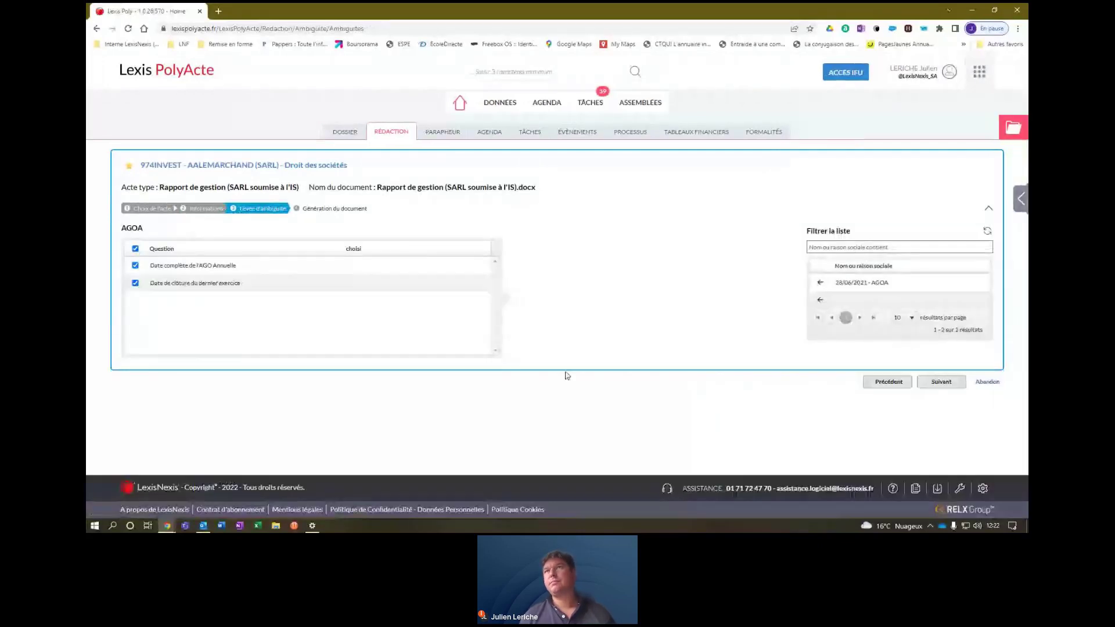
{"action": "left_click", "coordinate": [941, 382]}
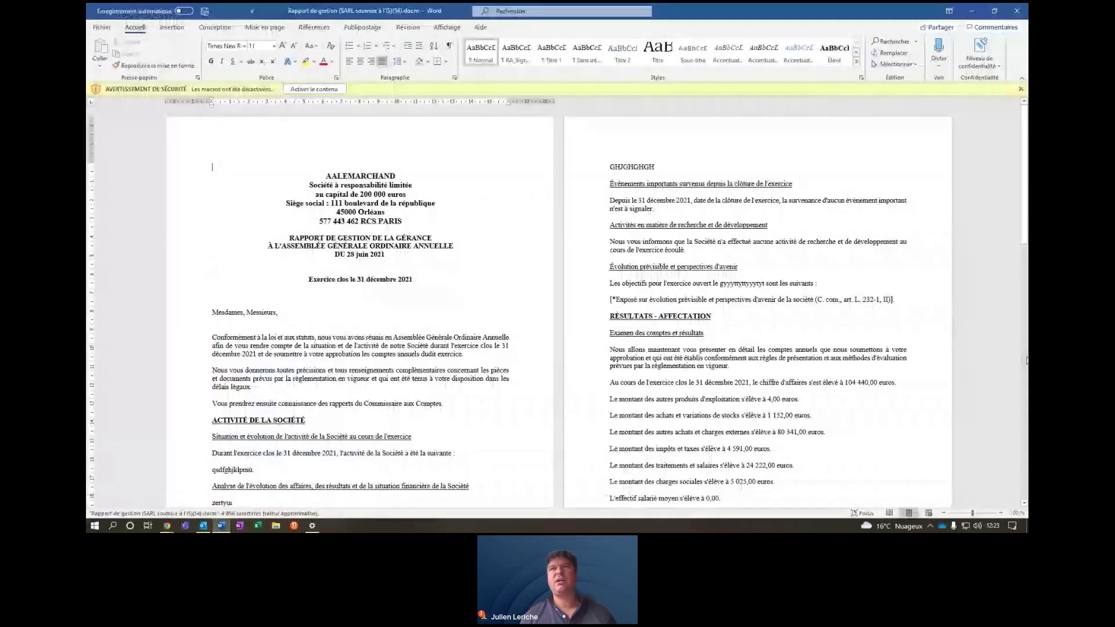
Scroll to page 3 of the quick-draft report in Word, then close it.
{"action": "left_click", "coordinate": [1025, 216]}
{"action": "left_click_drag", "start_coordinate": [1025, 216], "coordinate": [1014, 92]}
{"action": "left_click", "coordinate": [1022, 16]}
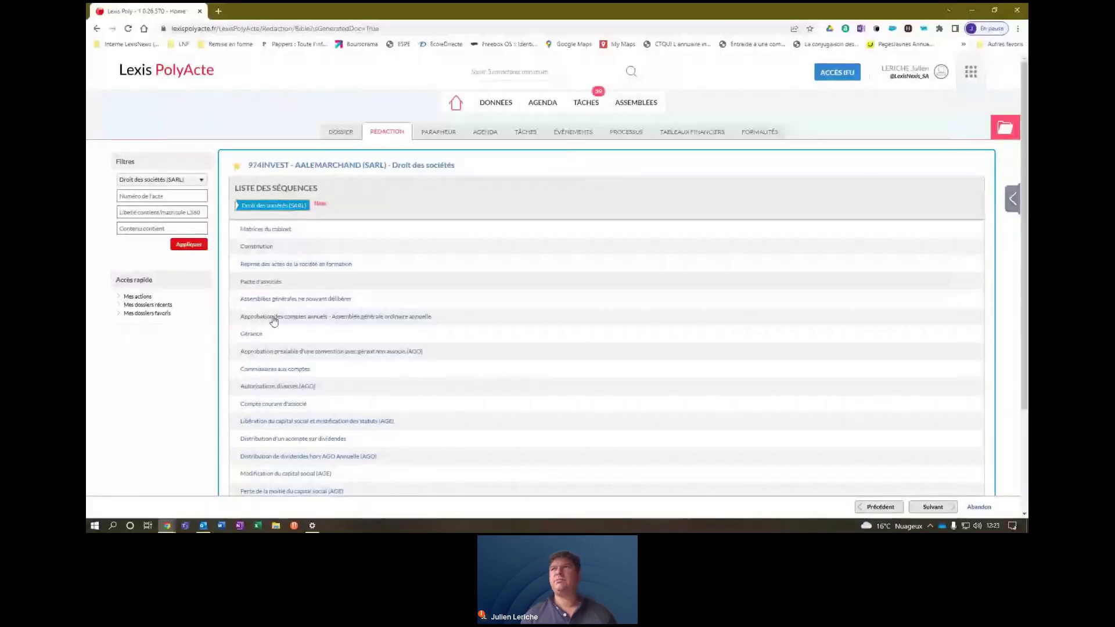
Reopen Approbation des comptes annuels to list its 26 acts.
{"action": "left_click", "coordinate": [273, 317]}
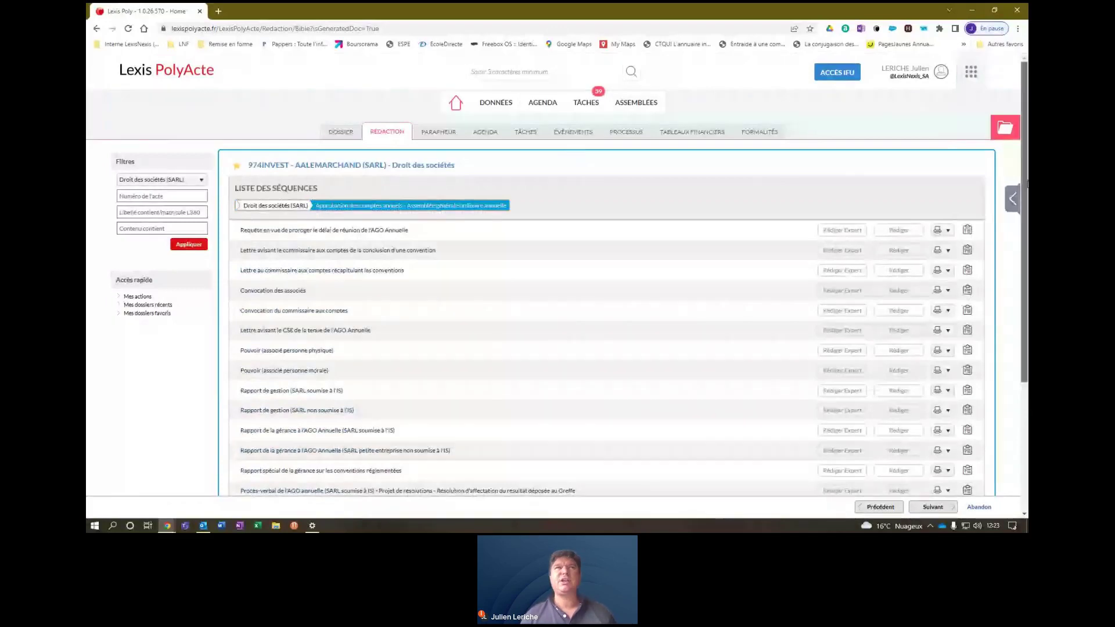
{"action": "left_click_drag", "start_coordinate": [1027, 210], "coordinate": [1027, 331]}
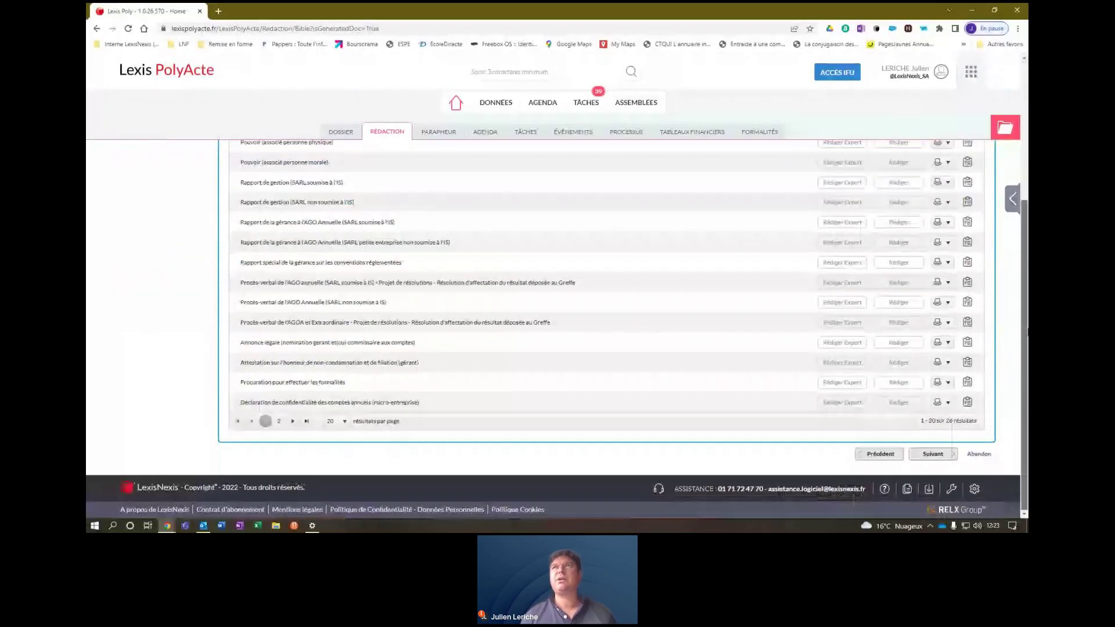
{"action": "scroll", "coordinate": [607, 319], "scroll_direction": "up", "scroll_amount": 4}
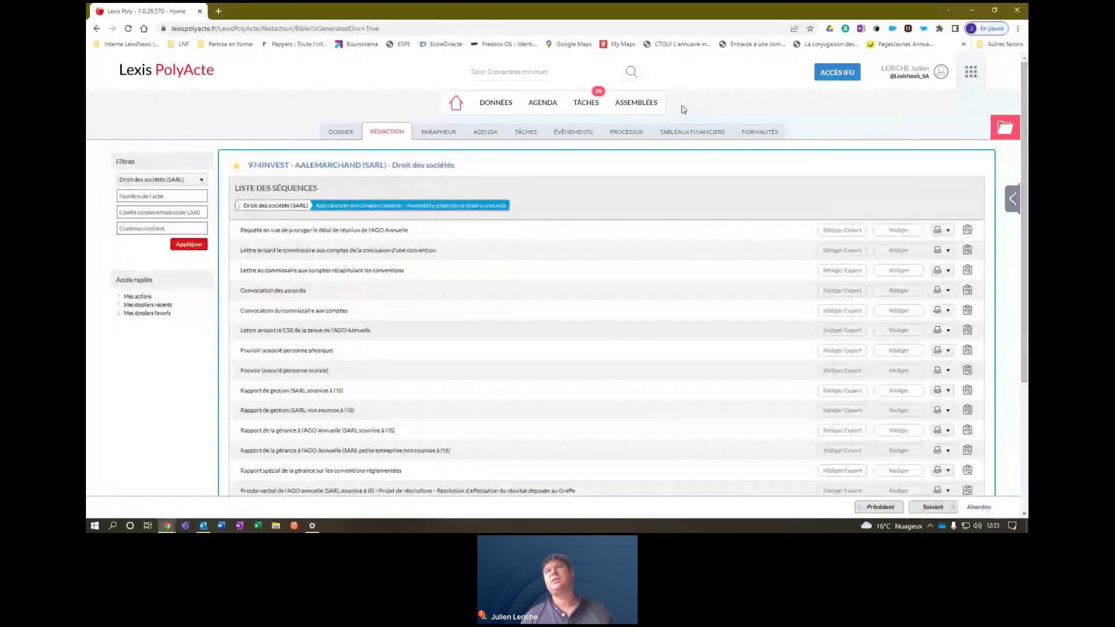
Clear the Responsable de l'opération filter in ASSEMBLÉES and open the 974INVEST - AALEMARCHAND 2021 AGOA.
{"action": "left_click", "coordinate": [639, 104]}
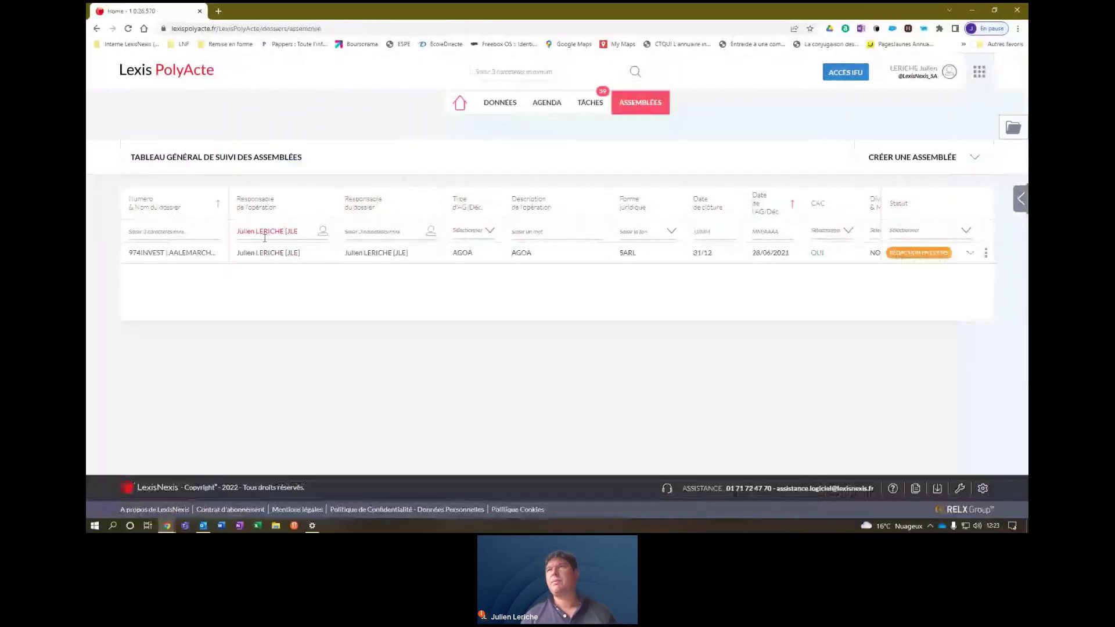
{"action": "left_click", "coordinate": [986, 253]}
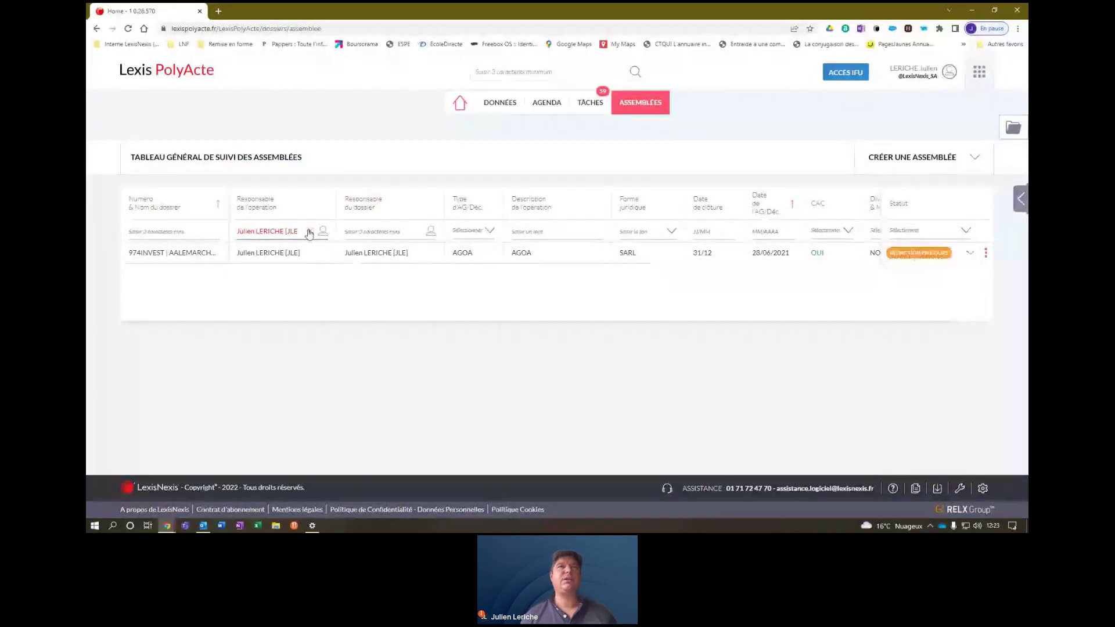
{"action": "left_click", "coordinate": [309, 232]}
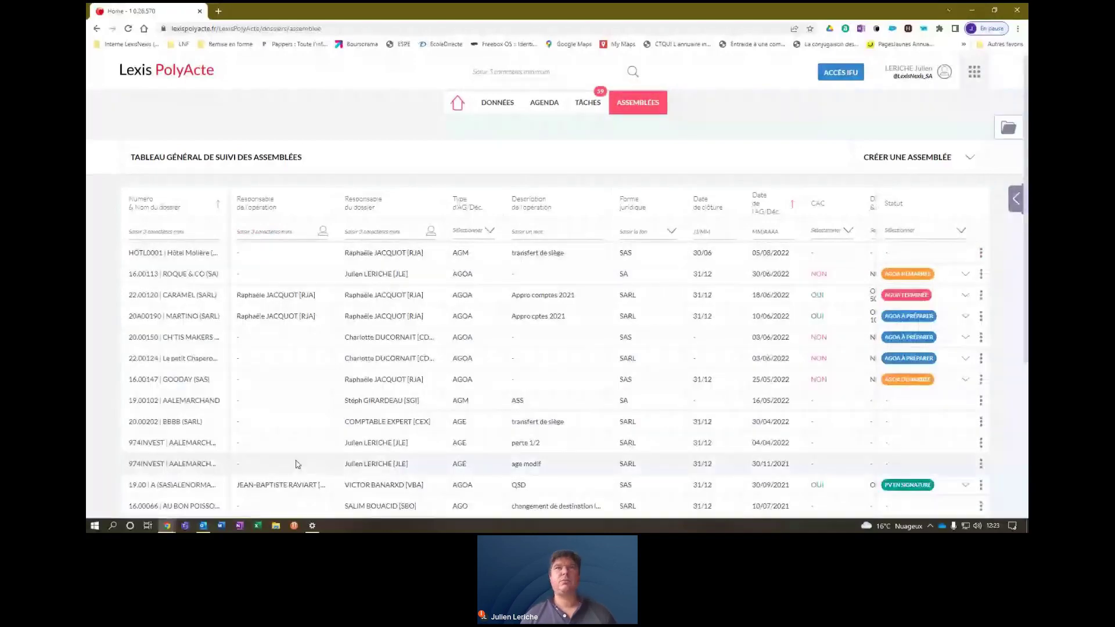
{"action": "scroll", "coordinate": [297, 464], "scroll_direction": "down", "scroll_amount": 2}
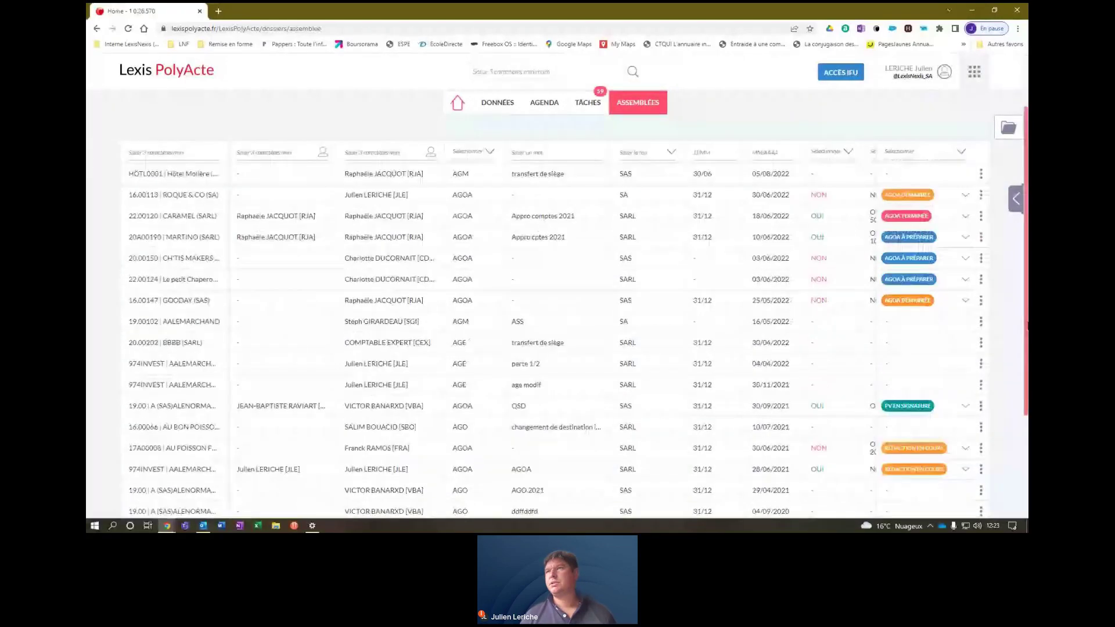
{"action": "scroll", "coordinate": [985, 391], "scroll_direction": "down", "scroll_amount": 2}
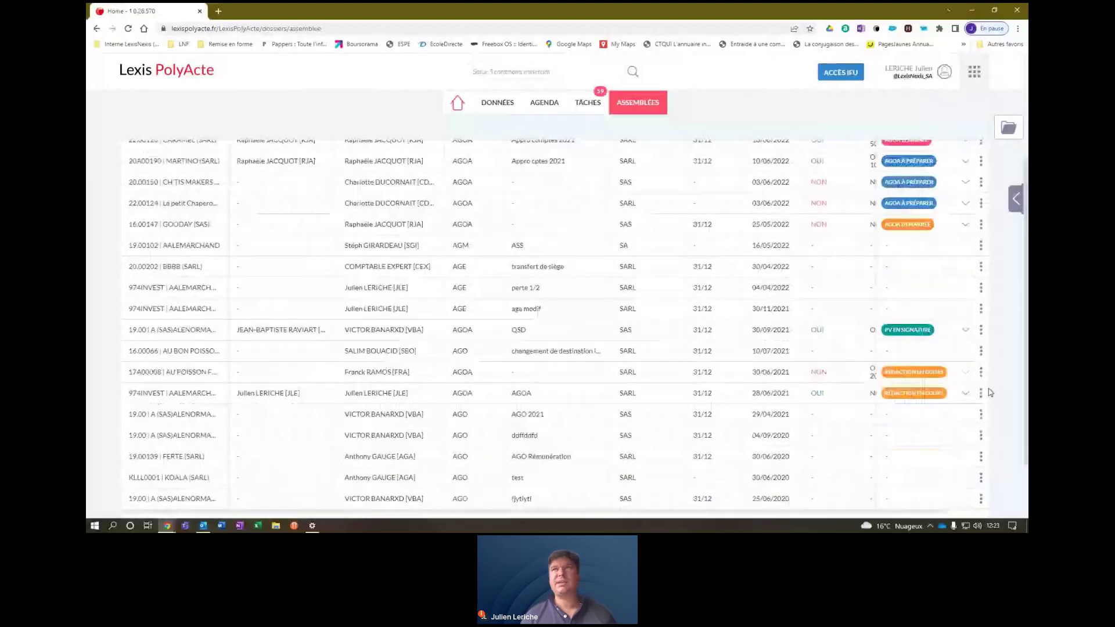
{"action": "left_click", "coordinate": [921, 395]}
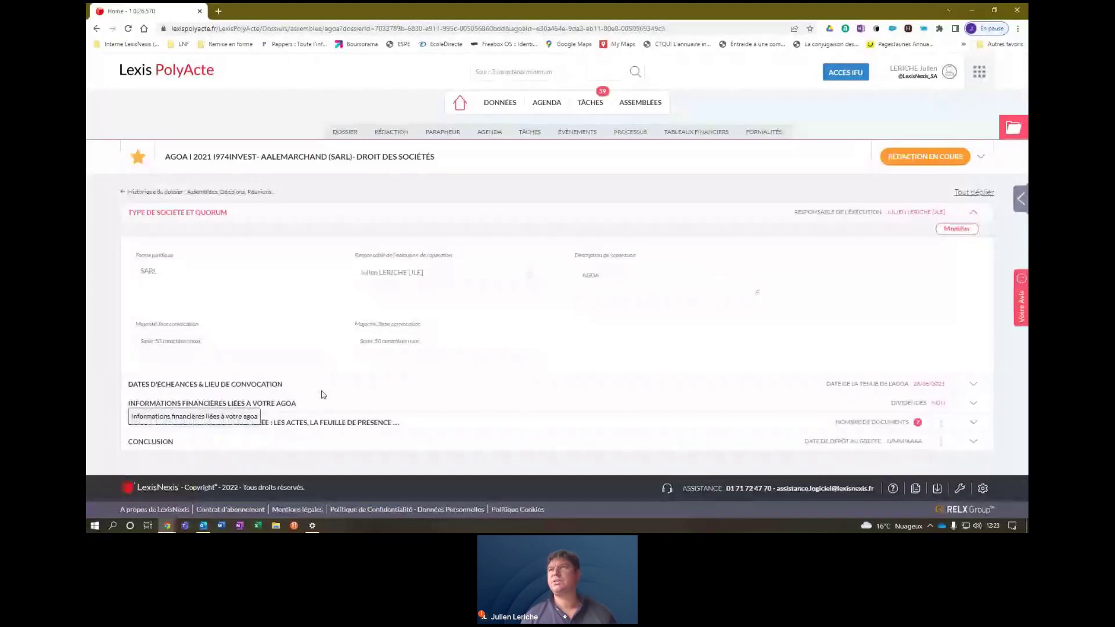
Expand the AGOA's deadlines, financial information and assembly documents sections, showing the seven document cards.
{"action": "left_click", "coordinate": [986, 388]}
{"action": "left_click_drag", "start_coordinate": [1026, 343], "coordinate": [1026, 475]}
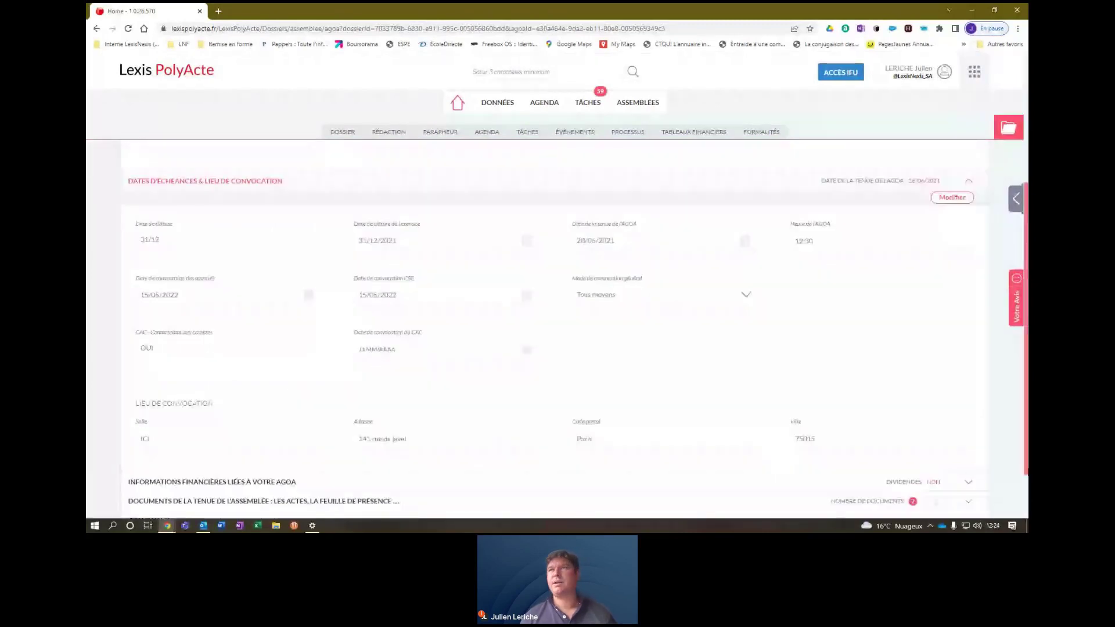
{"action": "scroll", "coordinate": [912, 466], "scroll_direction": "down", "scroll_amount": 2}
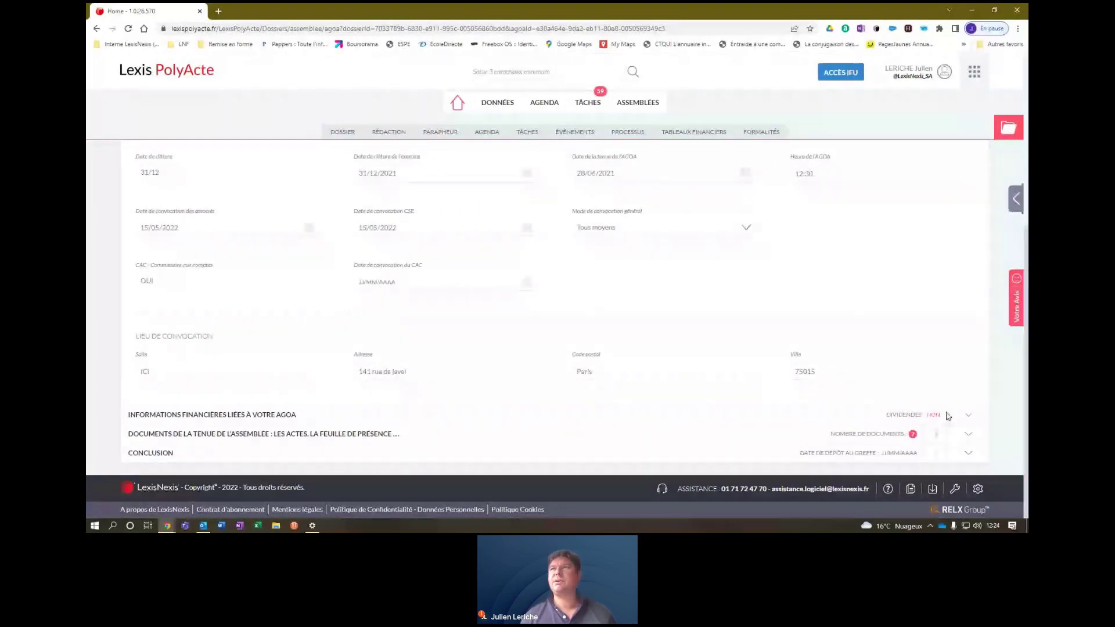
{"action": "left_click", "coordinate": [968, 416]}
{"action": "scroll", "coordinate": [953, 436], "scroll_direction": "down", "scroll_amount": 2}
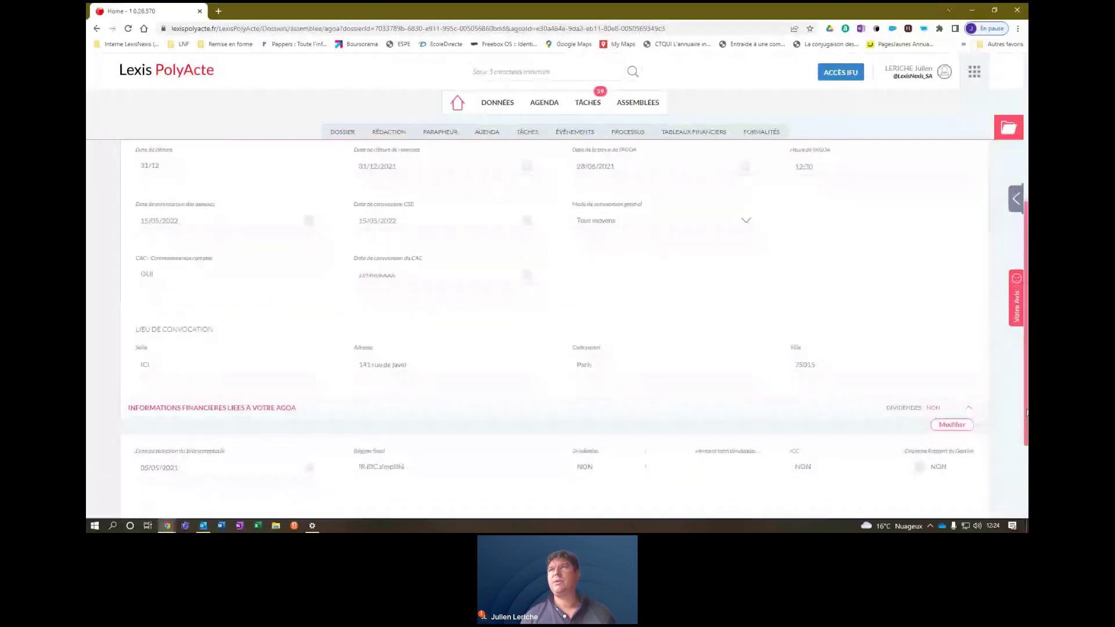
{"action": "scroll", "coordinate": [910, 392], "scroll_direction": "down", "scroll_amount": 1}
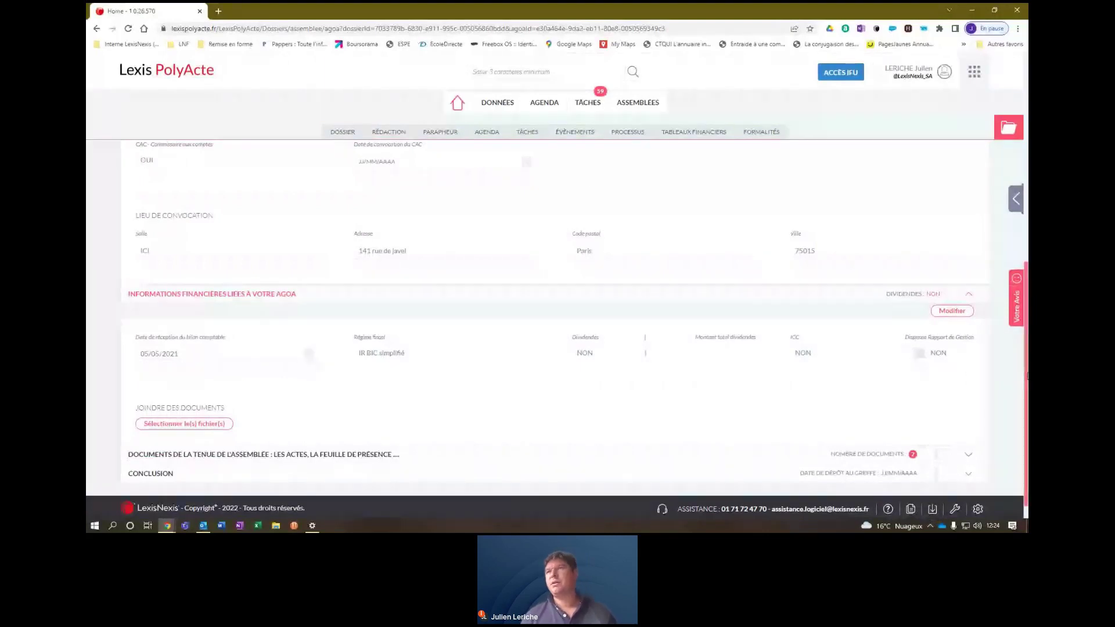
{"action": "left_click", "coordinate": [974, 460]}
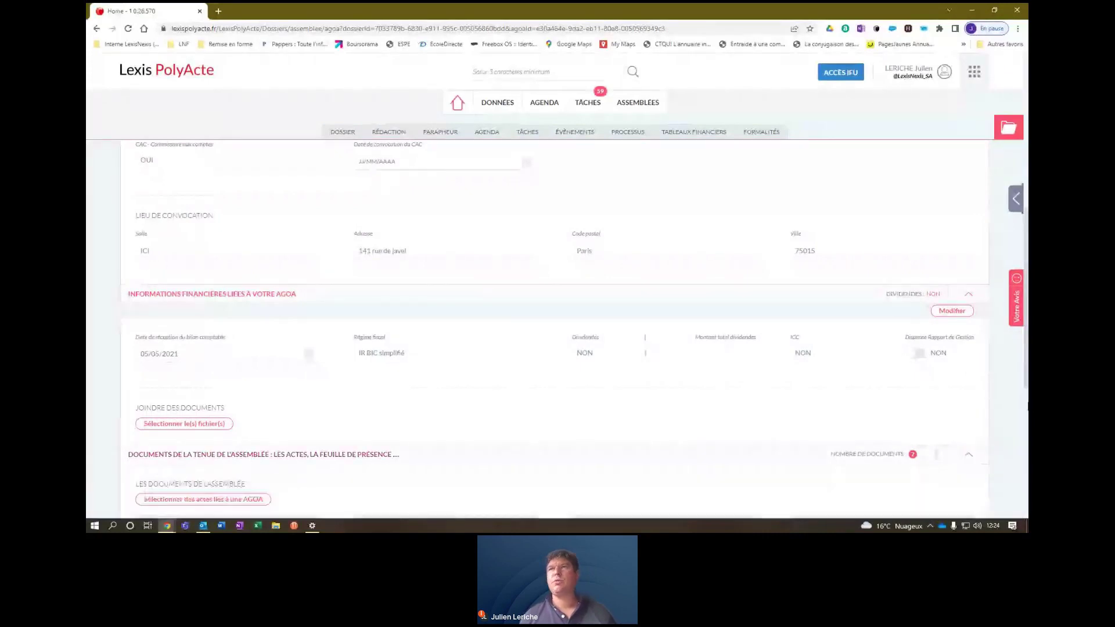
{"action": "scroll", "coordinate": [1019, 472], "scroll_direction": "down", "scroll_amount": 5}
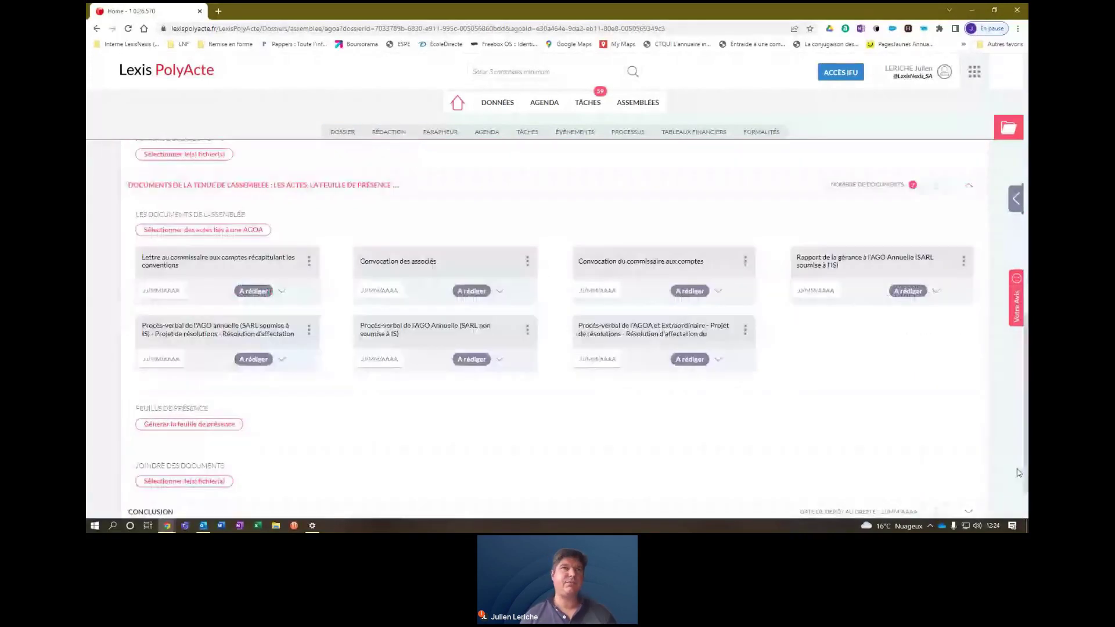
Generate the Feuille de présence for the 28/06/2021 AGO and print it to Word.
{"action": "left_click", "coordinate": [176, 424]}
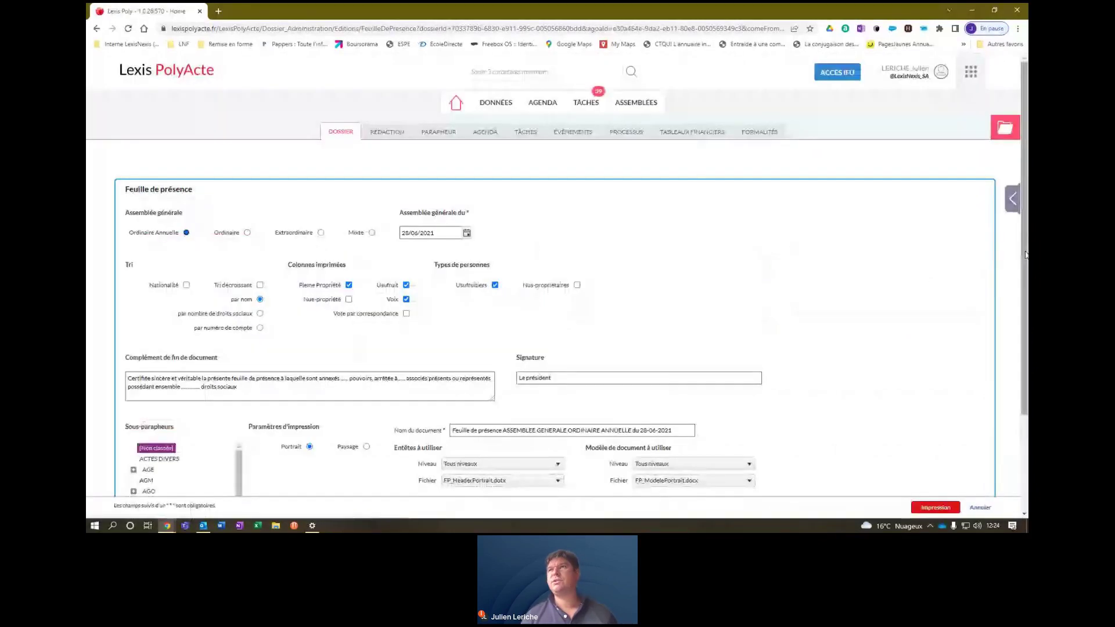
{"action": "left_click_drag", "start_coordinate": [1025, 255], "coordinate": [1017, 428]}
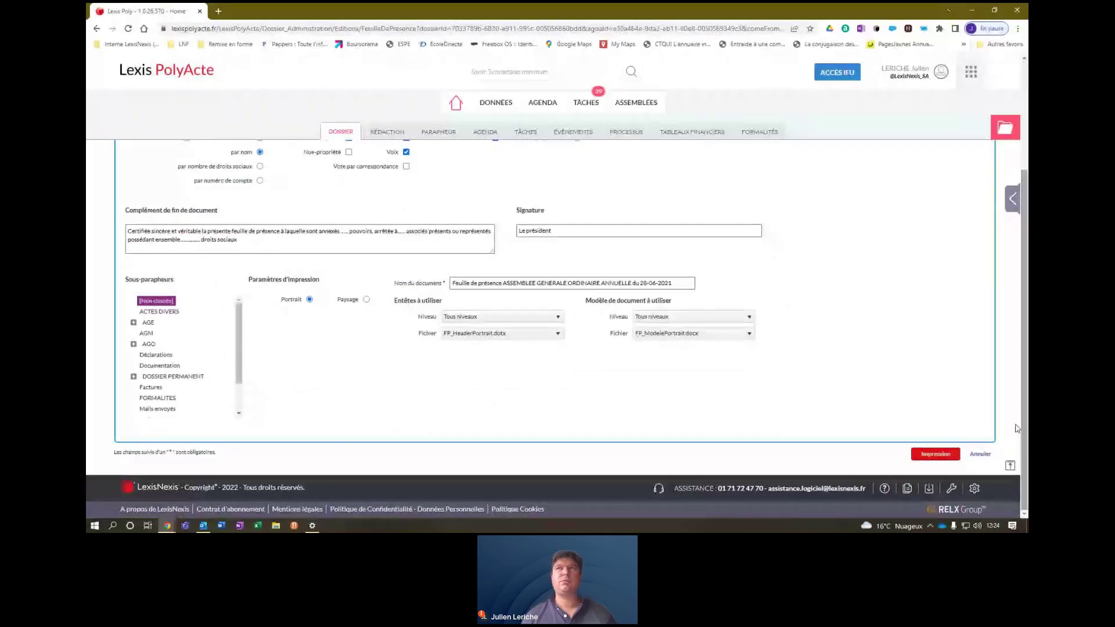
{"action": "left_click", "coordinate": [935, 459]}
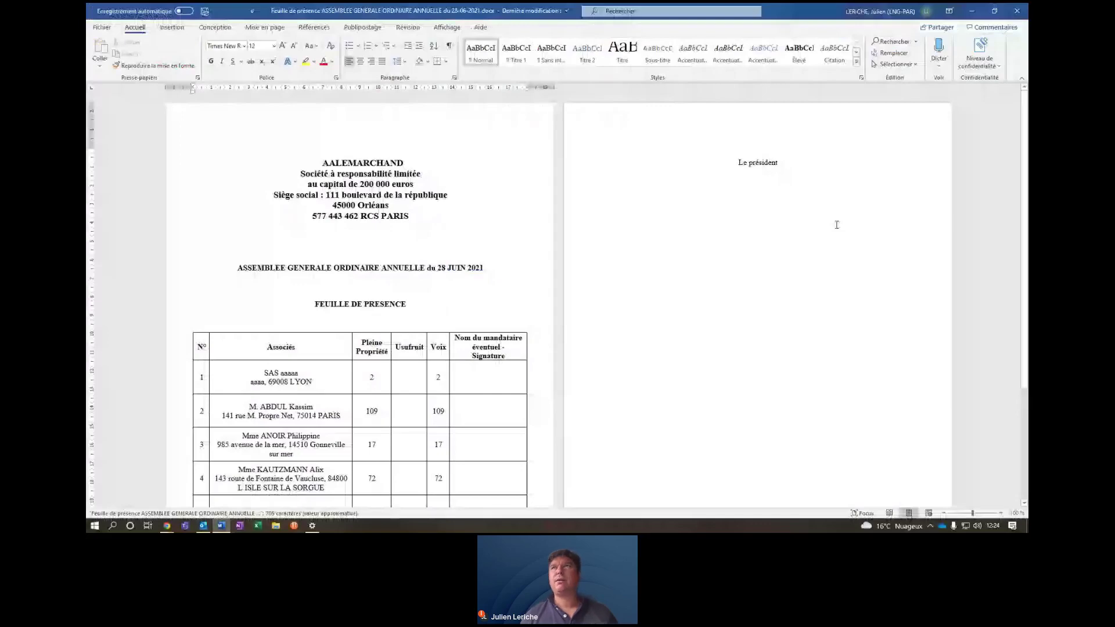
Close the Feuille de présence in Word after checking its four associates and 200 votes.
{"action": "mouse_move", "coordinate": [1025, 267]}
{"action": "left_mouse_down"}
{"action": "mouse_move", "coordinate": [1026, 377]}
{"action": "mouse_move", "coordinate": [1027, 254]}
{"action": "left_mouse_up"}
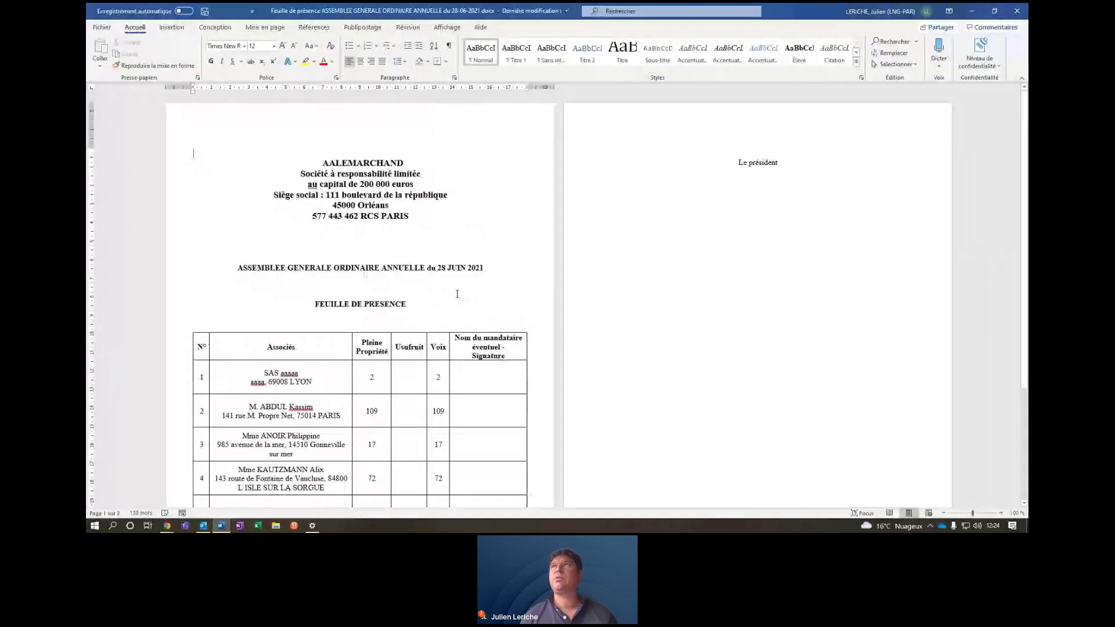
{"action": "left_click", "coordinate": [1021, 12]}
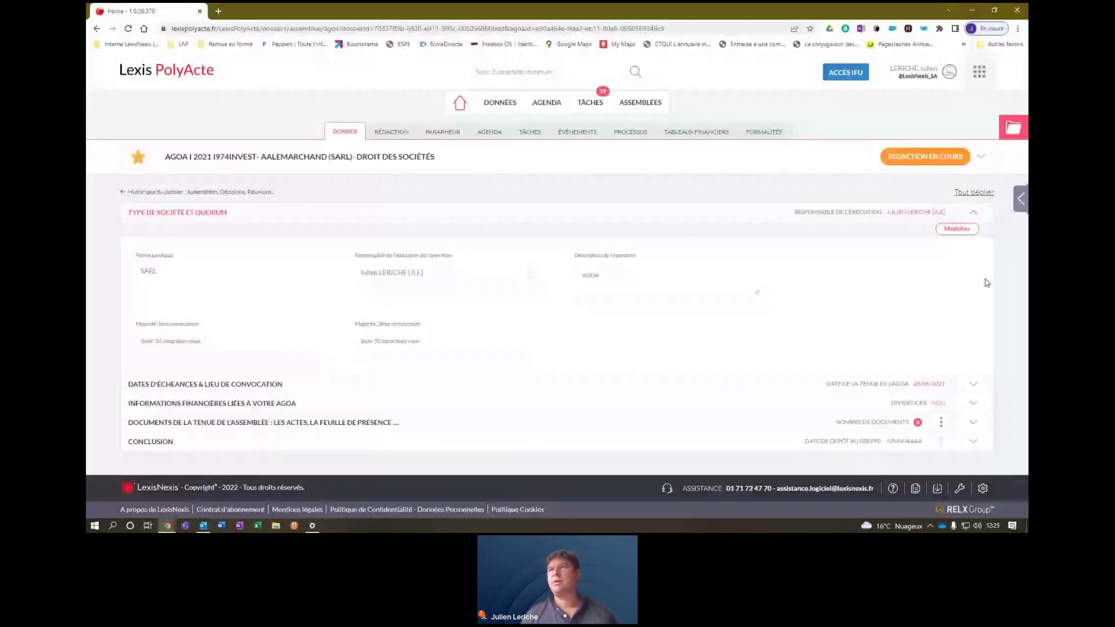
Choose Rédiger on the 'Rapport de la gérance' card in the assembly documents section.
{"action": "left_click", "coordinate": [973, 423]}
{"action": "scroll", "coordinate": [974, 291], "scroll_direction": "down", "scroll_amount": 3}
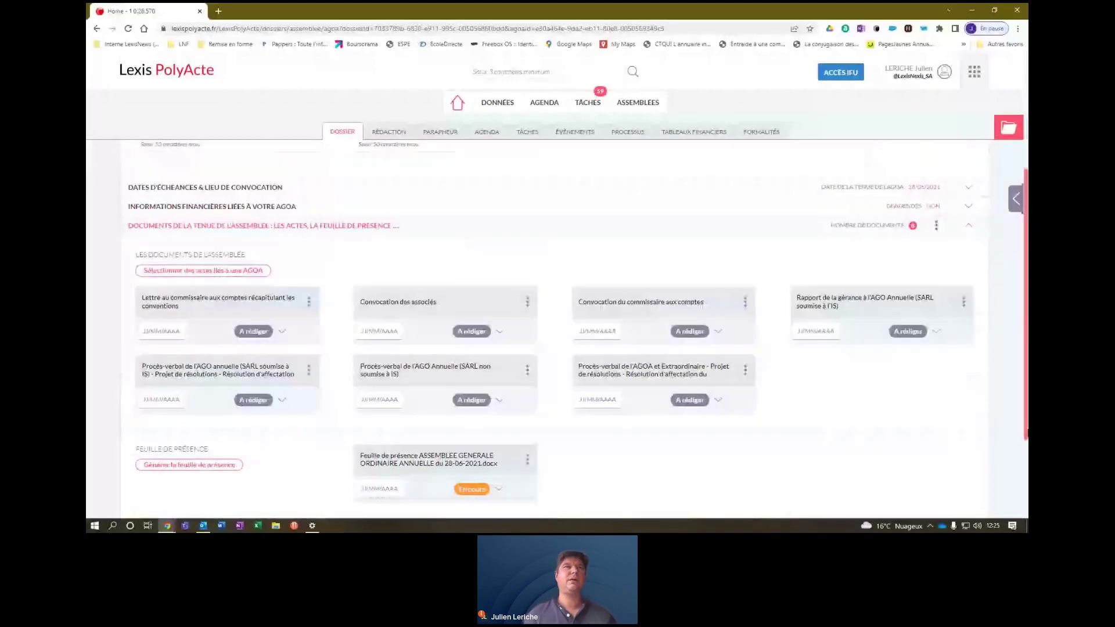
{"action": "scroll", "coordinate": [558, 325], "scroll_direction": "down", "scroll_amount": 1}
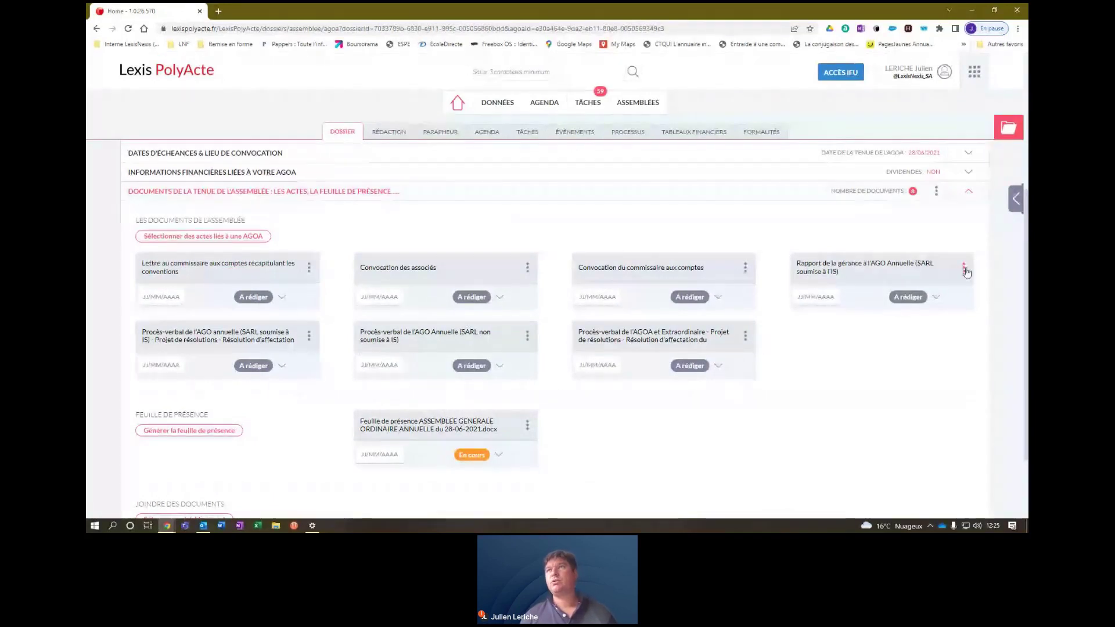
{"action": "left_click", "coordinate": [964, 268]}
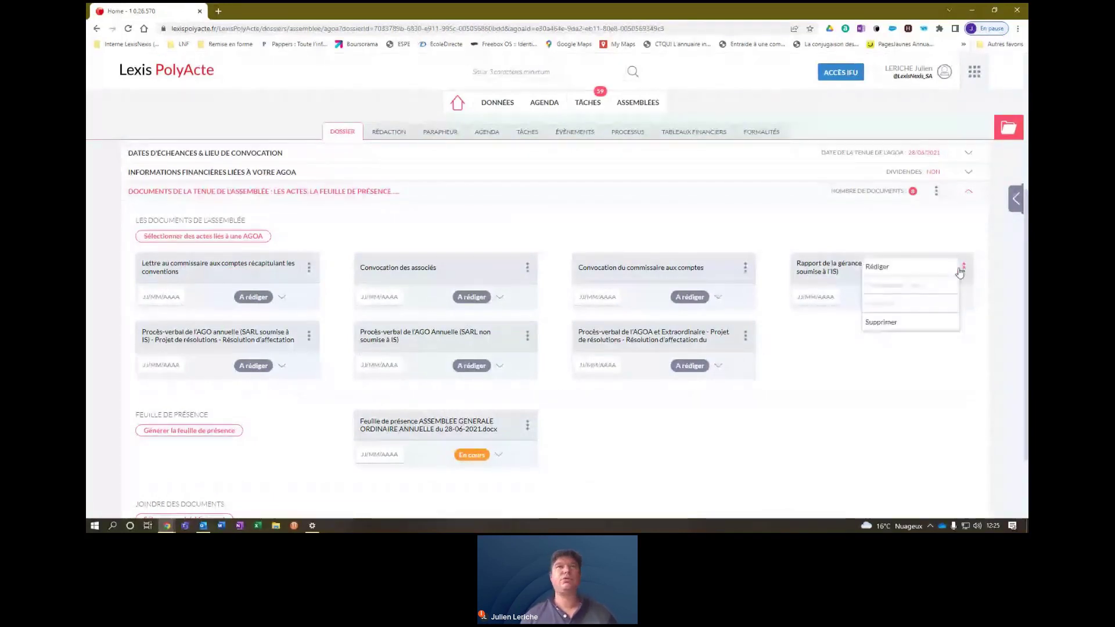
{"action": "left_click", "coordinate": [898, 267]}
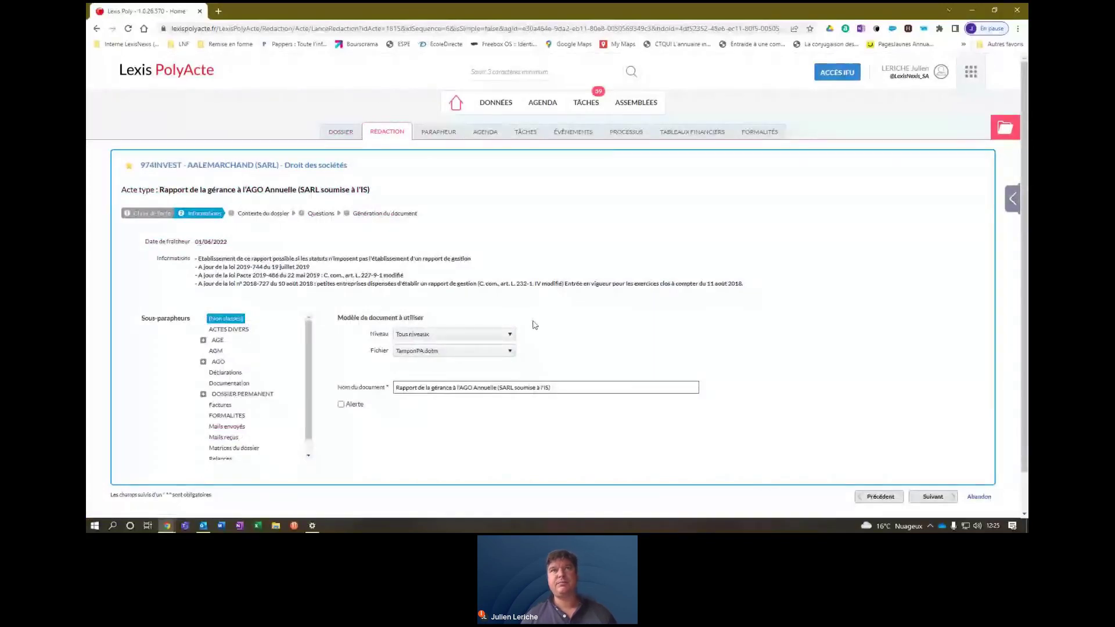
Choose TamponPA.dotm as the report template and advance to the drafting rules list.
{"action": "left_click", "coordinate": [419, 351]}
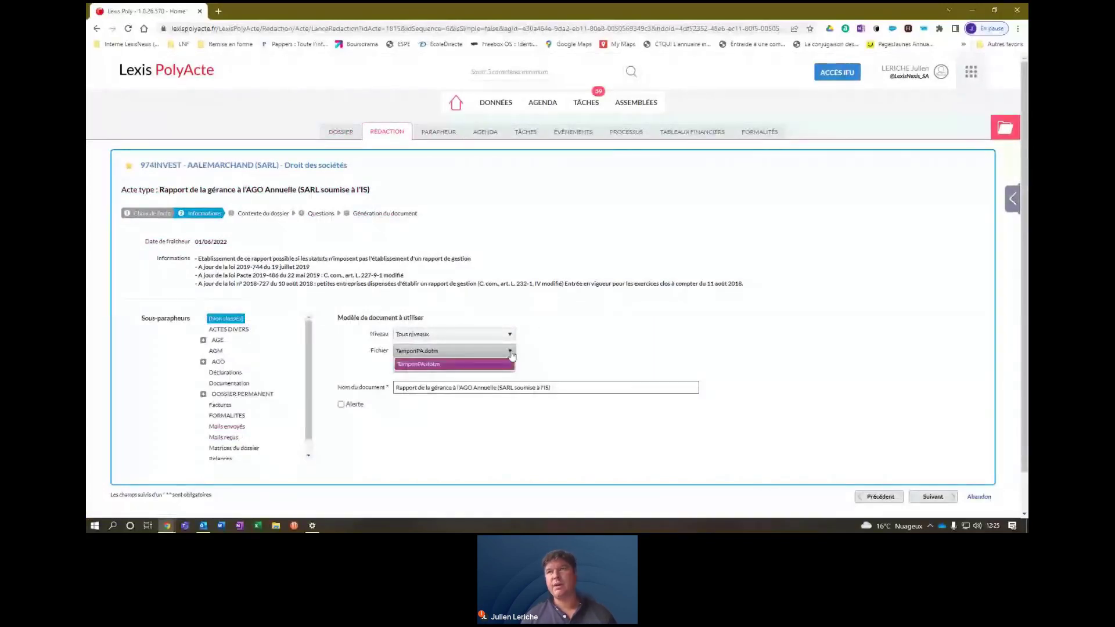
{"action": "left_click", "coordinate": [410, 361]}
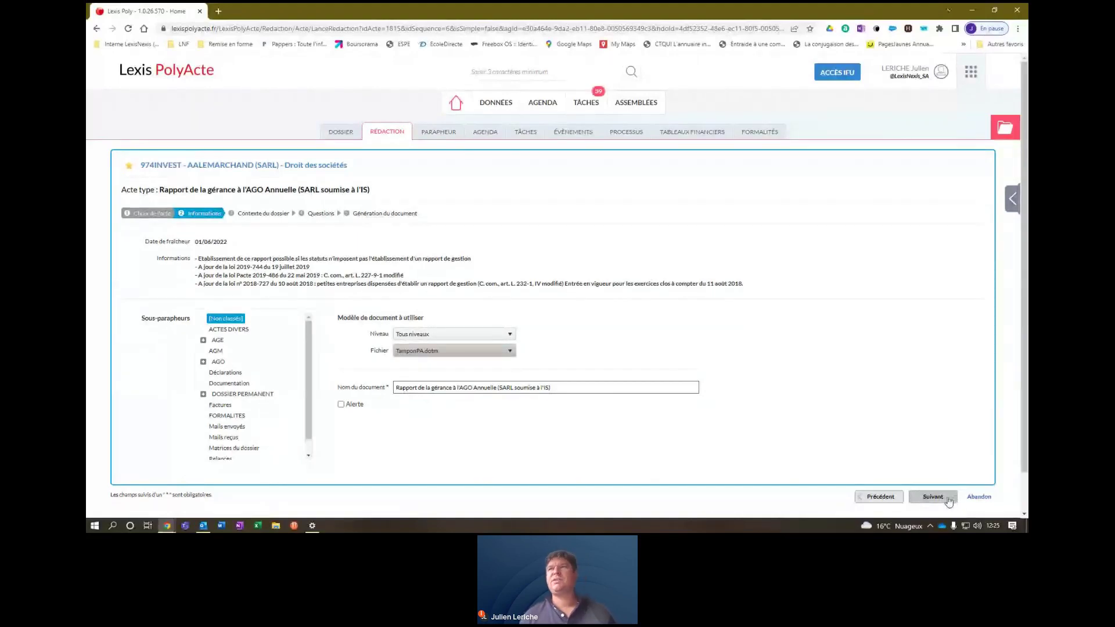
{"action": "left_click", "coordinate": [939, 500]}
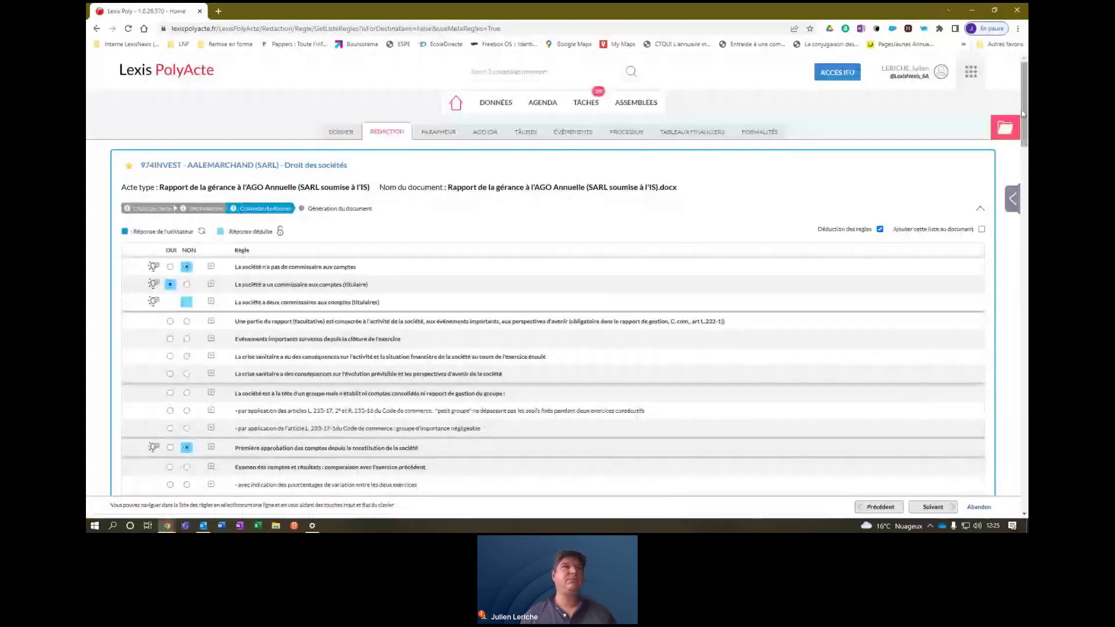
Expand the 'Existence de dépenses et charges non déductibles fiscalement' rule to reveal its OUI/NON clauses.
{"action": "scroll", "coordinate": [1023, 114], "scroll_direction": "down", "scroll_amount": 1}
{"action": "left_click_drag", "start_coordinate": [1026, 110], "coordinate": [1026, 145]}
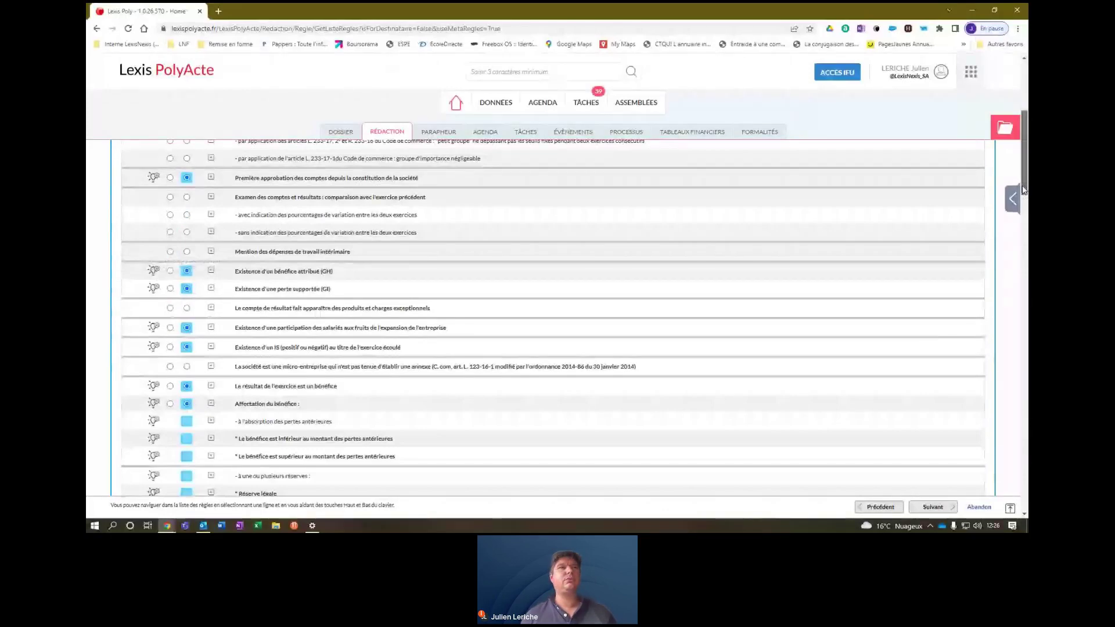
{"action": "left_click_drag", "start_coordinate": [1024, 190], "coordinate": [1024, 250]}
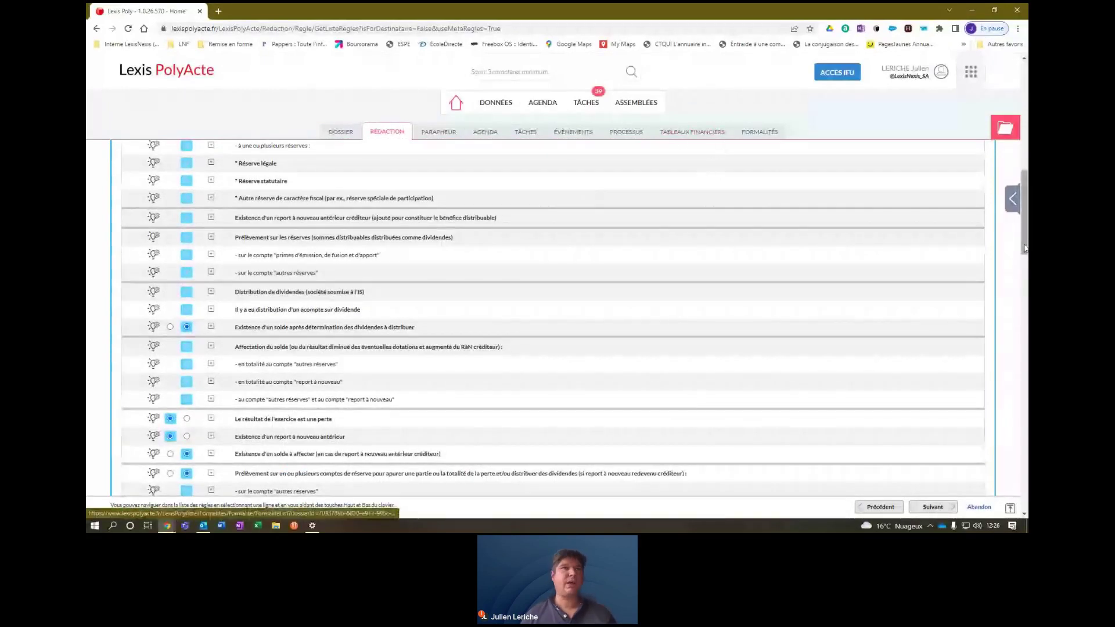
{"action": "left_click_drag", "start_coordinate": [1025, 239], "coordinate": [1026, 386]}
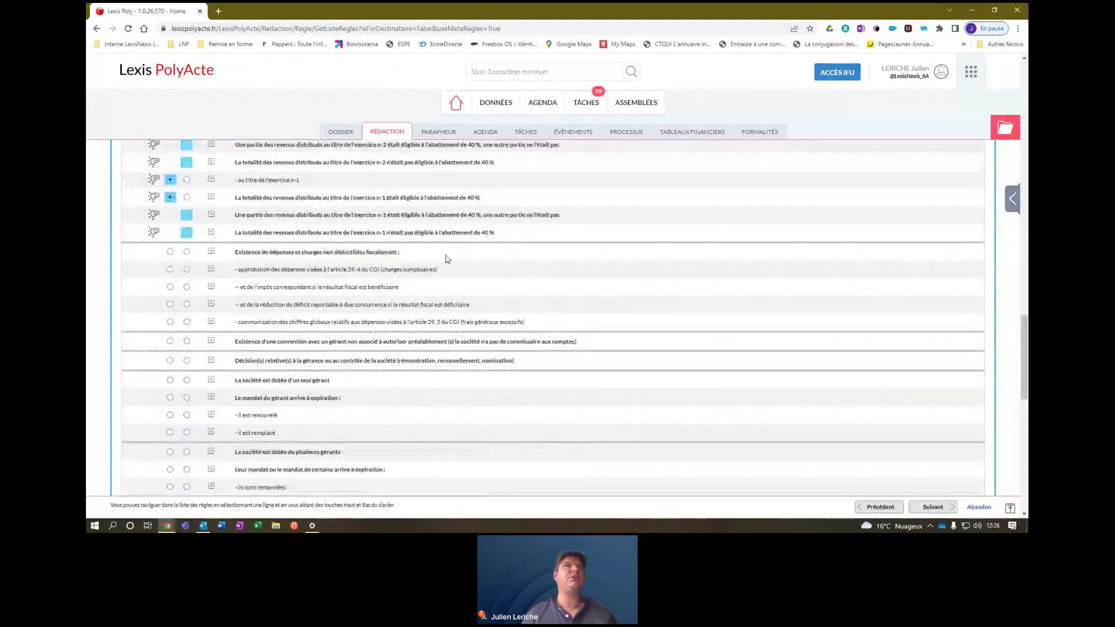
{"action": "left_click", "coordinate": [211, 253]}
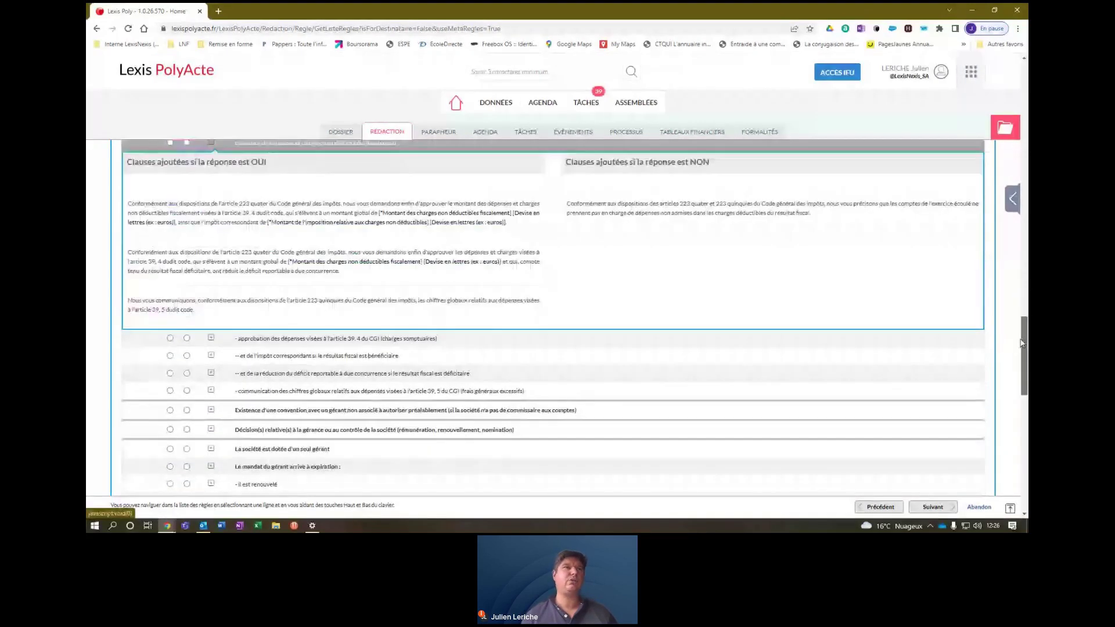
{"action": "scroll", "coordinate": [390, 373], "scroll_direction": "up", "scroll_amount": 2}
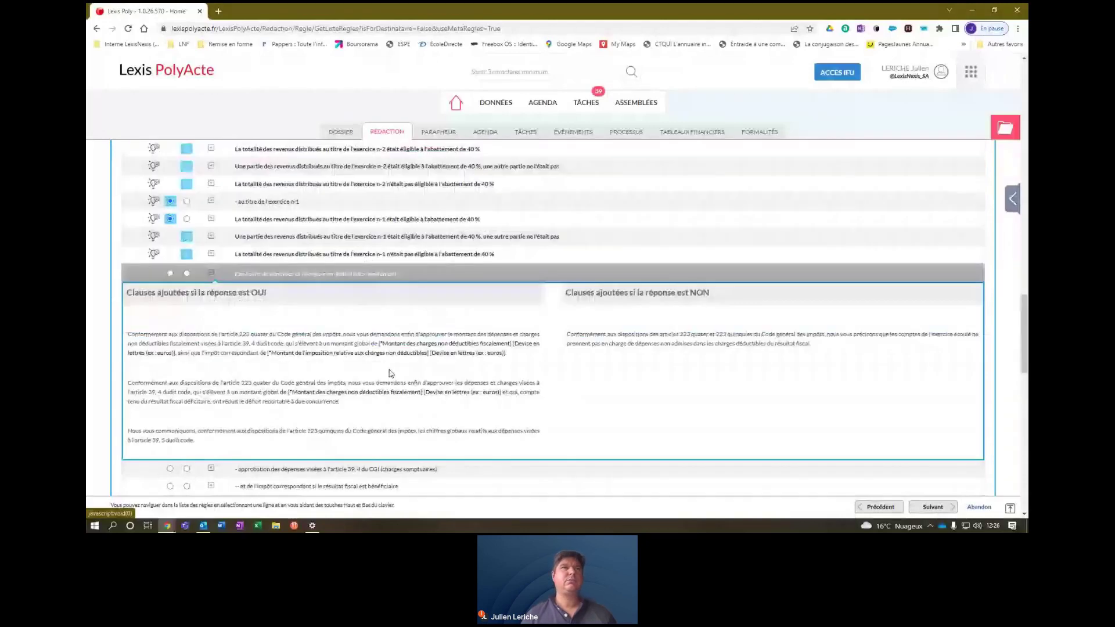
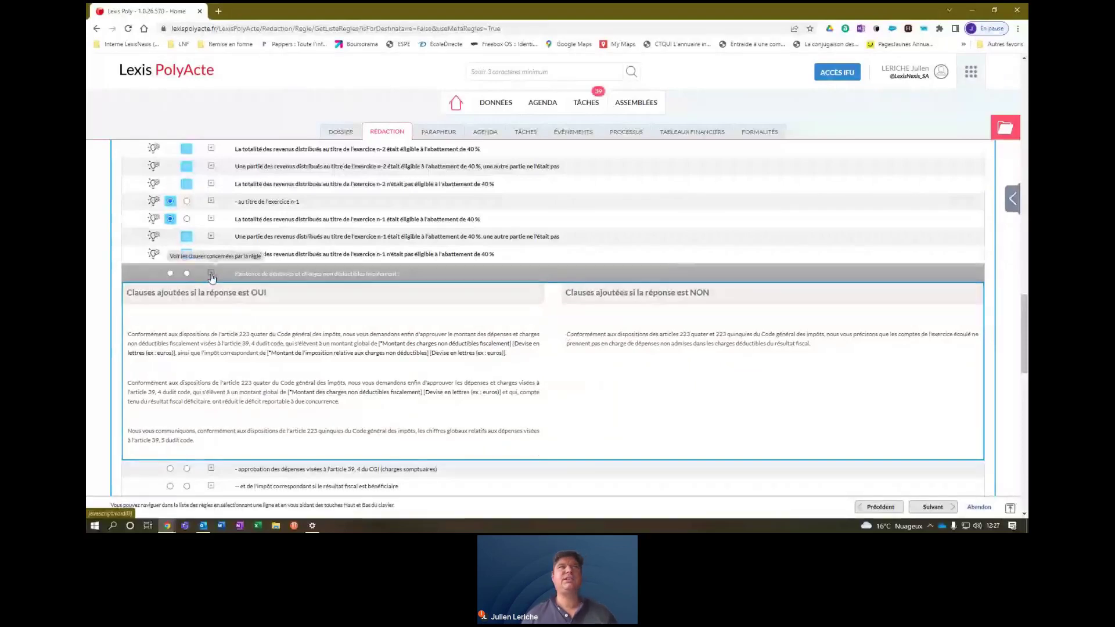
Answer NON to the non-deductible expenses and sumptuary expenses approval questions, then continue to Levée d'ambiguïté.
{"action": "left_click", "coordinate": [187, 273]}
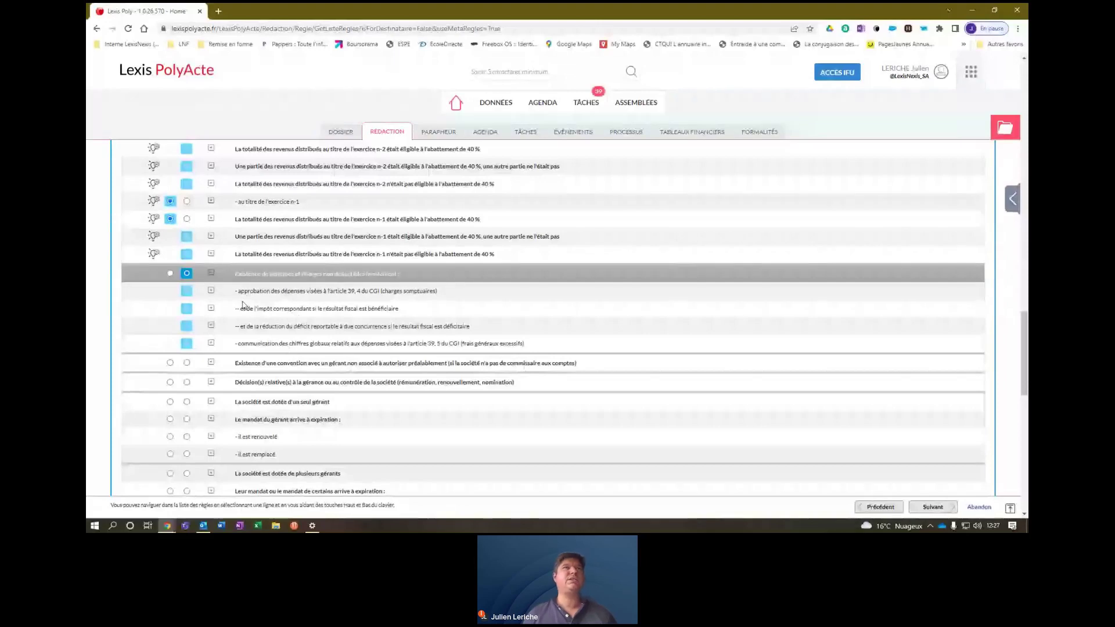
{"action": "left_click", "coordinate": [170, 274]}
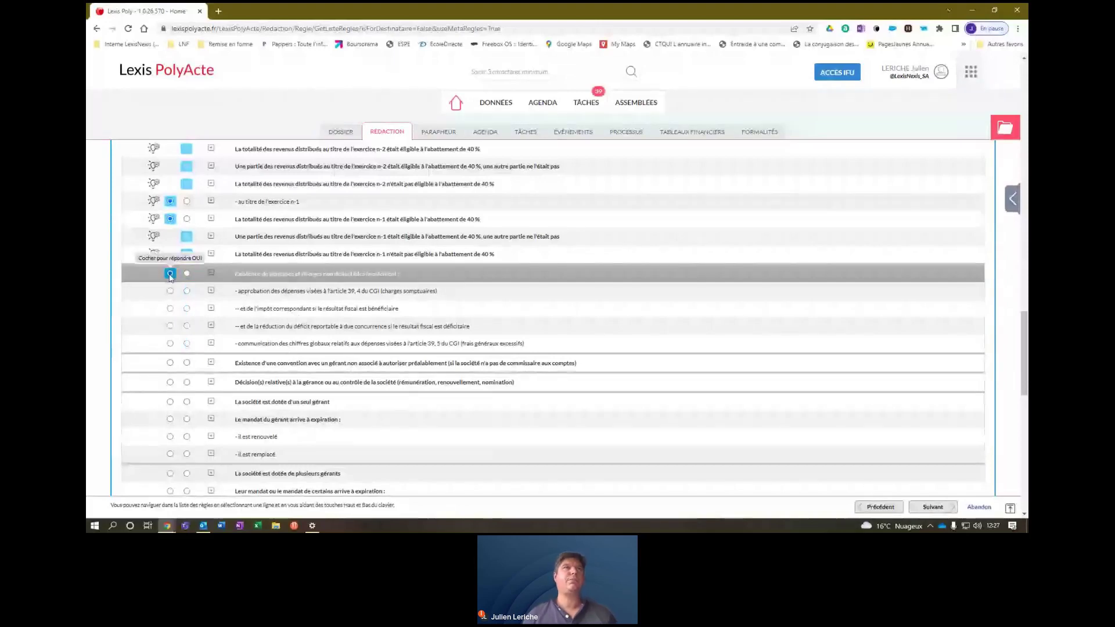
{"action": "left_click", "coordinate": [187, 291]}
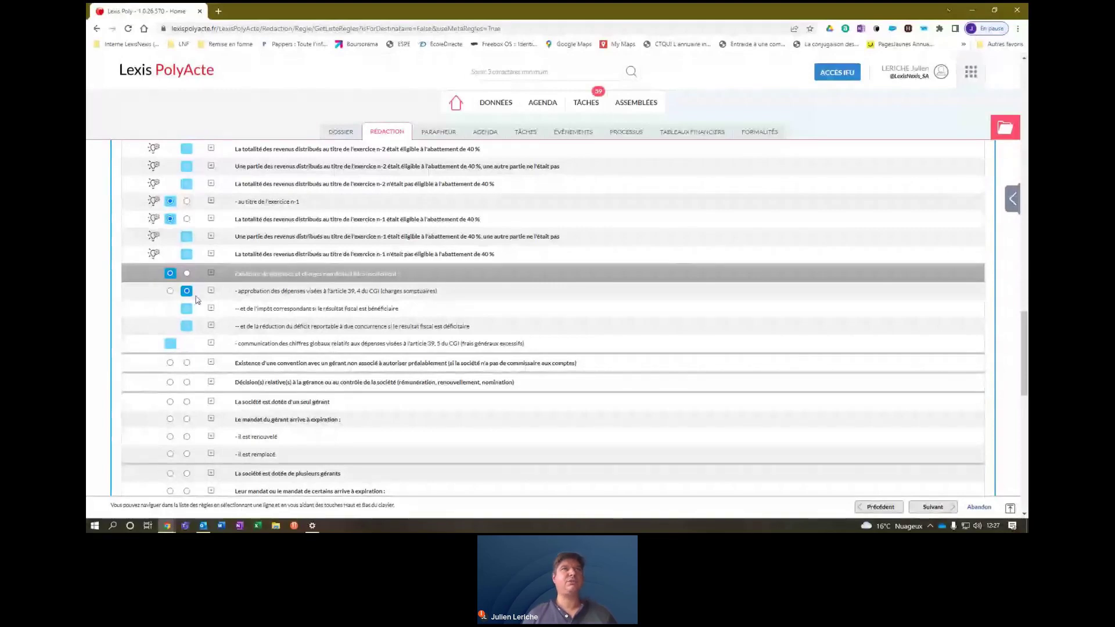
{"action": "left_click", "coordinate": [187, 274]}
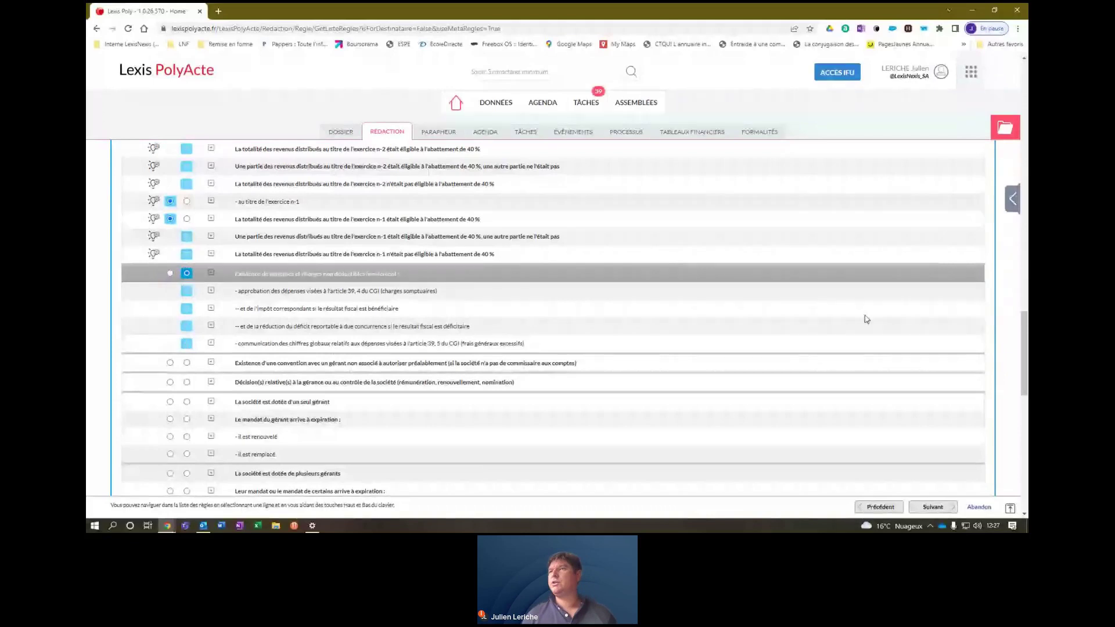
{"action": "left_click", "coordinate": [942, 509]}
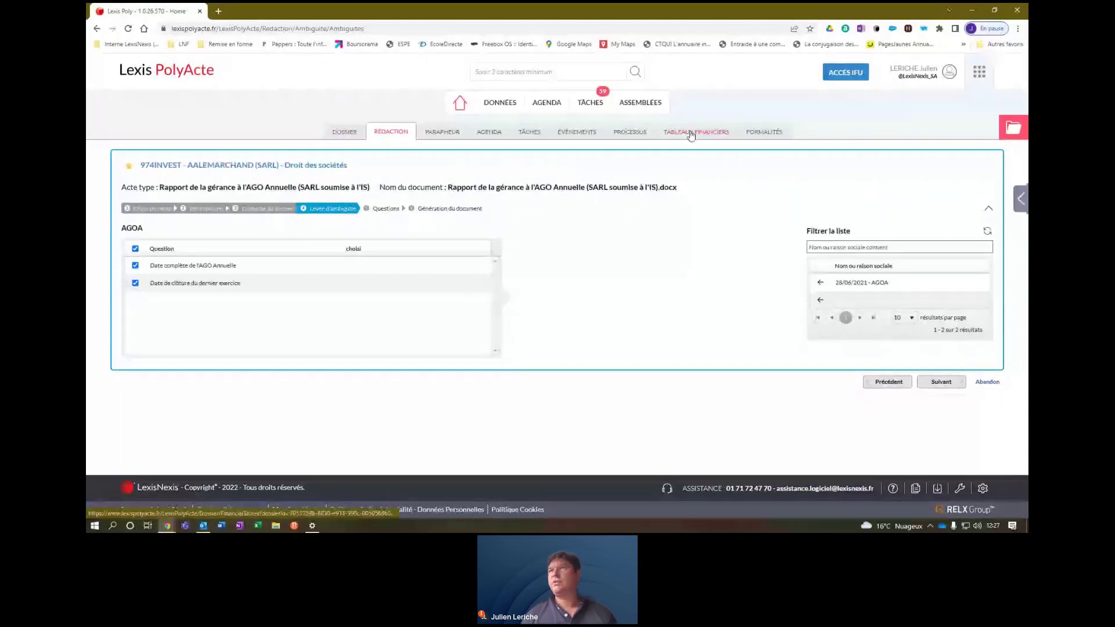
{"action": "left_click", "coordinate": [889, 382]}
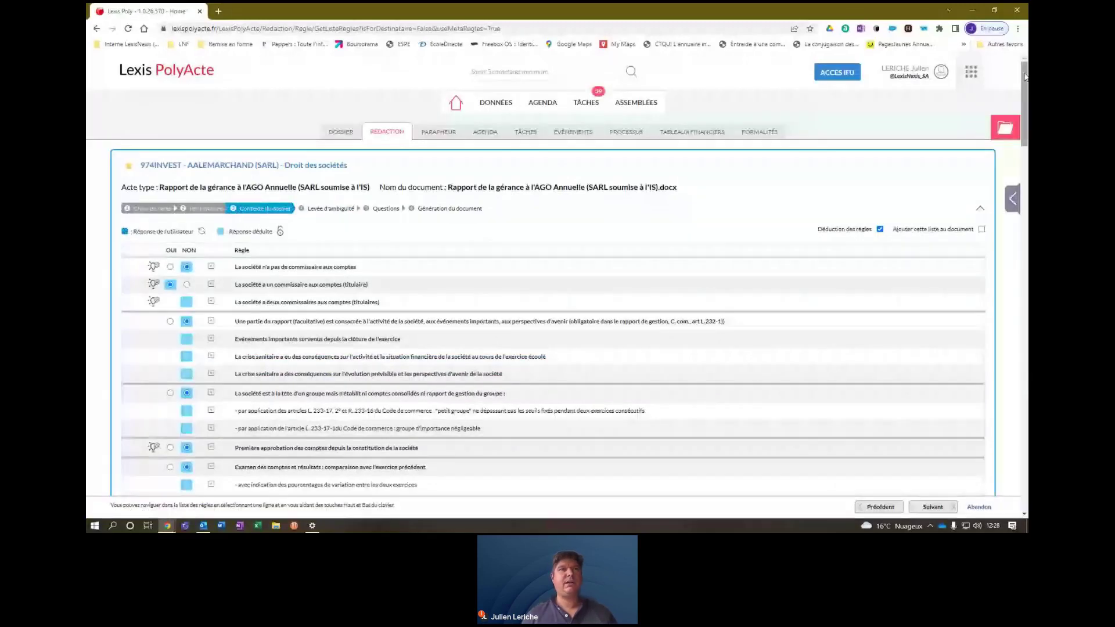
{"action": "mouse_move", "coordinate": [1025, 77]}
{"action": "left_mouse_down"}
{"action": "mouse_move", "coordinate": [1027, 427]}
{"action": "mouse_move", "coordinate": [1025, 70]}
{"action": "left_mouse_up"}
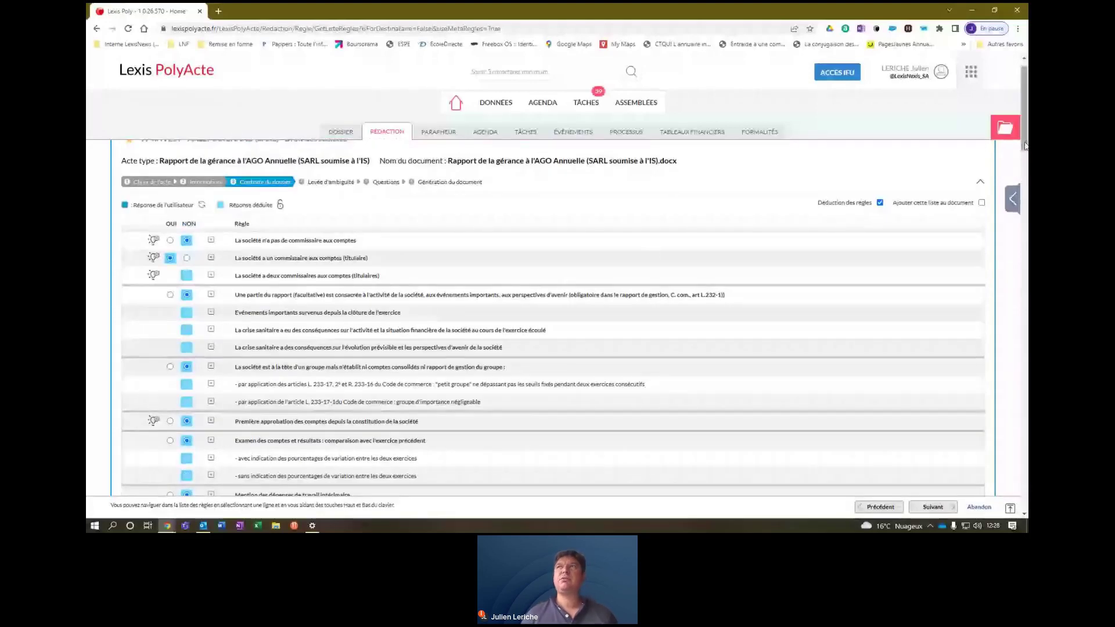
{"action": "left_click_drag", "start_coordinate": [1025, 147], "coordinate": [1026, 235]}
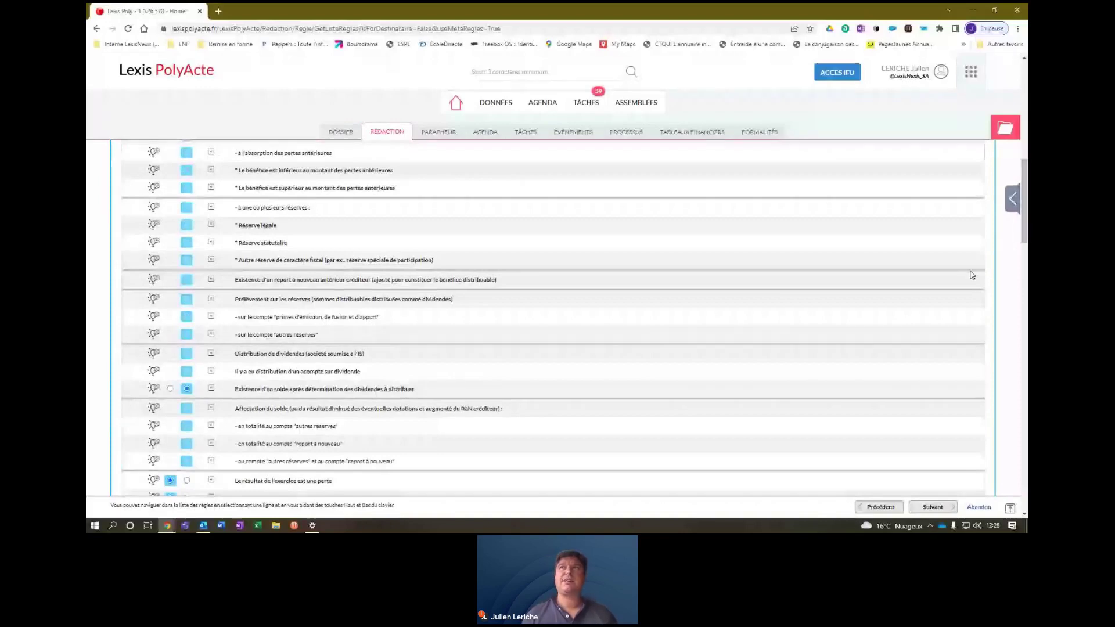
{"action": "left_click_drag", "start_coordinate": [1026, 237], "coordinate": [1026, 291]}
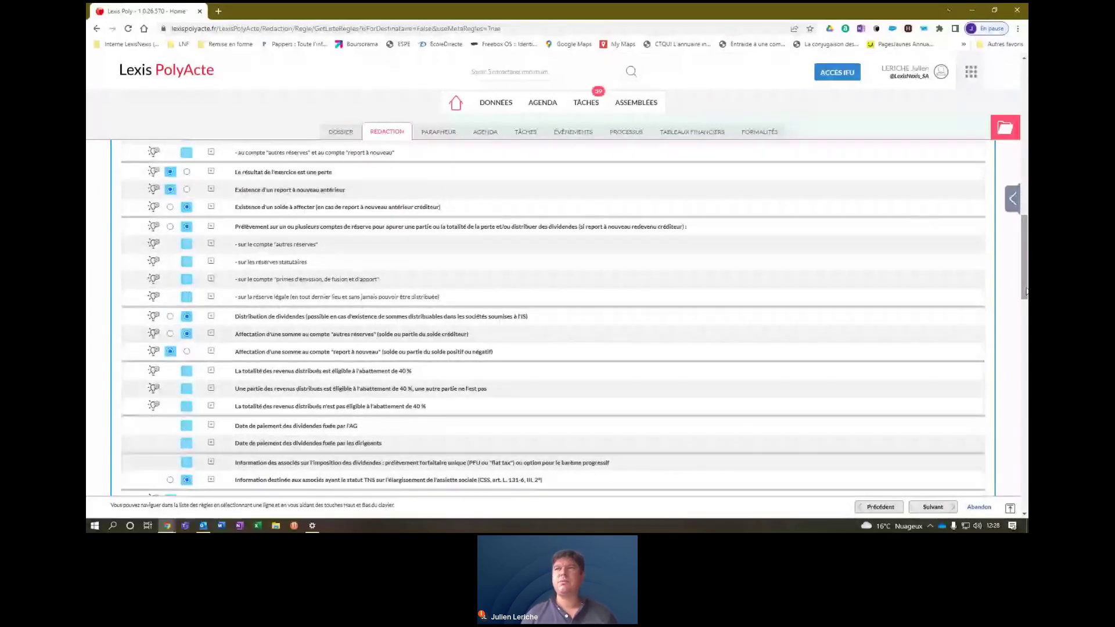
{"action": "left_click_drag", "start_coordinate": [1025, 290], "coordinate": [1025, 472]}
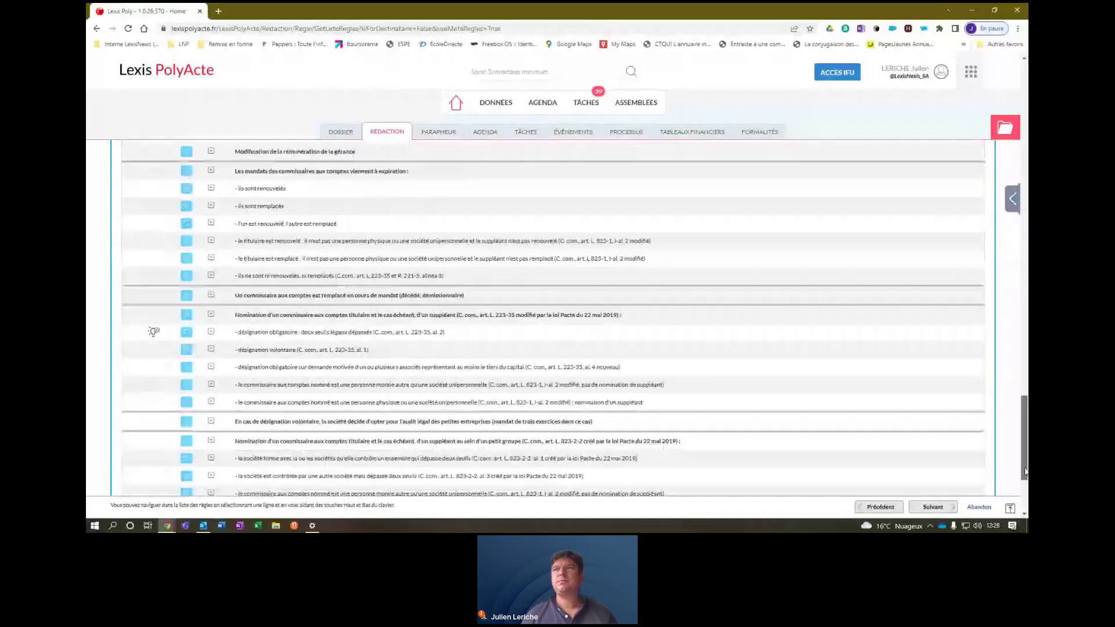
{"action": "scroll", "coordinate": [941, 465], "scroll_direction": "down", "scroll_amount": 4}
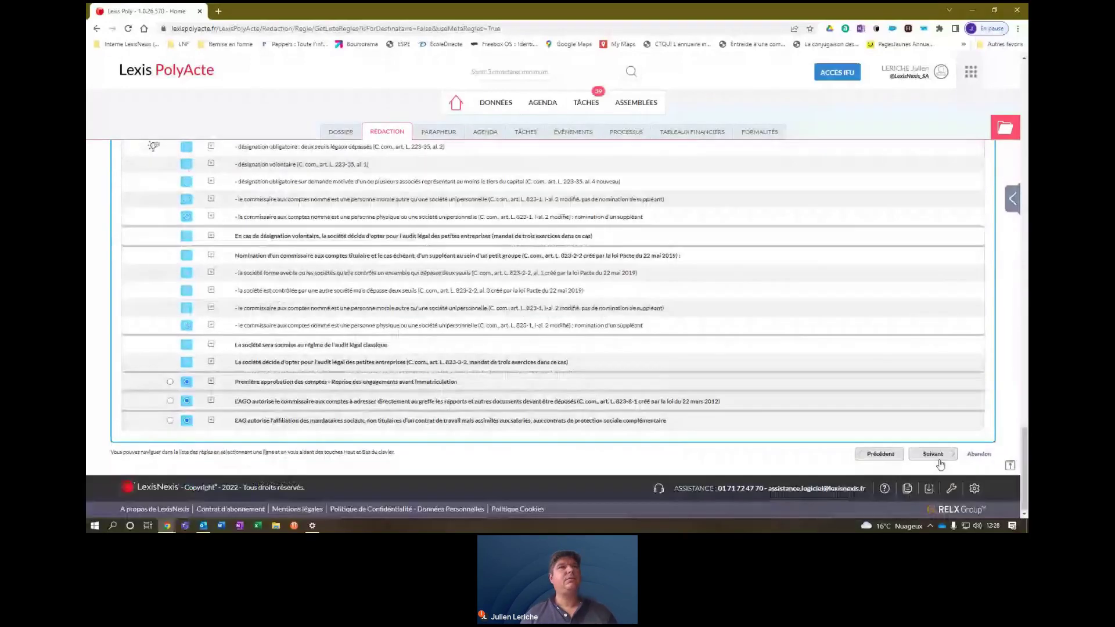
{"action": "left_click", "coordinate": [937, 455]}
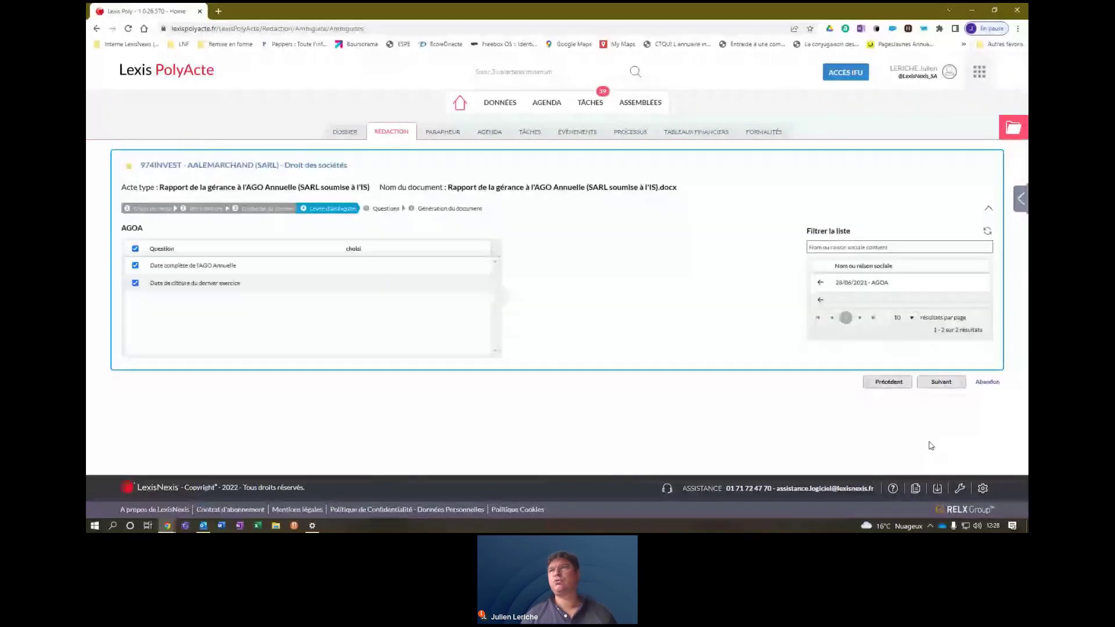
Assign the '28/06/2021 - AGOA' meeting to both date questions and continue to the questionnaire.
{"action": "left_click", "coordinate": [850, 284]}
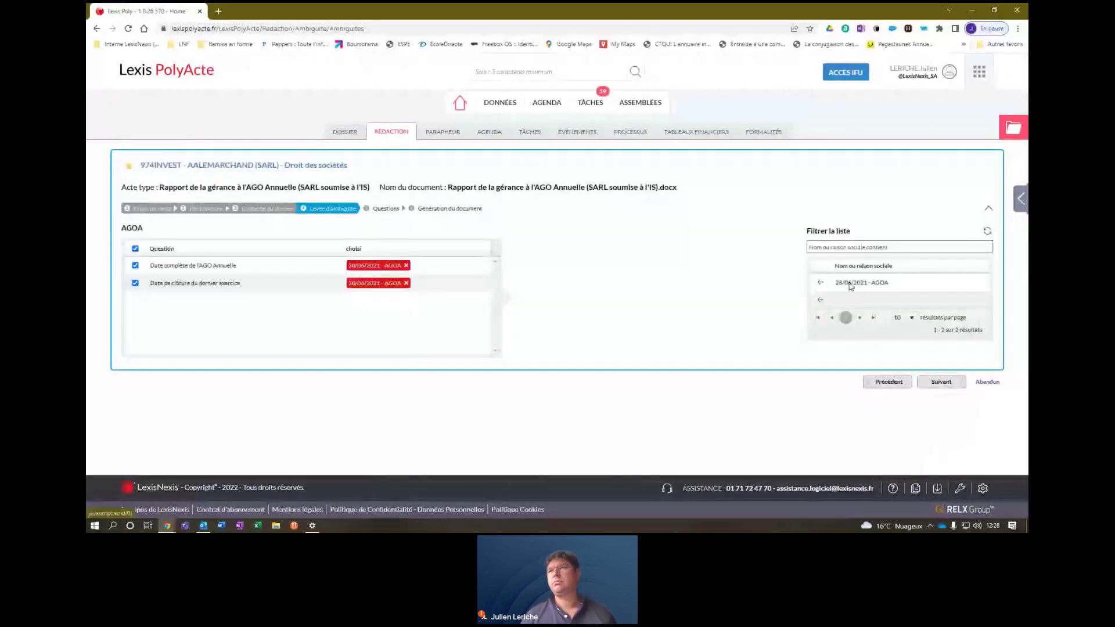
{"action": "left_click", "coordinate": [941, 382]}
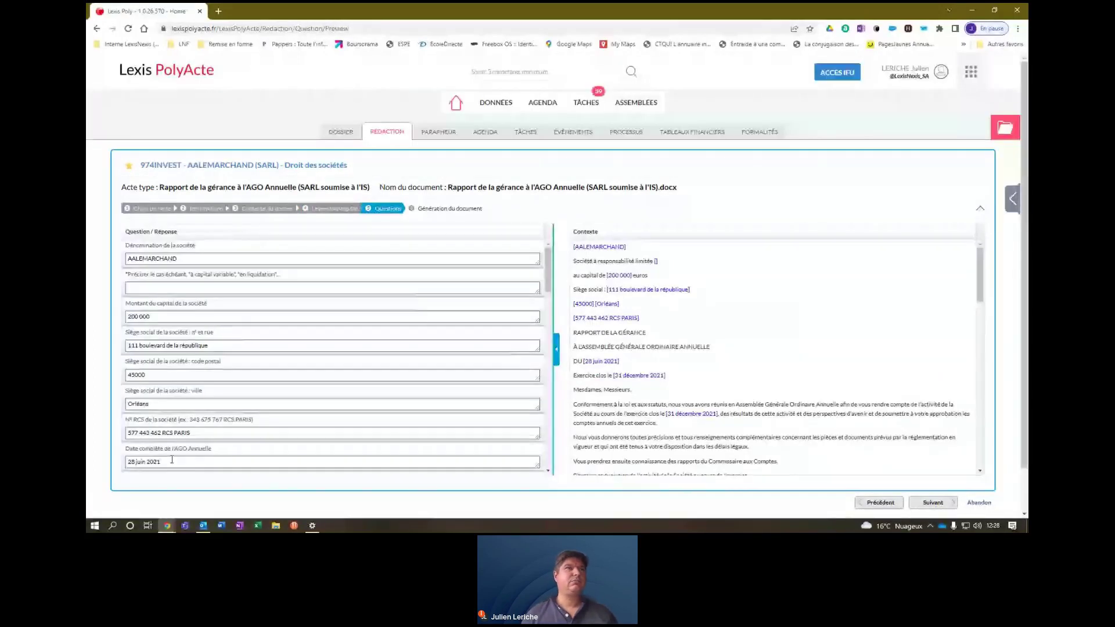
Change the last financial year's closing date year from 2021 to 2020 and generate the report.
{"action": "triple_click", "coordinate": [177, 464]}
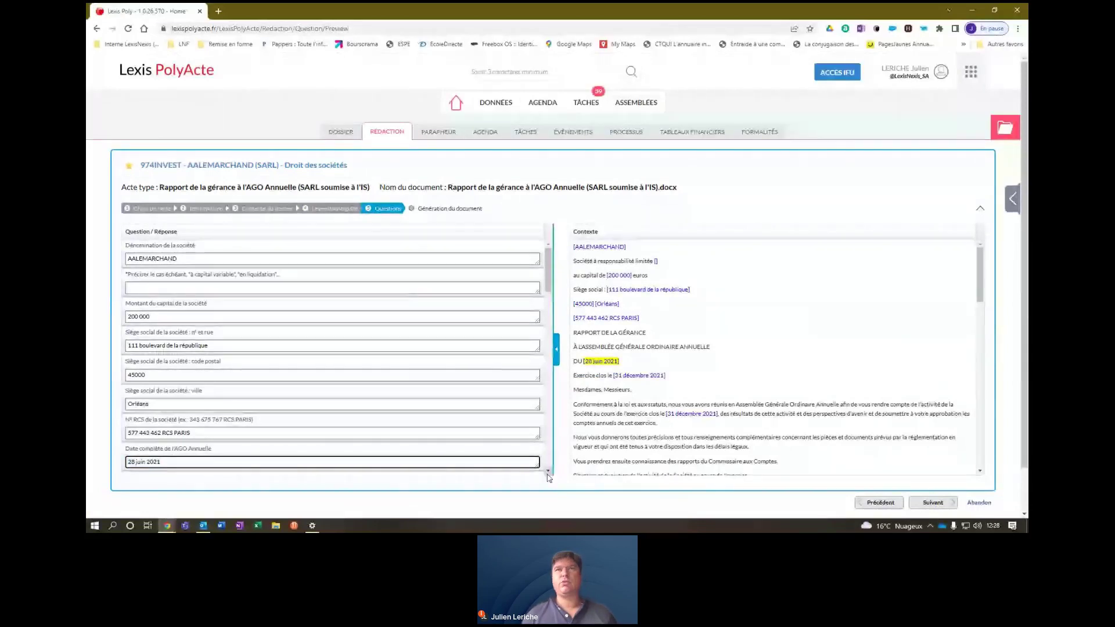
{"action": "scroll", "coordinate": [554, 452], "scroll_direction": "down", "scroll_amount": 1}
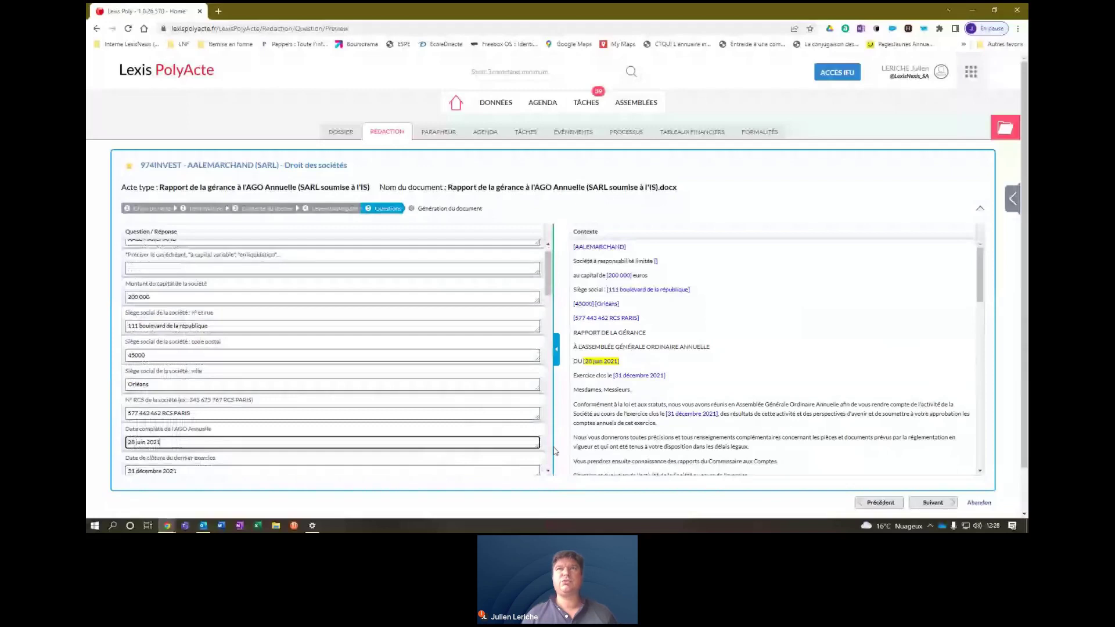
{"action": "left_click", "coordinate": [662, 377]}
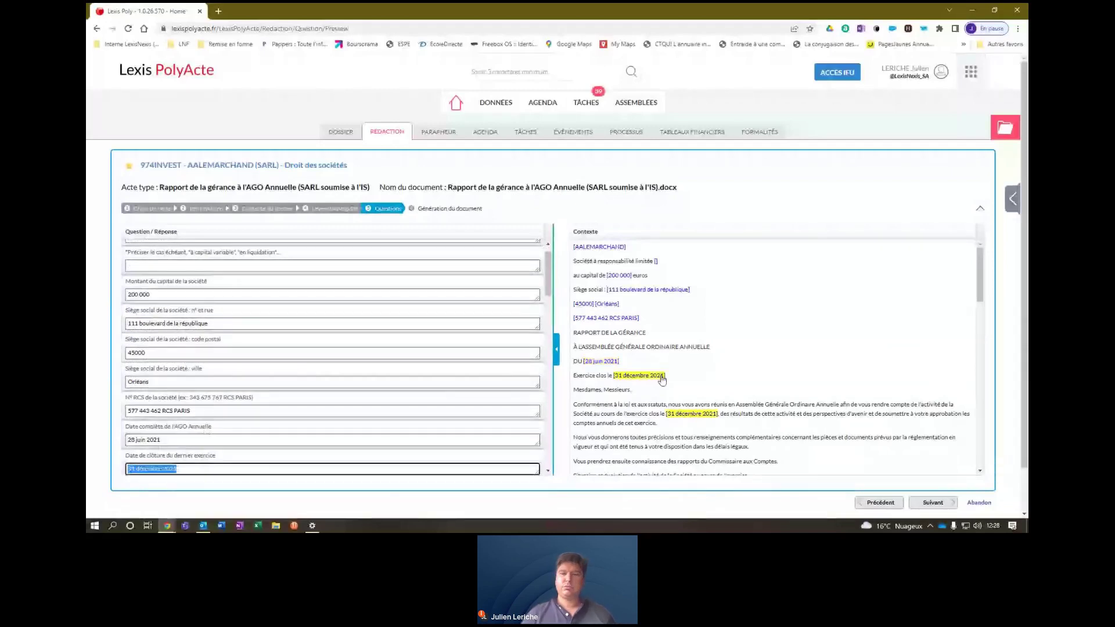
{"action": "left_click", "coordinate": [194, 471]}
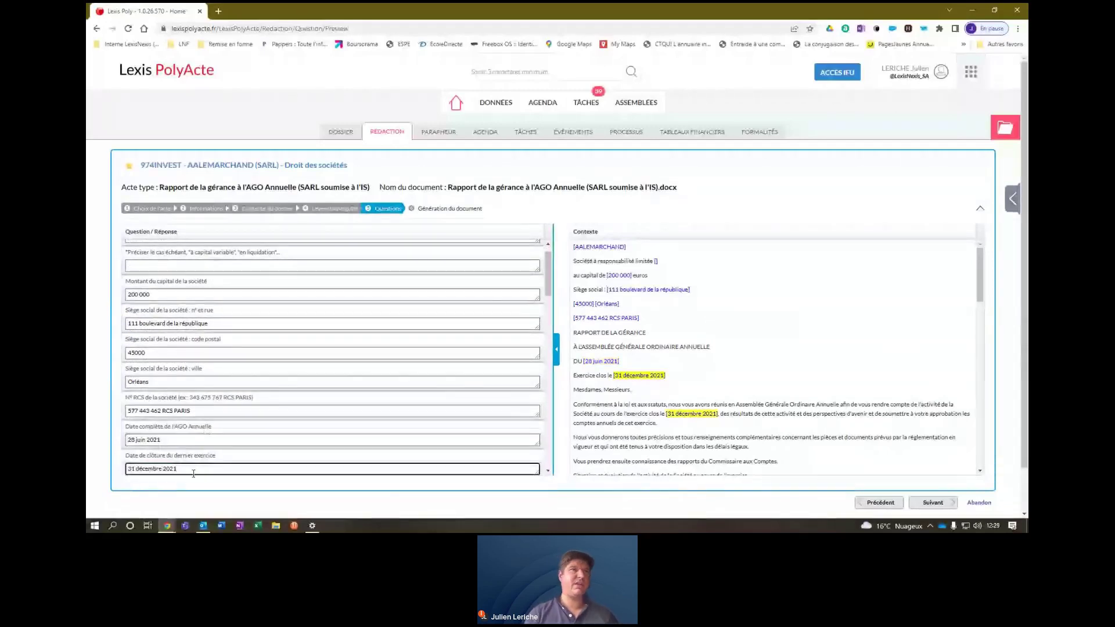
{"action": "key", "text": "BackSpace"}
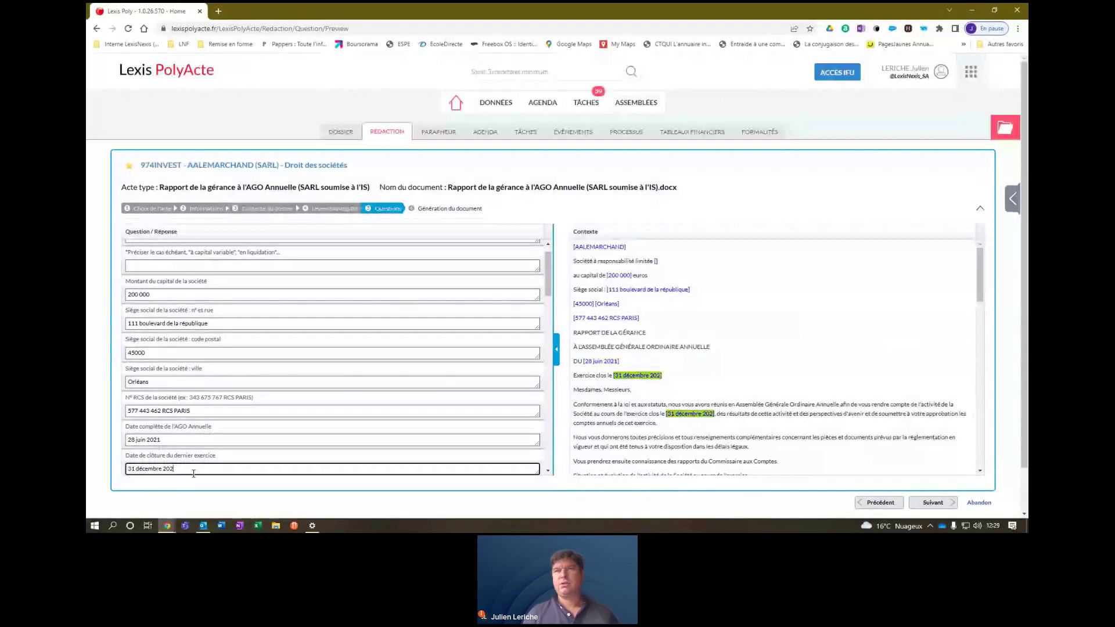
{"action": "type", "text": "0"}
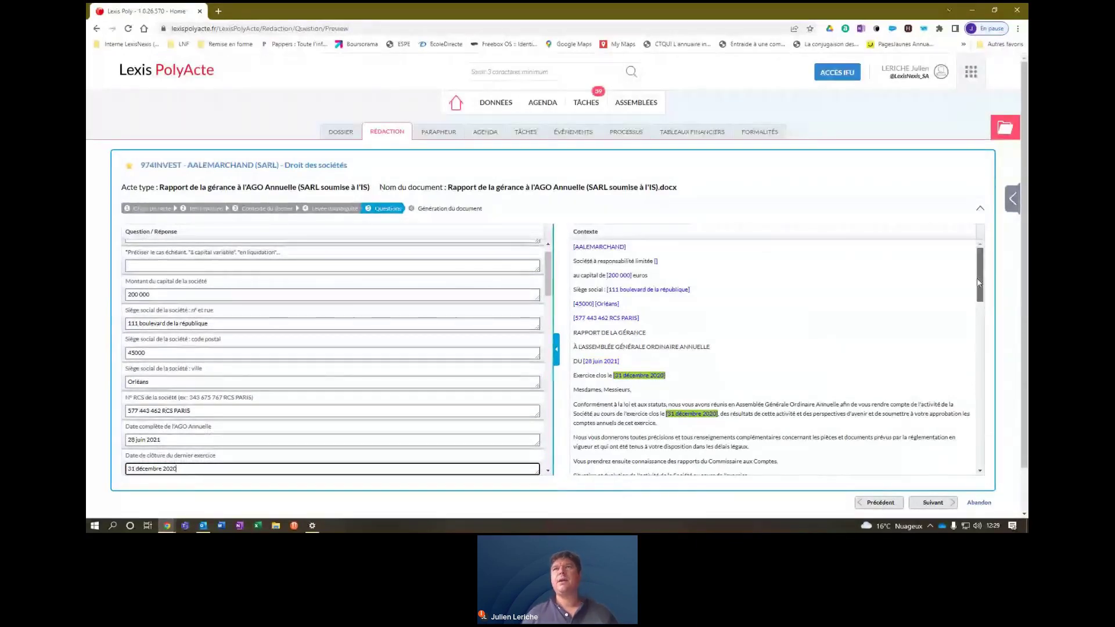
{"action": "left_click_drag", "start_coordinate": [979, 282], "coordinate": [994, 459]}
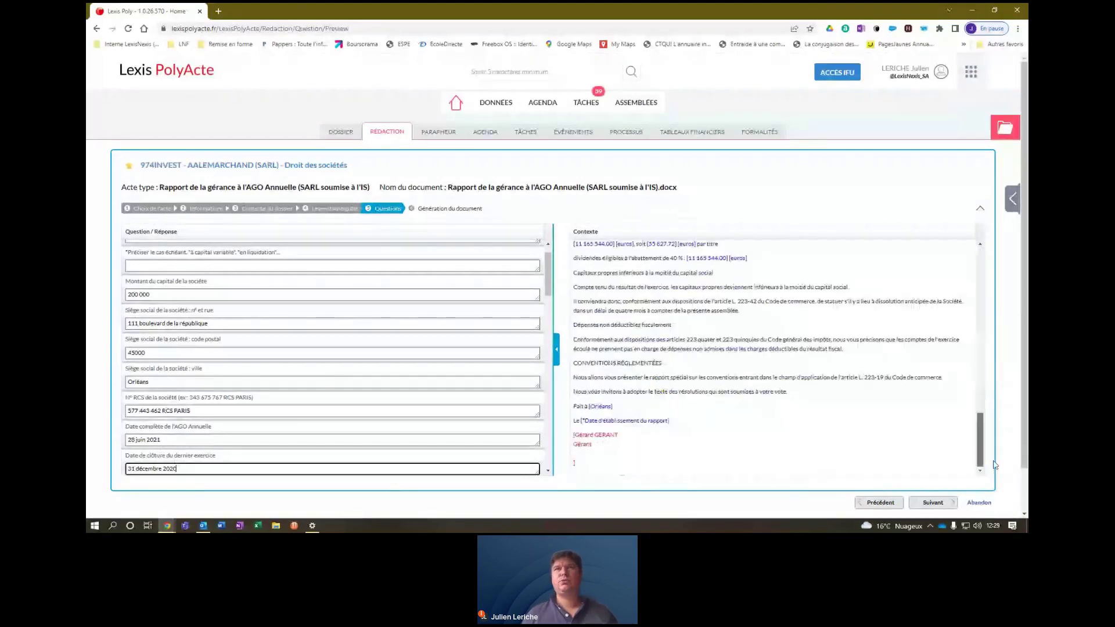
{"action": "left_click", "coordinate": [932, 503]}
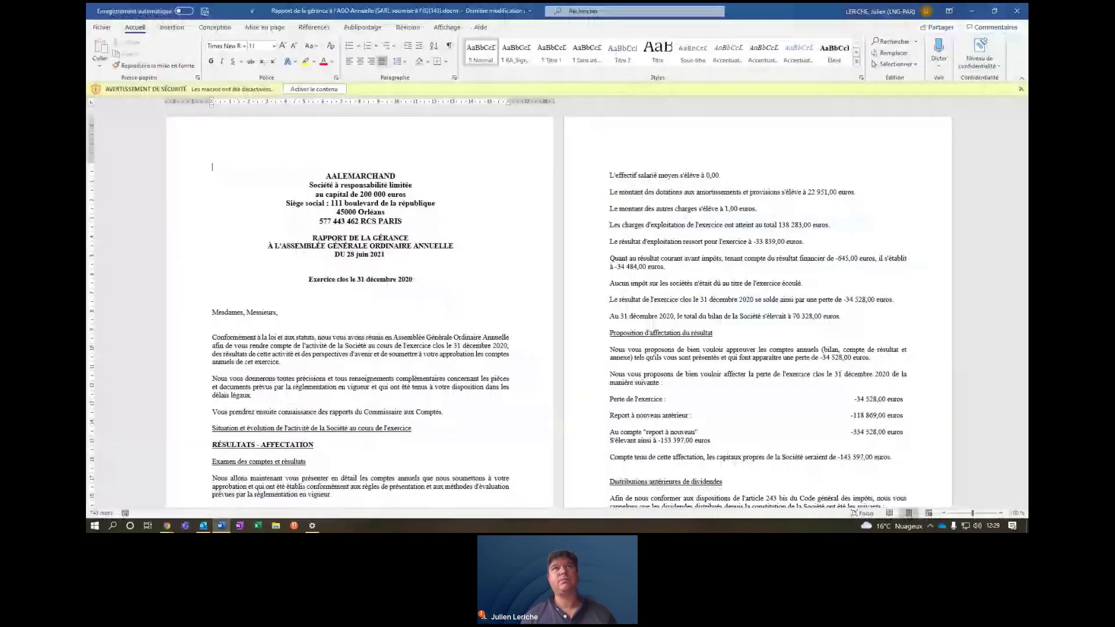
Put a box border around the report's title block.
{"action": "left_click_drag", "start_coordinate": [212, 167], "coordinate": [387, 251]}
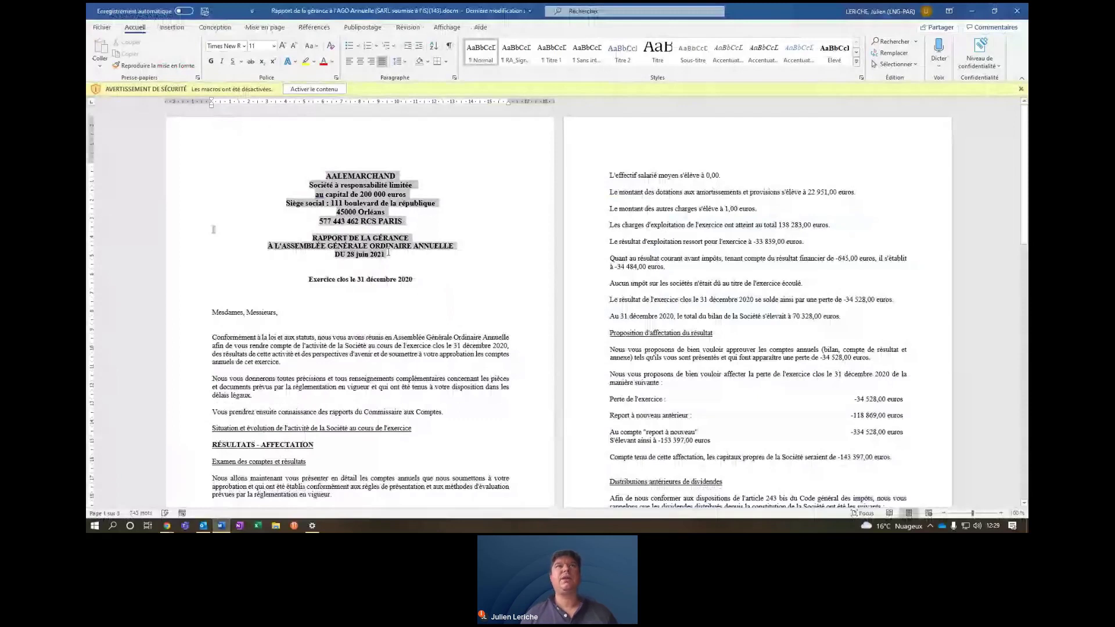
{"action": "key", "text": "alt+l"}
{"action": "key", "text": "b"}
{"action": "key", "text": "d"}
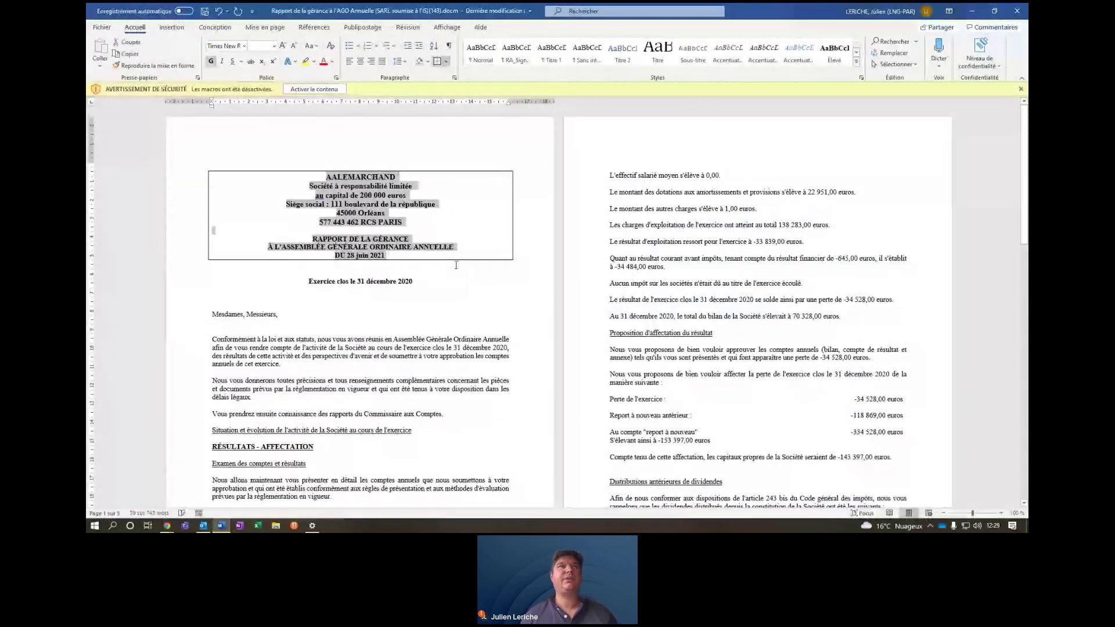
{"action": "left_click", "coordinate": [212, 289]}
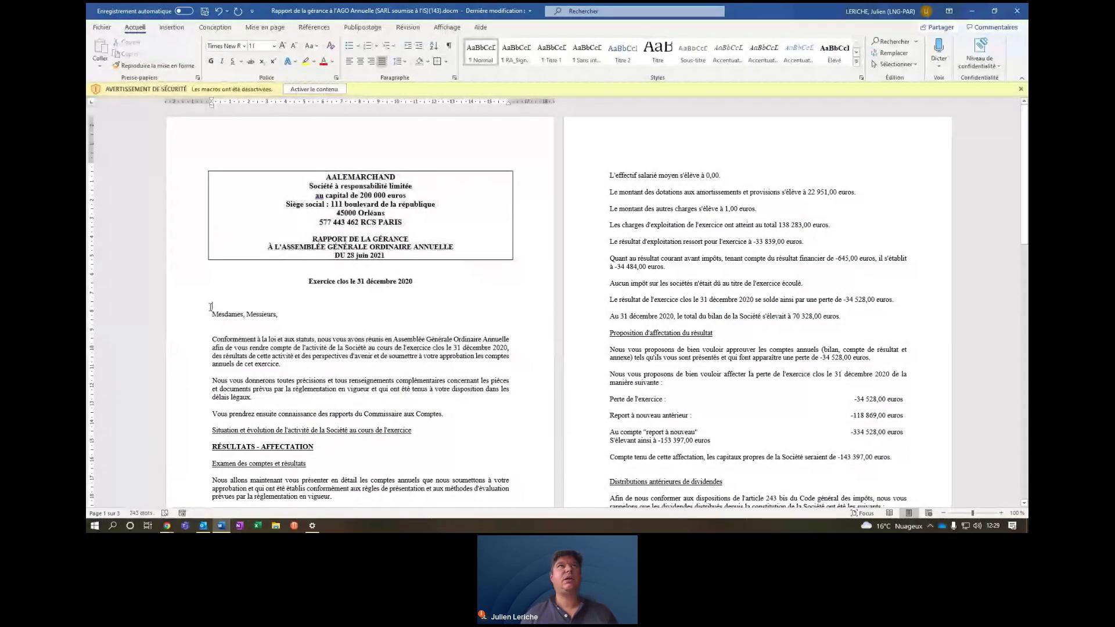
Italicize and underline the 'Exercice clos le 31 décembre 2020' line and move the salutation to a new page.
{"action": "triple_click", "coordinate": [301, 285]}
{"action": "left_click", "coordinate": [222, 61]}
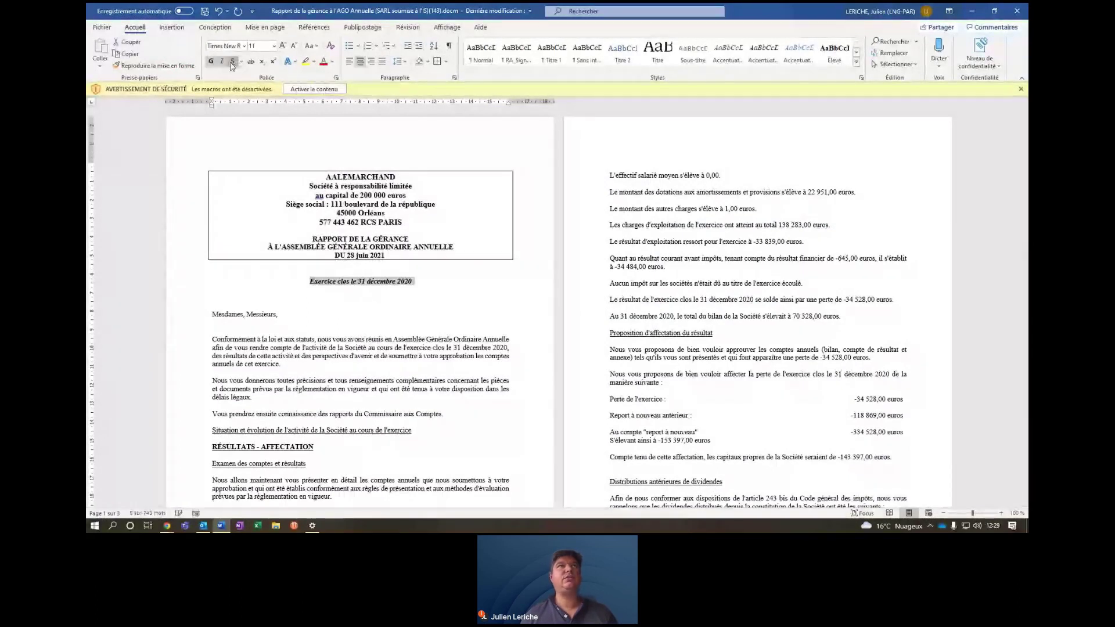
{"action": "left_click", "coordinate": [233, 62]}
{"action": "left_click", "coordinate": [219, 298]}
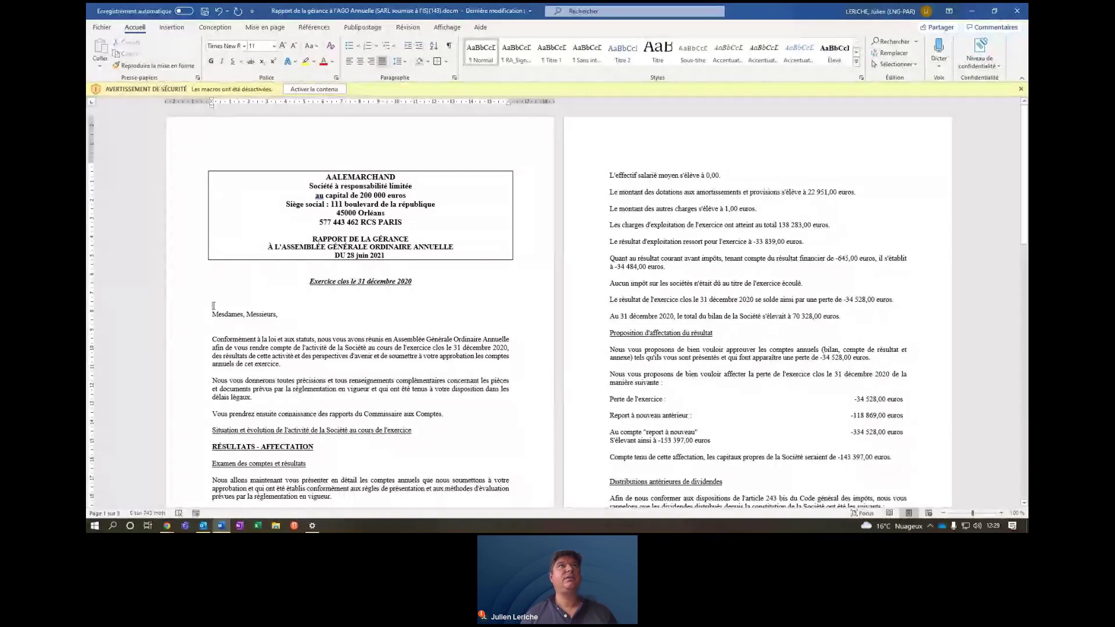
{"action": "left_click", "coordinate": [171, 31]}
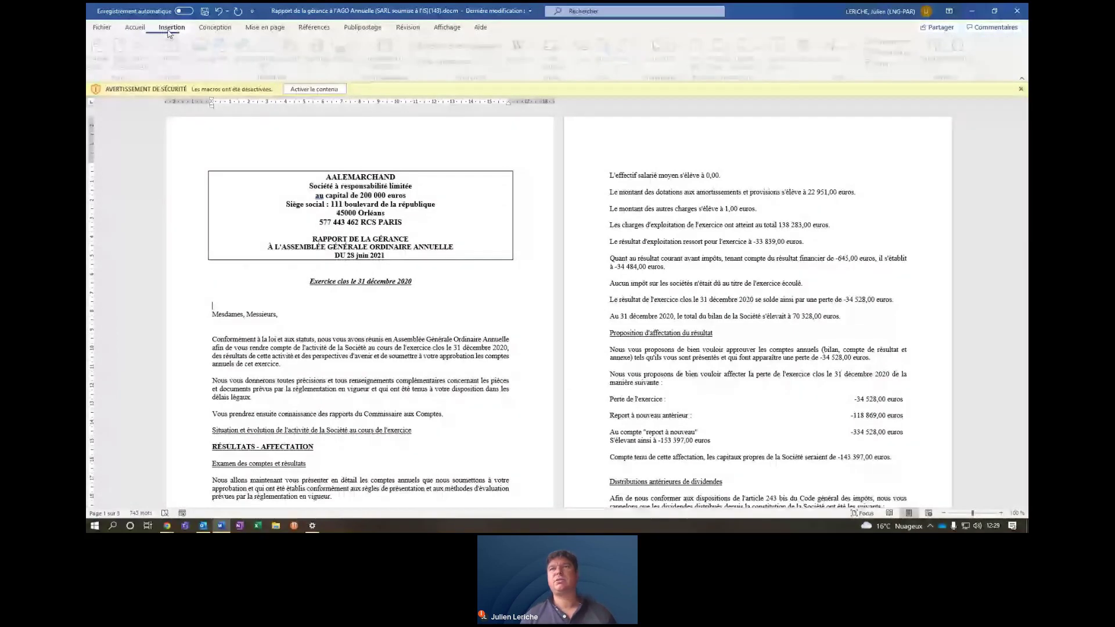
{"action": "key", "text": "ctrl+Return"}
Close the report in Word and save the changes.
{"action": "mouse_move", "coordinate": [1024, 180]}
{"action": "left_mouse_down"}
{"action": "mouse_move", "coordinate": [1025, 325]}
{"action": "mouse_move", "coordinate": [1024, 180]}
{"action": "left_mouse_up"}
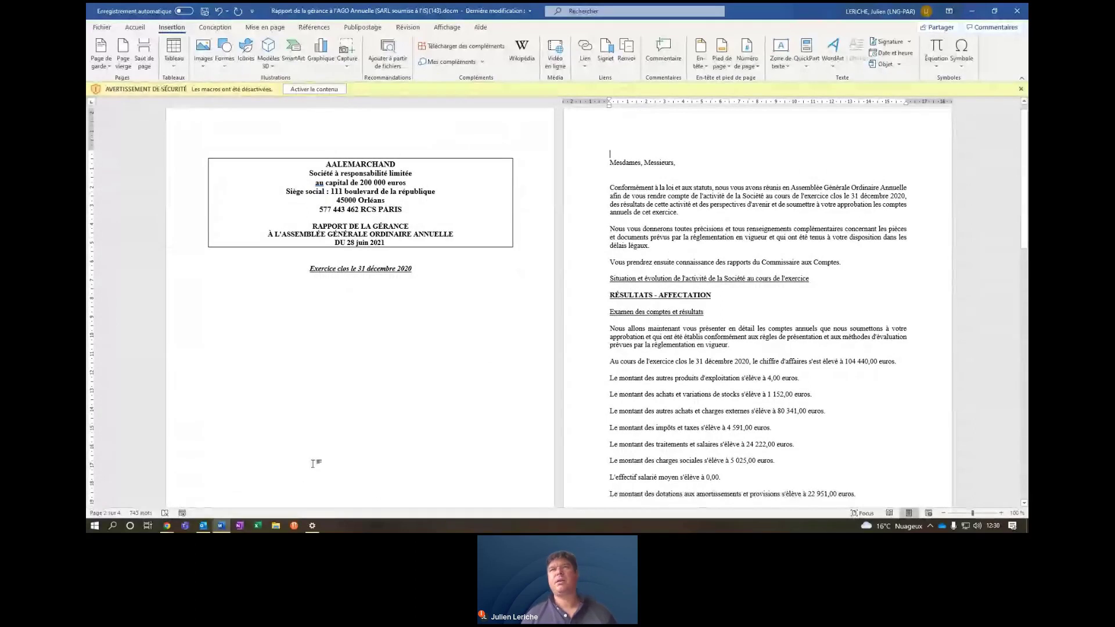
{"action": "left_click_drag", "start_coordinate": [1025, 209], "coordinate": [1027, 175]}
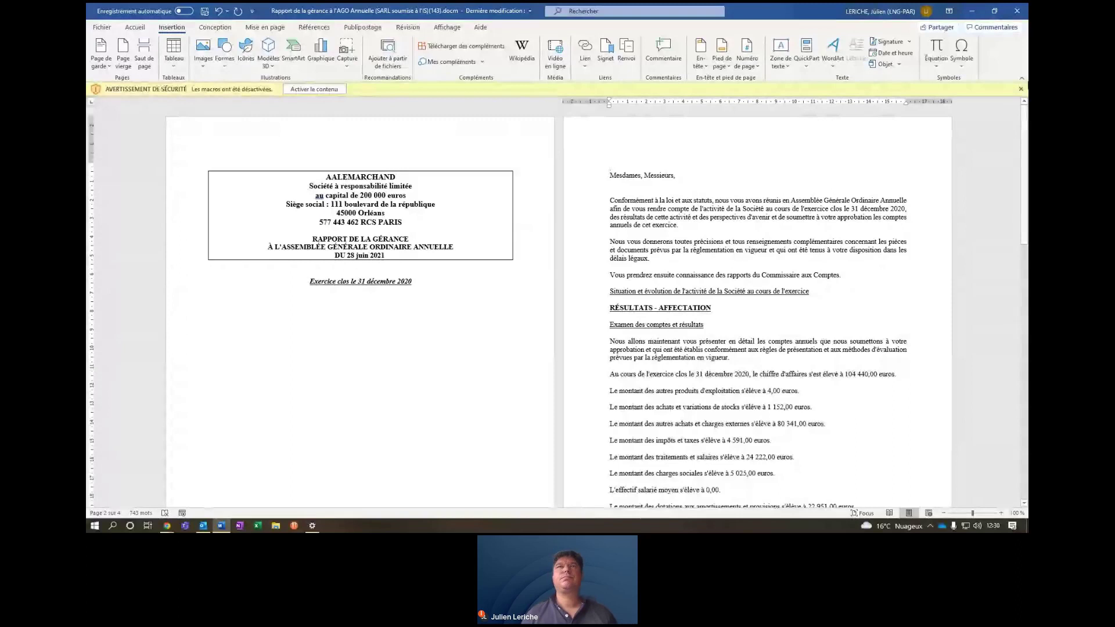
{"action": "left_click", "coordinate": [1020, 15]}
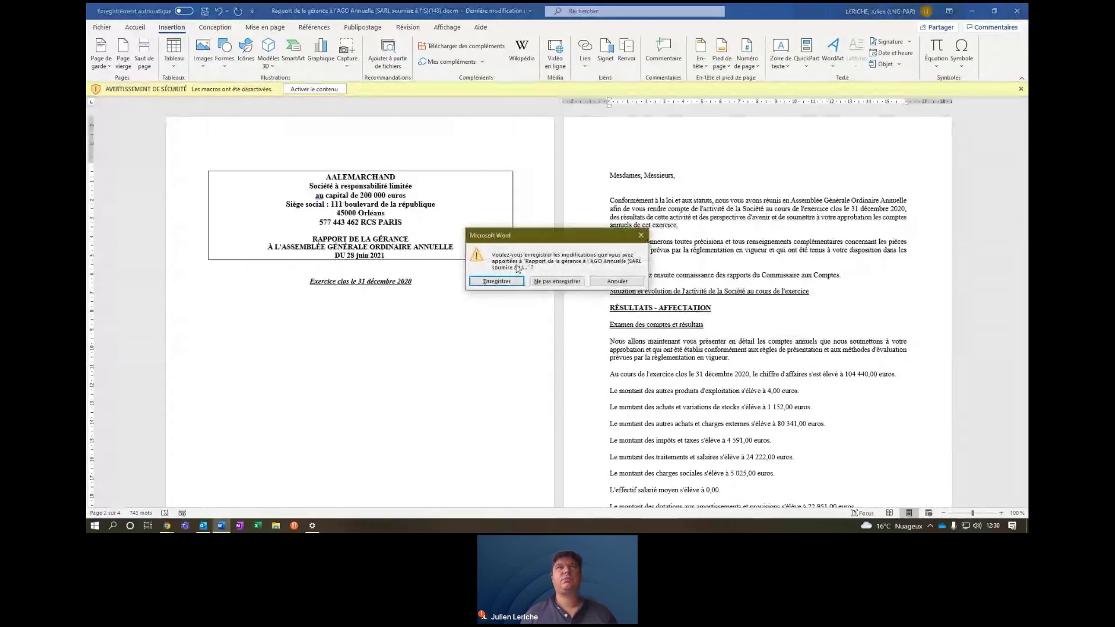
{"action": "left_click", "coordinate": [510, 281]}
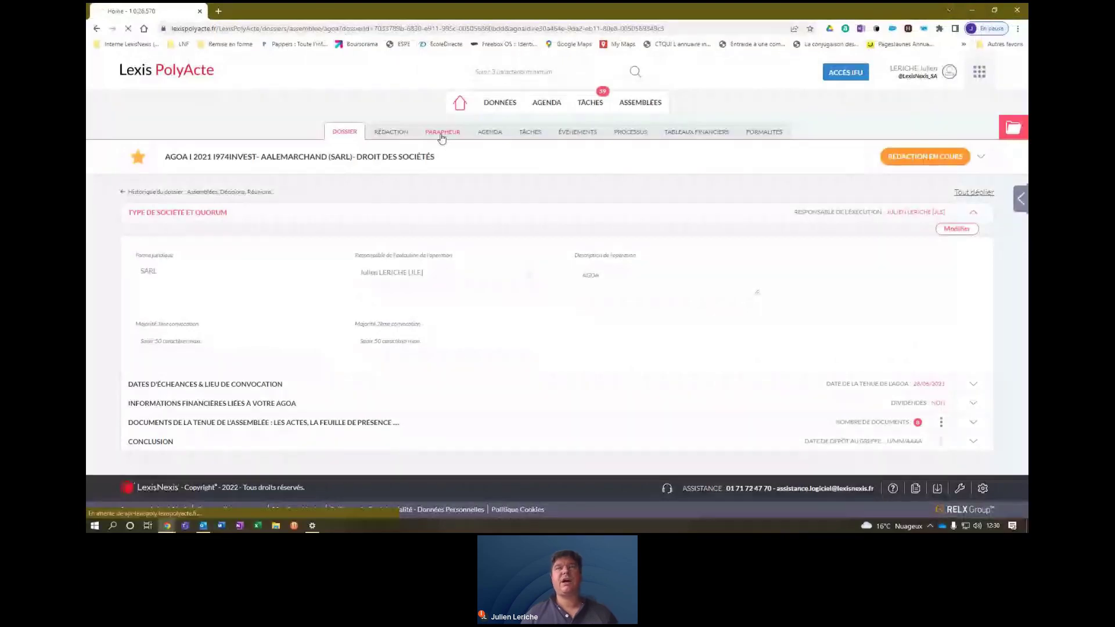
{"action": "left_click", "coordinate": [441, 134]}
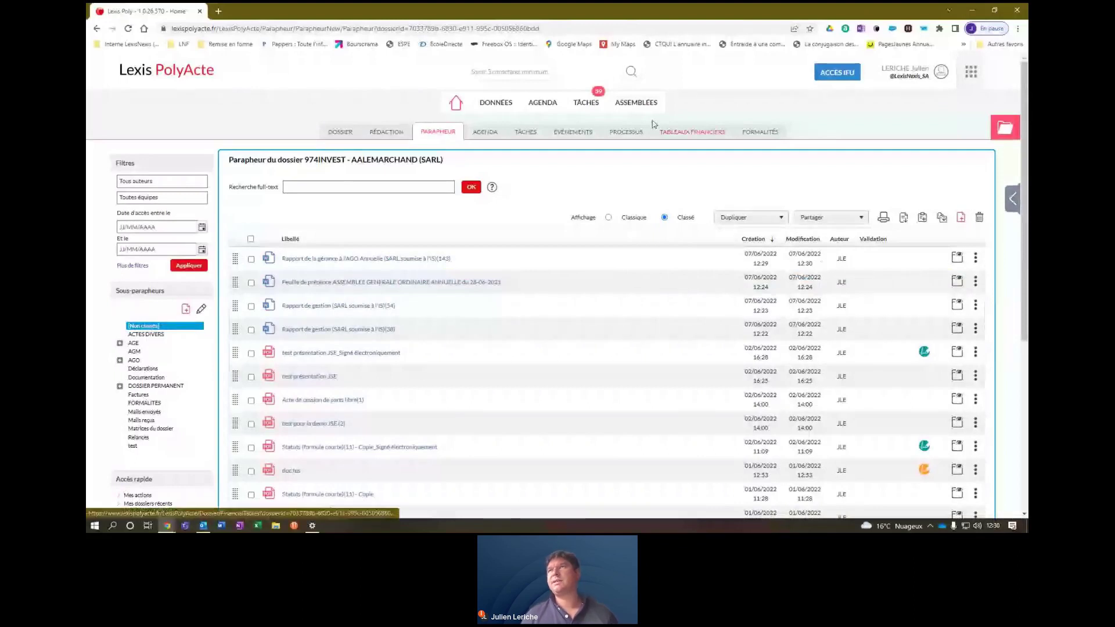
{"action": "left_click", "coordinate": [636, 102]}
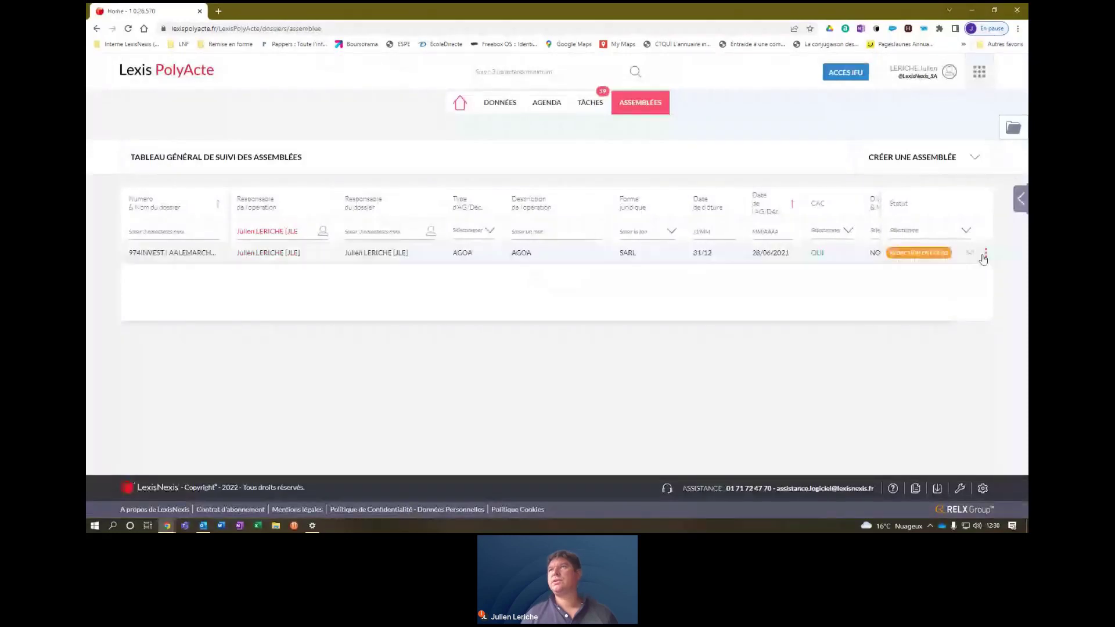
{"action": "left_click", "coordinate": [985, 255]}
{"action": "left_click", "coordinate": [937, 252]}
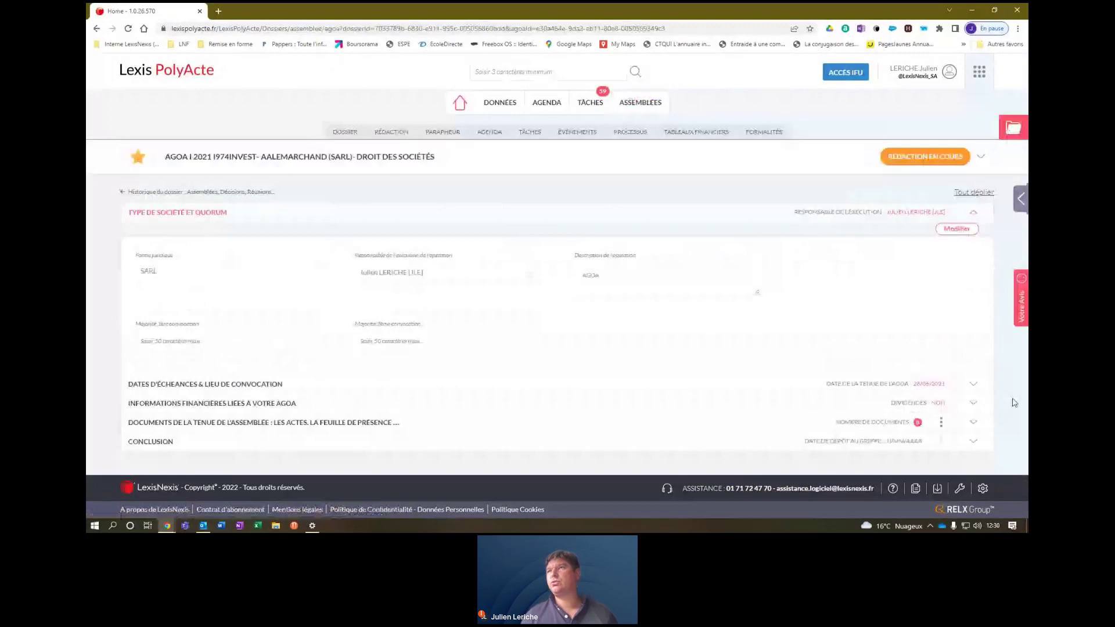
Set the Rapport de la gérance status to Validé with date 07/06/2022.
{"action": "left_click", "coordinate": [934, 424]}
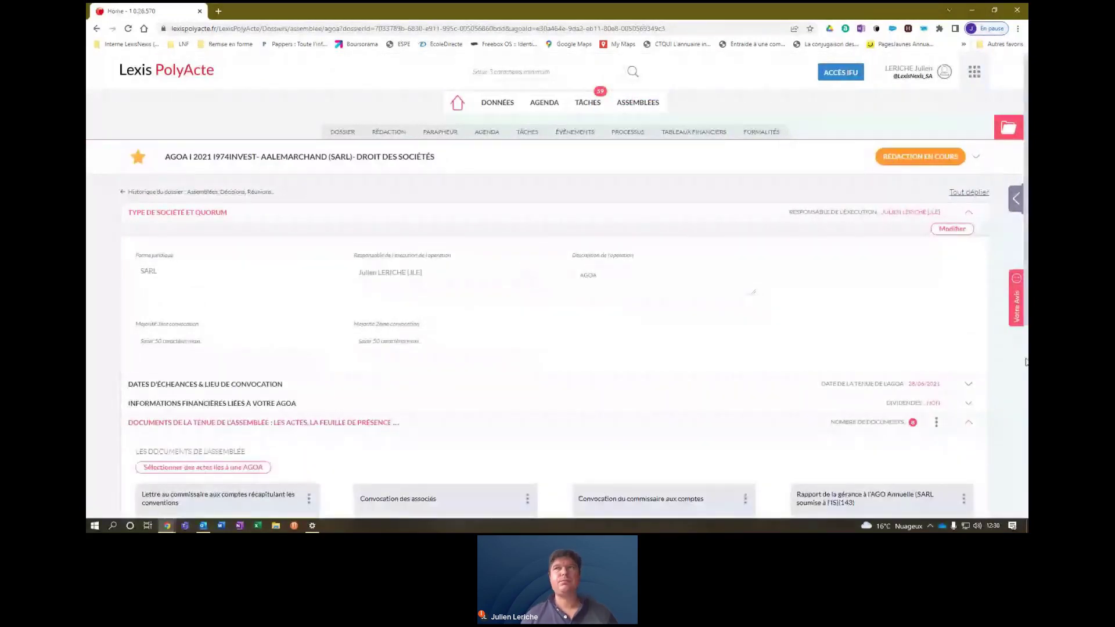
{"action": "scroll", "coordinate": [1026, 340], "scroll_direction": "down", "scroll_amount": 3}
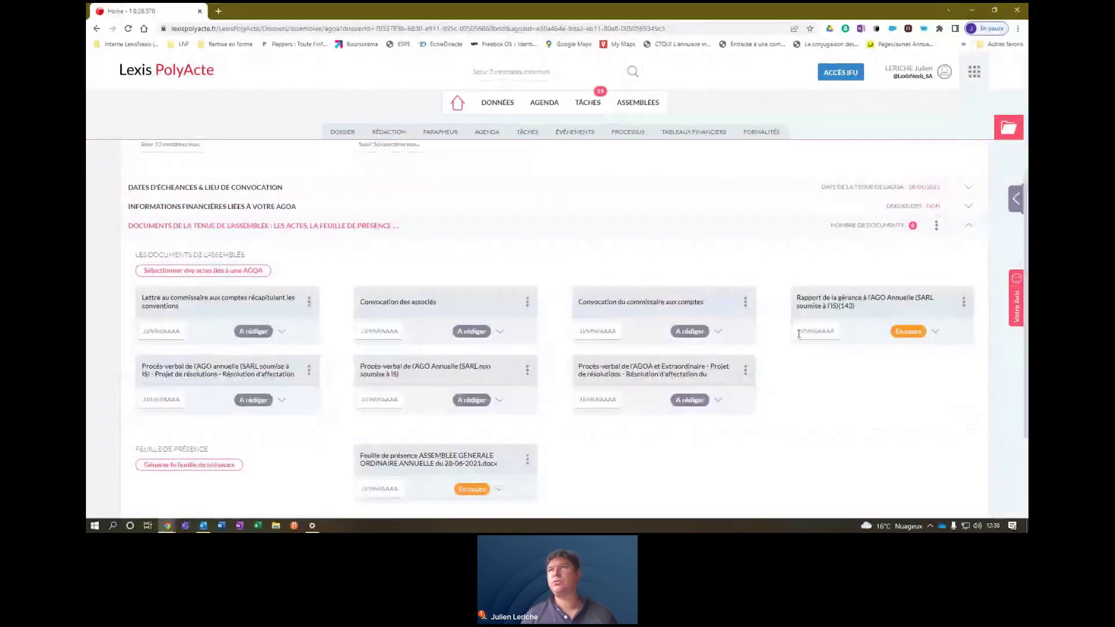
{"action": "left_click", "coordinate": [934, 332]}
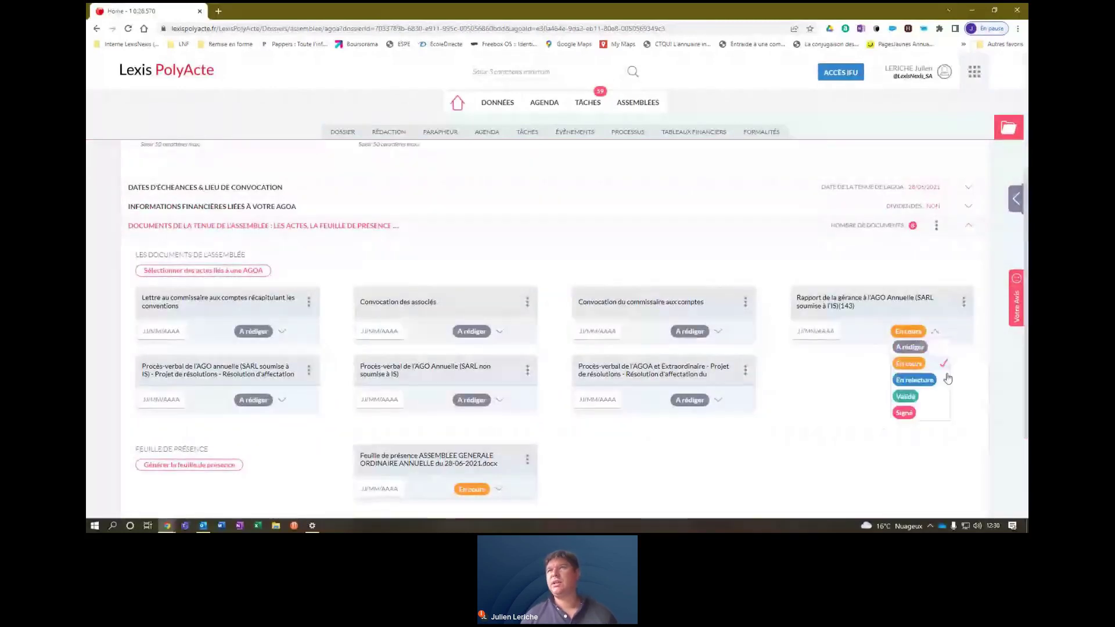
{"action": "left_click", "coordinate": [908, 398]}
{"action": "left_click", "coordinate": [819, 331]}
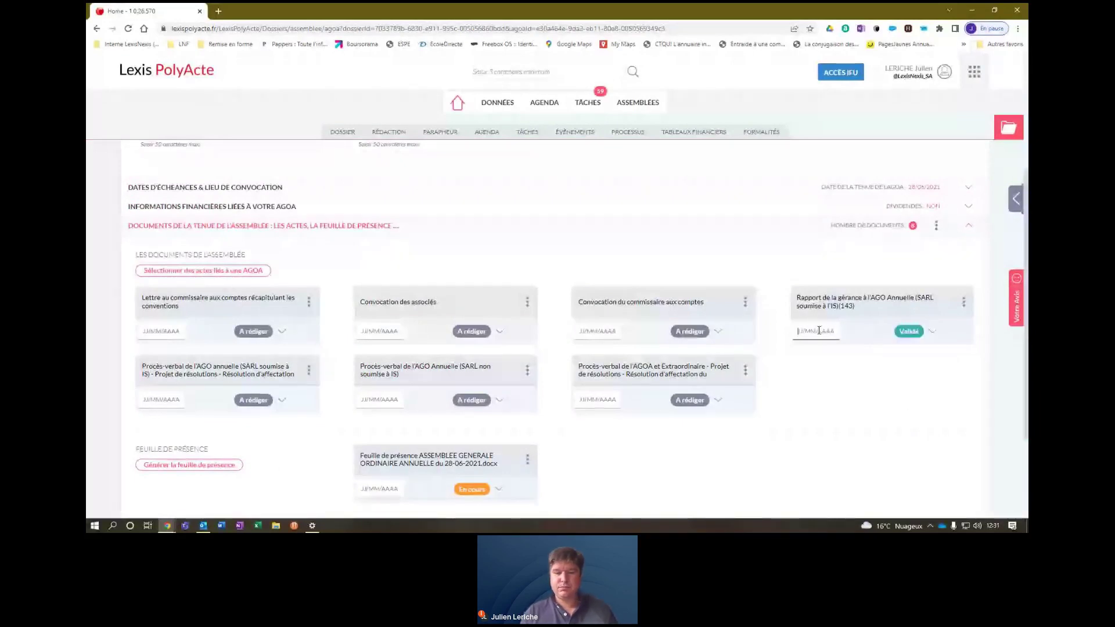
{"action": "type", "text": "071"}
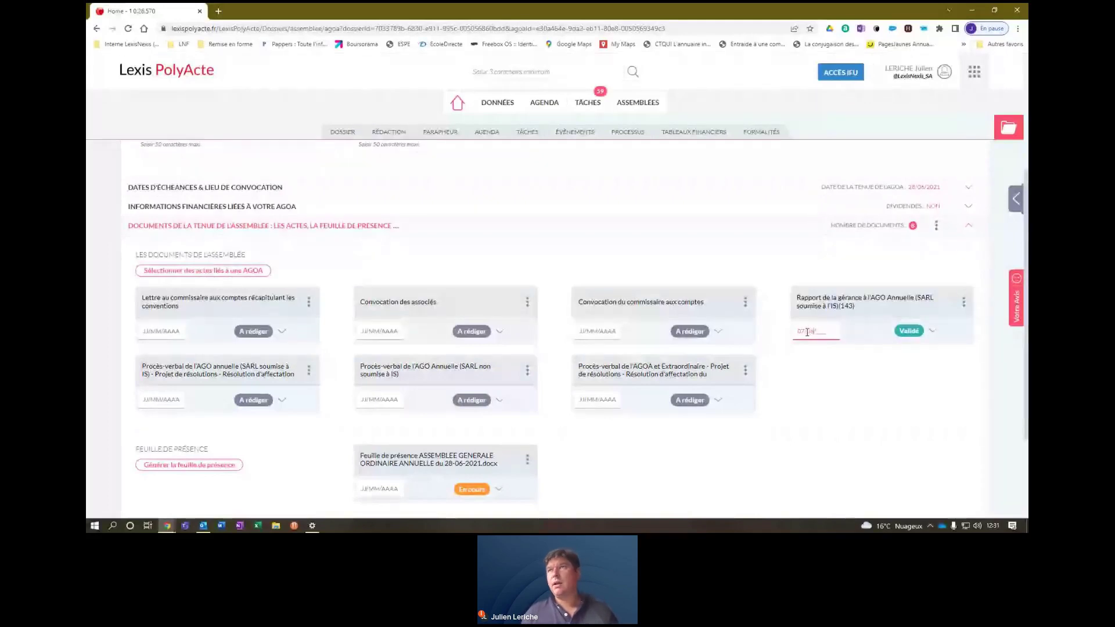
{"action": "type", "text": "62022"}
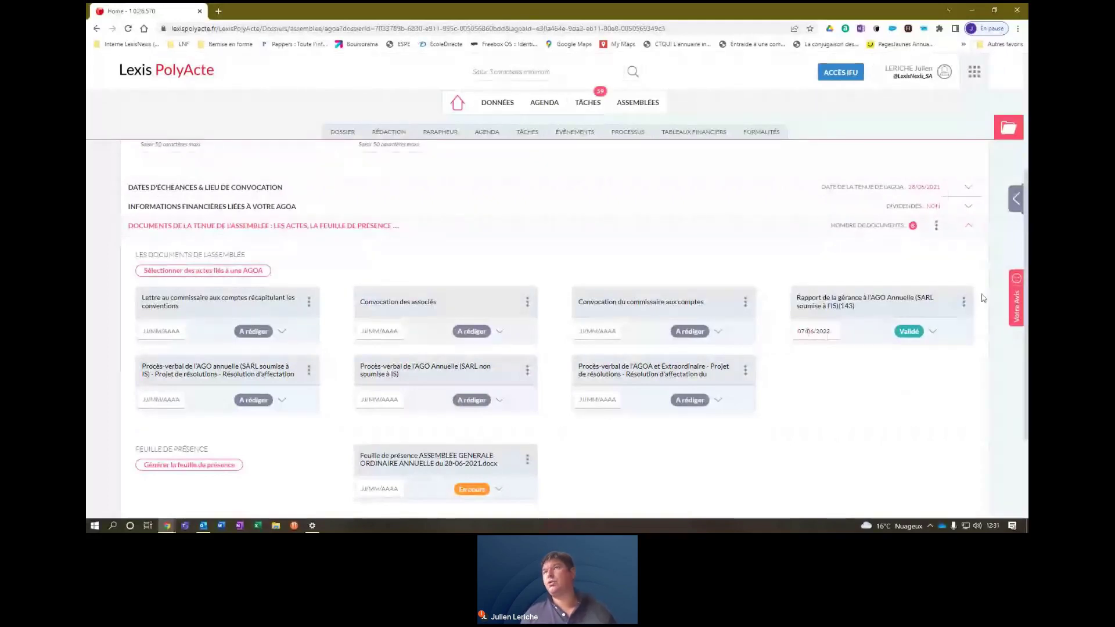
Review the report's and all assembly documents' action lists, then switch to the Parapheur list.
{"action": "left_click", "coordinate": [964, 303]}
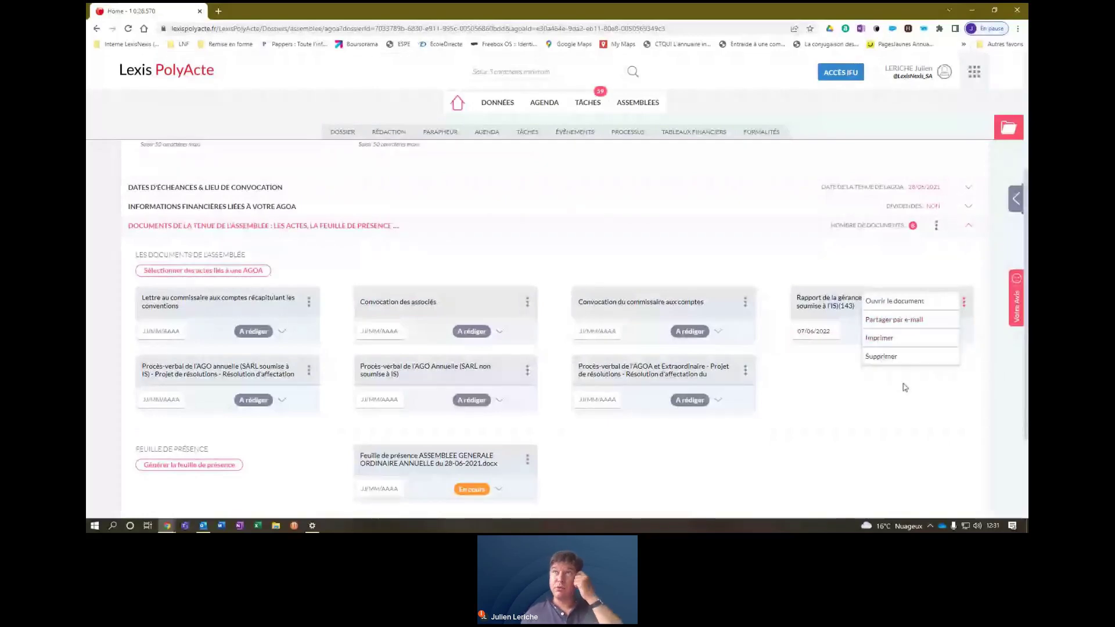
{"action": "left_click", "coordinate": [936, 225]}
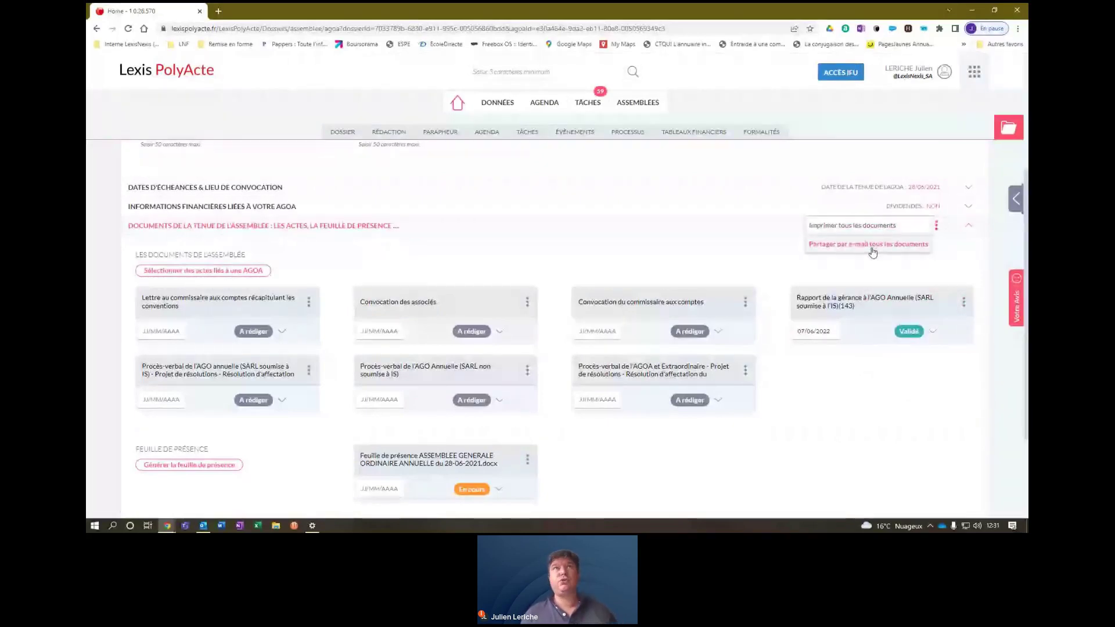
{"action": "left_click", "coordinate": [915, 395]}
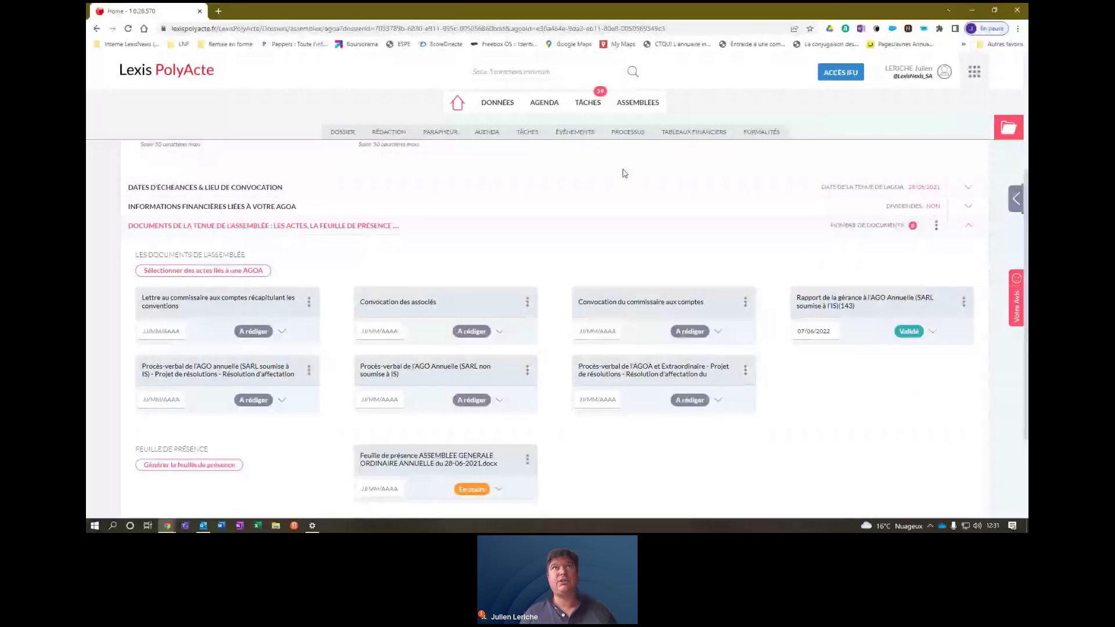
{"action": "left_click", "coordinate": [441, 133]}
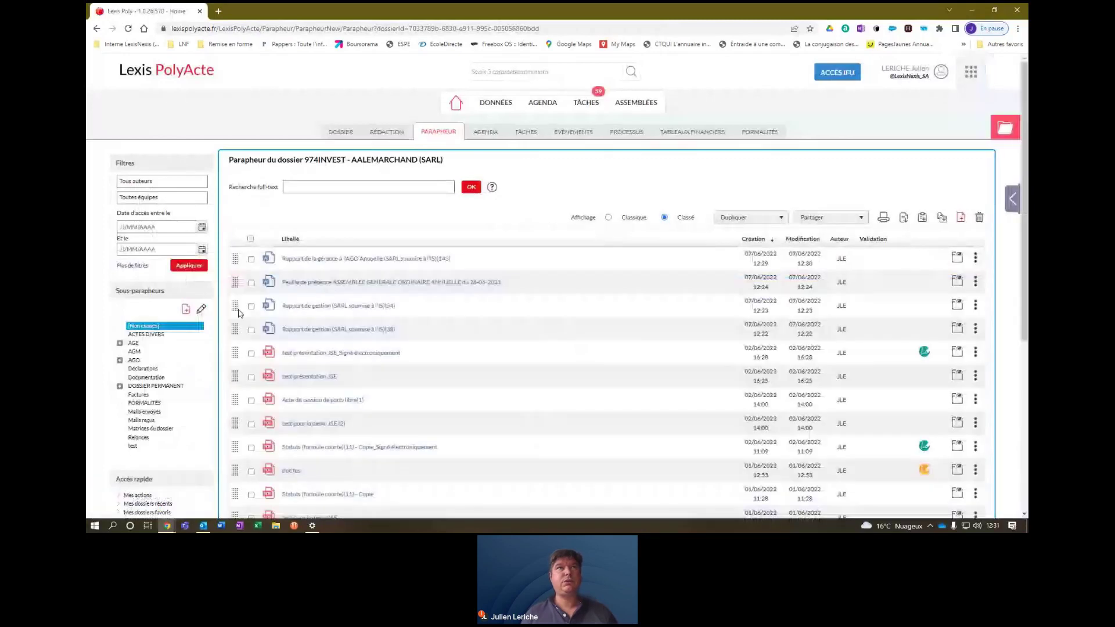
Send the management report and attendance sheet for signature via Comptexpert and convert them to PDF.
{"action": "left_click", "coordinate": [251, 259]}
{"action": "left_click", "coordinate": [251, 283]}
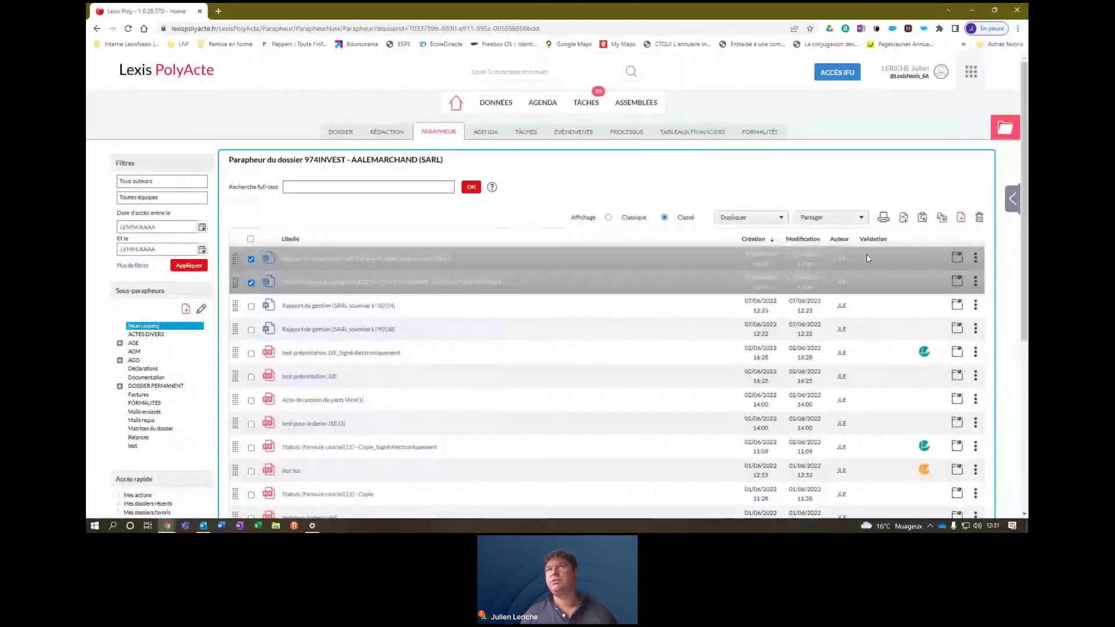
{"action": "left_click", "coordinate": [818, 219]}
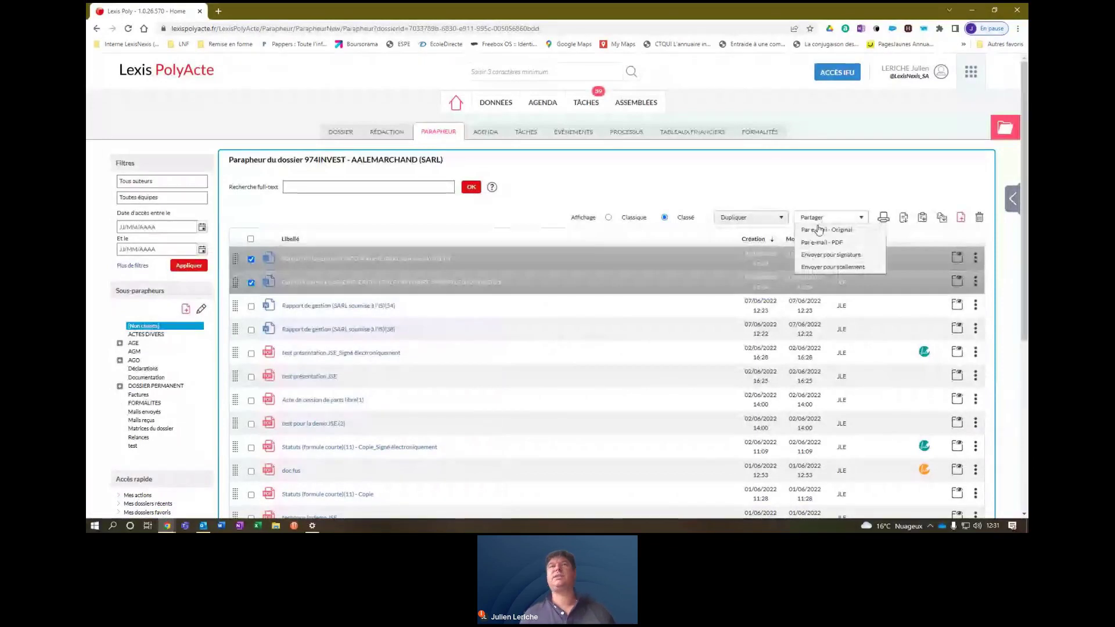
{"action": "left_click", "coordinate": [831, 256]}
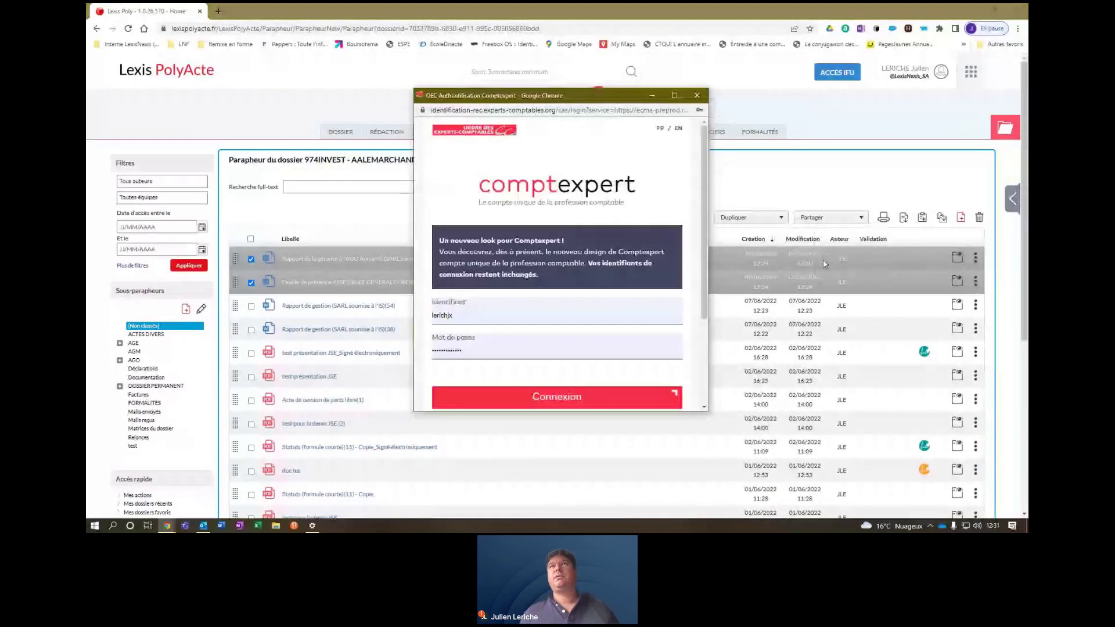
{"action": "left_click", "coordinate": [594, 393]}
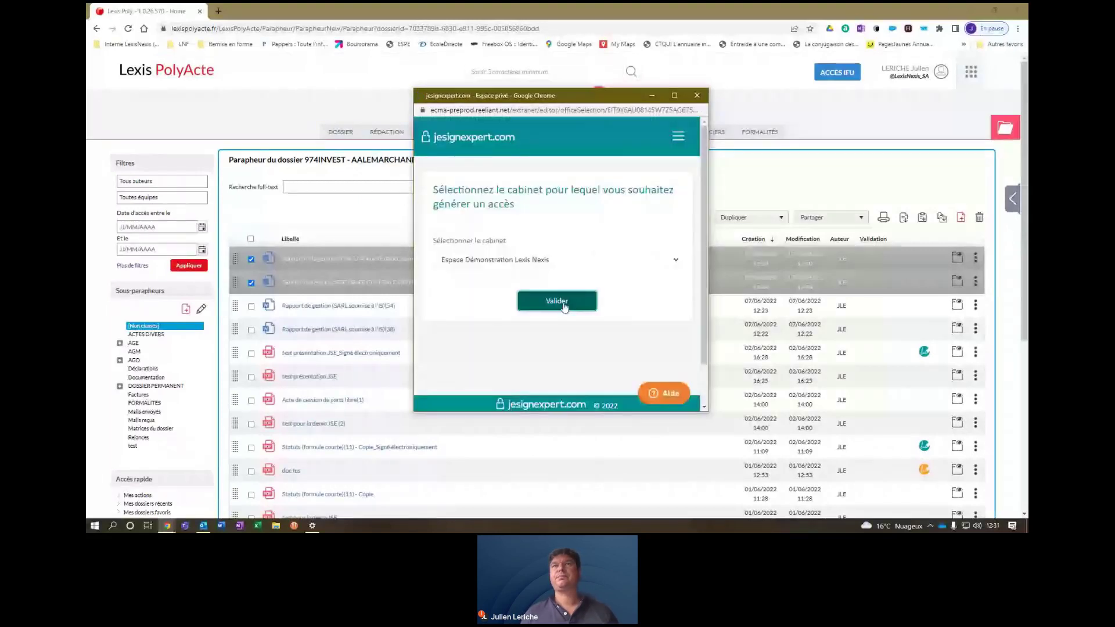
{"action": "left_click", "coordinate": [564, 307]}
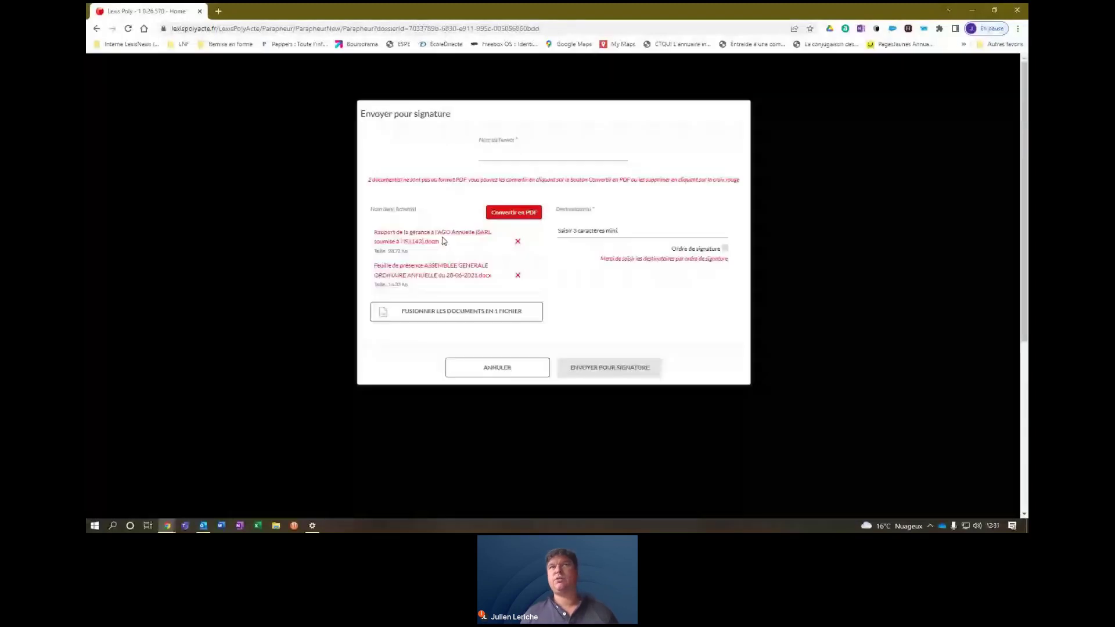
{"action": "left_click", "coordinate": [513, 213]}
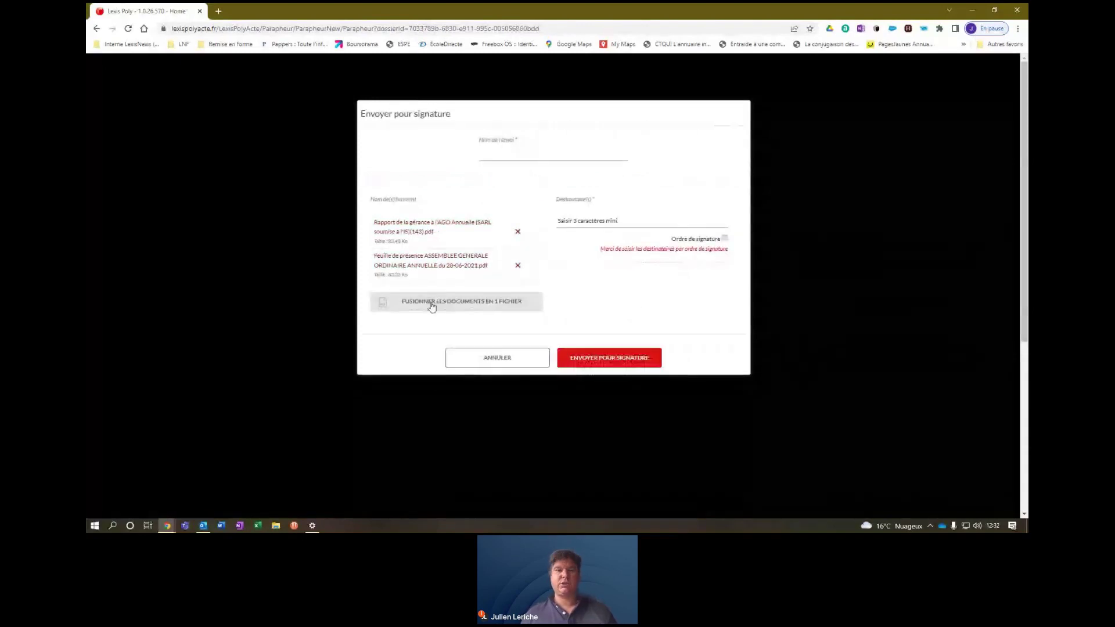
Merge both documents into one PDF named 'fusion ag' and name the envelope 'projet ag'.
{"action": "left_click", "coordinate": [431, 301]}
{"action": "left_click", "coordinate": [437, 330]}
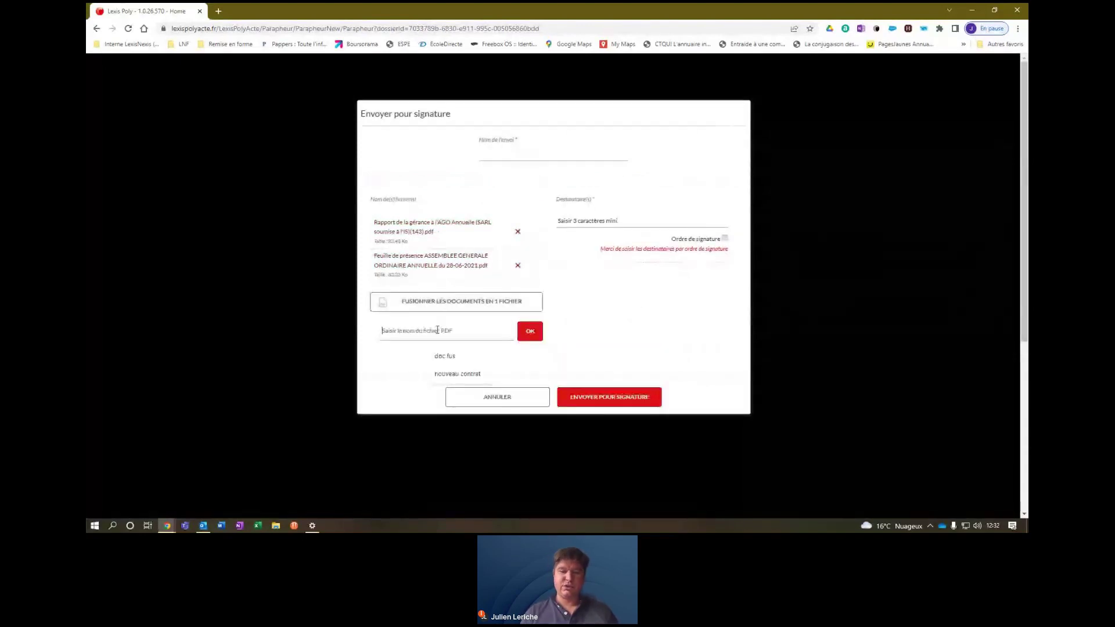
{"action": "type", "text": "fusion"}
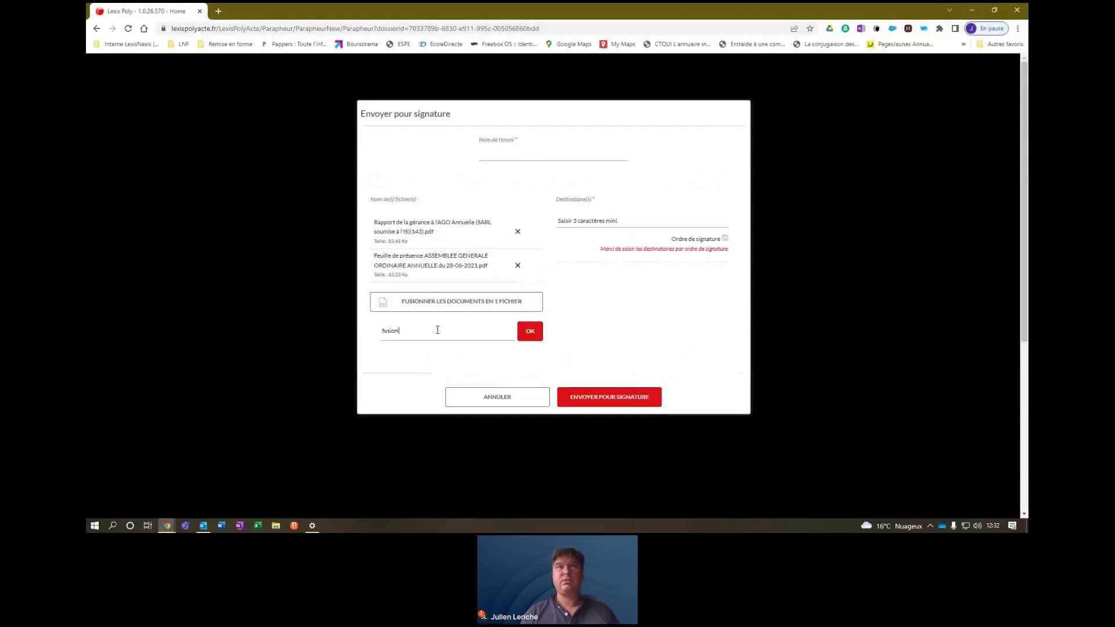
{"action": "type", "text": " ag"}
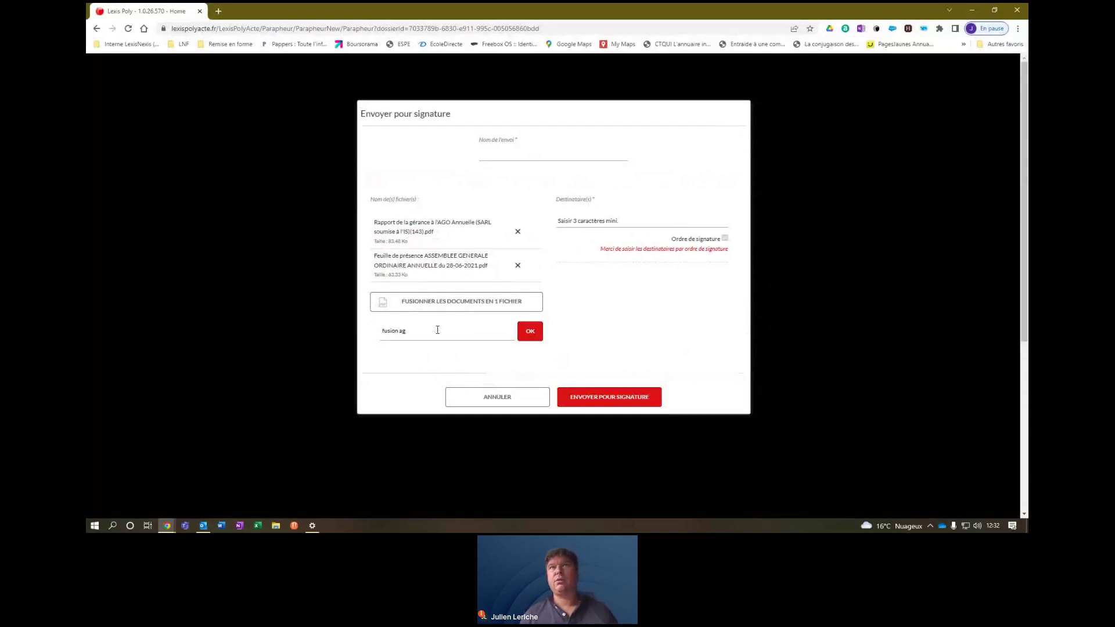
{"action": "left_click", "coordinate": [530, 332]}
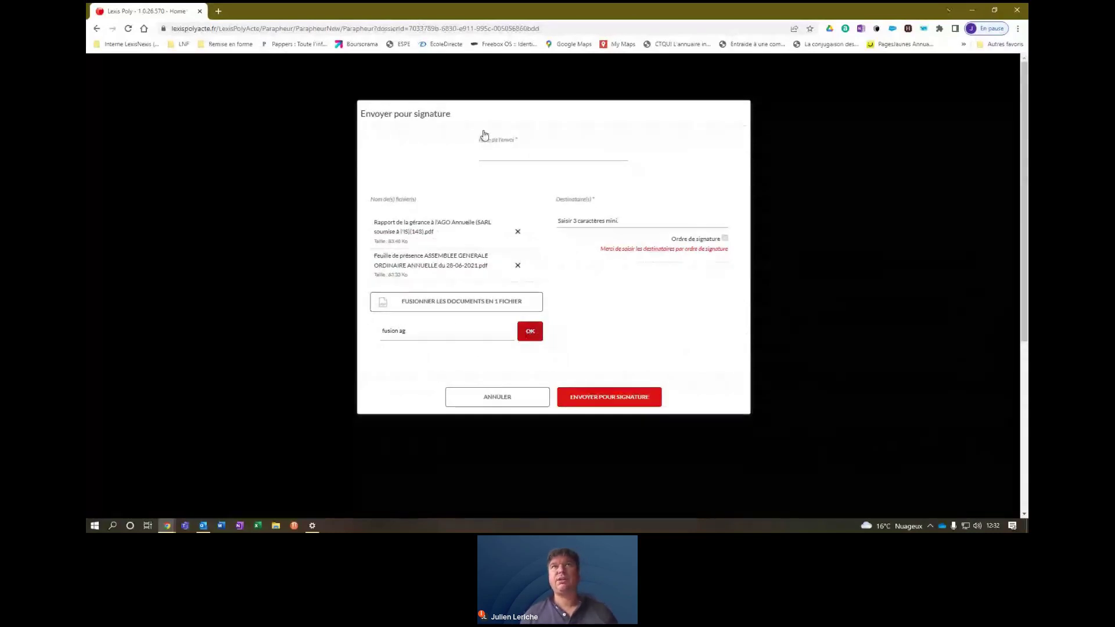
{"action": "left_click", "coordinate": [510, 156]}
{"action": "type", "text": "pro"}
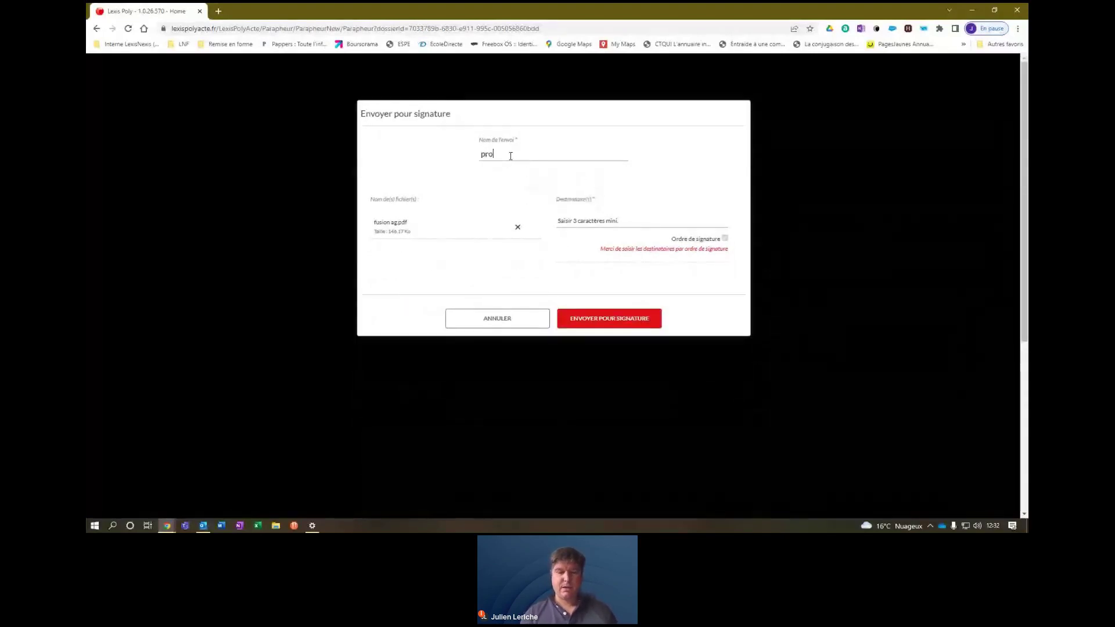
{"action": "type", "text": "jet ag"}
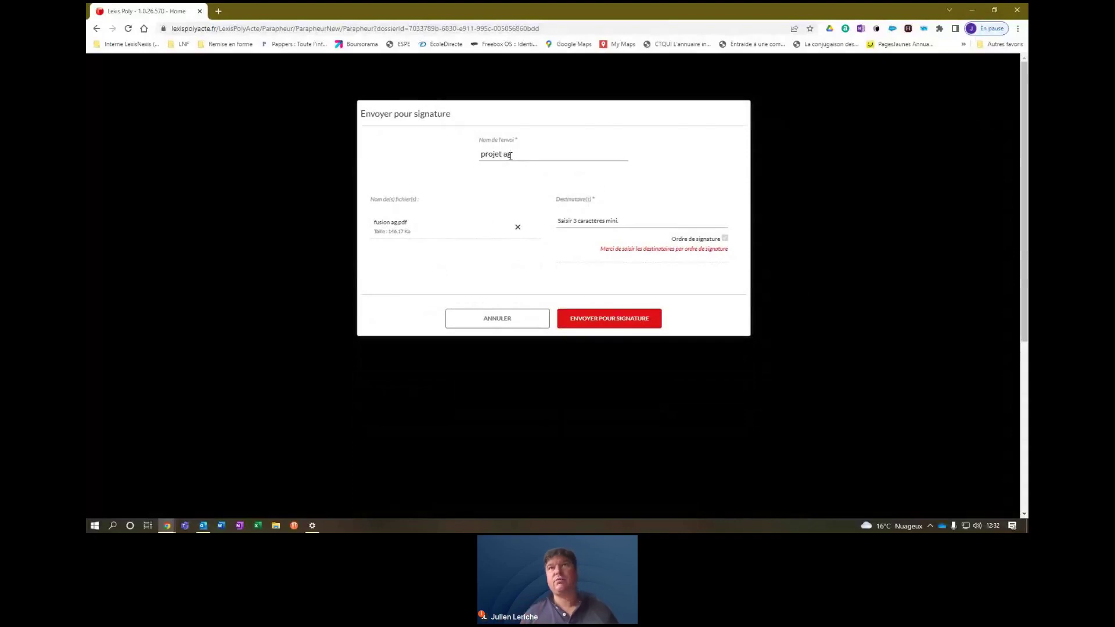
Add the company manager and a second signer as recipients and send for signature.
{"action": "left_click", "coordinate": [619, 324]}
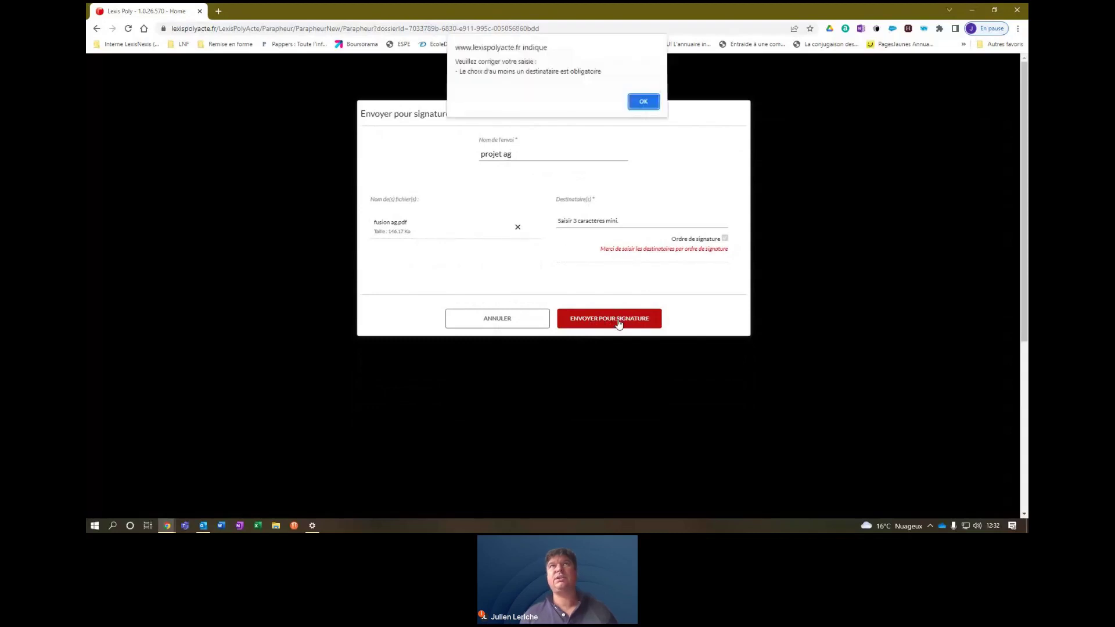
{"action": "left_click", "coordinate": [650, 105]}
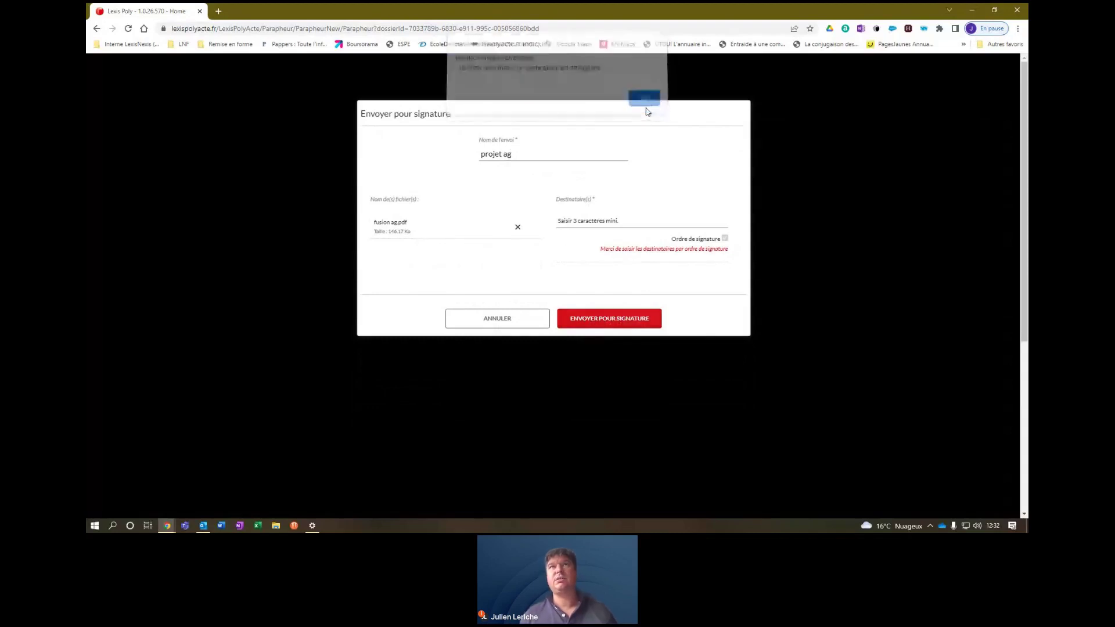
{"action": "left_click", "coordinate": [607, 223]}
{"action": "left_click", "coordinate": [588, 233]}
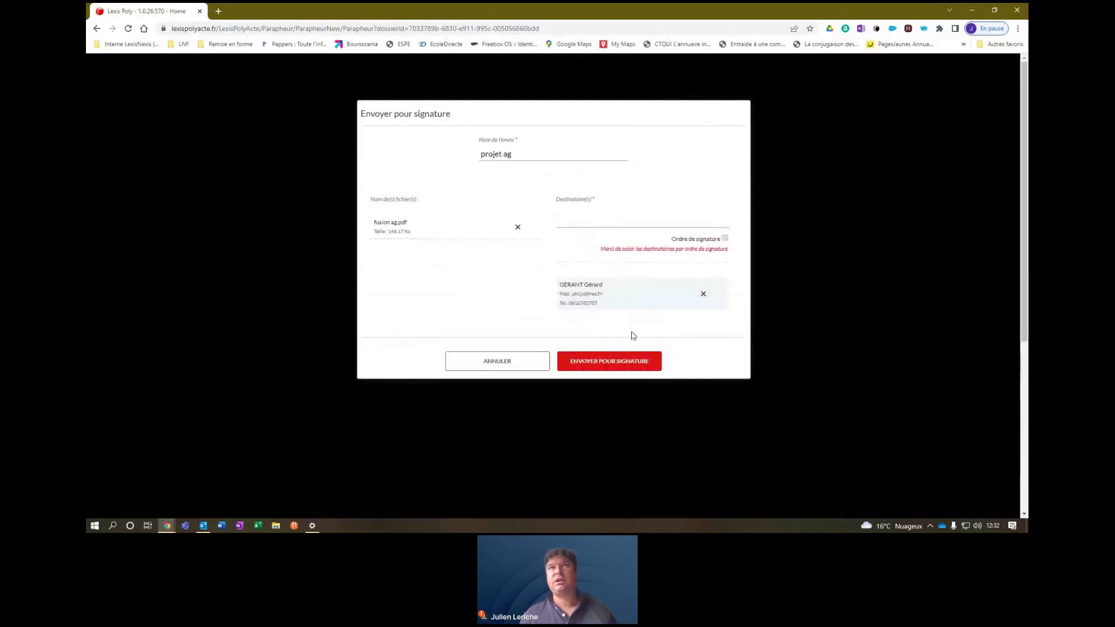
{"action": "left_click", "coordinate": [572, 219]}
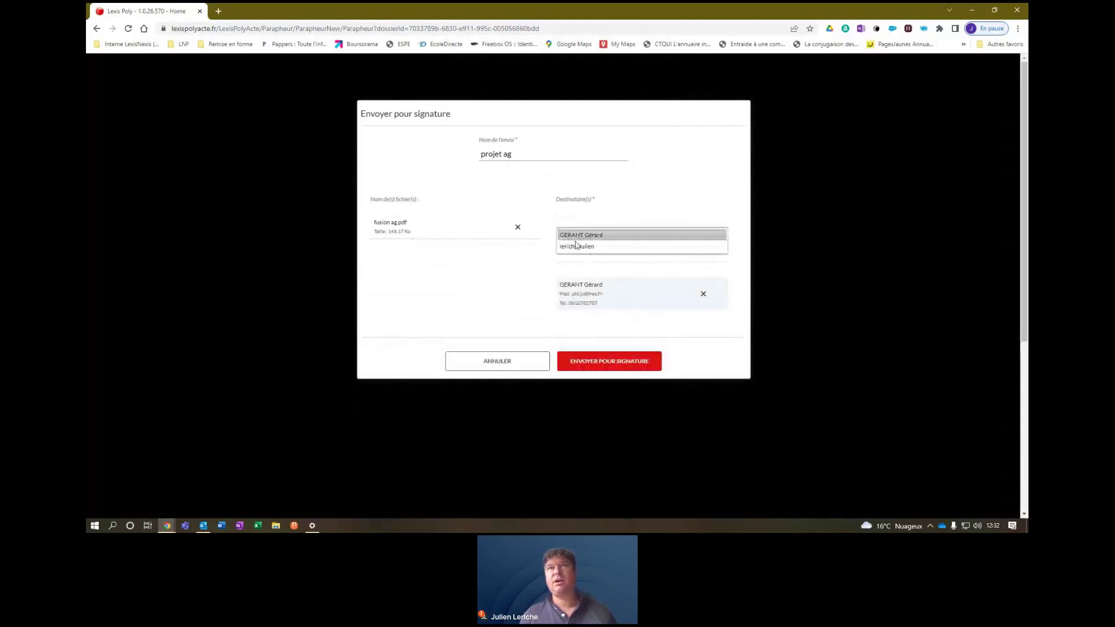
{"action": "left_click", "coordinate": [576, 244]}
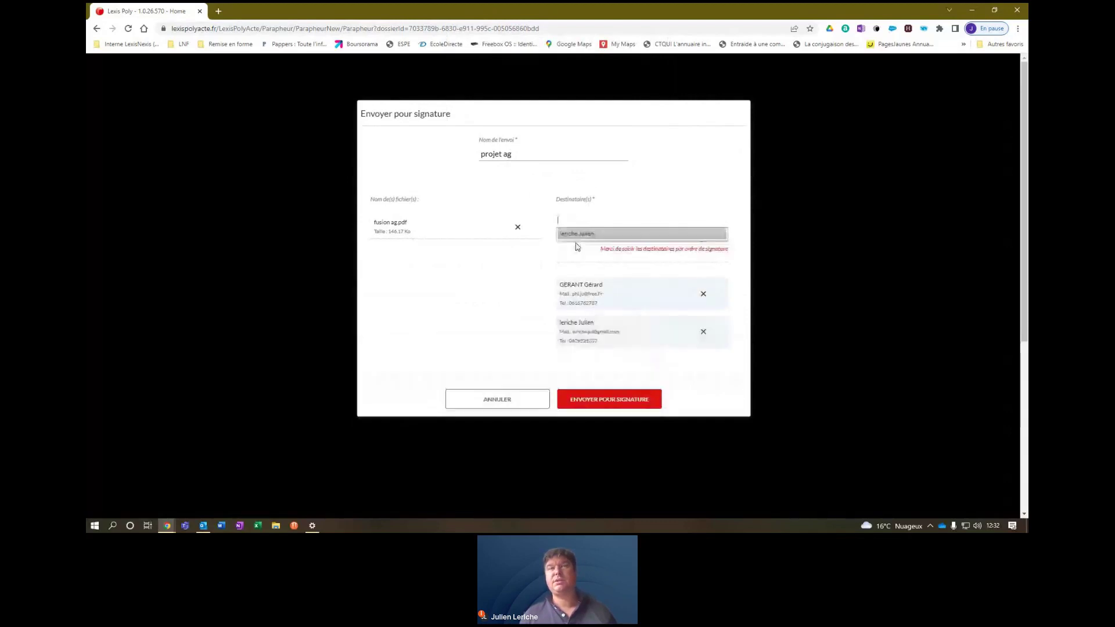
{"action": "left_click", "coordinate": [610, 406]}
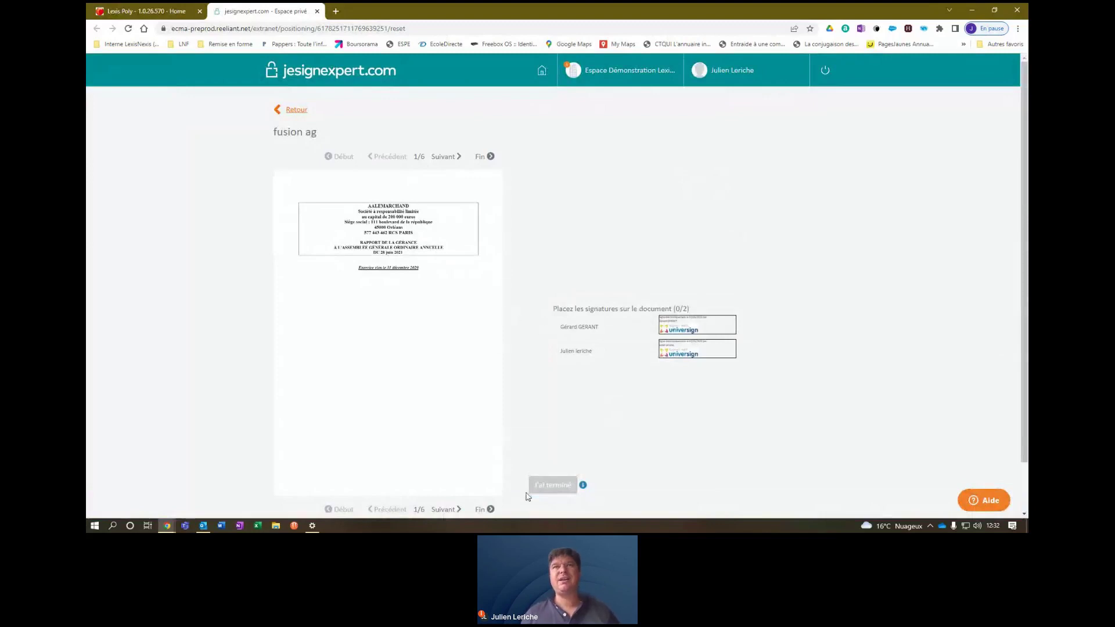
Place both signatories' boxes on page 6/6 of fusion ag and save the placements.
{"action": "left_click", "coordinate": [457, 510]}
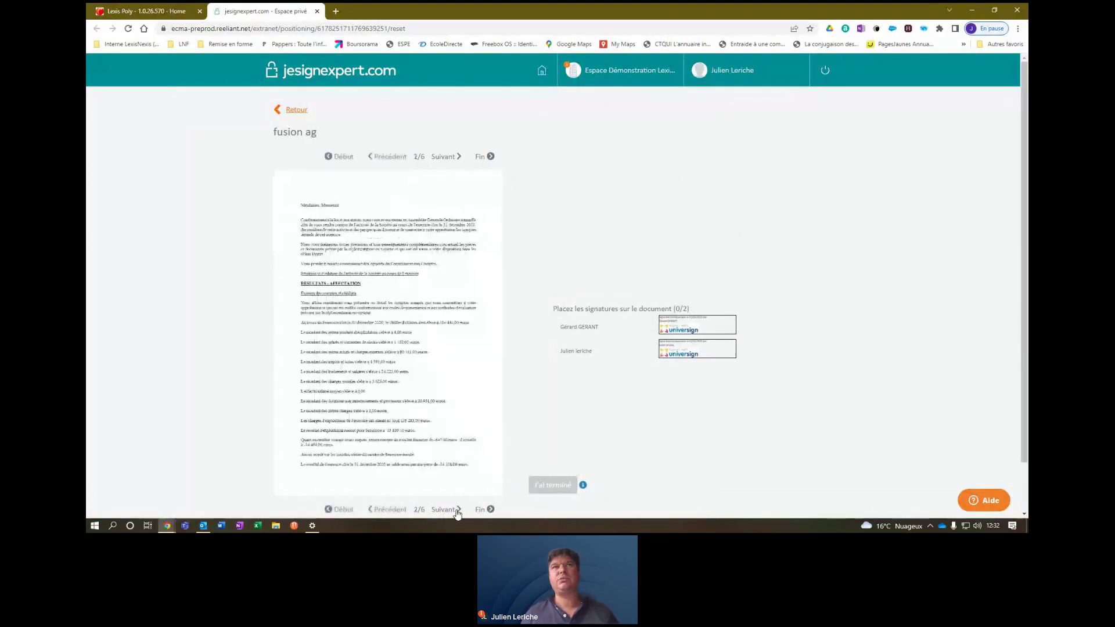
{"action": "left_click", "coordinate": [457, 510]}
{"action": "left_click", "coordinate": [457, 510]}
{"action": "left_click", "coordinate": [457, 510]}
{"action": "left_click", "coordinate": [457, 510]}
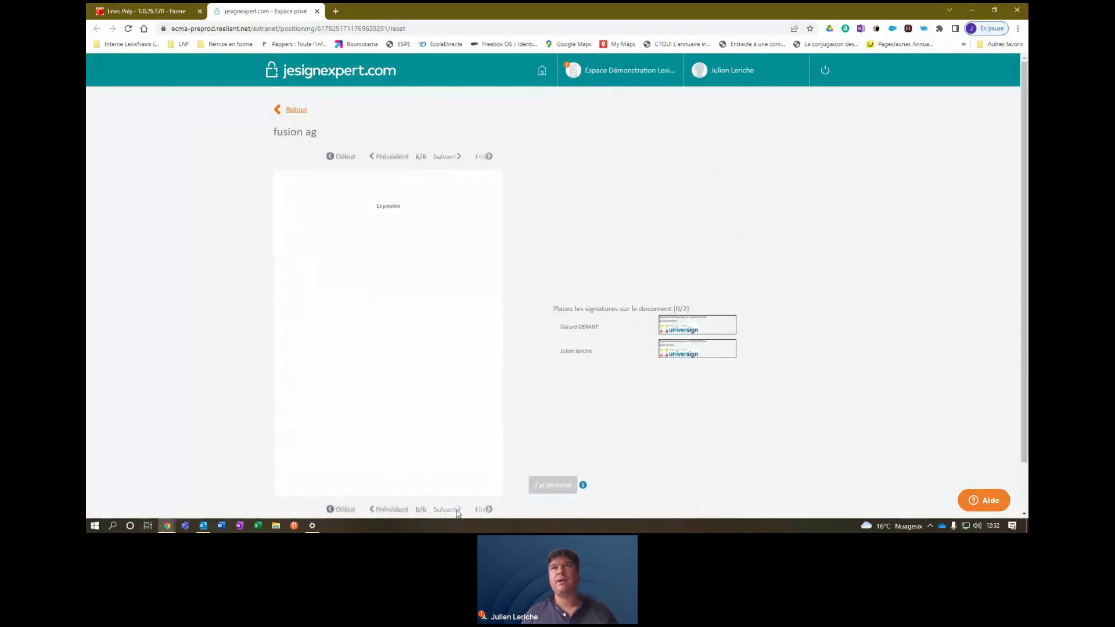
{"action": "left_click_drag", "start_coordinate": [696, 320], "coordinate": [347, 269]}
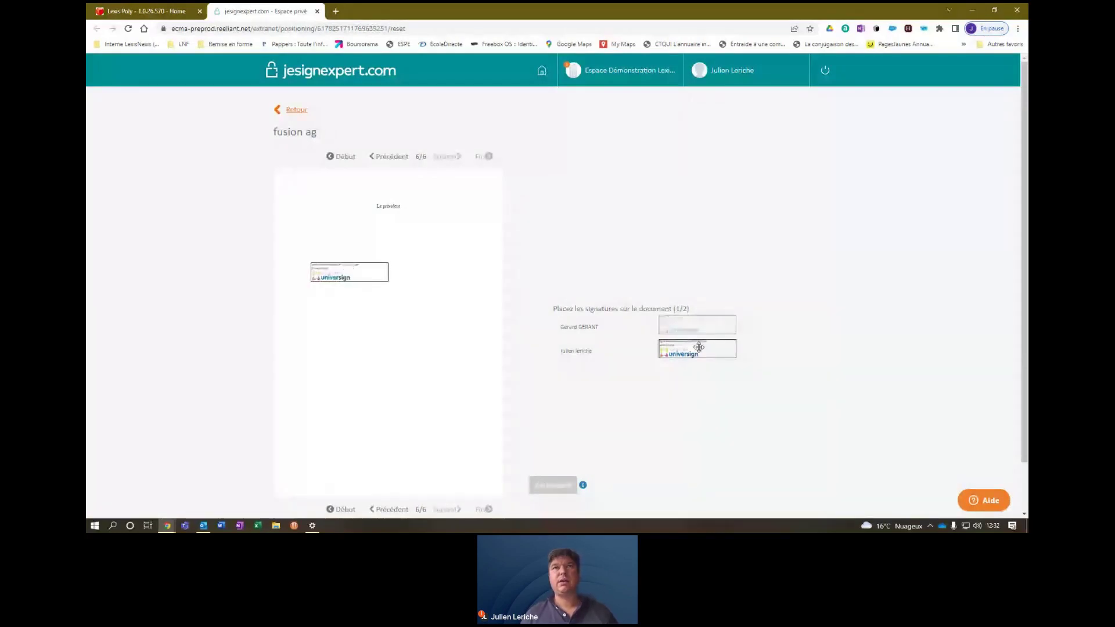
{"action": "left_click_drag", "start_coordinate": [699, 348], "coordinate": [440, 270]}
{"action": "left_click", "coordinate": [552, 485]}
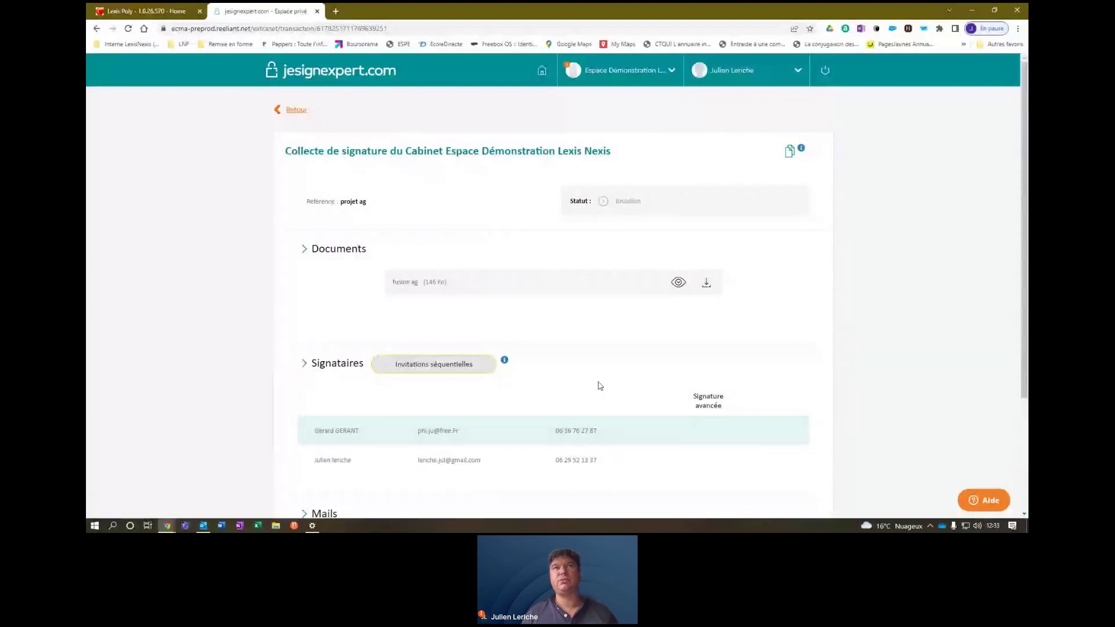
Validate and launch the 'projet ag' signature collection, then close the jesignexpert tab.
{"action": "scroll", "coordinate": [1025, 443], "scroll_direction": "down", "scroll_amount": 1}
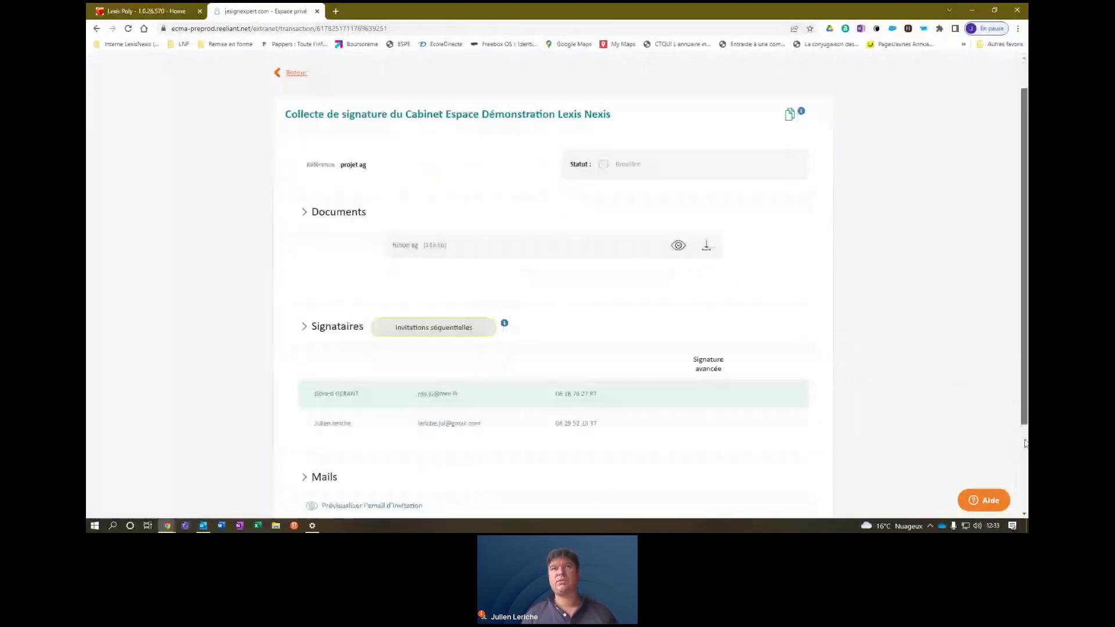
{"action": "scroll", "coordinate": [1025, 443], "scroll_direction": "down", "scroll_amount": 2}
{"action": "left_click", "coordinate": [615, 446]}
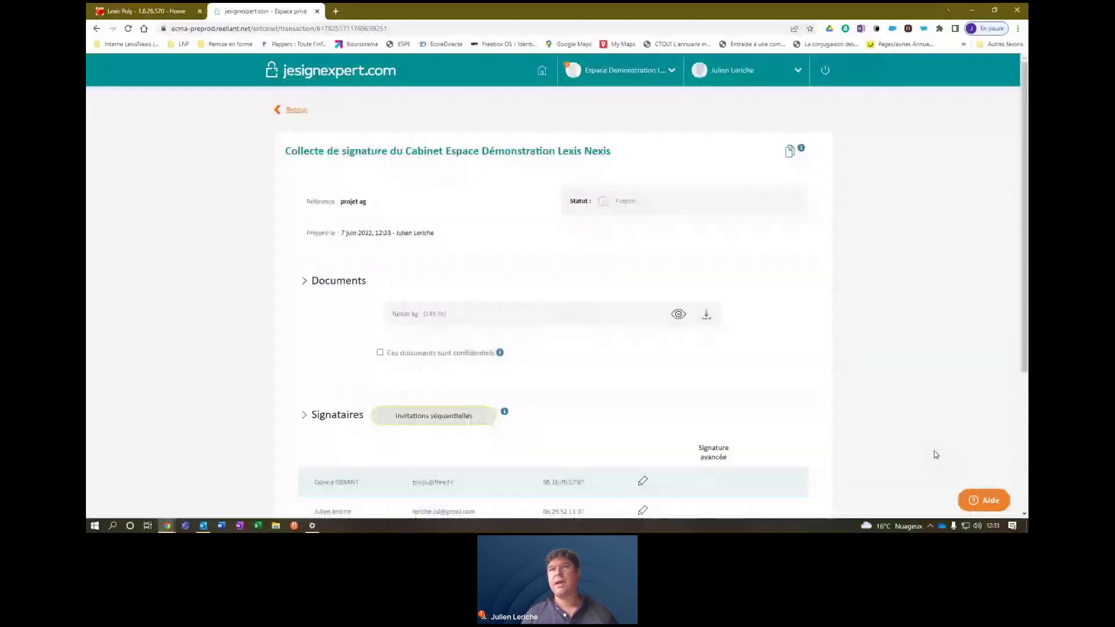
{"action": "scroll", "coordinate": [1026, 363], "scroll_direction": "down", "scroll_amount": 3}
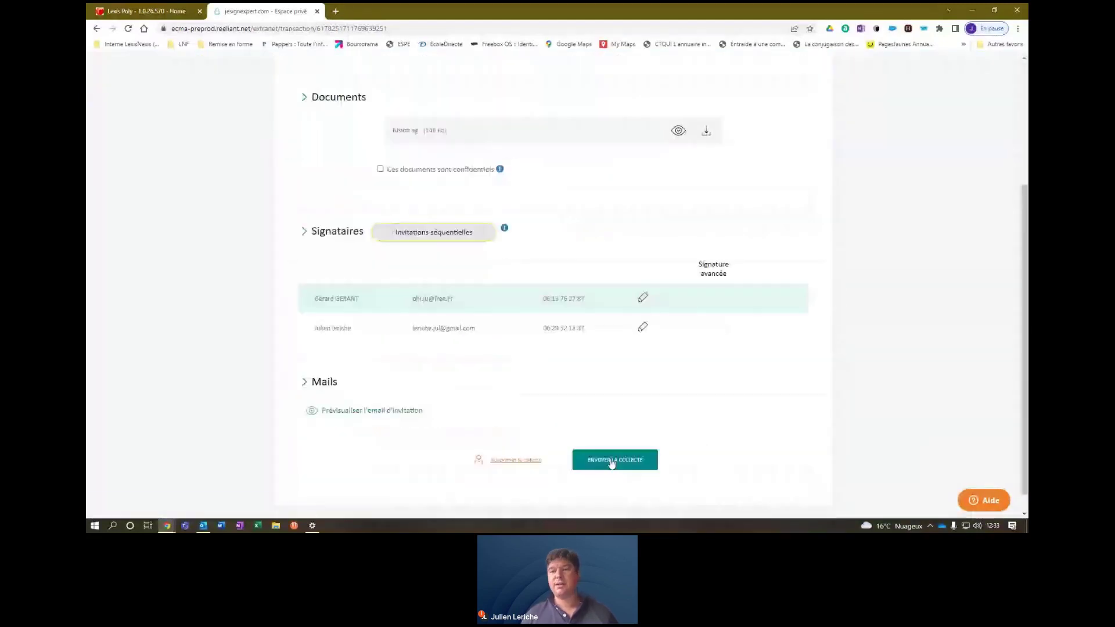
{"action": "left_click", "coordinate": [612, 461]}
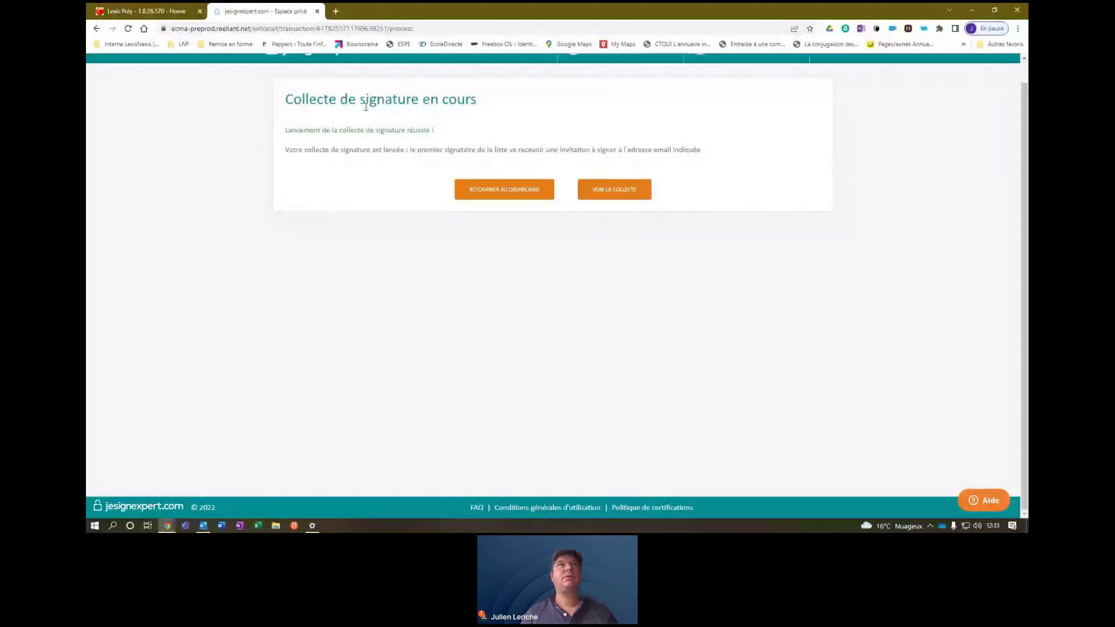
{"action": "left_click", "coordinate": [317, 11]}
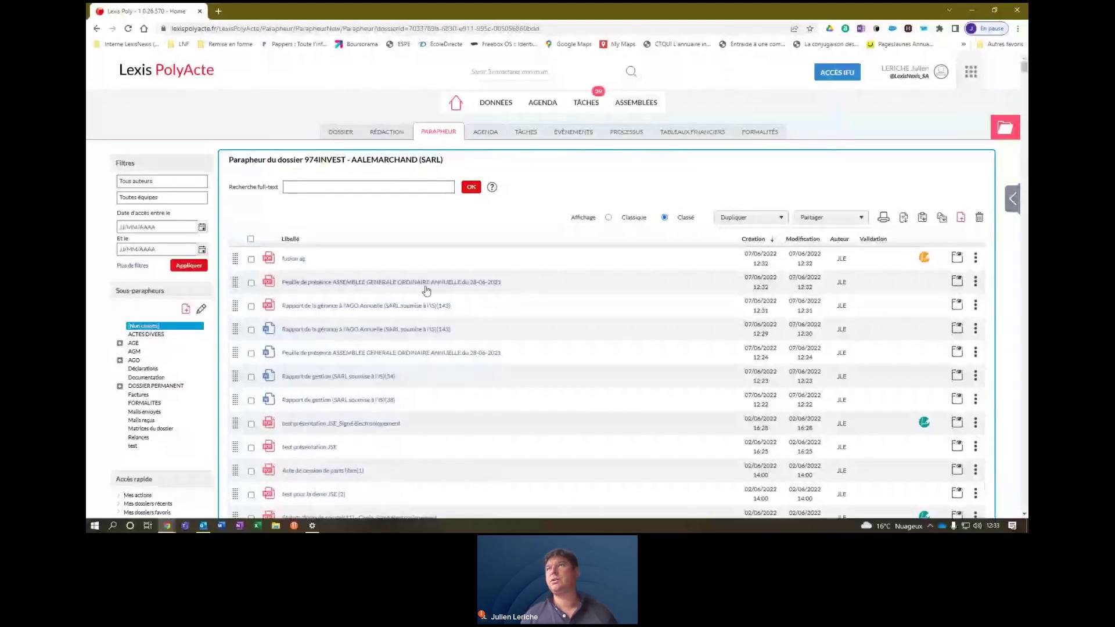
Check the fusion ag collection status, then open the documents to sign from the Outlook invitation.
{"action": "left_click", "coordinate": [924, 257]}
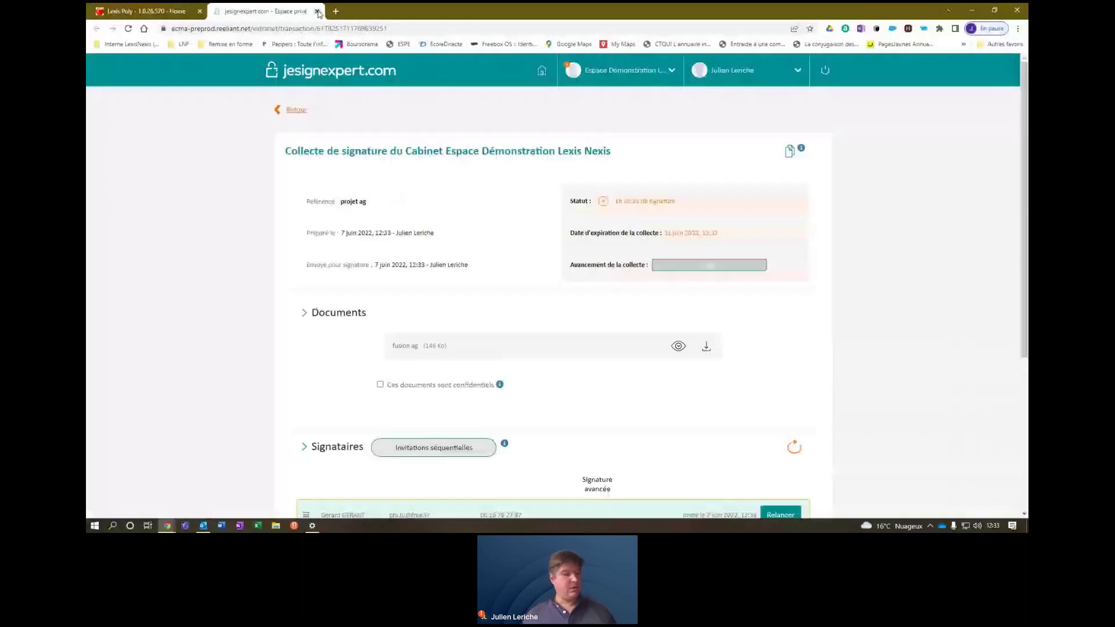
{"action": "left_click", "coordinate": [317, 11]}
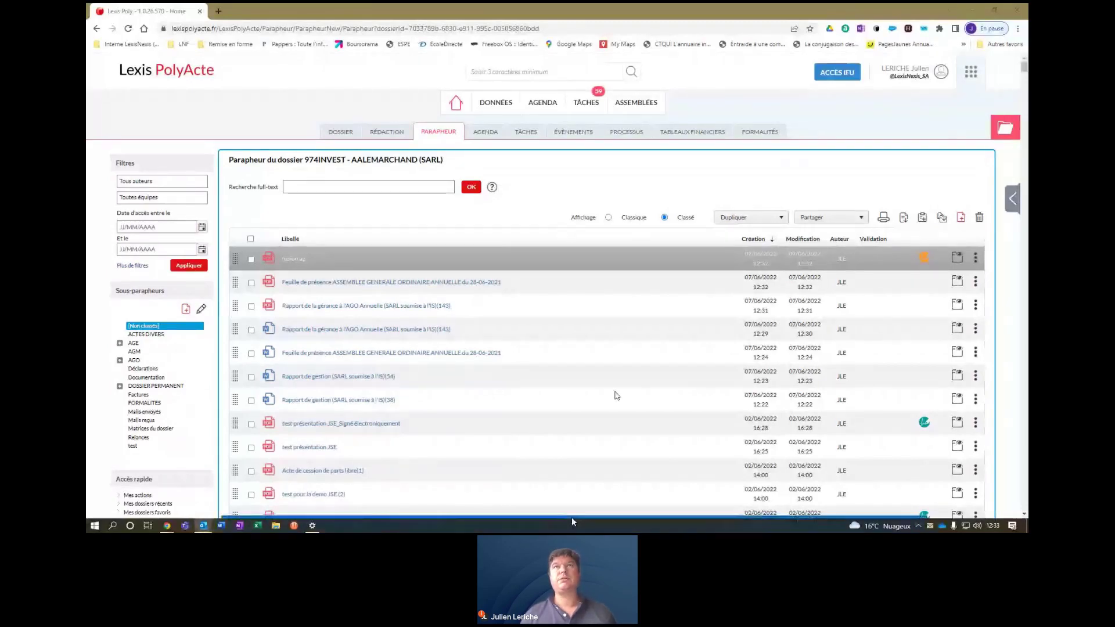
{"action": "left_click_drag", "start_coordinate": [572, 517], "coordinate": [530, 70]}
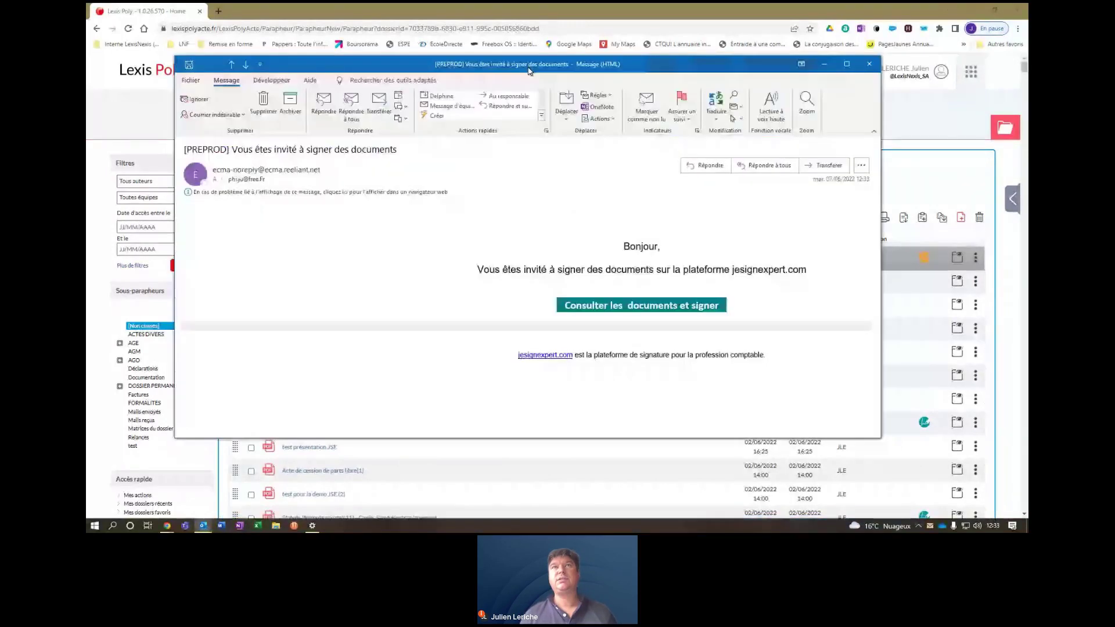
{"action": "left_click", "coordinate": [494, 304]}
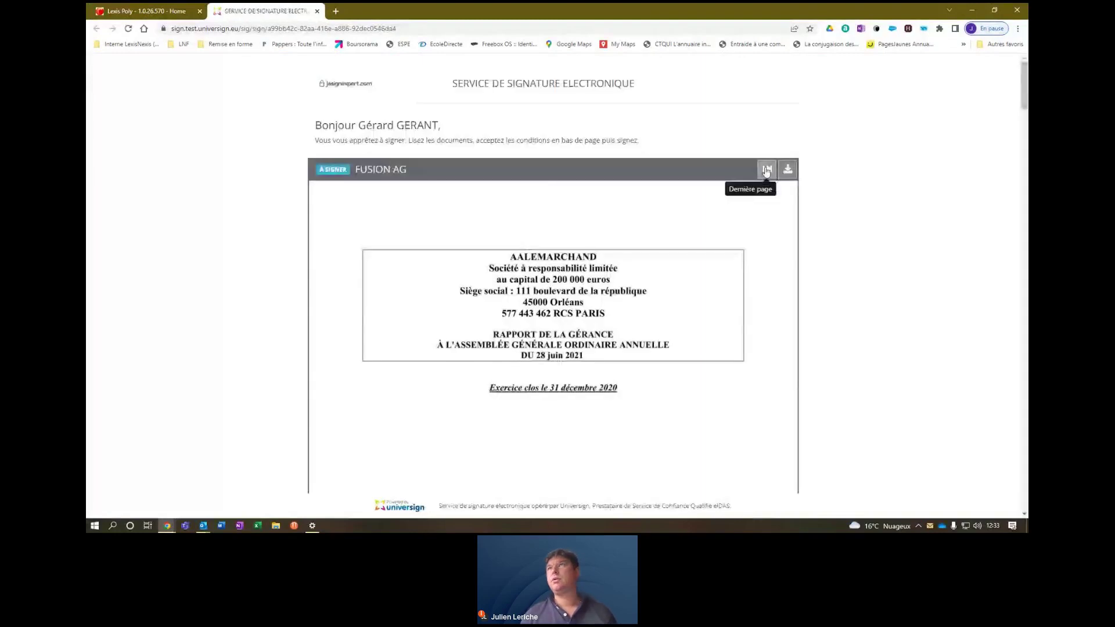
Accept the six-page fusion ag document and draw the signature in the pad.
{"action": "left_click_drag", "start_coordinate": [1022, 78], "coordinate": [1026, 496]}
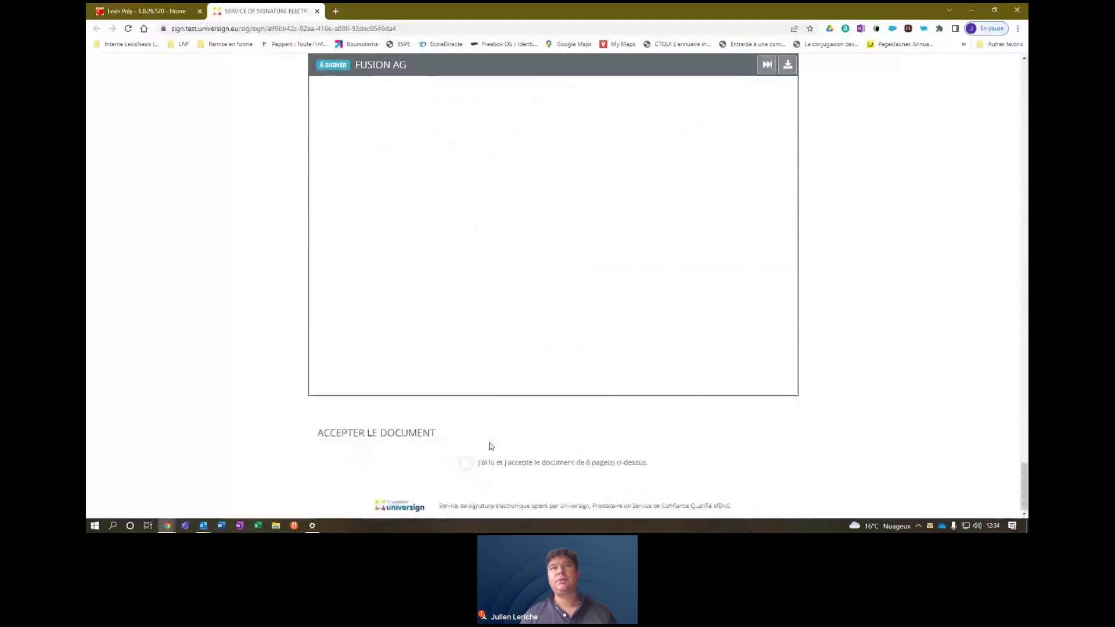
{"action": "left_click", "coordinate": [467, 464]}
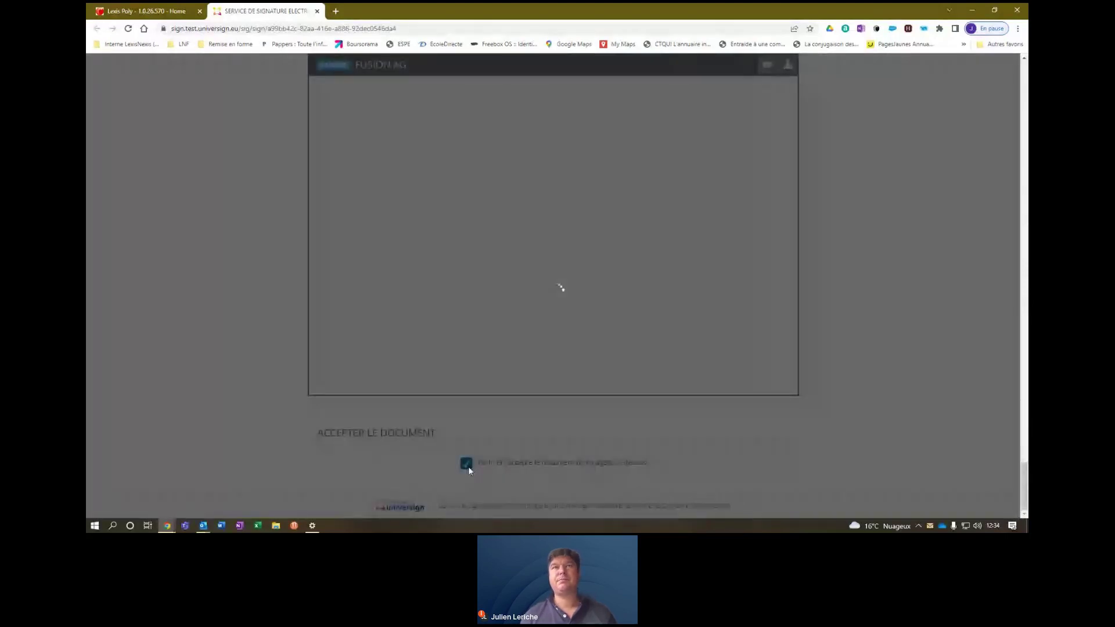
{"action": "scroll", "coordinate": [500, 326], "scroll_direction": "down", "scroll_amount": 3}
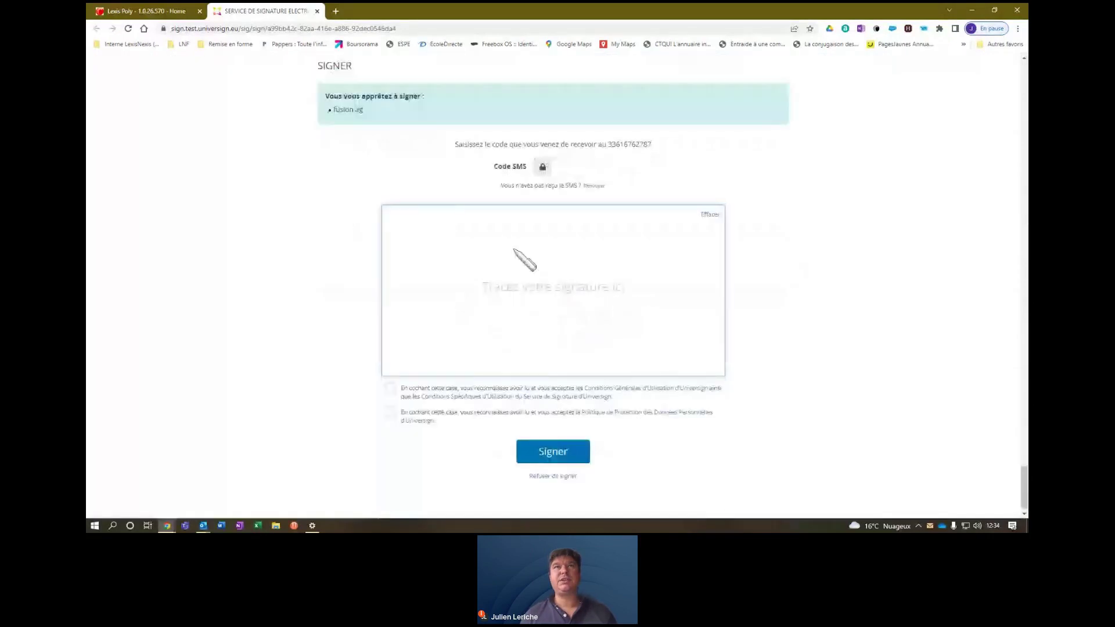
{"action": "left_click_drag", "start_coordinate": [497, 256], "coordinate": [576, 283]}
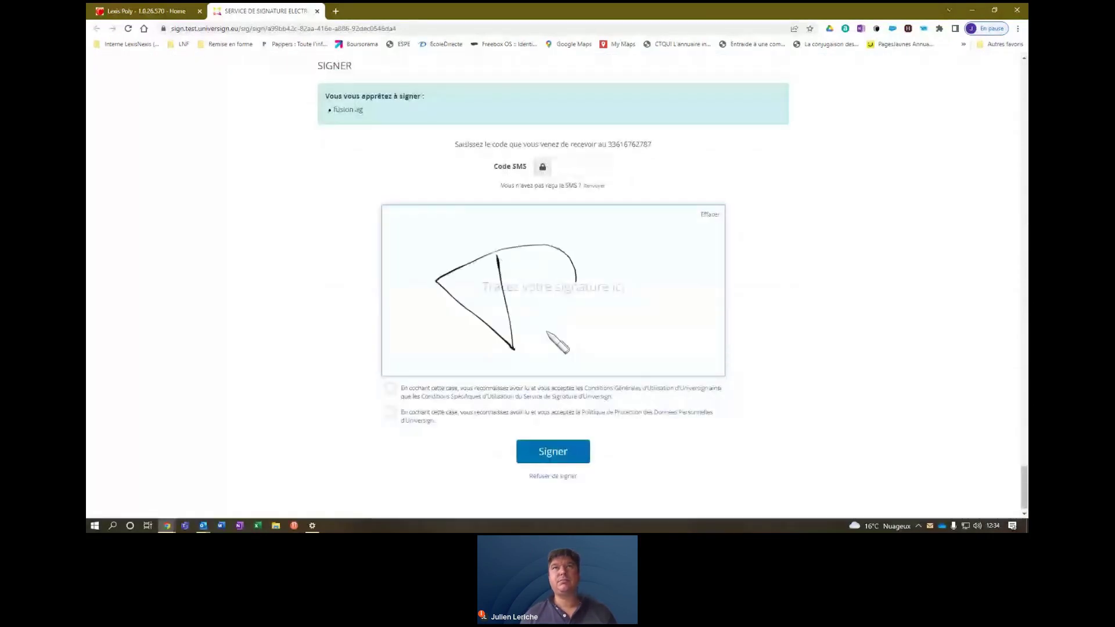
{"action": "left_click_drag", "start_coordinate": [548, 332], "coordinate": [611, 256]}
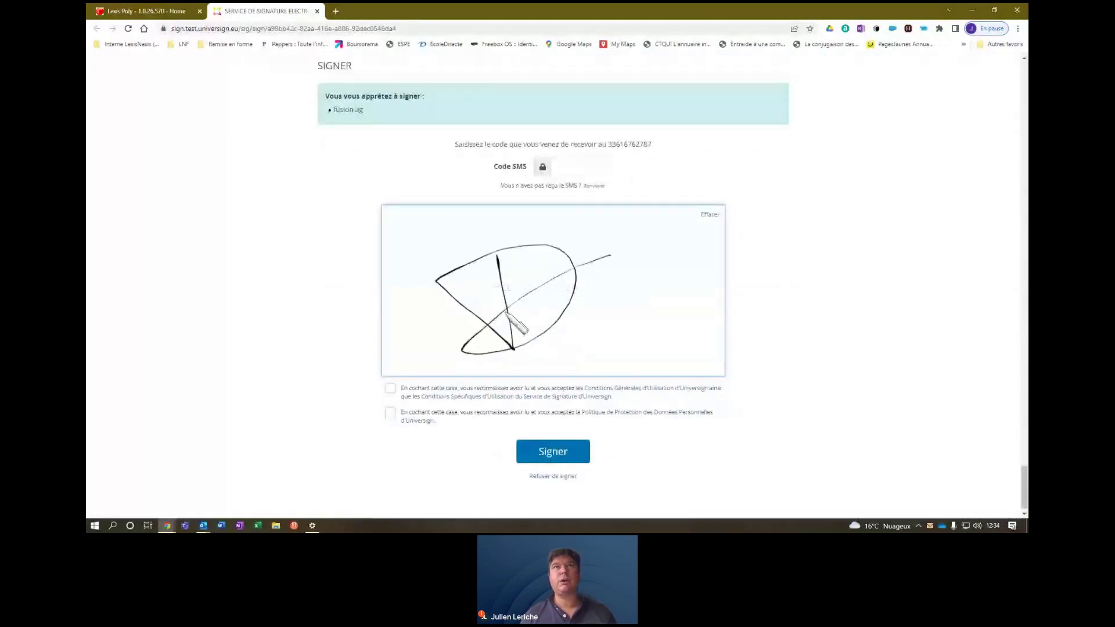
{"action": "mouse_move", "coordinate": [505, 312]}
{"action": "left_mouse_down"}
{"action": "mouse_move", "coordinate": [551, 278]}
{"action": "mouse_move", "coordinate": [524, 338]}
{"action": "left_mouse_up"}
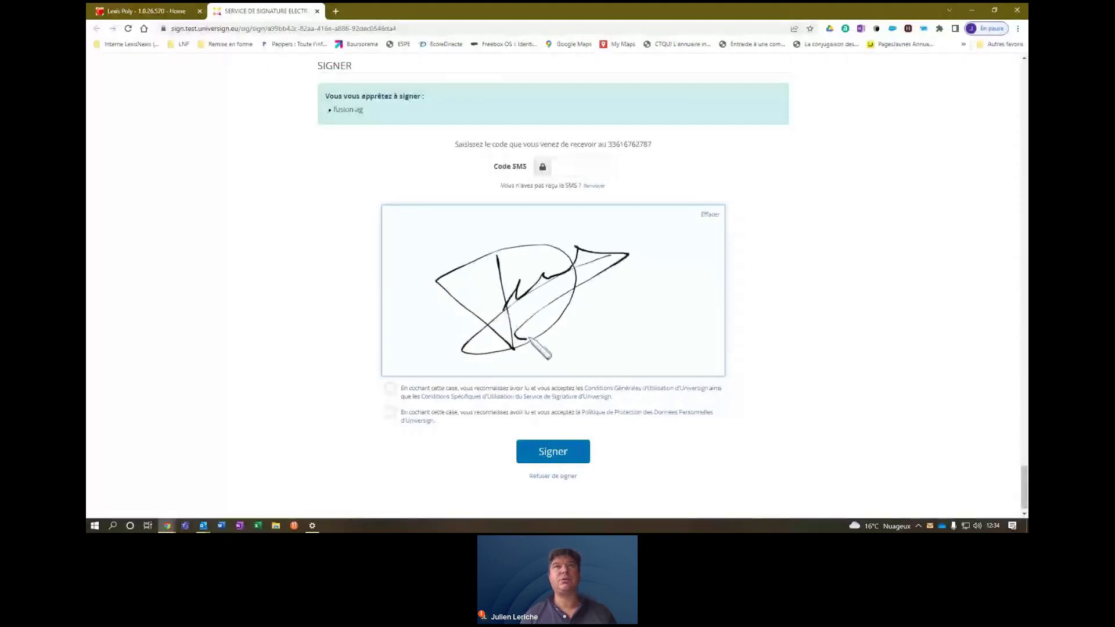
Accept the Universign terms and data policy, enter the SMS verification code, and sign.
{"action": "left_click", "coordinate": [399, 396]}
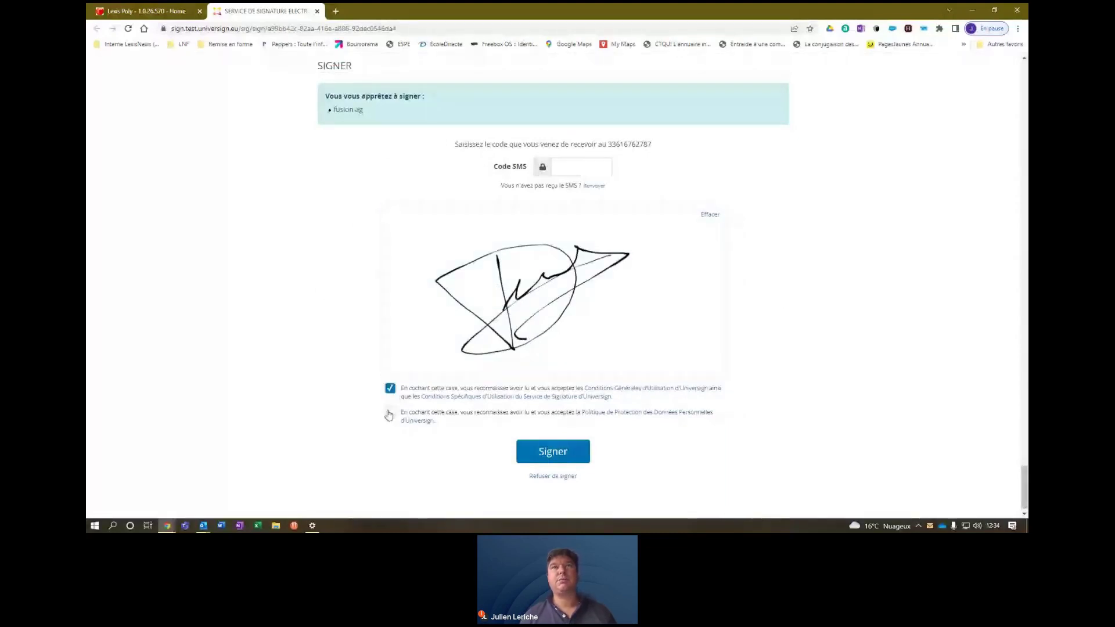
{"action": "left_click", "coordinate": [418, 420]}
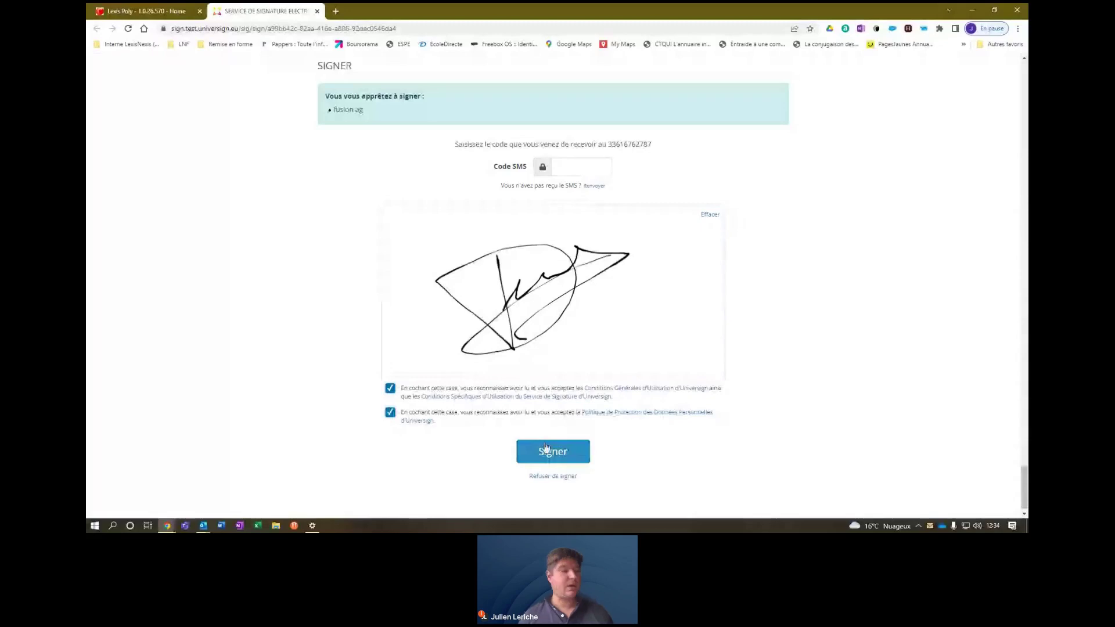
{"action": "left_click", "coordinate": [575, 168]}
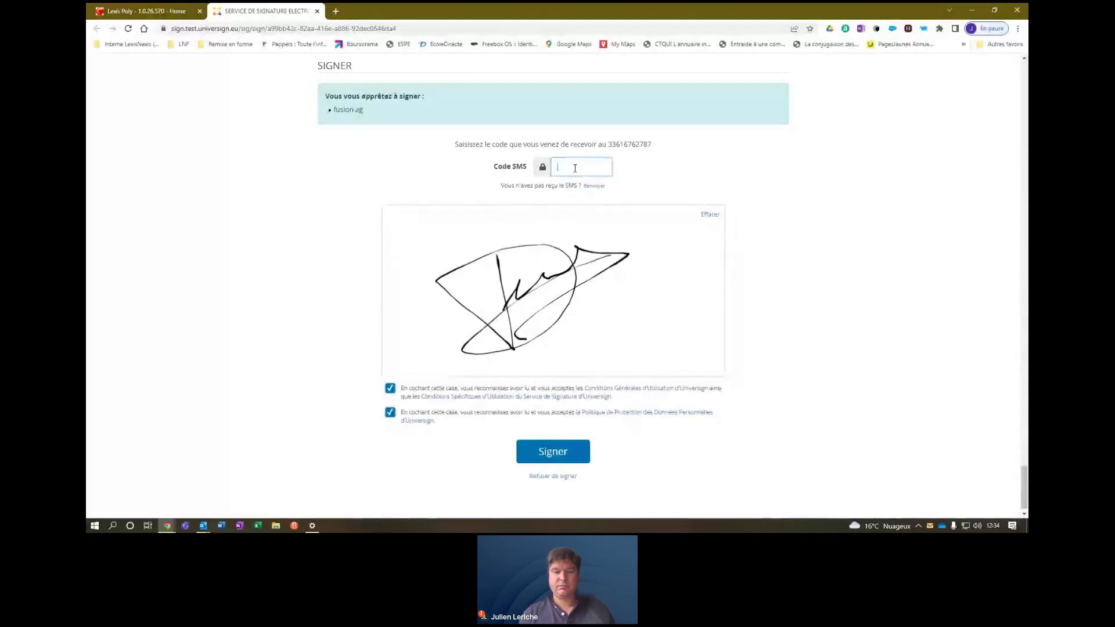
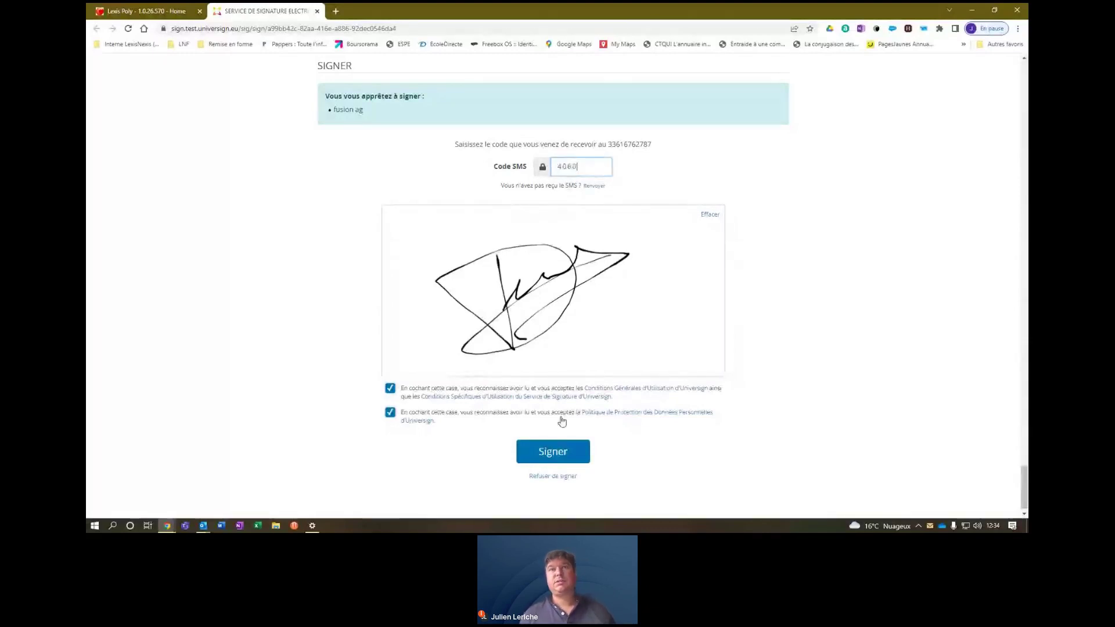
{"action": "left_click", "coordinate": [561, 454]}
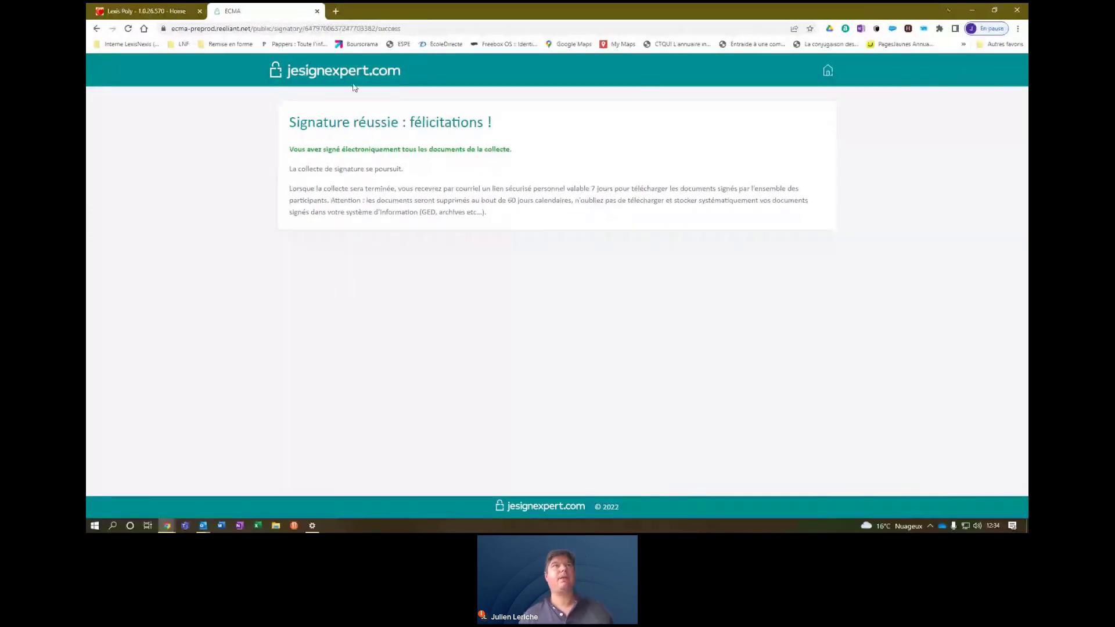
Close the signing confirmation, then review and close the signed 'test présentation JSE' PDF.
{"action": "left_click", "coordinate": [318, 11]}
{"action": "mouse_move", "coordinate": [924, 259]}
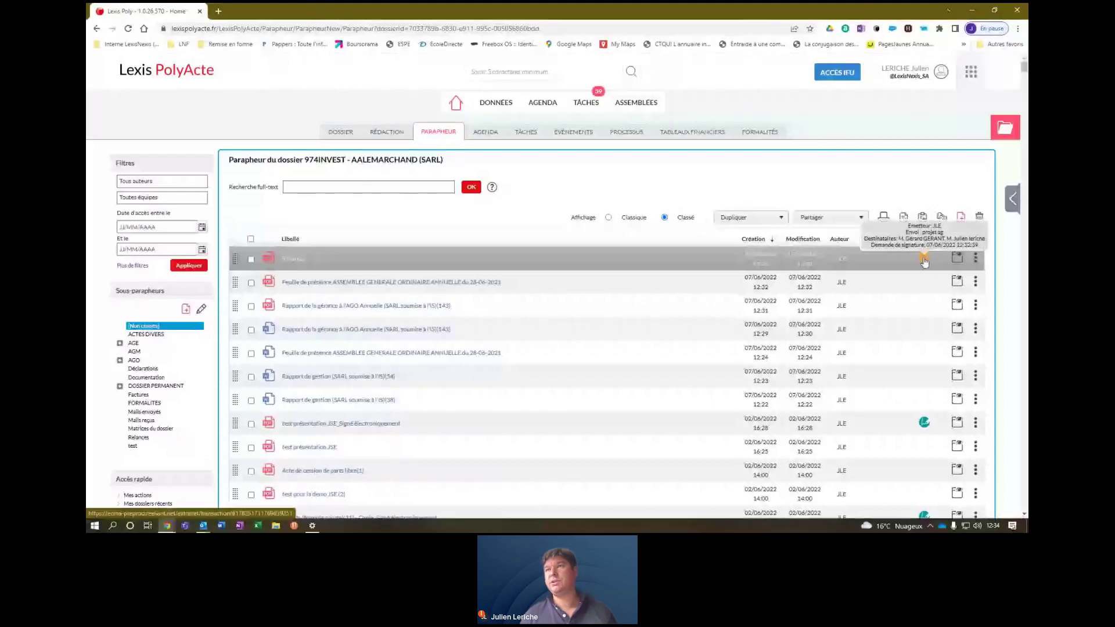
{"action": "mouse_move", "coordinate": [924, 426]}
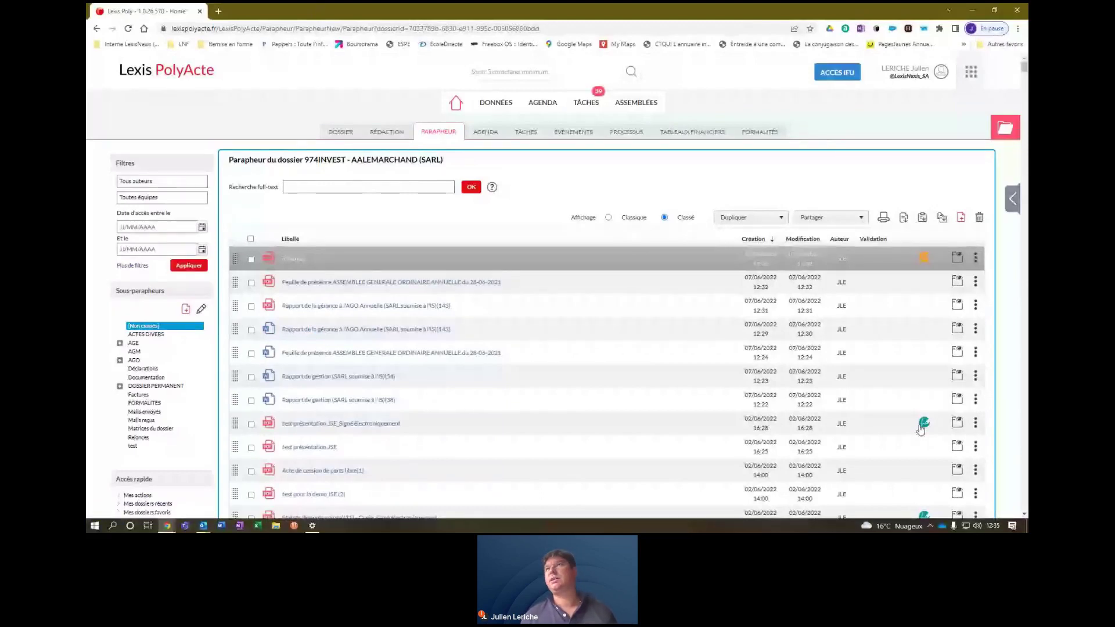
{"action": "left_click", "coordinate": [338, 424]}
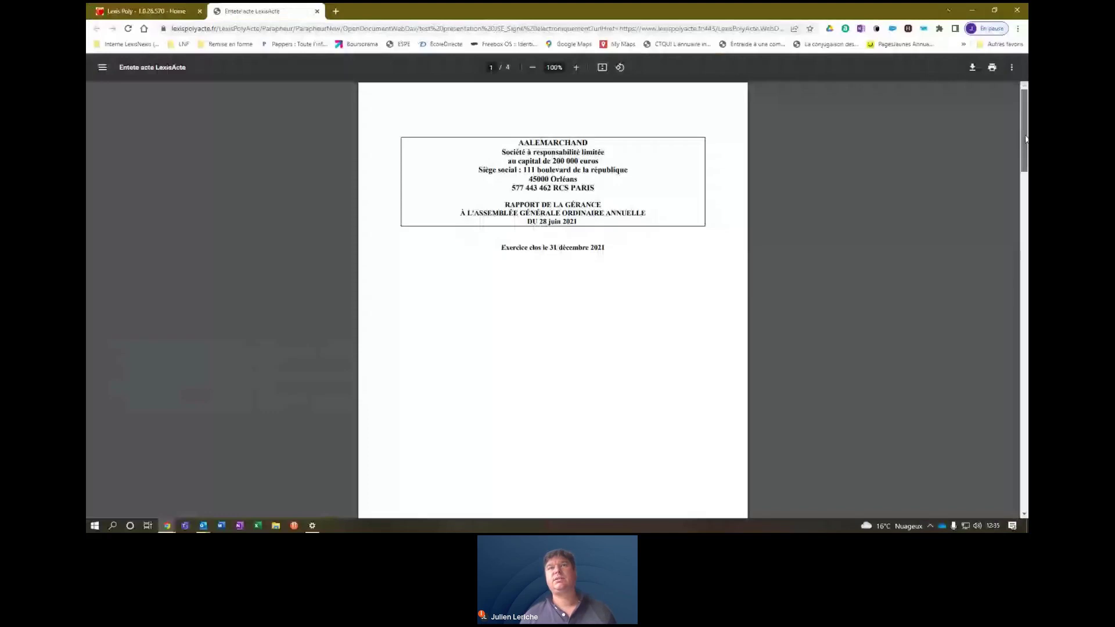
{"action": "mouse_move", "coordinate": [1026, 139]}
{"action": "left_mouse_down"}
{"action": "mouse_move", "coordinate": [1026, 441]}
{"action": "mouse_move", "coordinate": [1025, 104]}
{"action": "left_mouse_up"}
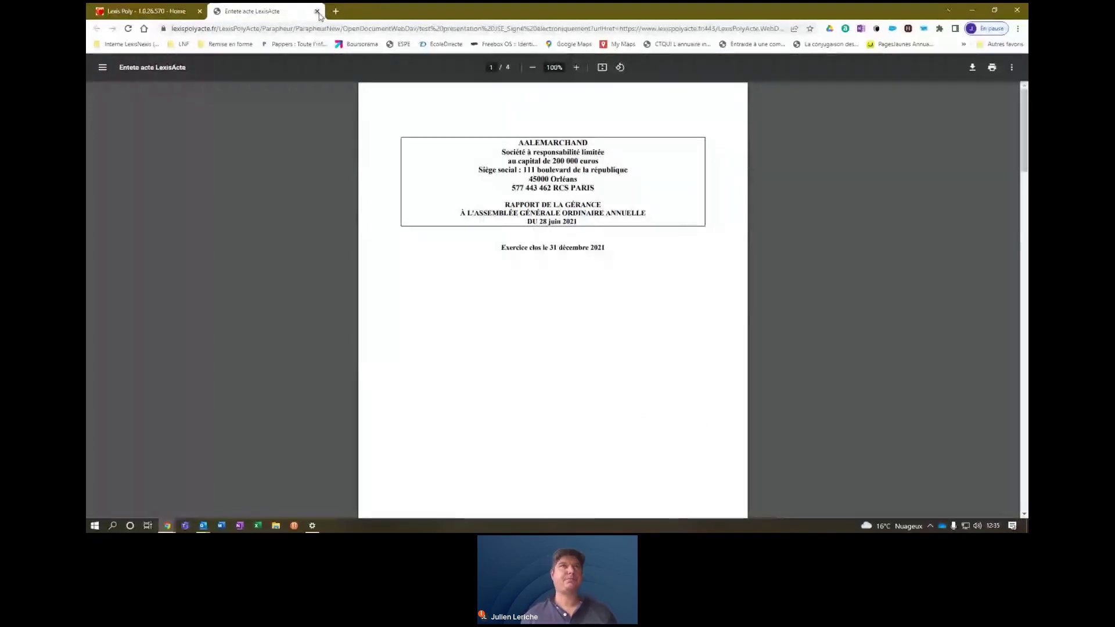
{"action": "left_click", "coordinate": [318, 11]}
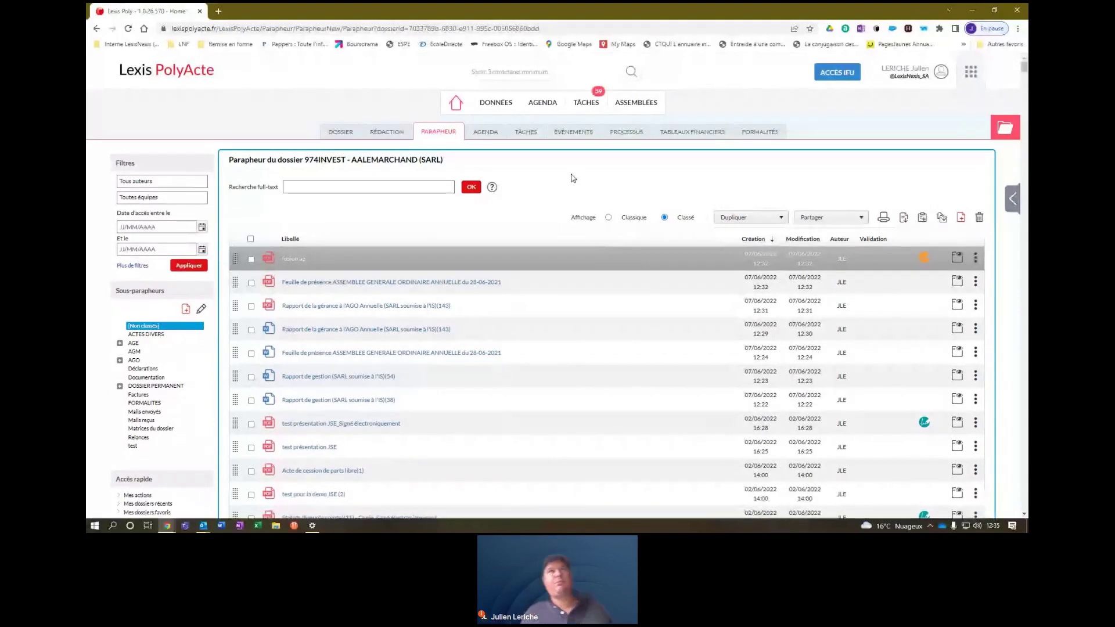
From home, open dossier 19001 AALEMARCHAND (SARL) and show its Clients facturés / Tiers list.
{"action": "left_click", "coordinate": [456, 114]}
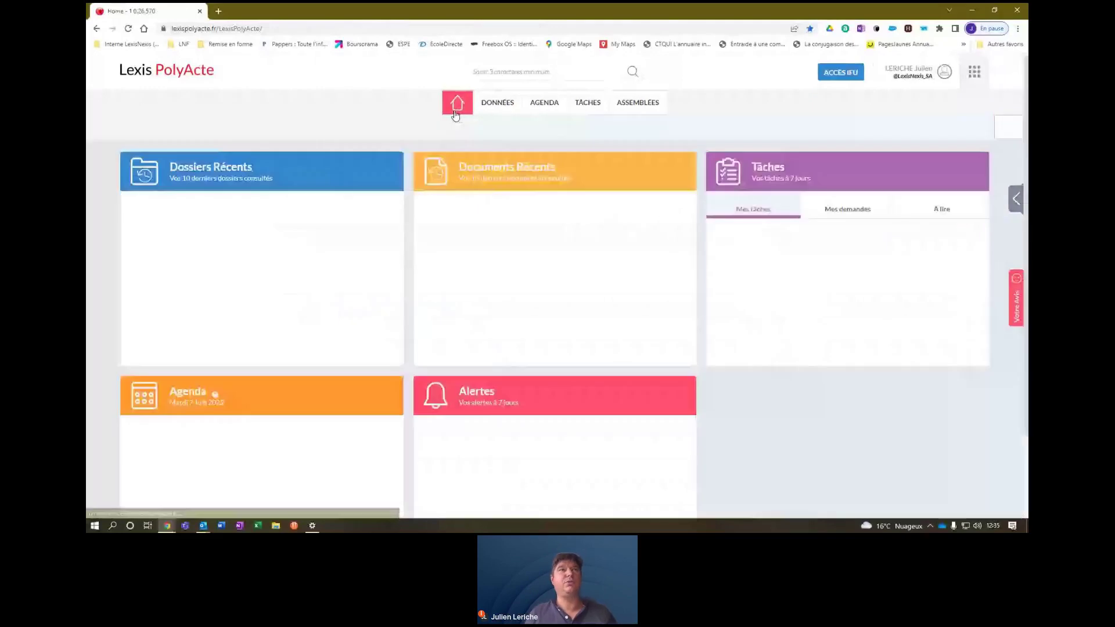
{"action": "left_click", "coordinate": [214, 225]}
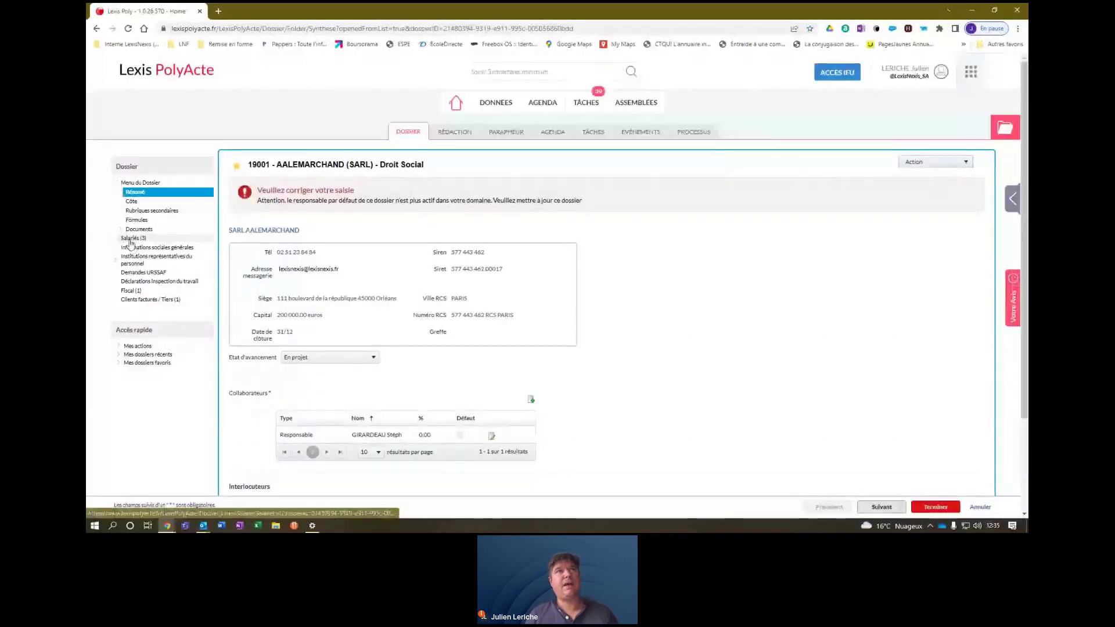
{"action": "left_click", "coordinate": [131, 240]}
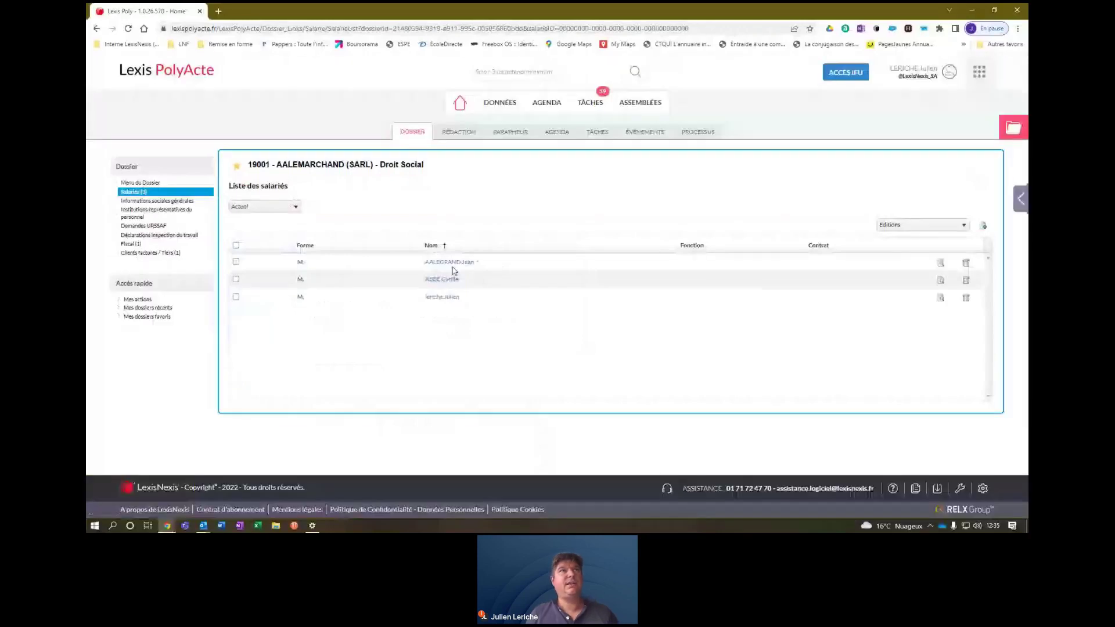
{"action": "left_click", "coordinate": [137, 213]}
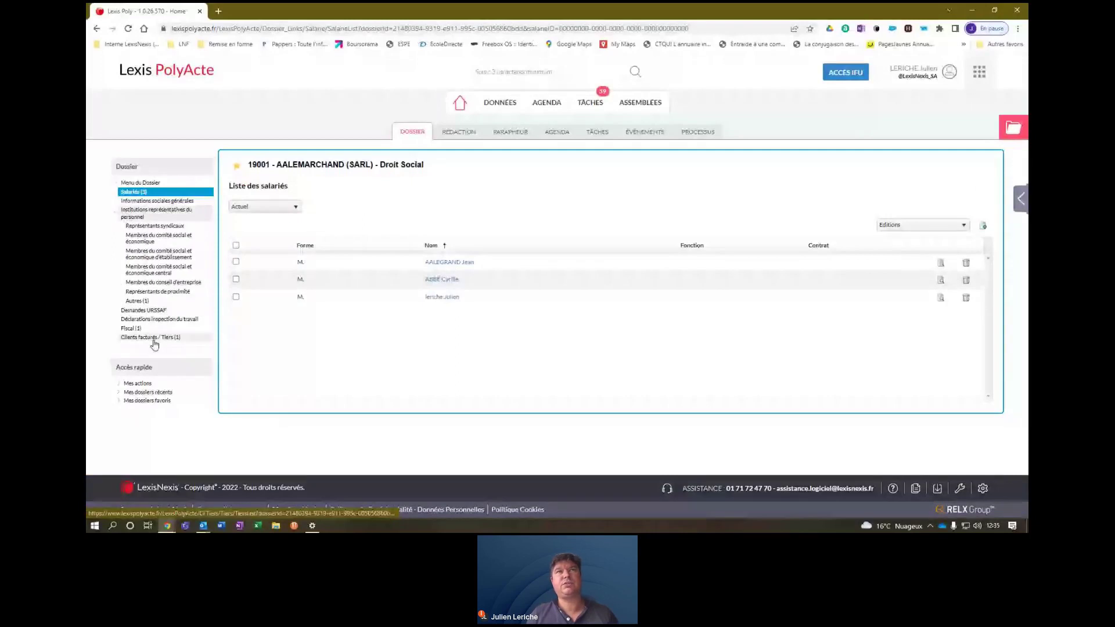
{"action": "left_click", "coordinate": [152, 337]}
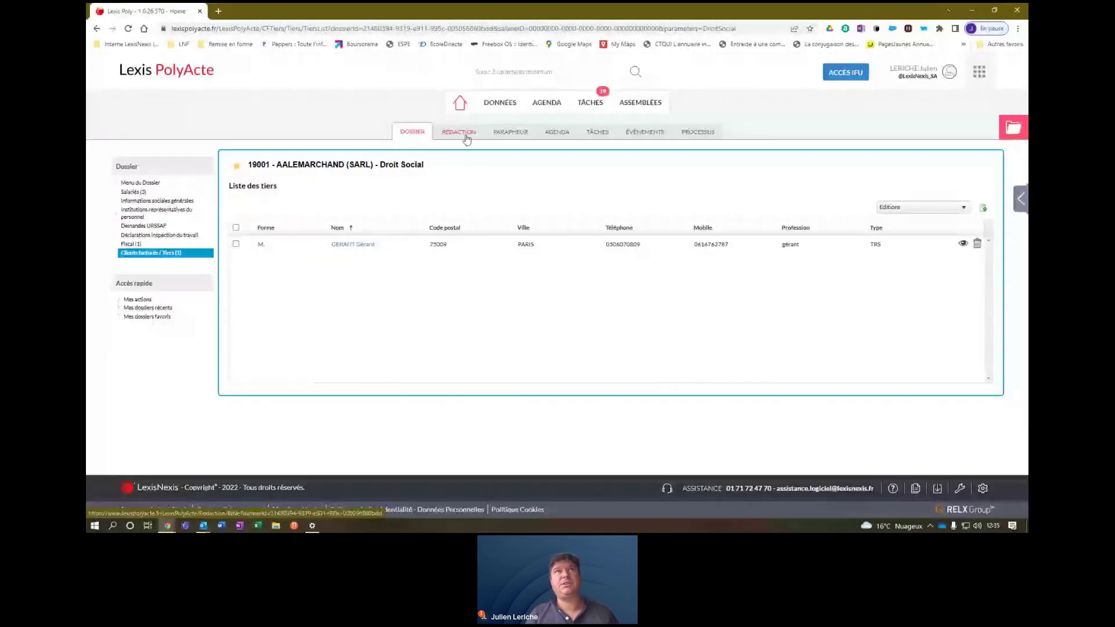
In Rédaction, browse Rupture du contrat de travail > Rupture conventionnelle, then return to Droit du travail.
{"action": "left_click", "coordinate": [466, 137]}
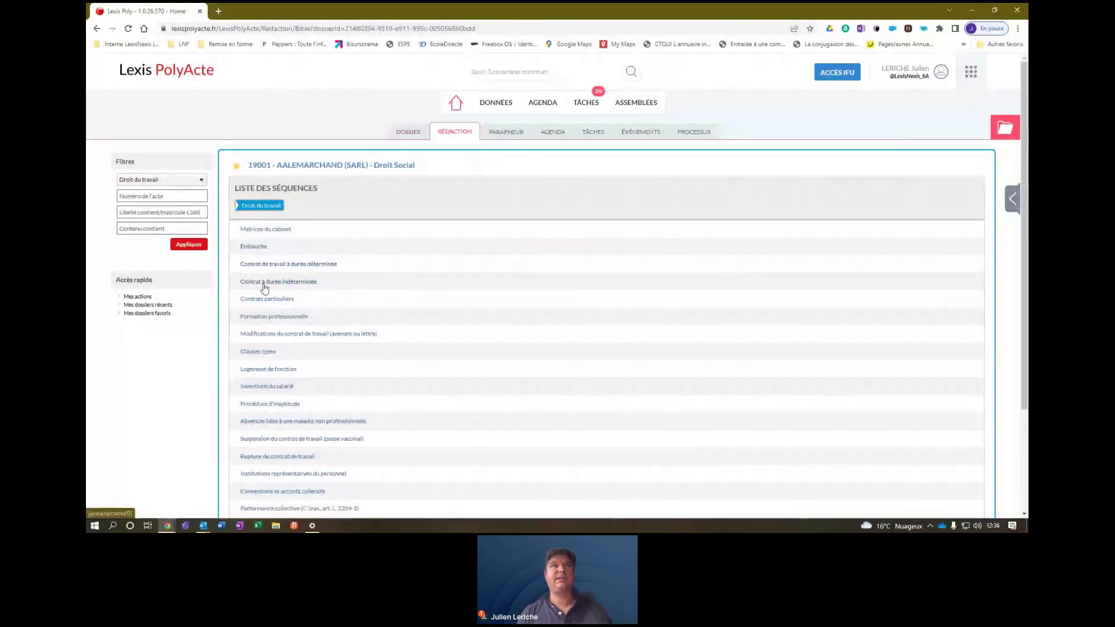
{"action": "right_click", "coordinate": [265, 460]}
{"action": "left_click", "coordinate": [249, 459]}
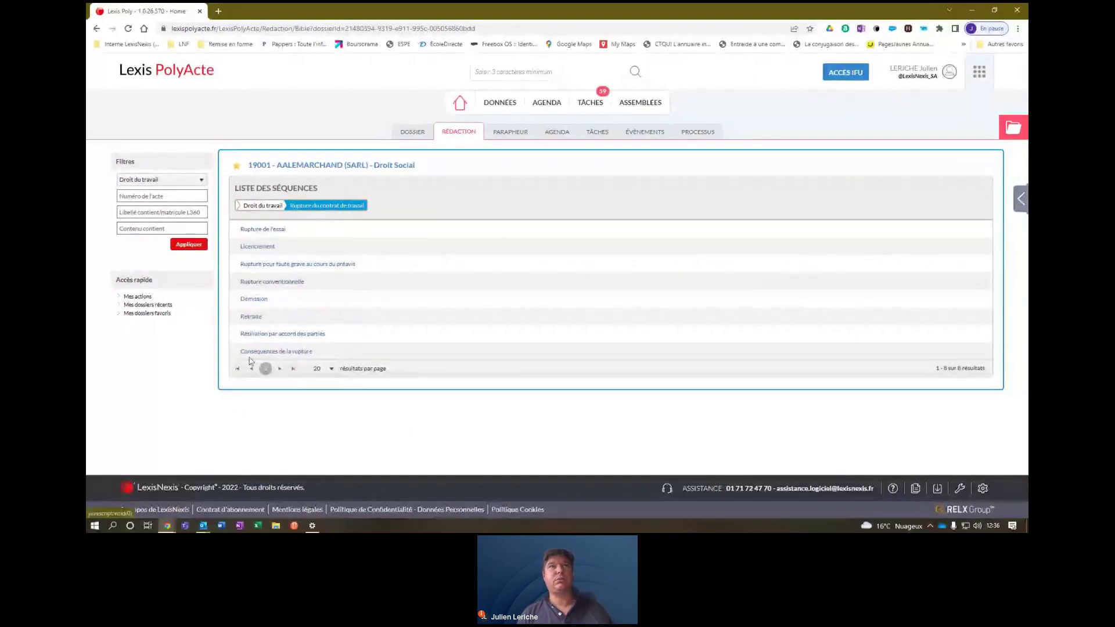
{"action": "left_click", "coordinate": [259, 282]}
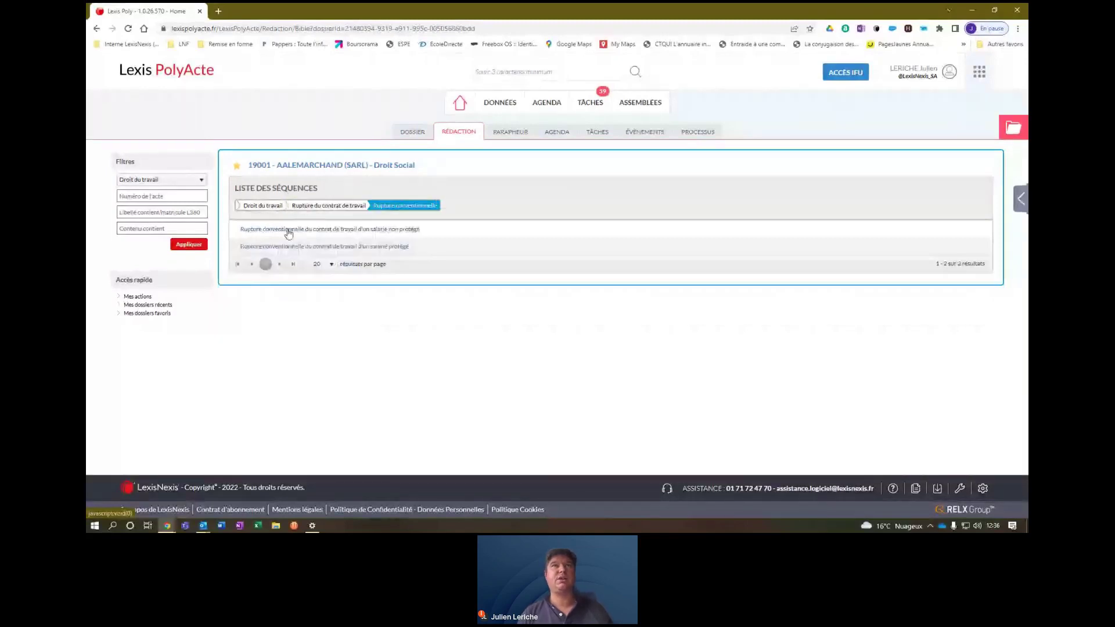
{"action": "left_click", "coordinate": [391, 247]}
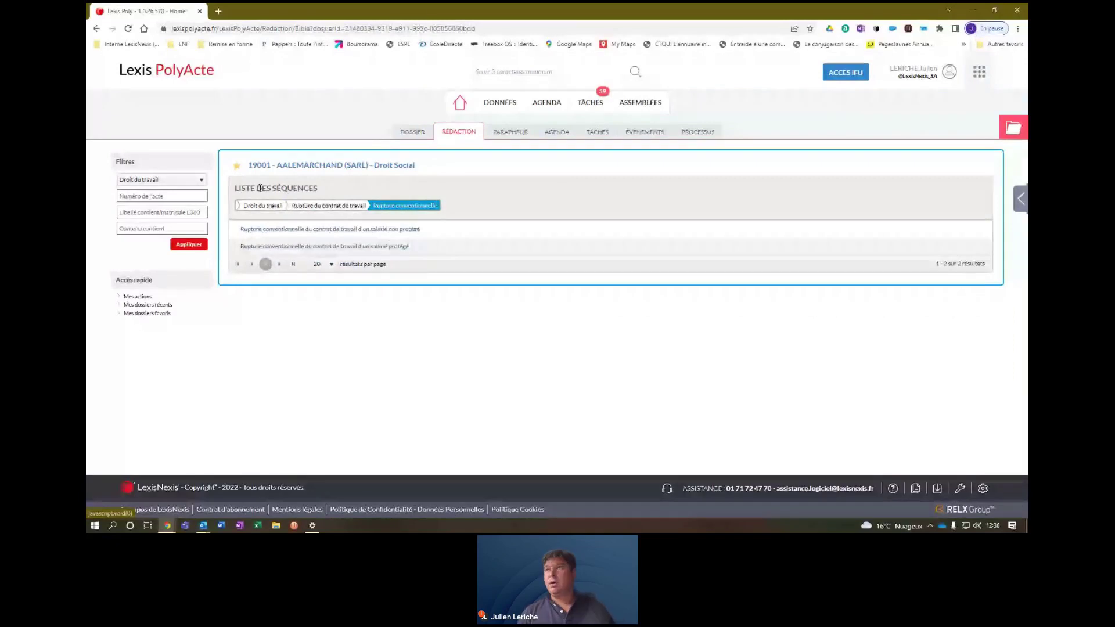
Set the Droit du travail list to 50 results per page to show all 22 categories.
{"action": "scroll", "coordinate": [669, 421], "scroll_direction": "down", "scroll_amount": 2}
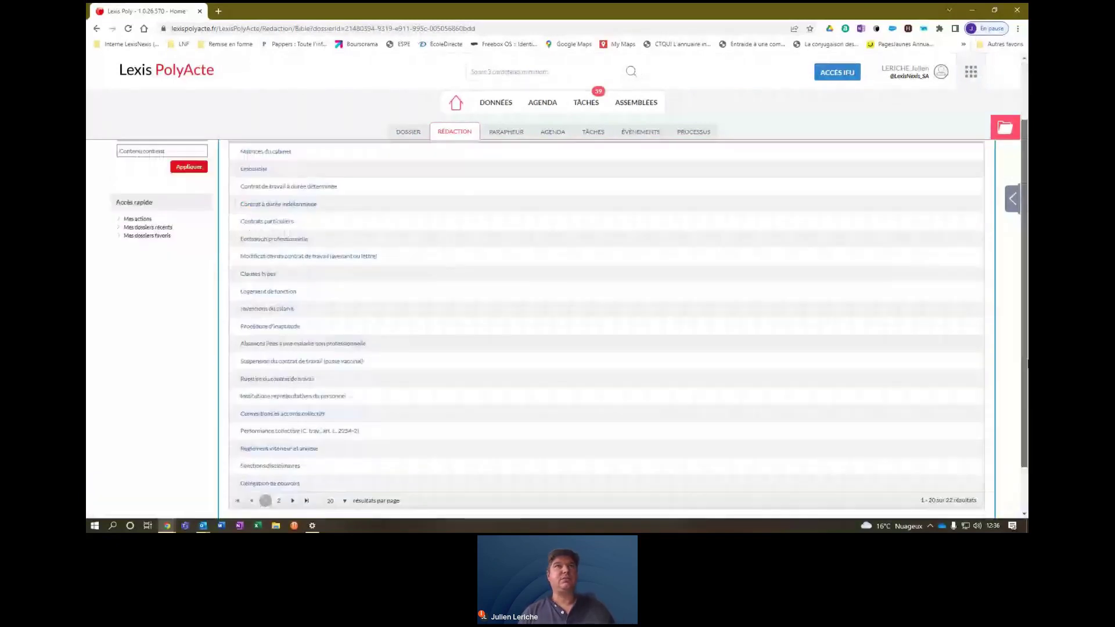
{"action": "scroll", "coordinate": [966, 429], "scroll_direction": "down", "scroll_amount": 2}
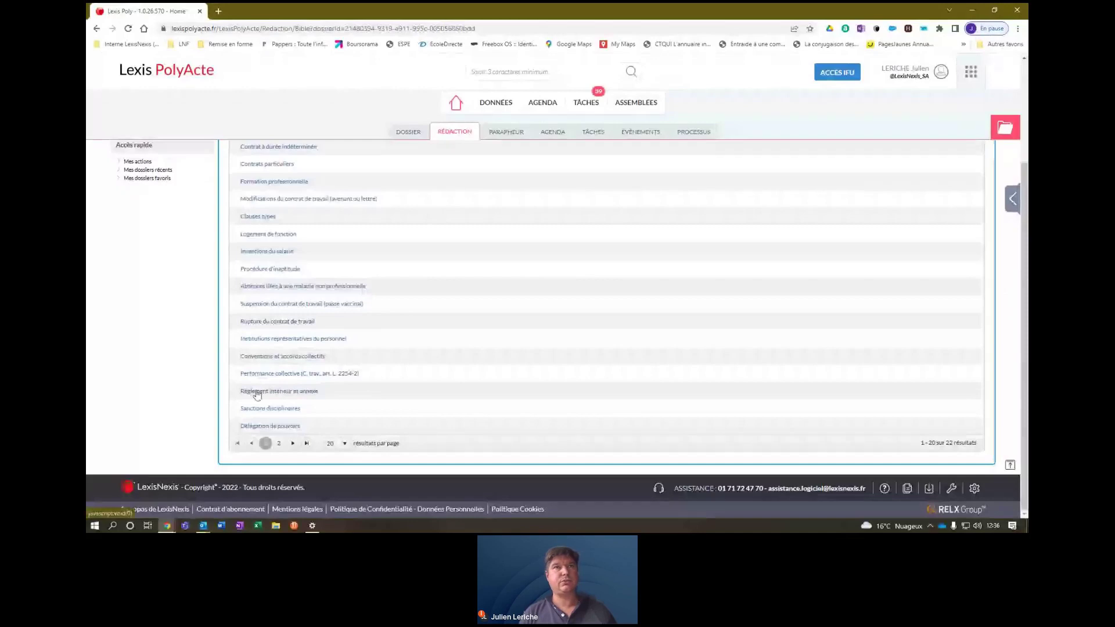
{"action": "left_click", "coordinate": [335, 443]}
{"action": "left_click", "coordinate": [335, 492]}
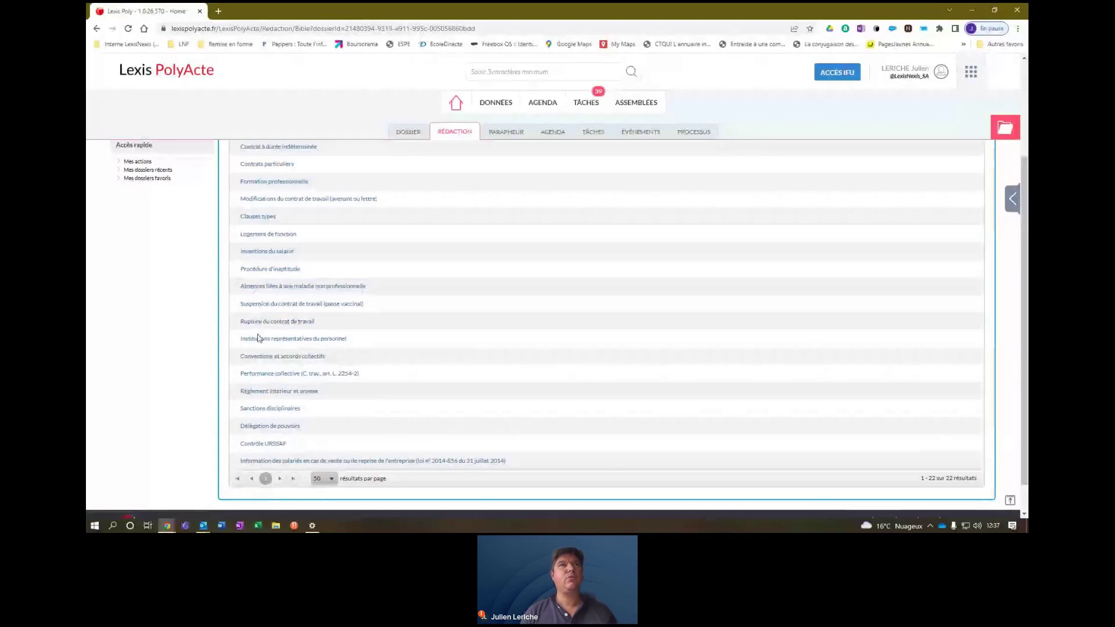
Browse Conventions et accords collectifs > Épargne salariale > Intéressement et participation agreements.
{"action": "left_click", "coordinate": [266, 356]}
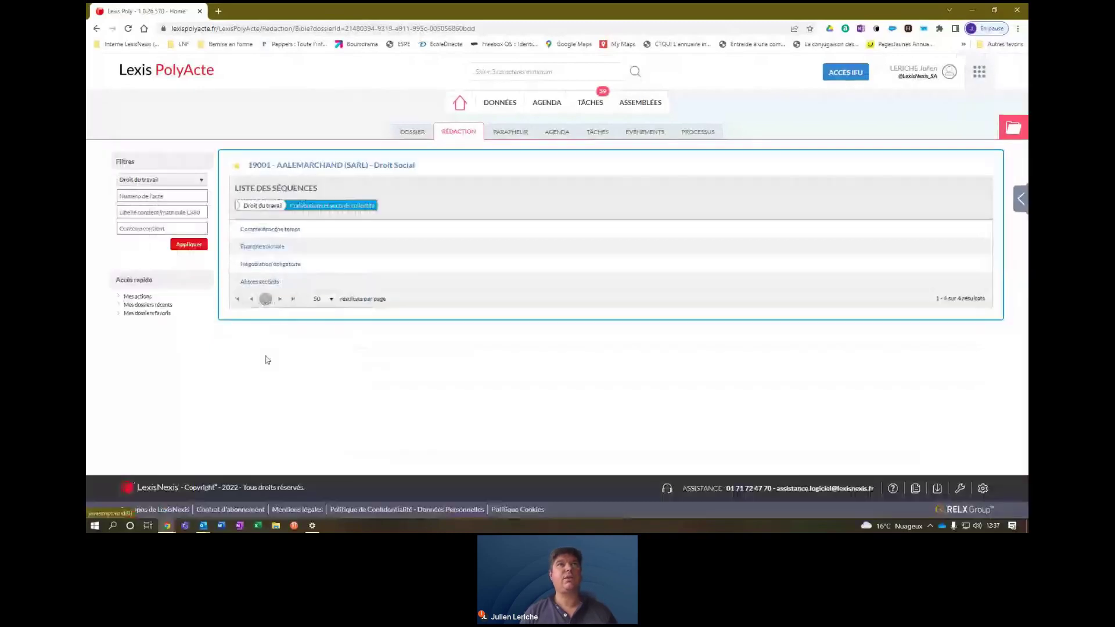
{"action": "left_click", "coordinate": [262, 248]}
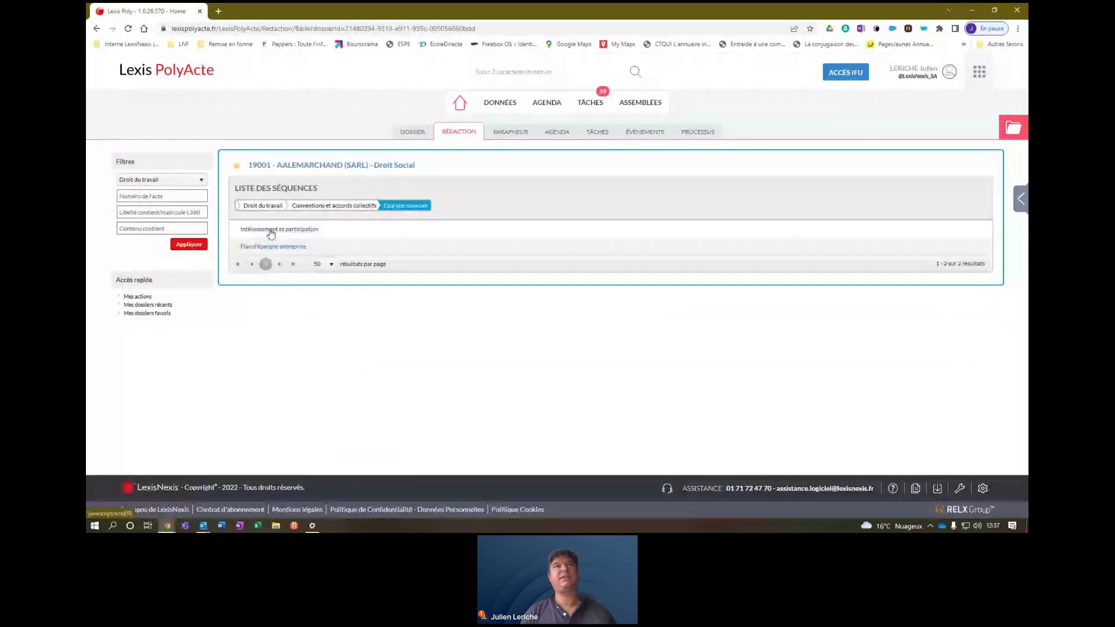
{"action": "left_click", "coordinate": [271, 231]}
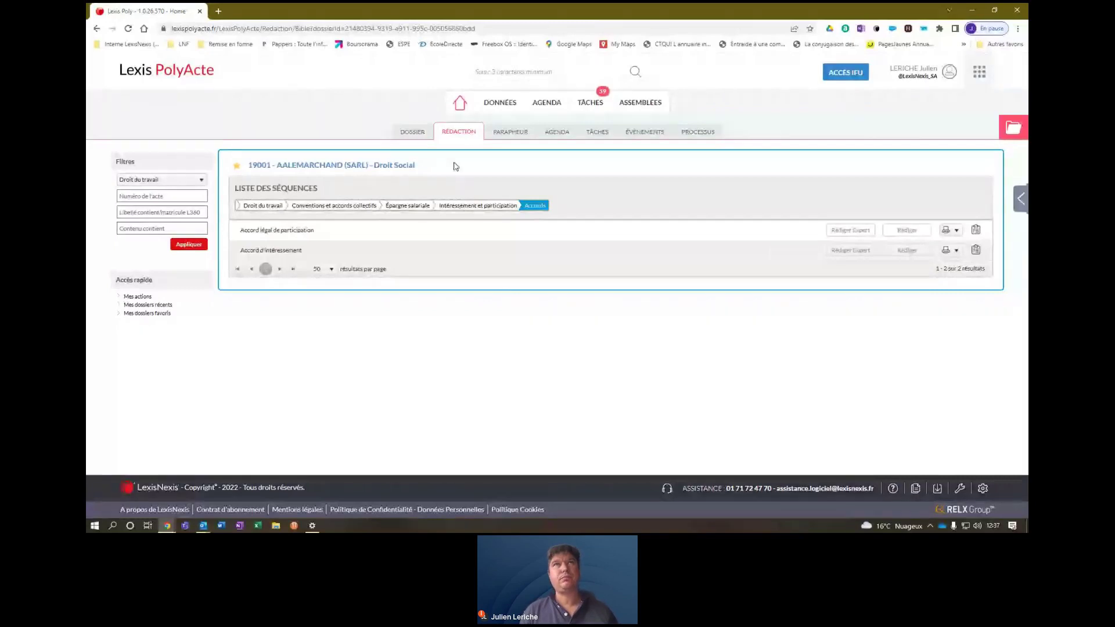
Navigate to Contrat de travail à durée déterminée > Conclusion > Usage constant de recourir au CDD.
{"action": "left_click", "coordinate": [458, 134]}
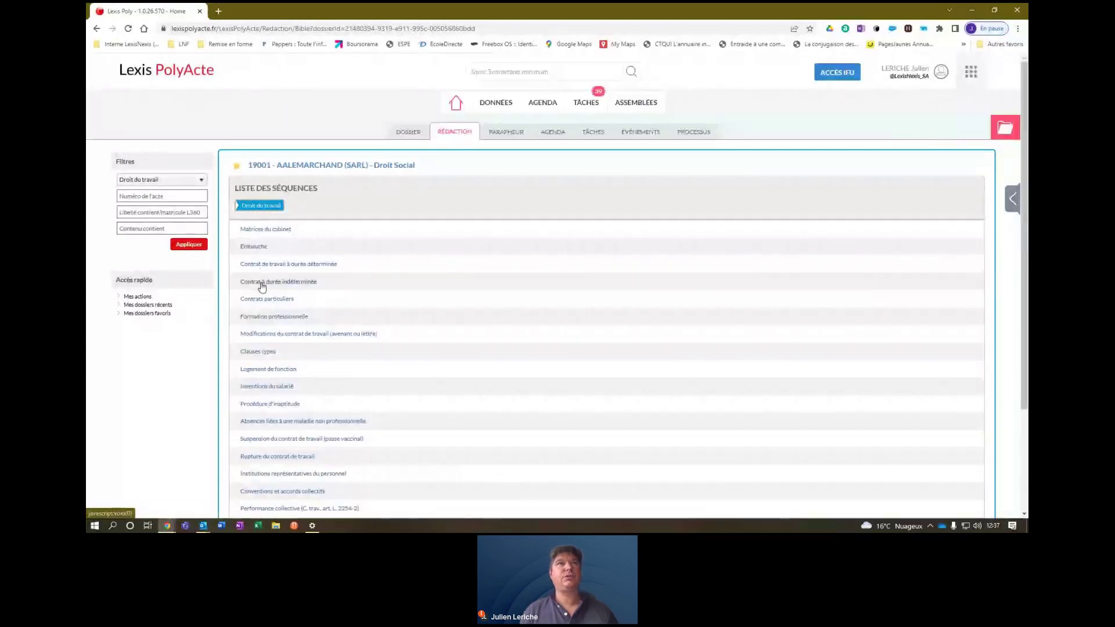
{"action": "left_click", "coordinate": [278, 264]}
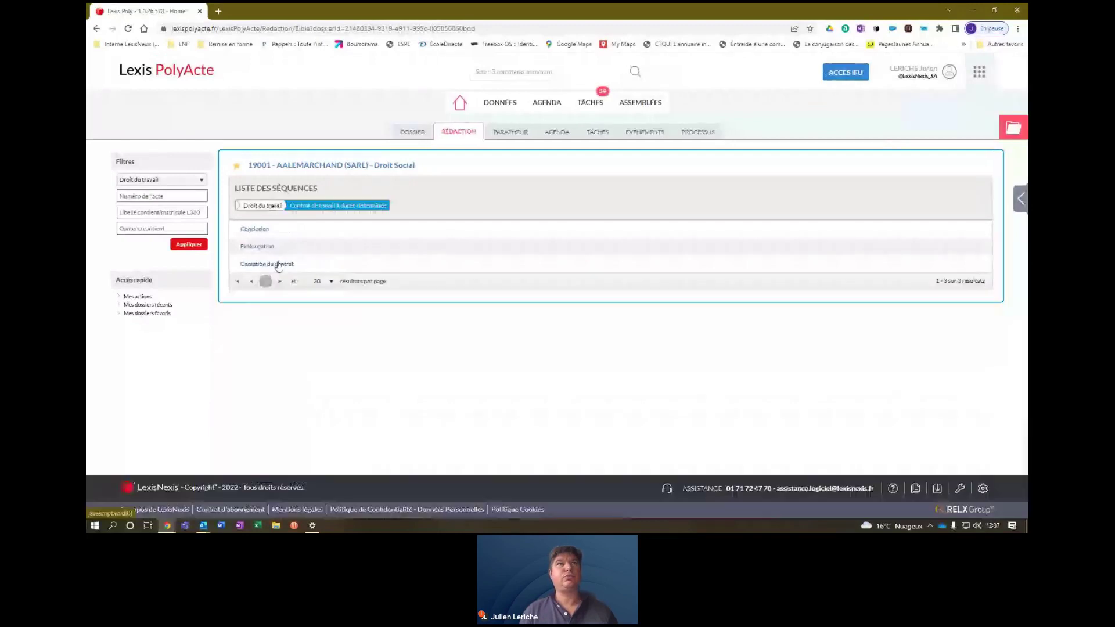
{"action": "left_click", "coordinate": [253, 230]}
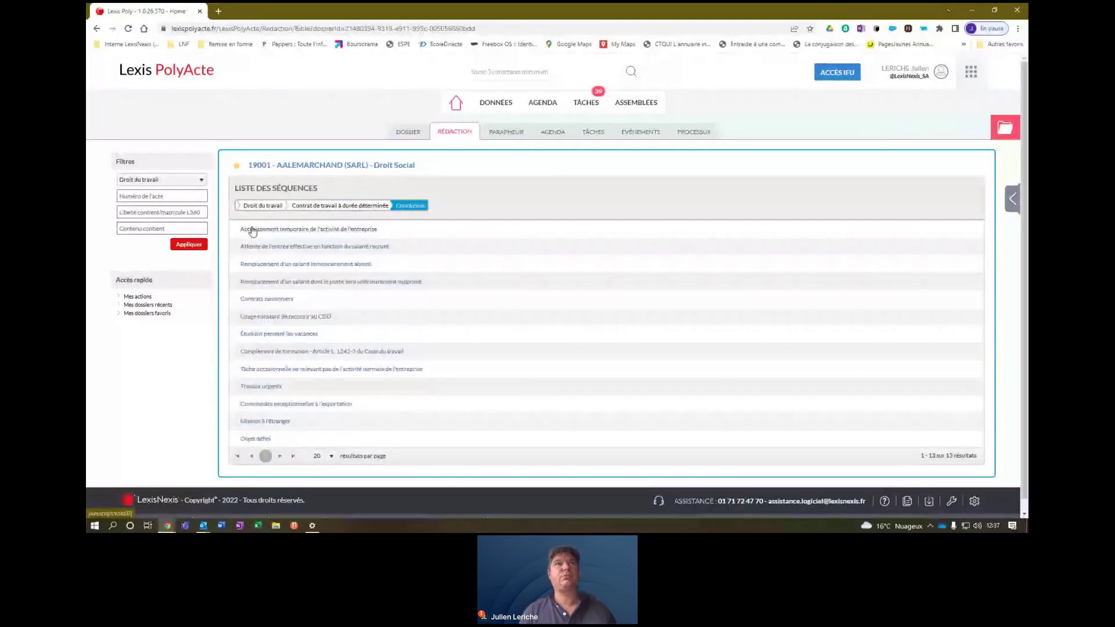
{"action": "left_click", "coordinate": [254, 317]}
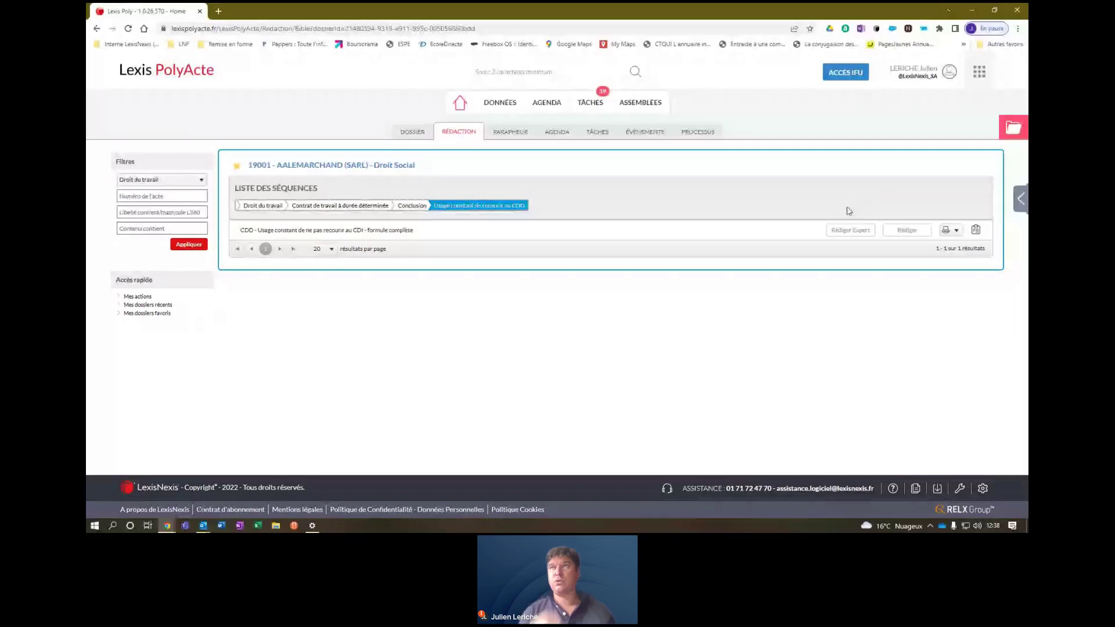
Run Rédiger Expert on the complete-formula CDD, assigning the dossier's employee, and generate the .docx.
{"action": "left_click", "coordinate": [852, 233]}
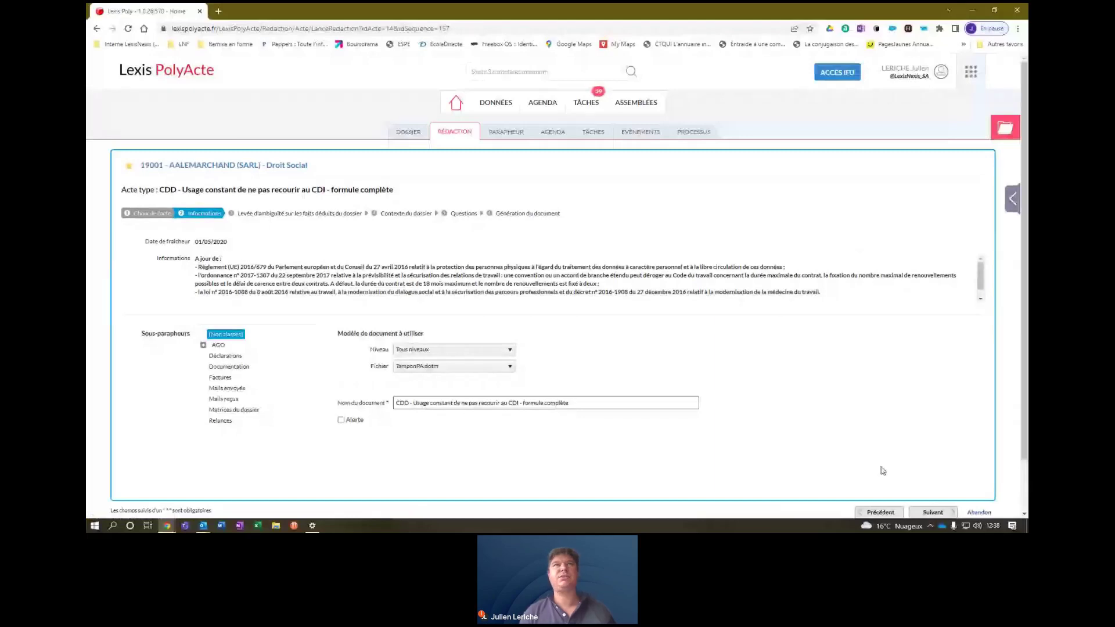
{"action": "left_click", "coordinate": [932, 513]}
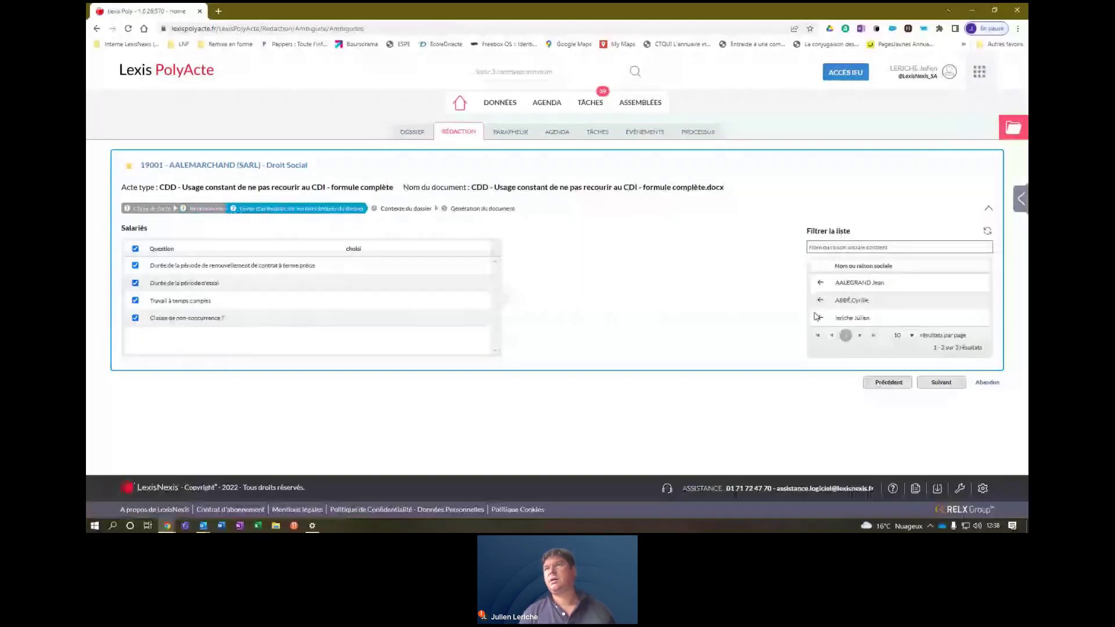
{"action": "left_click", "coordinate": [947, 385]}
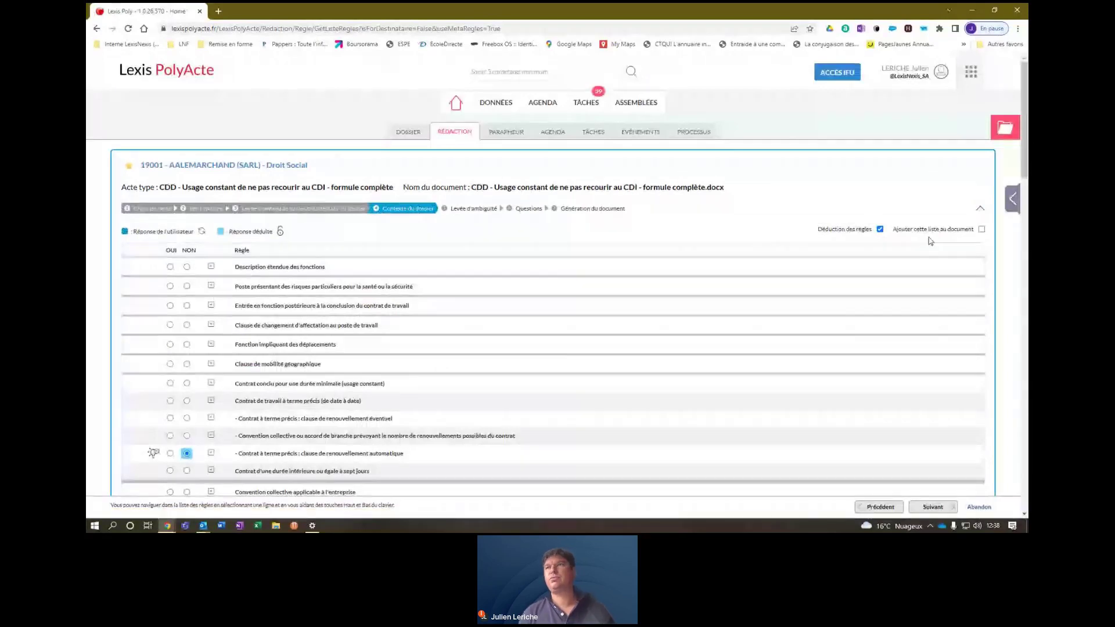
{"action": "scroll", "coordinate": [1025, 168], "scroll_direction": "down", "scroll_amount": 1}
{"action": "left_click_drag", "start_coordinate": [1025, 168], "coordinate": [1026, 493]}
{"action": "left_click", "coordinate": [933, 454]}
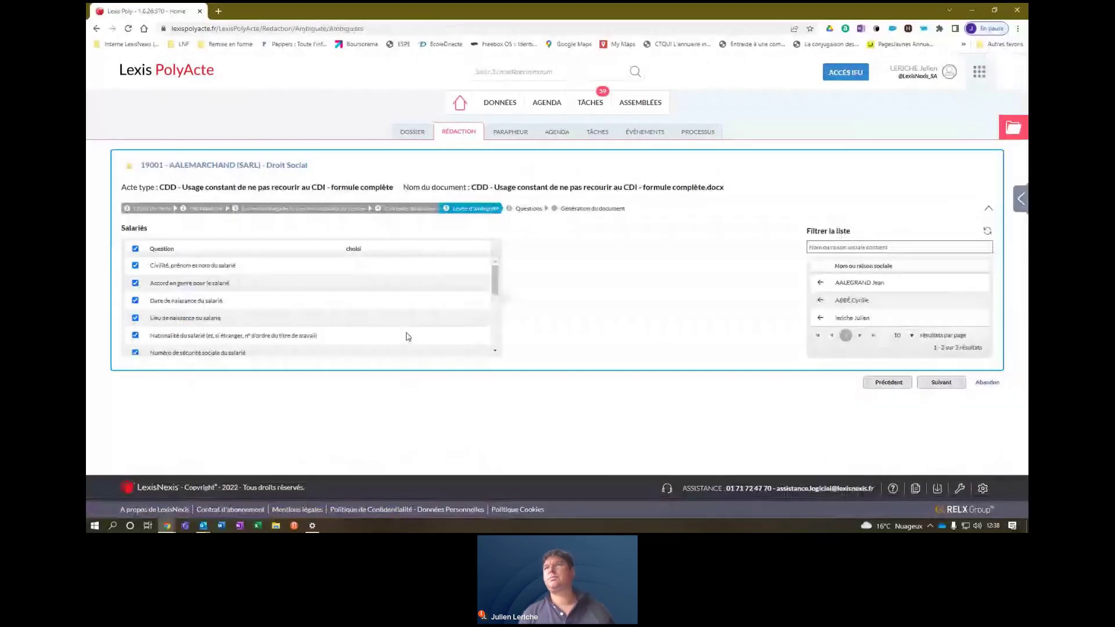
{"action": "left_click", "coordinate": [820, 318]}
{"action": "left_click", "coordinate": [942, 382]}
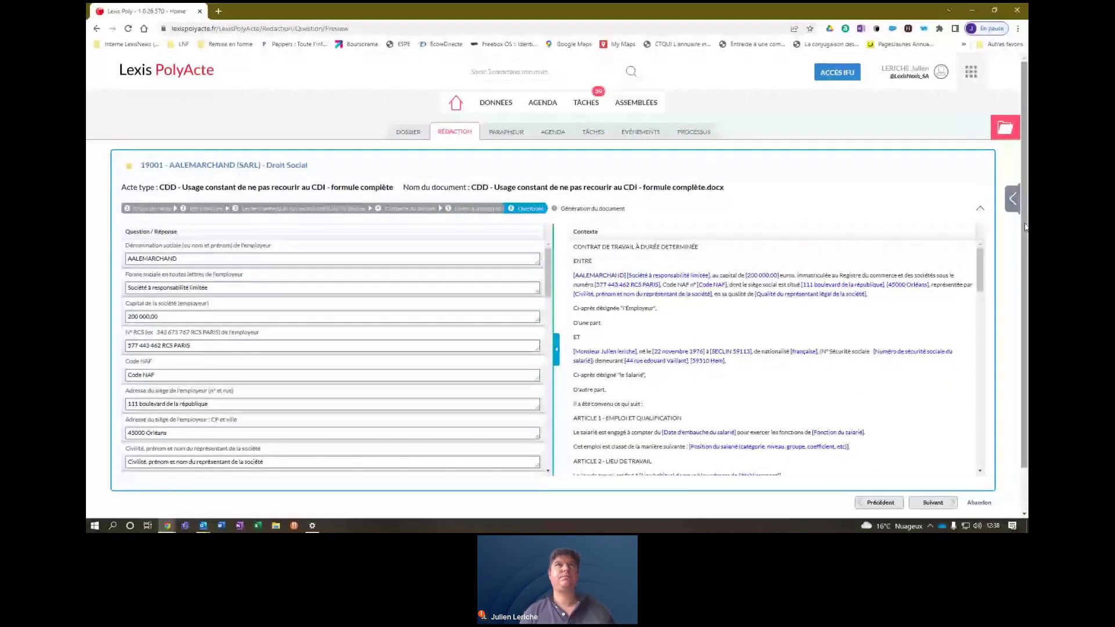
{"action": "scroll", "coordinate": [1025, 227], "scroll_direction": "down", "scroll_amount": 1}
{"action": "left_click", "coordinate": [938, 455]}
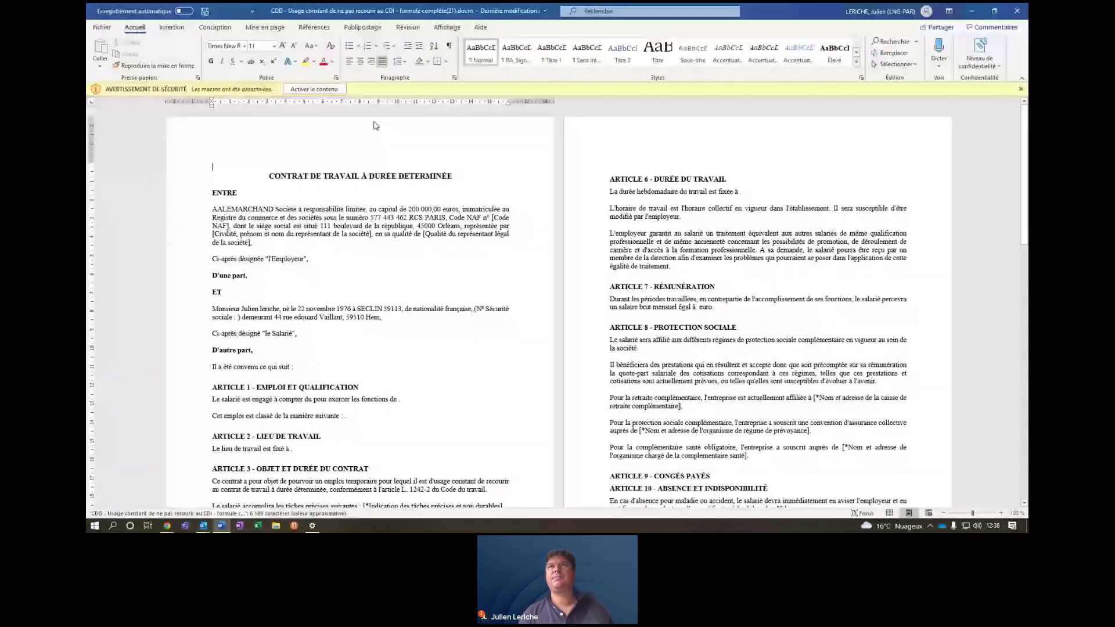
Scroll the generated CDD to Articles 12–14, return to its start, and switch back to Lexis PolyActe.
{"action": "left_click", "coordinate": [1025, 213]}
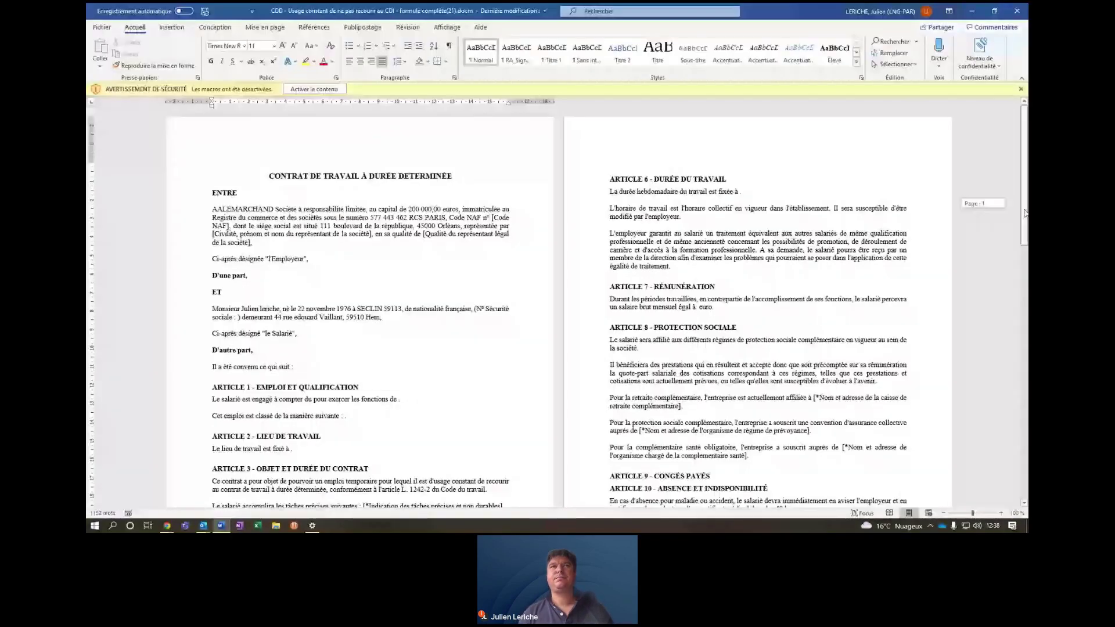
{"action": "left_click_drag", "start_coordinate": [1025, 213], "coordinate": [1025, 469]}
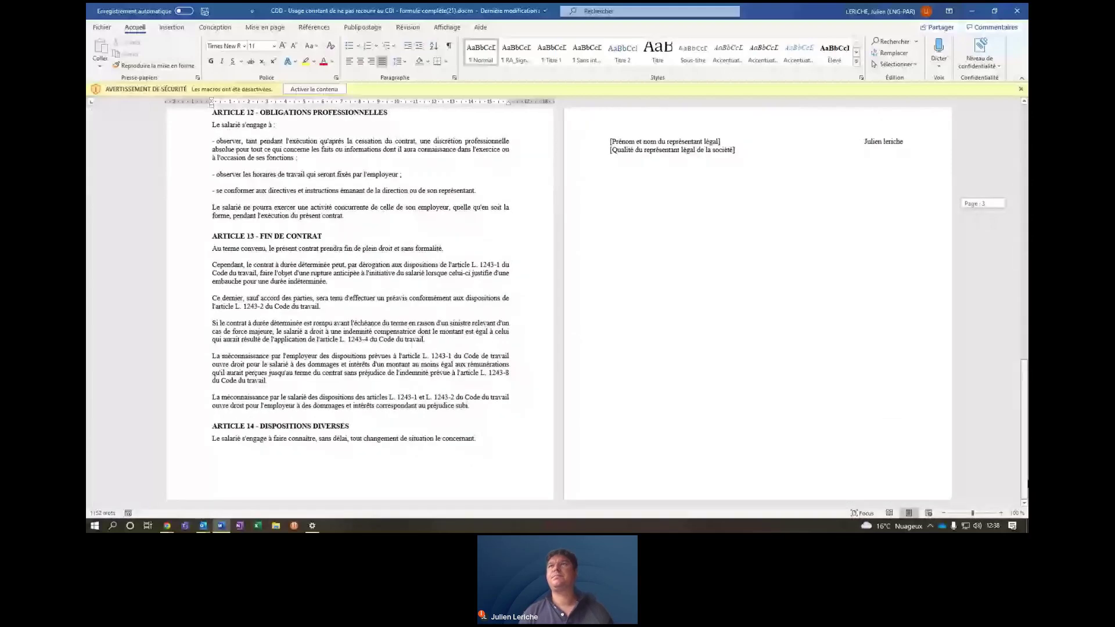
{"action": "key", "text": "ctrl+Home"}
{"action": "key", "text": "alt+Tab"}
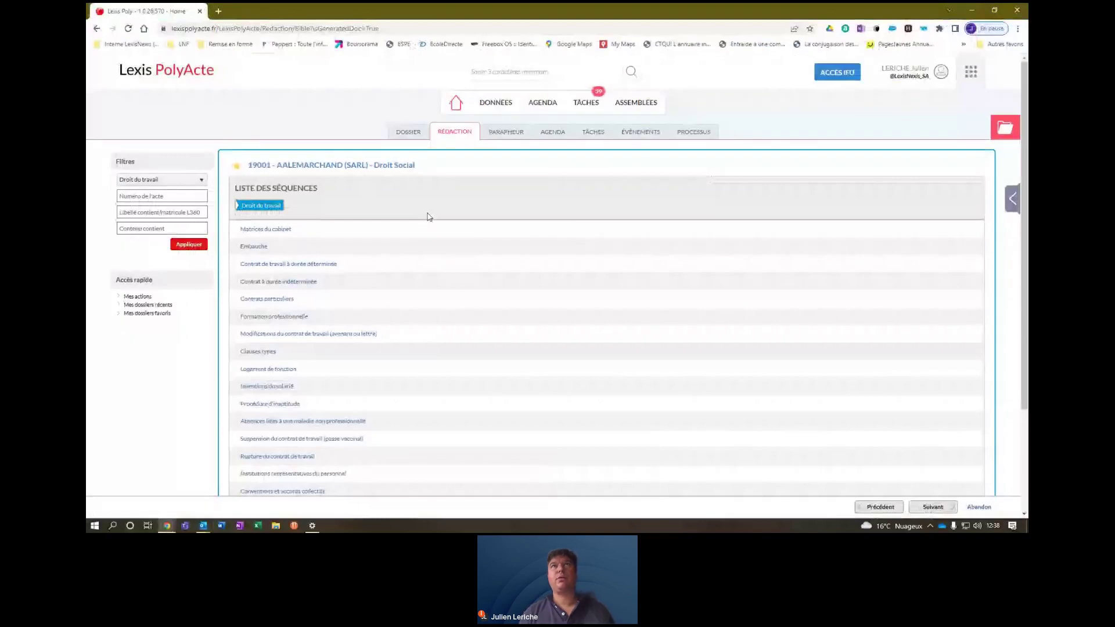
In the Parapheur, choose Envoyer pour signature for the newest complete-formula CDD (21).
{"action": "left_click", "coordinate": [503, 138]}
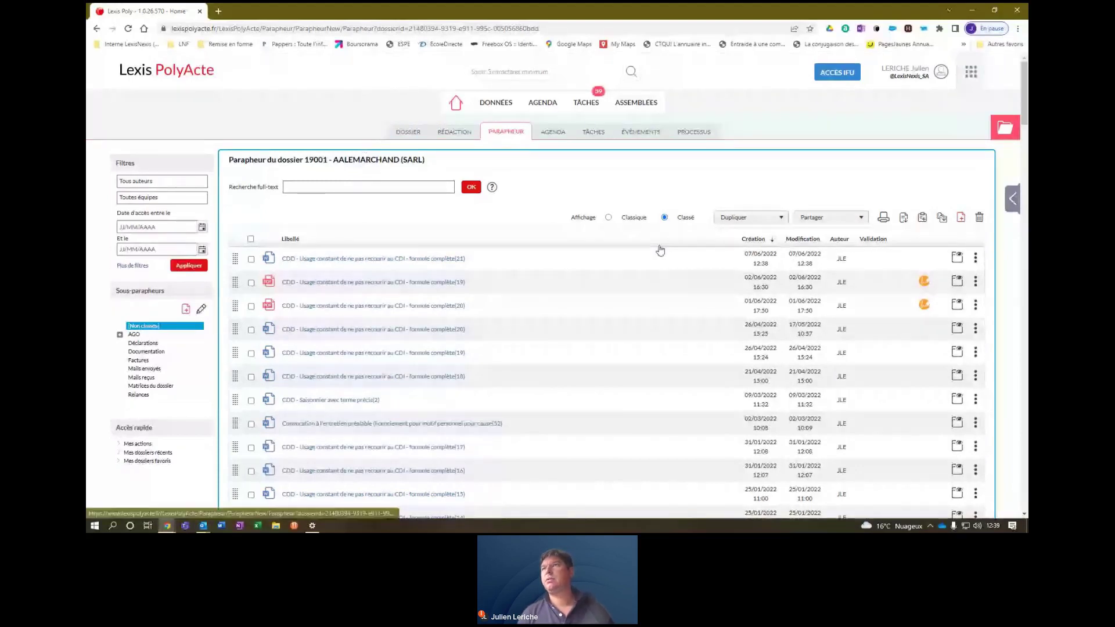
{"action": "left_click", "coordinate": [976, 257]}
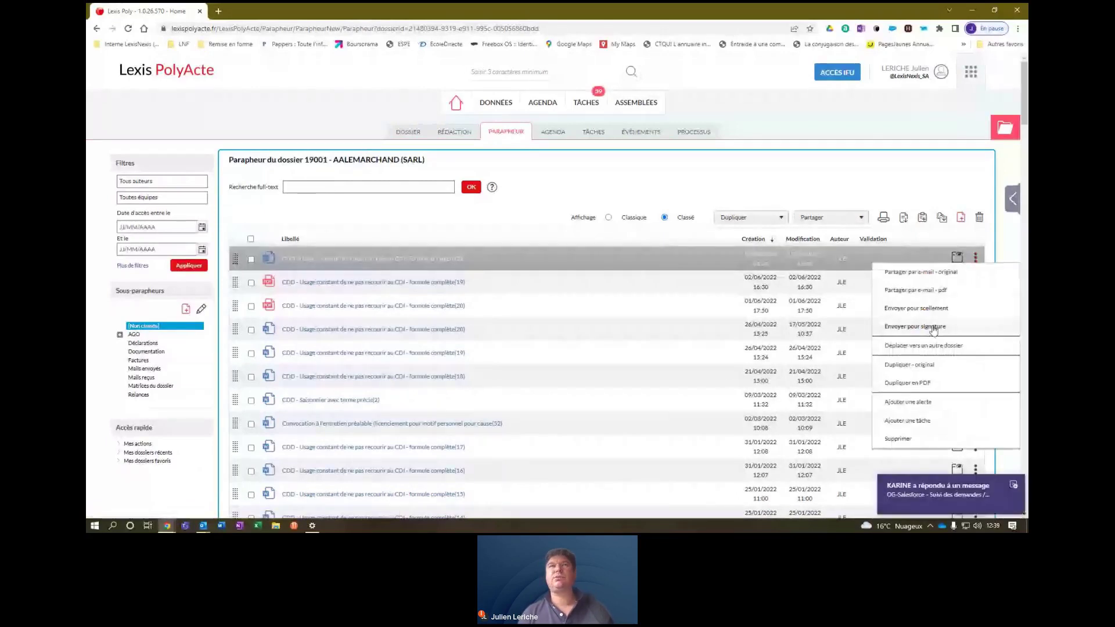
{"action": "left_click", "coordinate": [928, 326]}
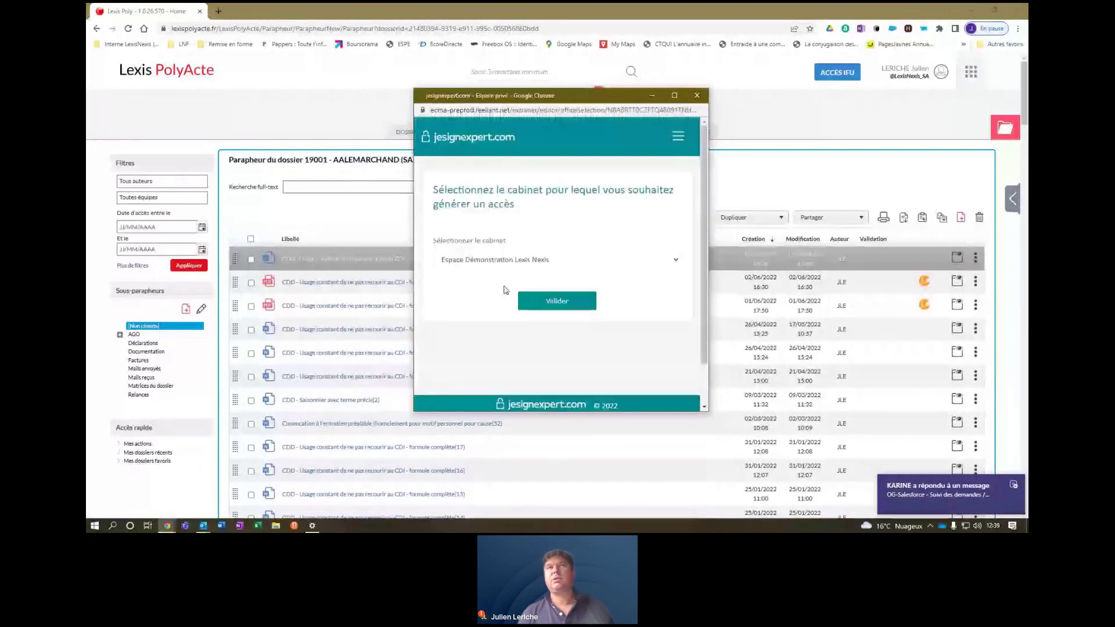
Validate the Espace Démonstration Lexis Nexis cabinet to generate signing access.
{"action": "left_click", "coordinate": [590, 299]}
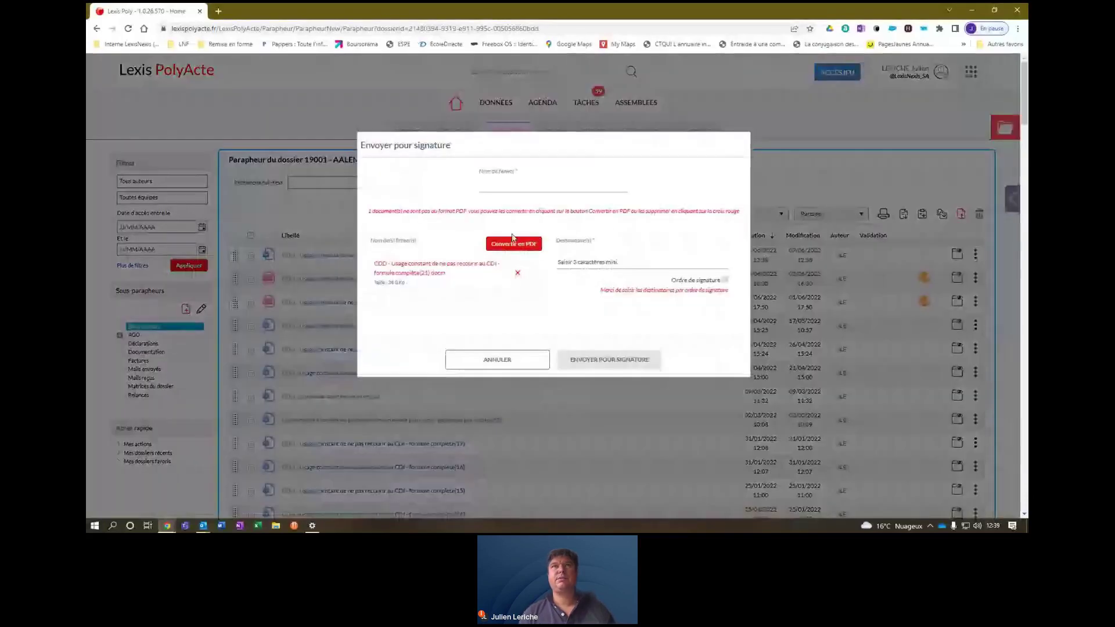
Convert the CDD to PDF, name the sending 'sign contrat', add the manager contact as signer, and send.
{"action": "left_click", "coordinate": [512, 240]}
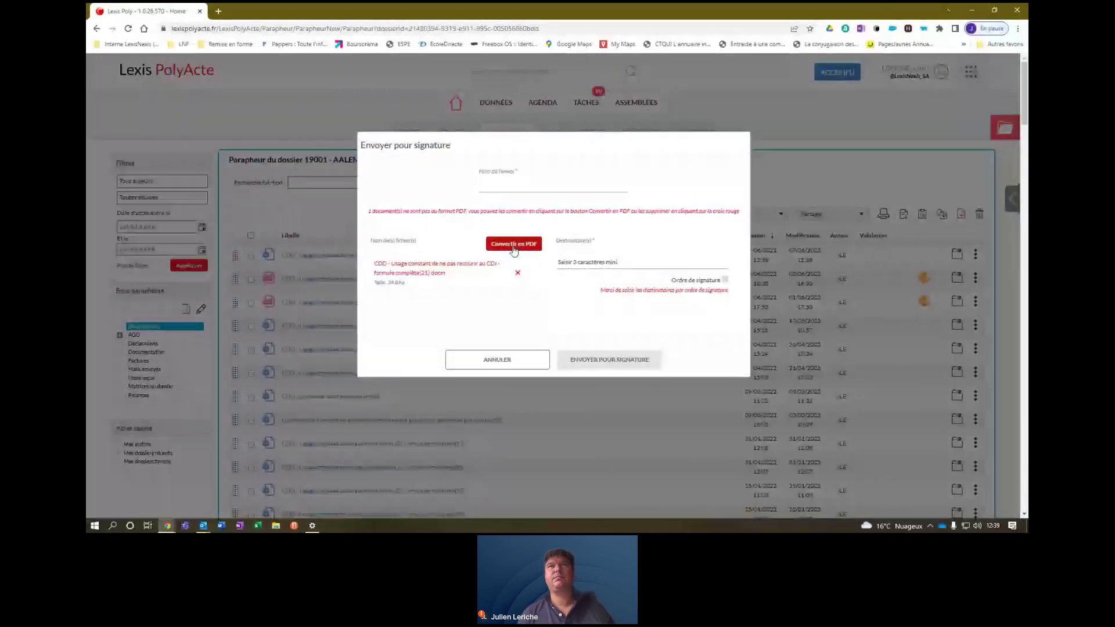
{"action": "left_click", "coordinate": [501, 187]}
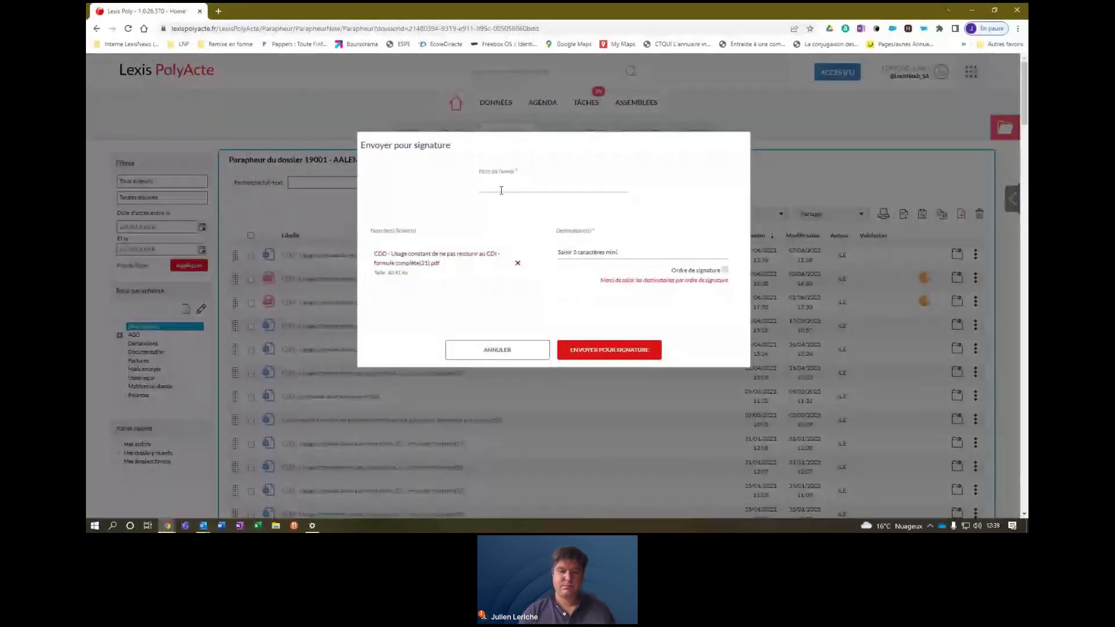
{"action": "type", "text": "sign con"}
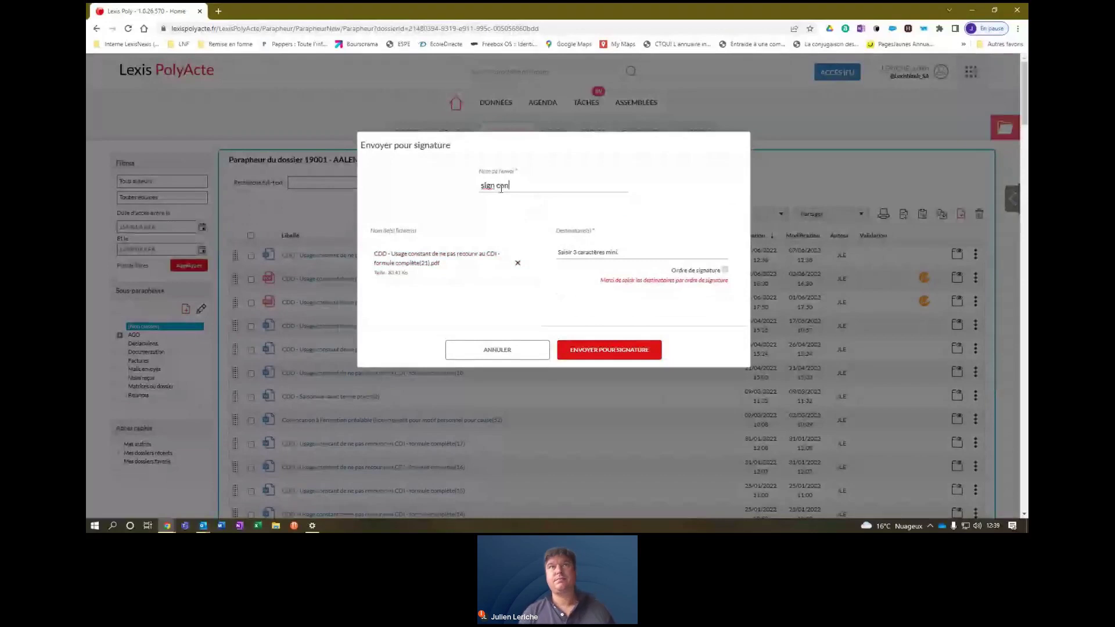
{"action": "type", "text": "trat"}
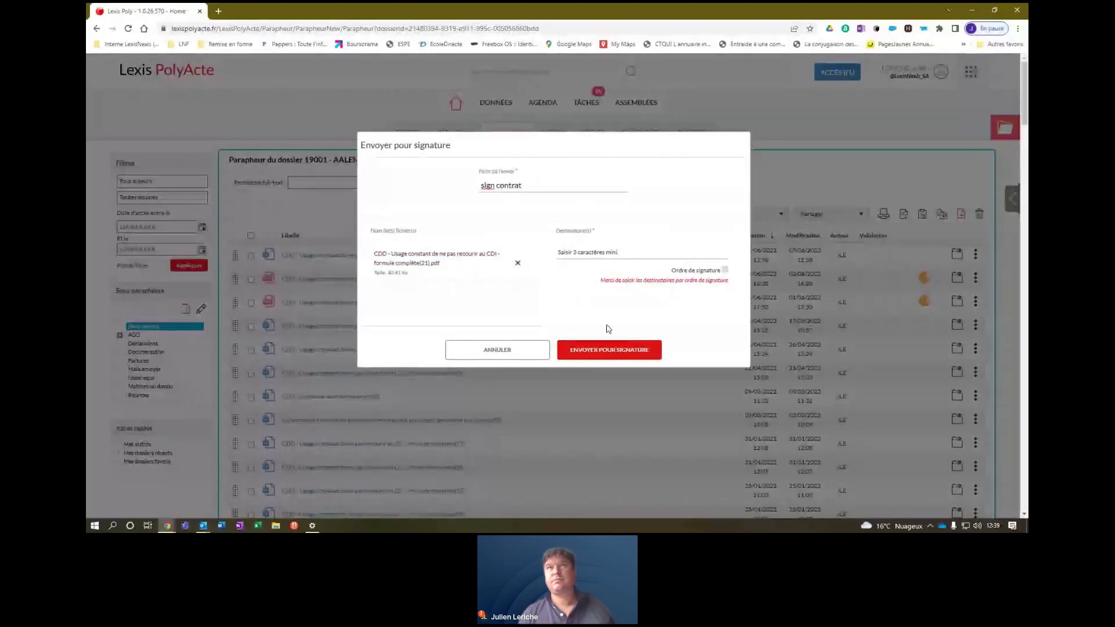
{"action": "left_click", "coordinate": [611, 254]}
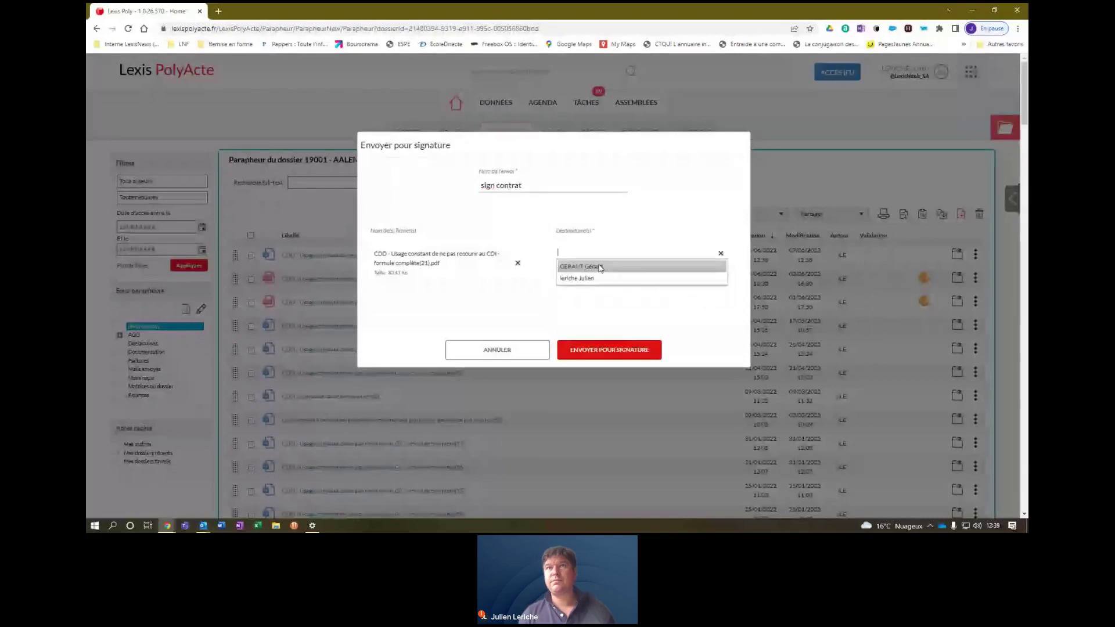
{"action": "left_click", "coordinate": [600, 267]}
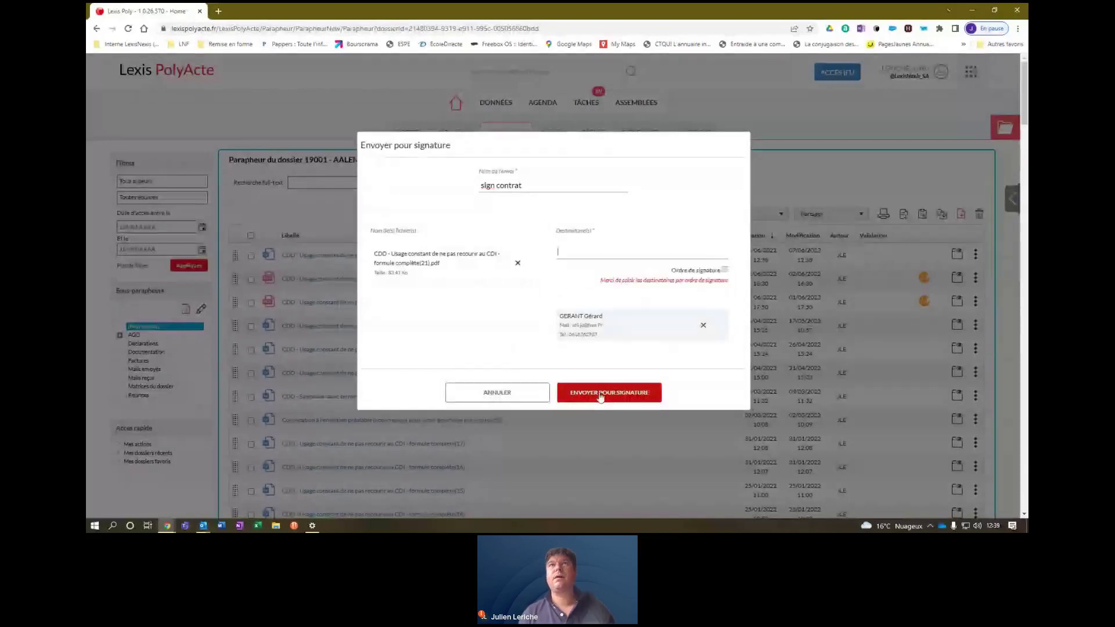
{"action": "left_click", "coordinate": [600, 395]}
{"action": "left_click", "coordinate": [602, 394]}
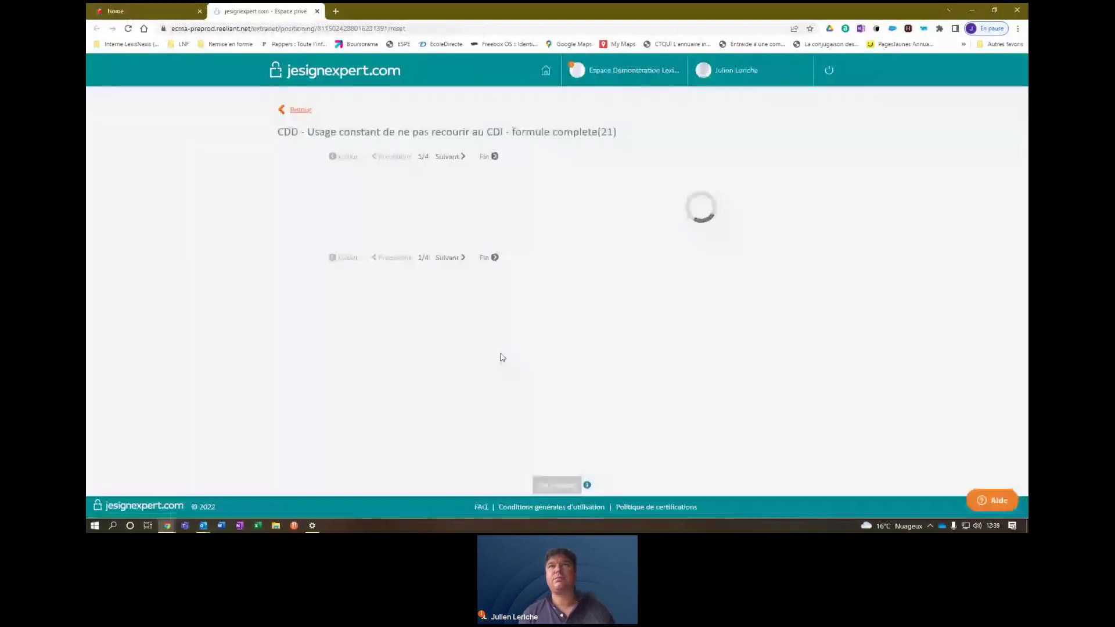
Place the Universign signature box near Article 2, validate it, and launch the 'sign contrat' collection.
{"action": "left_click_drag", "start_coordinate": [672, 347], "coordinate": [436, 356]}
{"action": "left_click", "coordinate": [552, 485]}
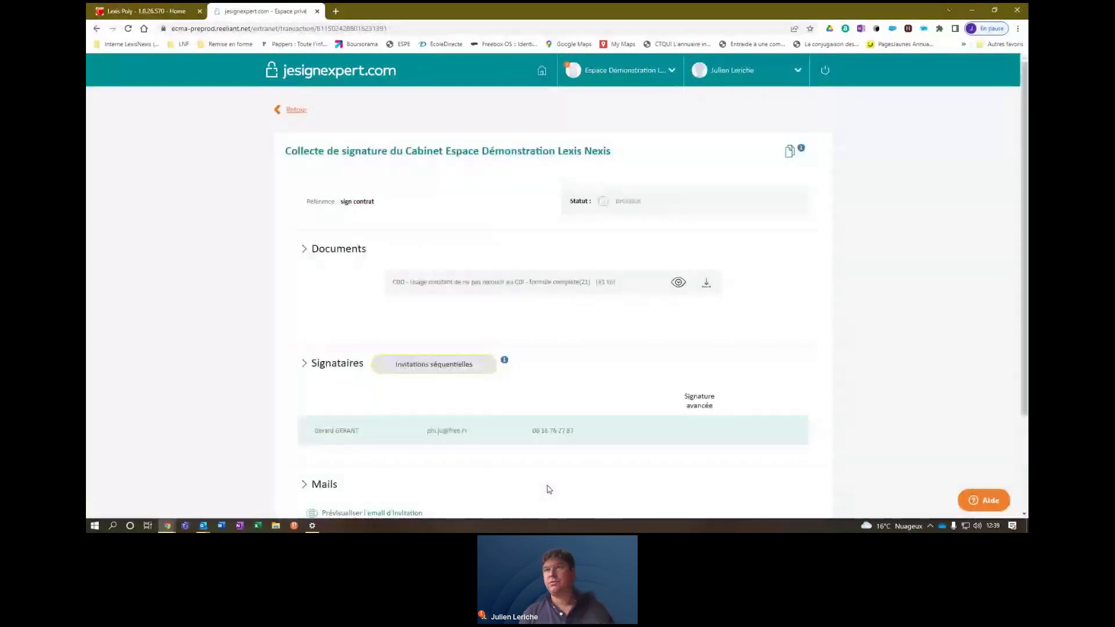
{"action": "scroll", "coordinate": [549, 489], "scroll_direction": "down", "scroll_amount": 1}
{"action": "scroll", "coordinate": [1021, 472], "scroll_direction": "down", "scroll_amount": 2}
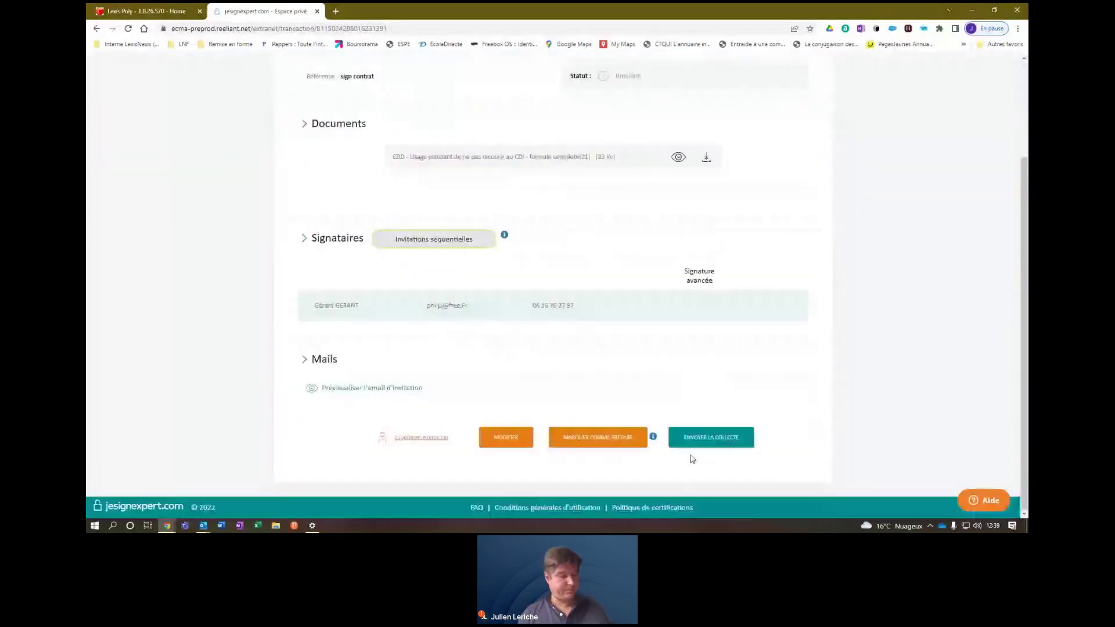
{"action": "left_click", "coordinate": [704, 442]}
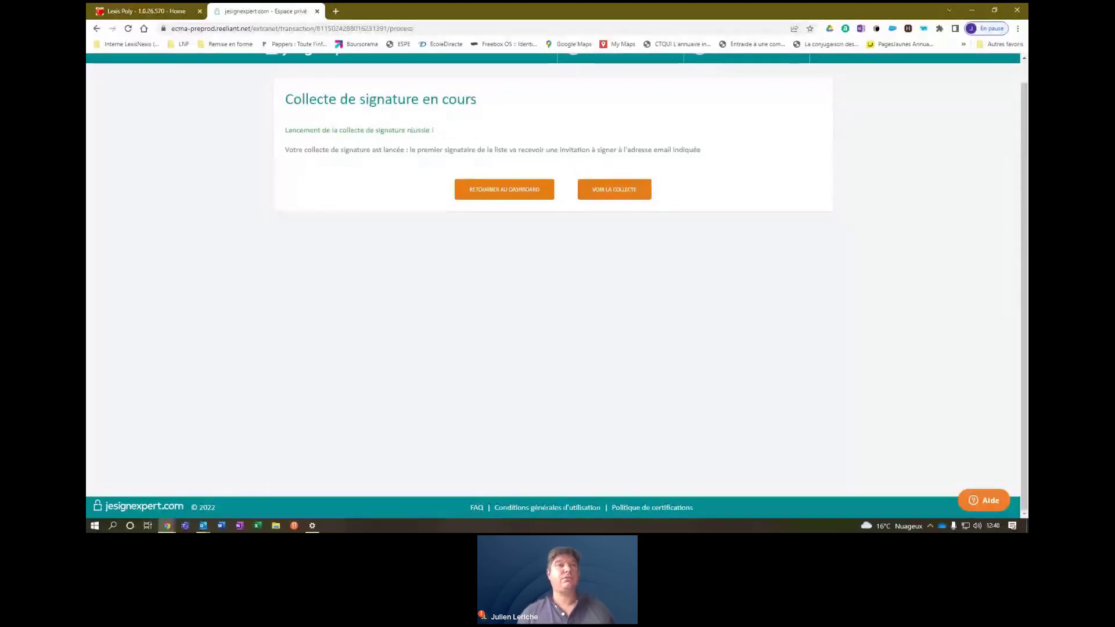
{"action": "mouse_move", "coordinate": [147, 488]}
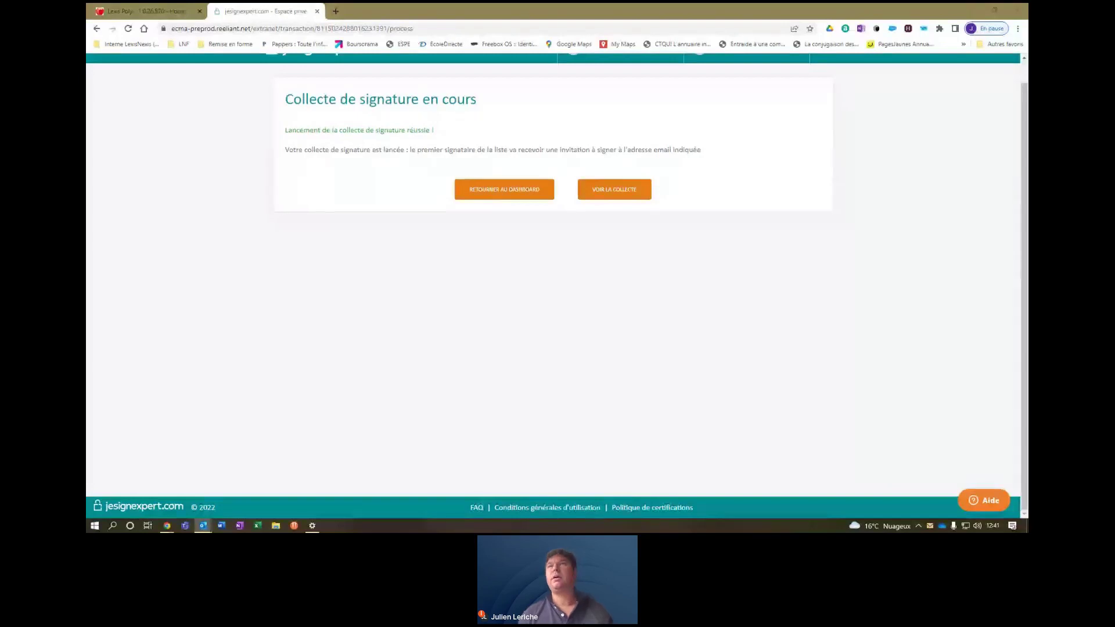
{"action": "key", "text": "alt+Tab"}
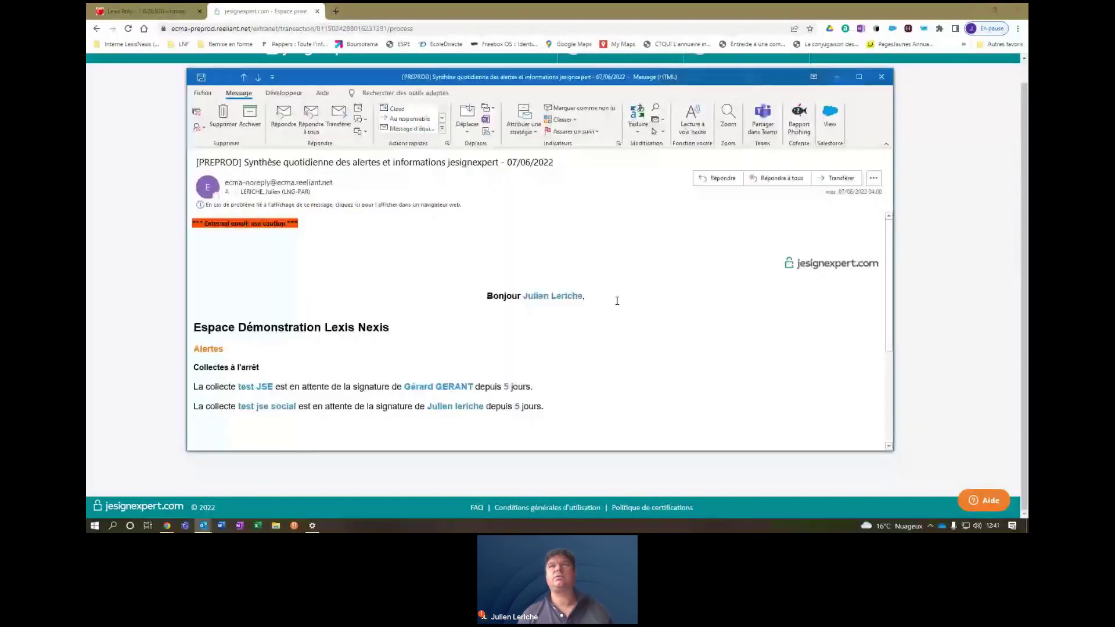
{"action": "left_click_drag", "start_coordinate": [888, 274], "coordinate": [892, 331]}
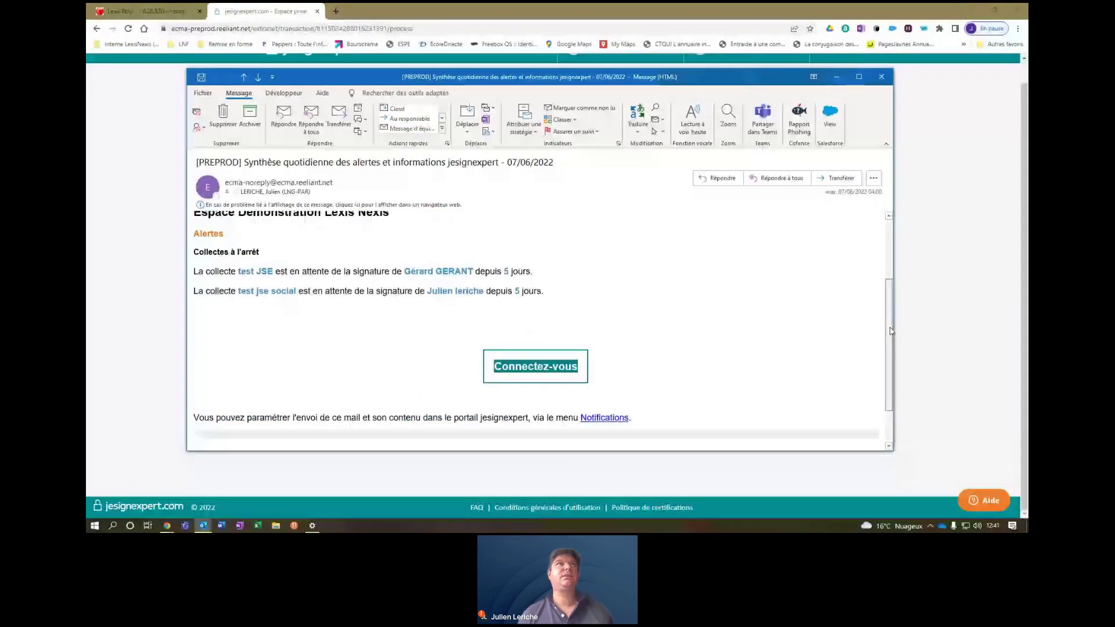
{"action": "scroll", "coordinate": [892, 331], "scroll_direction": "up", "scroll_amount": 3}
{"action": "key", "text": "alt+Tab"}
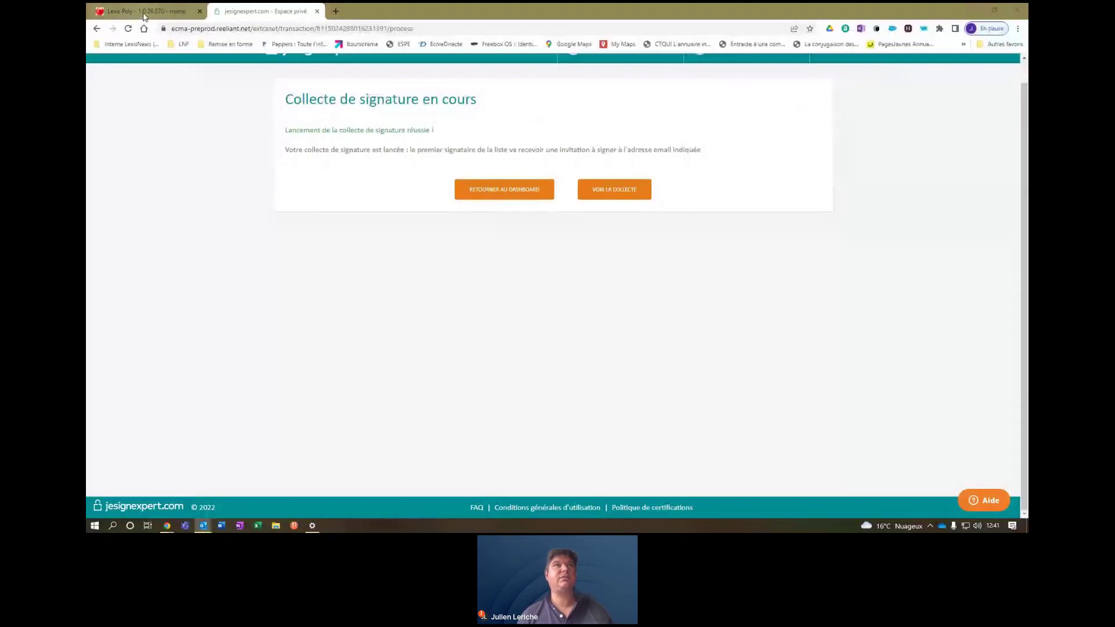
In the Lexis Poly tab, filter dossier 19001's documents to Signés, then to En attente de signature.
{"action": "left_click", "coordinate": [146, 13]}
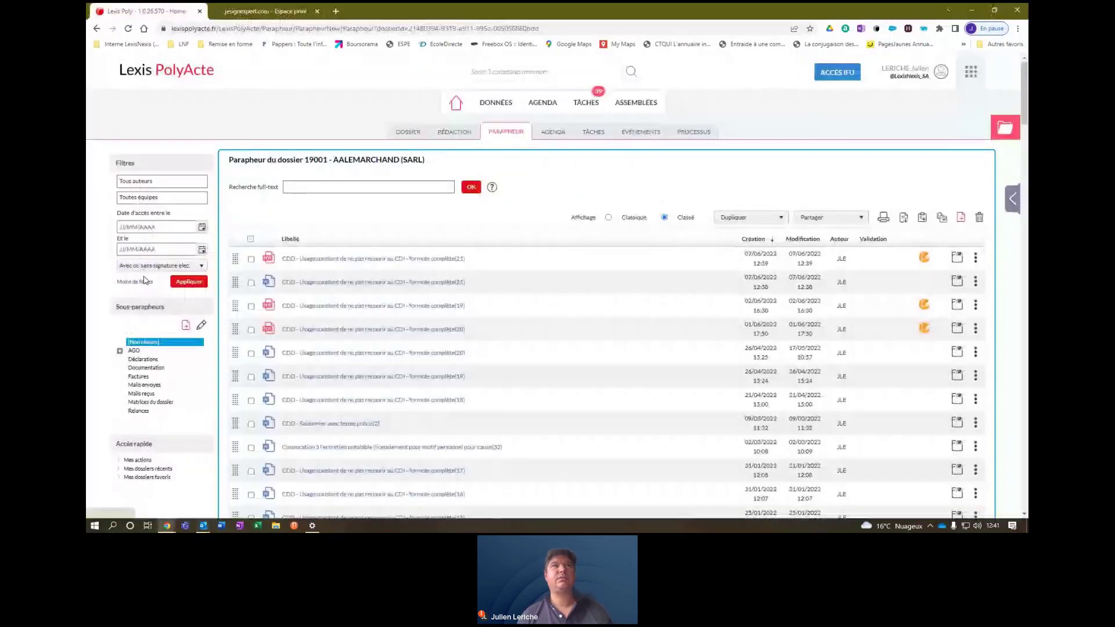
{"action": "left_click", "coordinate": [145, 281]}
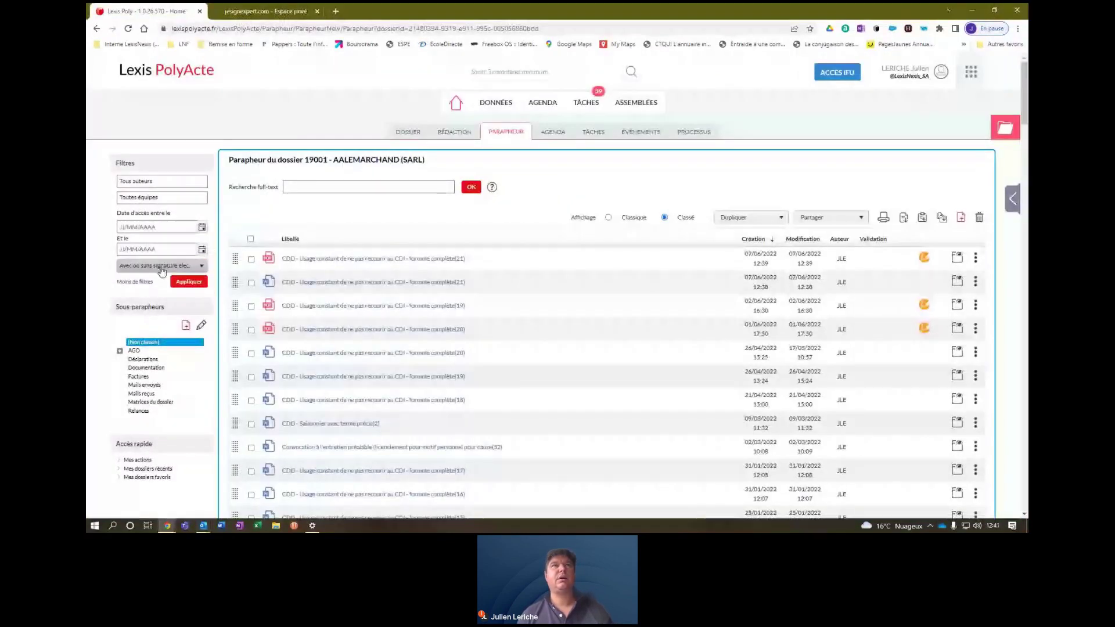
{"action": "left_click", "coordinate": [188, 282]}
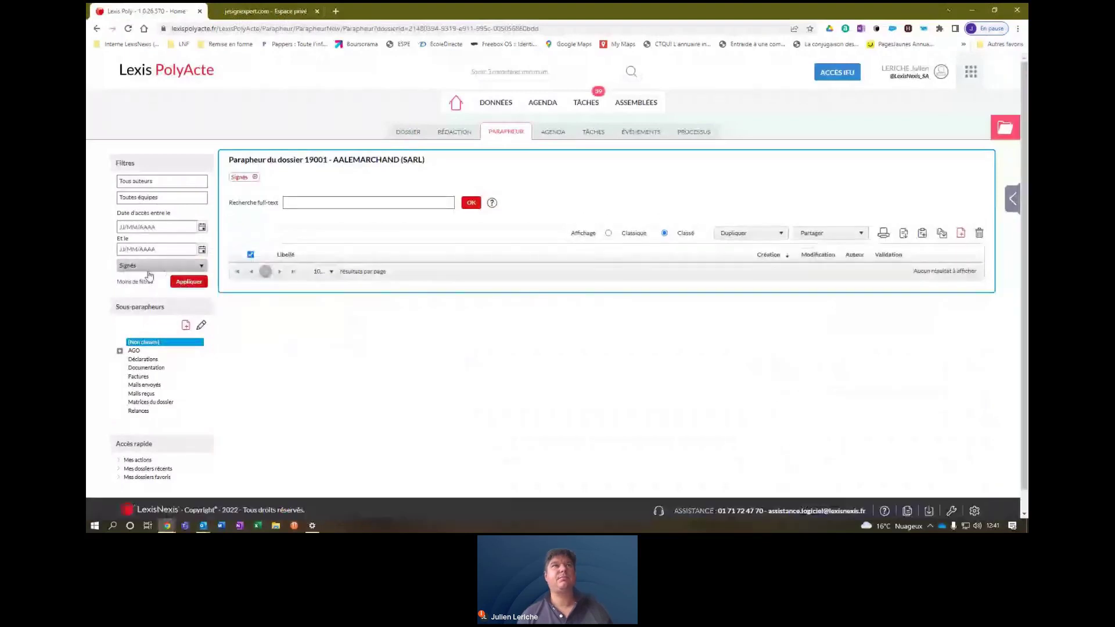
{"action": "left_click", "coordinate": [149, 271]}
{"action": "left_click", "coordinate": [186, 290]}
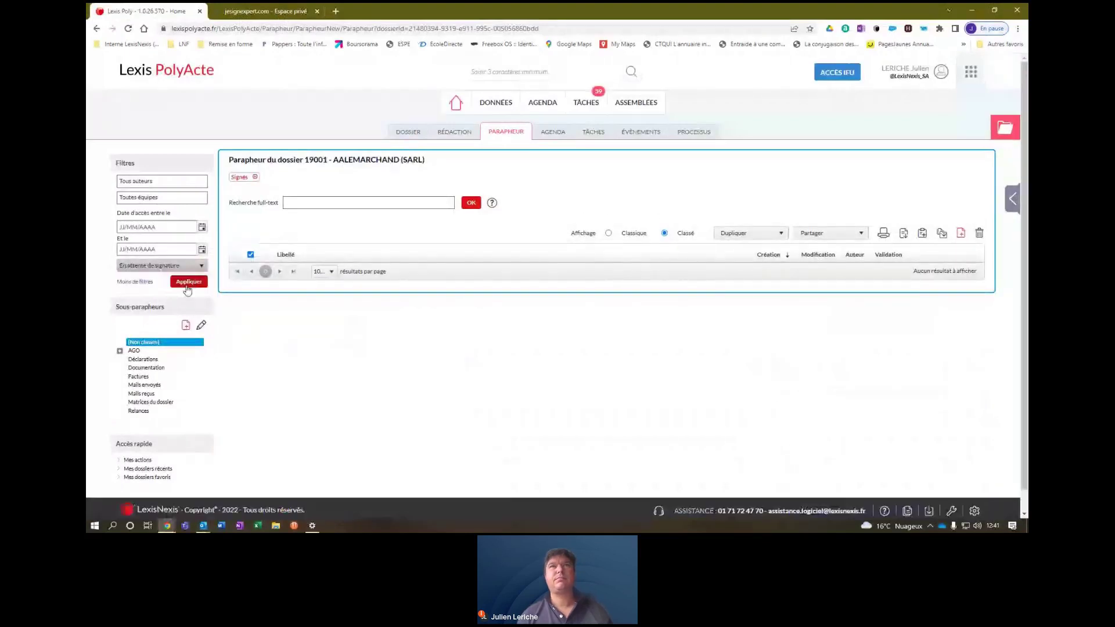
{"action": "left_click", "coordinate": [187, 284]}
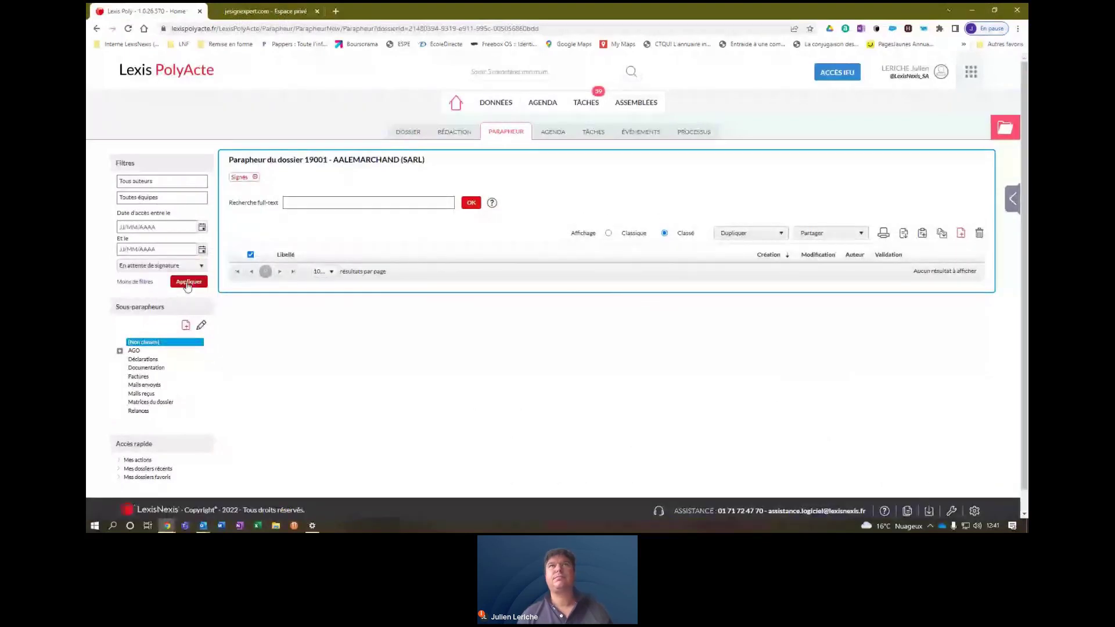
Visit the RÉDACTION and PARAPHEUR tabs, then return to the home dashboard.
{"action": "left_click", "coordinate": [459, 138]}
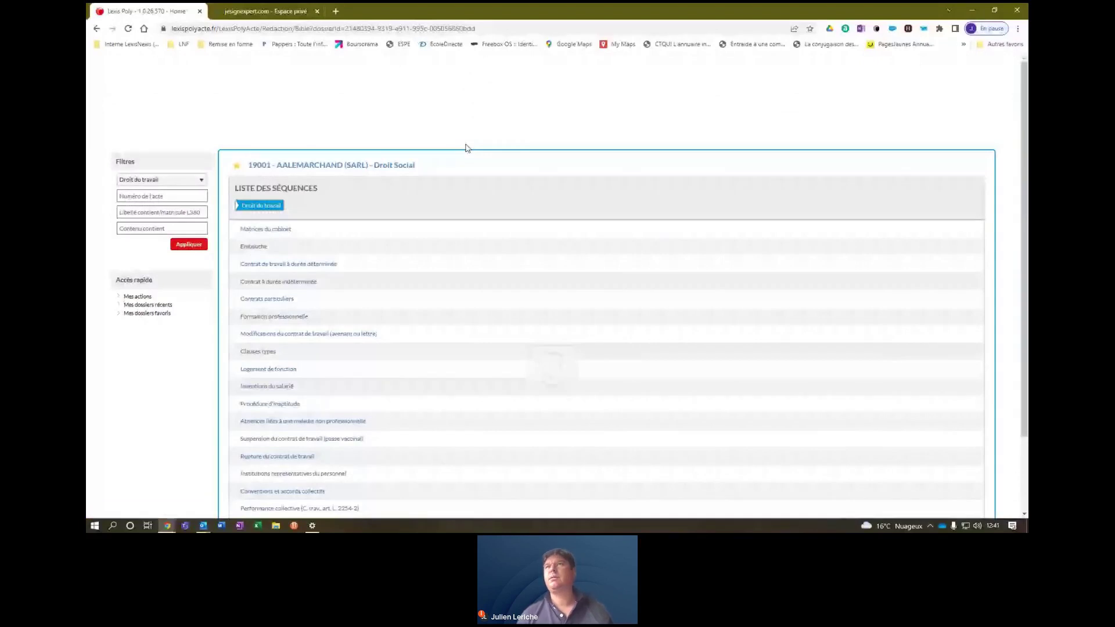
{"action": "left_click", "coordinate": [504, 136]}
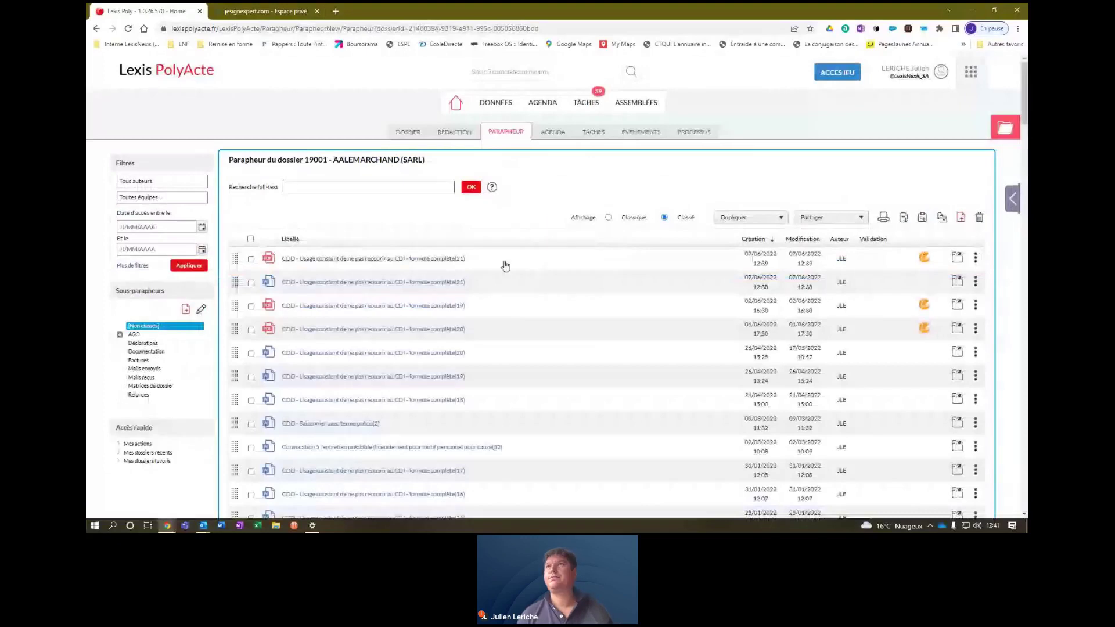
{"action": "left_click", "coordinate": [458, 111]}
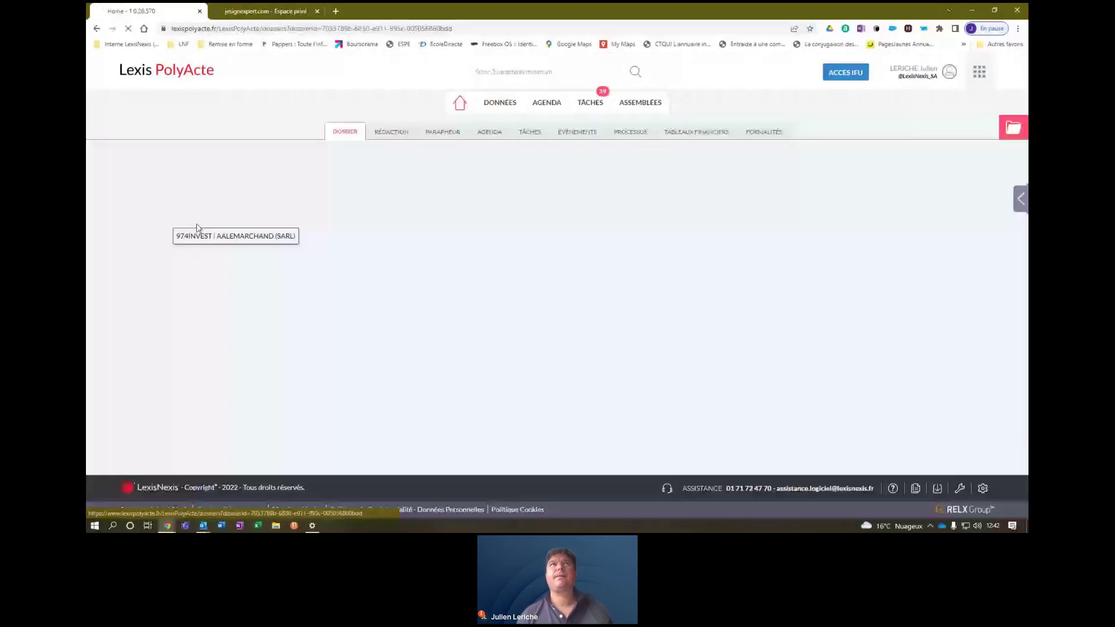
{"action": "left_click", "coordinate": [197, 228]}
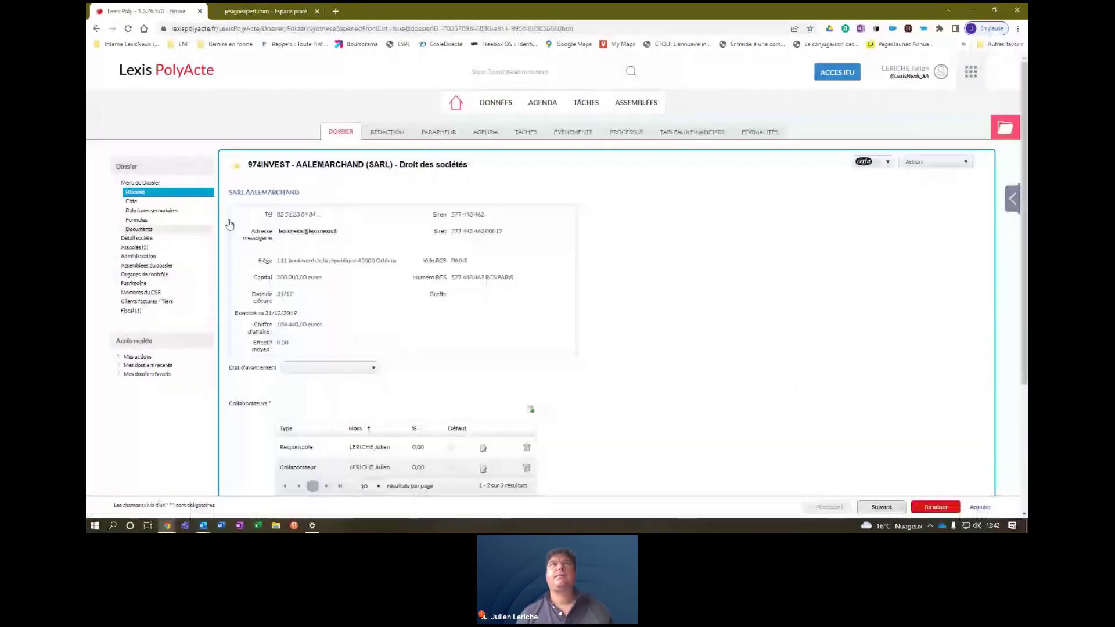
{"action": "left_click", "coordinate": [395, 132]}
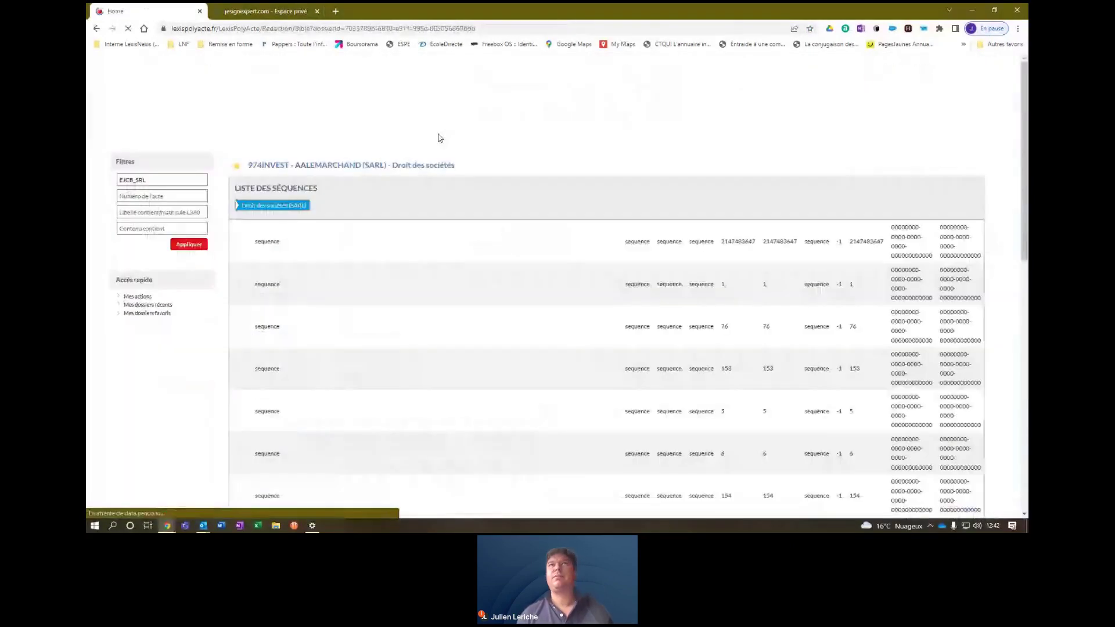
{"action": "left_click", "coordinate": [439, 133]}
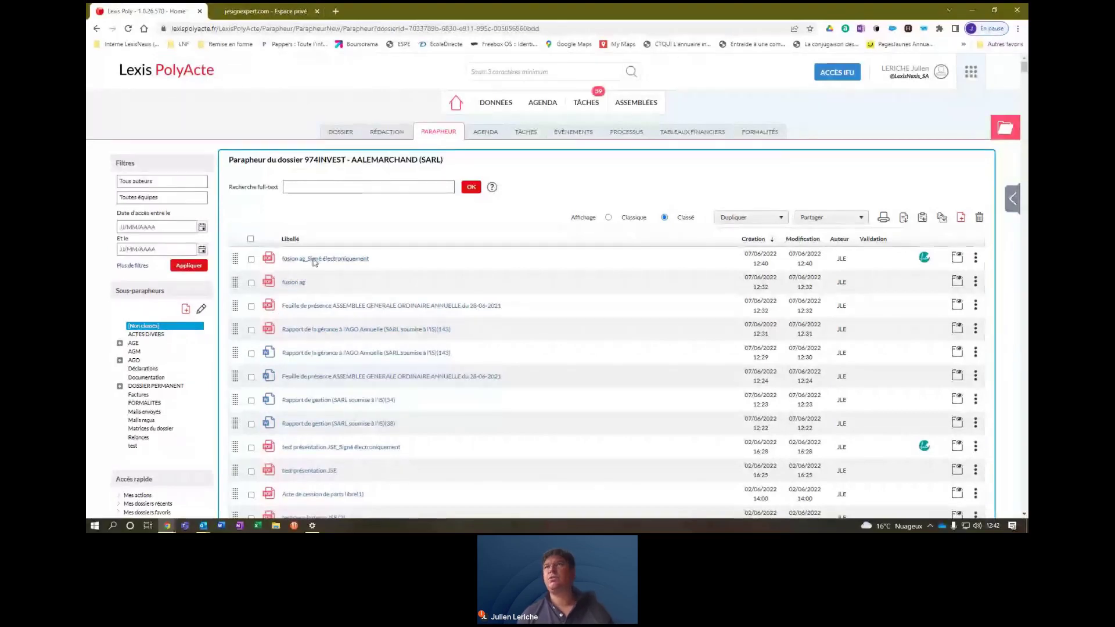
{"action": "left_click", "coordinate": [313, 259]}
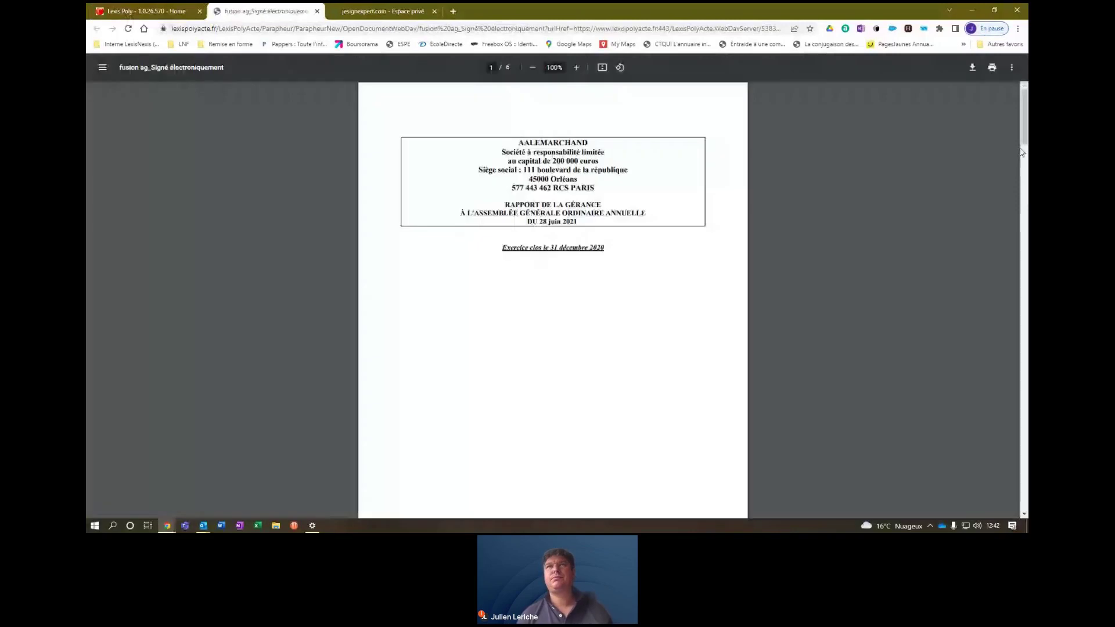
Scroll to page 6 to view the two Universign signatures, scroll back up and close the PDF.
{"action": "left_click_drag", "start_coordinate": [1022, 142], "coordinate": [1026, 479]}
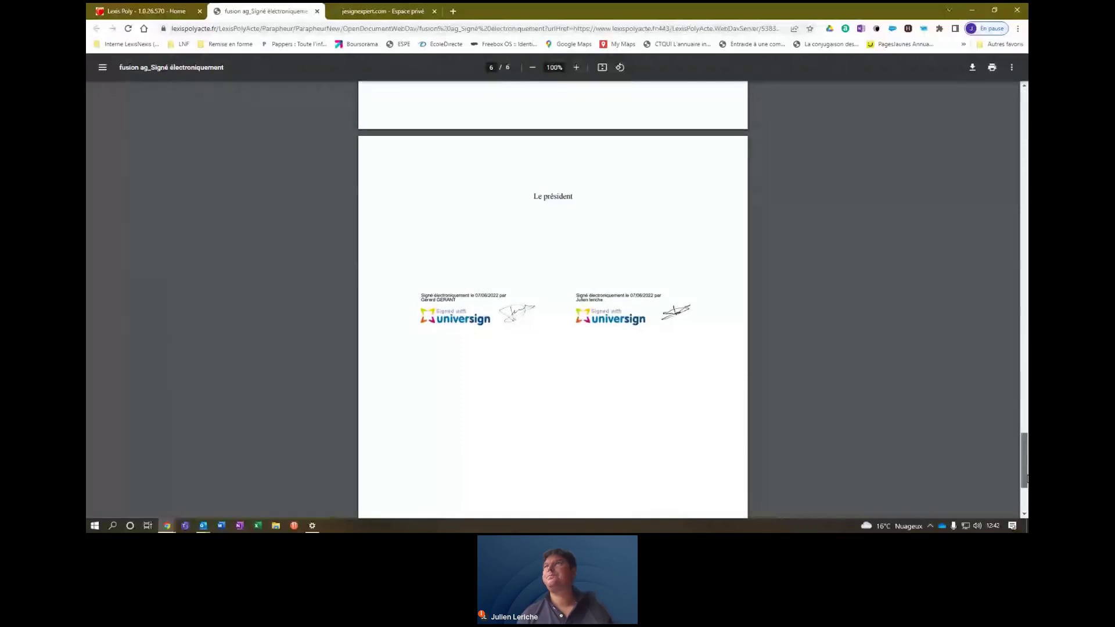
{"action": "left_click_drag", "start_coordinate": [1026, 479], "coordinate": [1026, 108]}
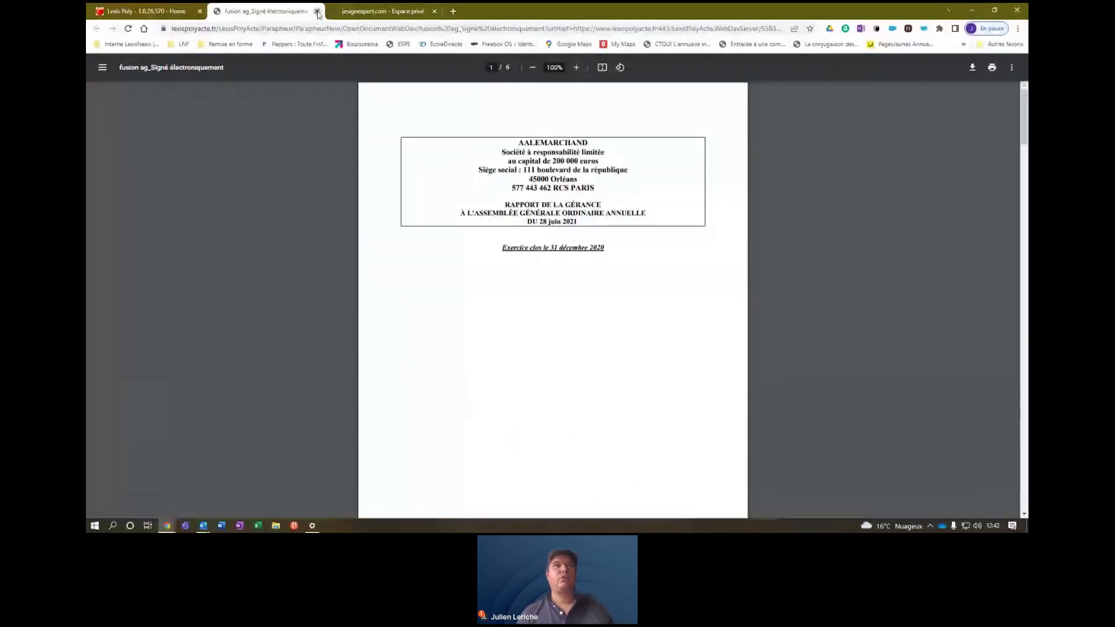
{"action": "left_click", "coordinate": [319, 11]}
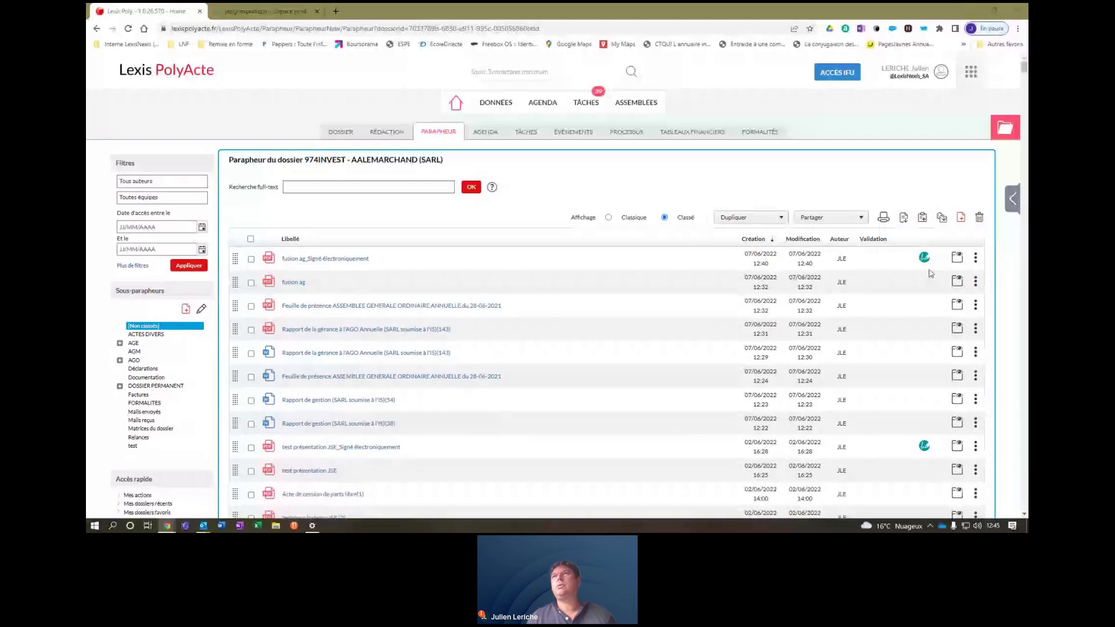
Log out of Lexis PolyActe and sign back in with the saved autofill account.
{"action": "left_click", "coordinate": [941, 72]}
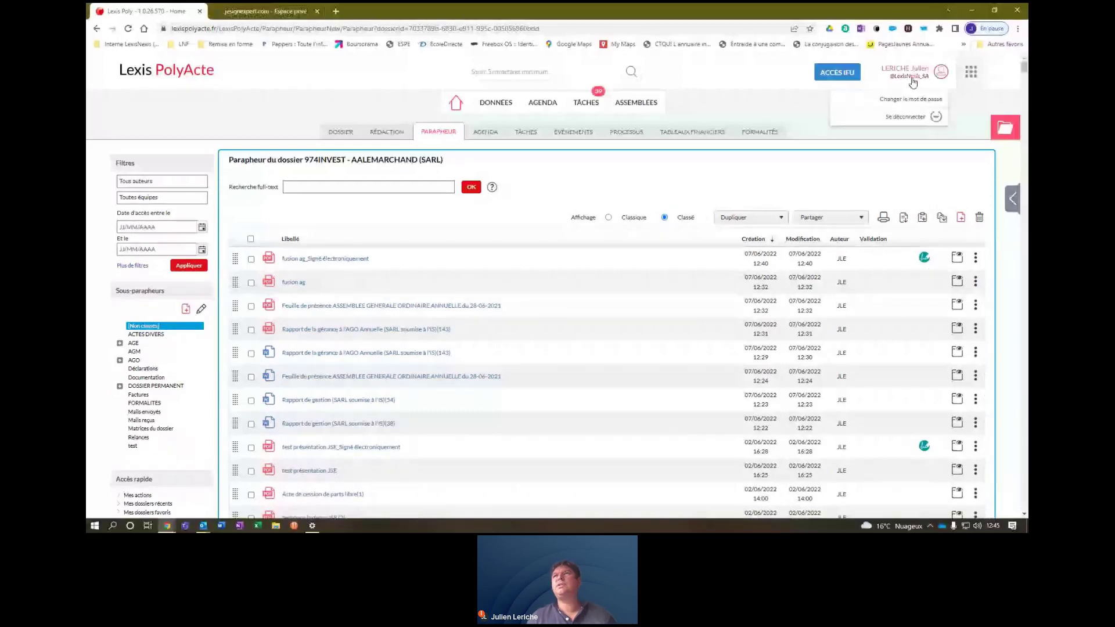
{"action": "left_click", "coordinate": [922, 118]}
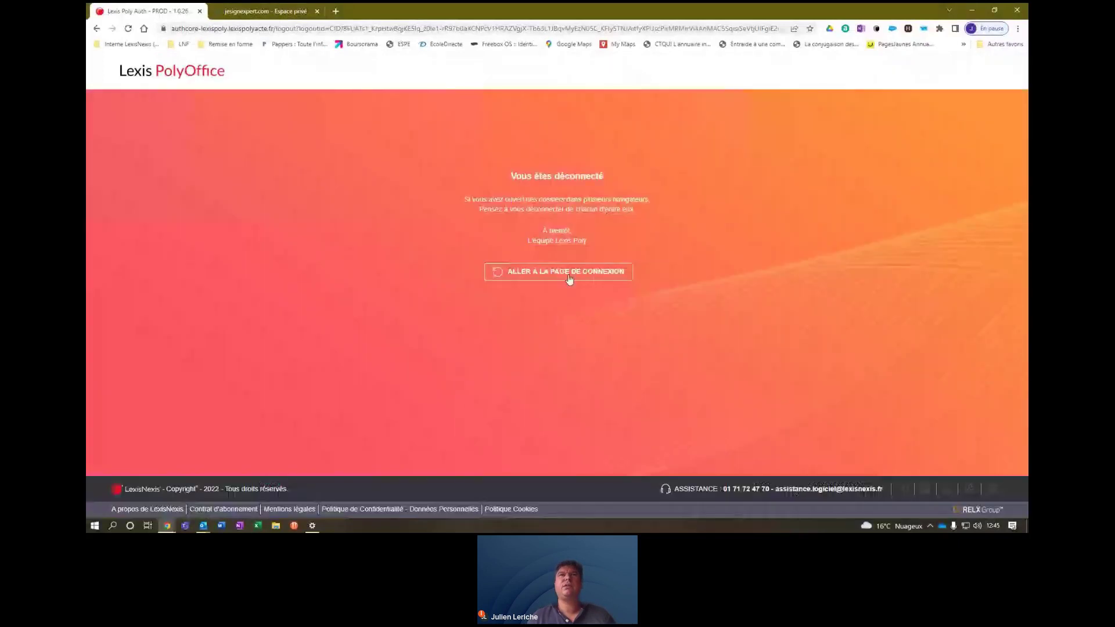
{"action": "left_click", "coordinate": [569, 276]}
{"action": "left_click", "coordinate": [576, 242]}
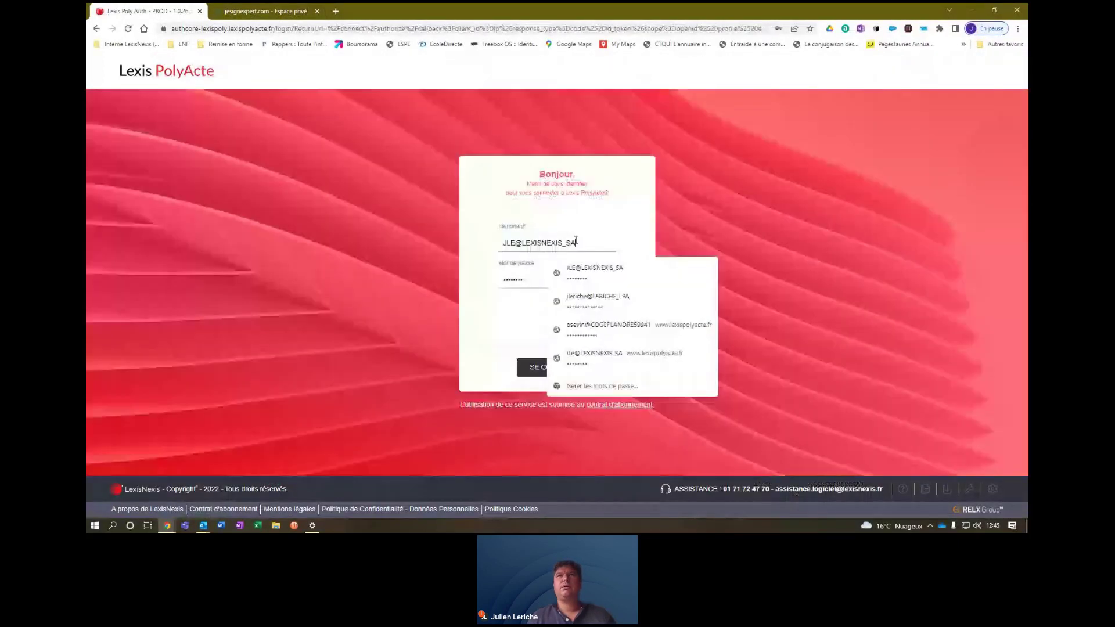
{"action": "left_click", "coordinate": [597, 298]}
{"action": "key", "text": "Return"}
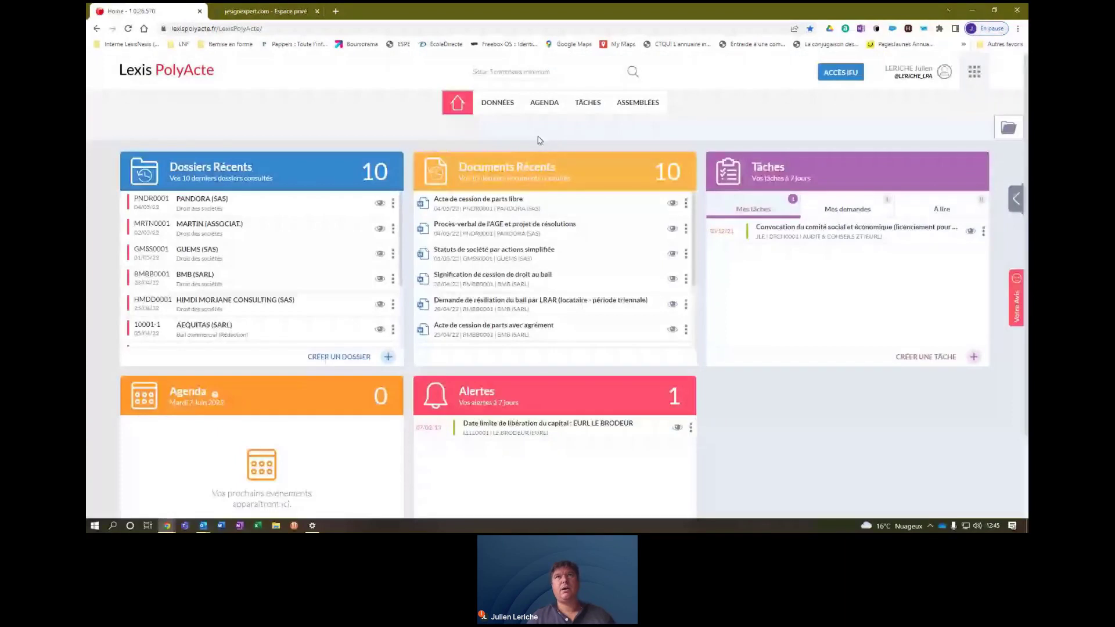
From DONNÉES > PERSONNES, download the Importer des personnes (xlsx) template and open it.
{"action": "left_click", "coordinate": [497, 107]}
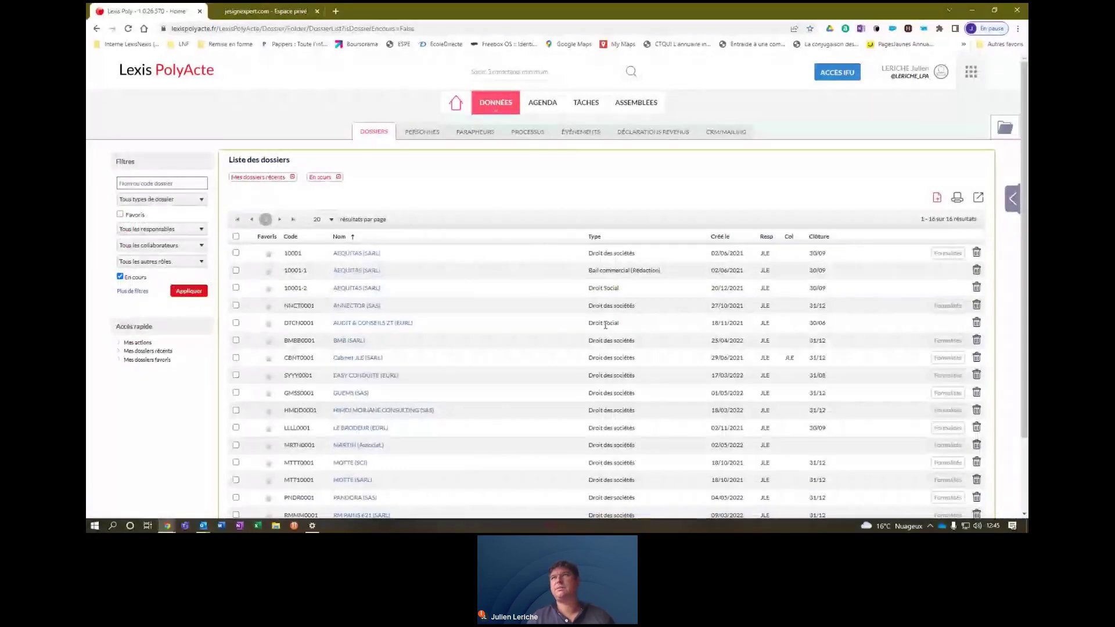
{"action": "left_click", "coordinate": [421, 132]}
{"action": "left_click", "coordinate": [874, 199]}
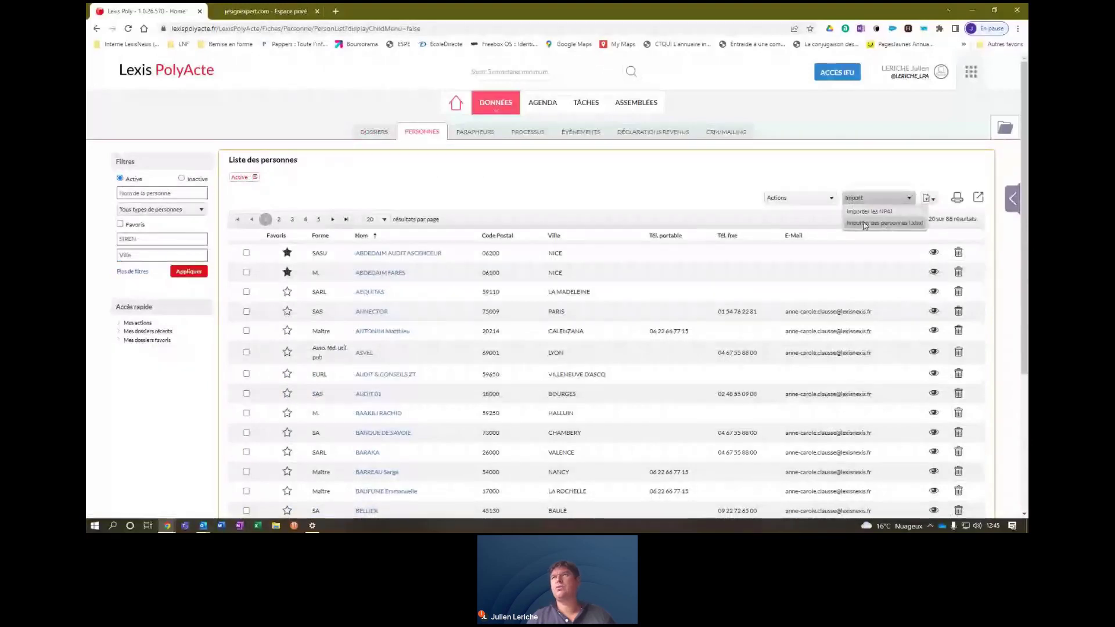
{"action": "left_click", "coordinate": [899, 226]}
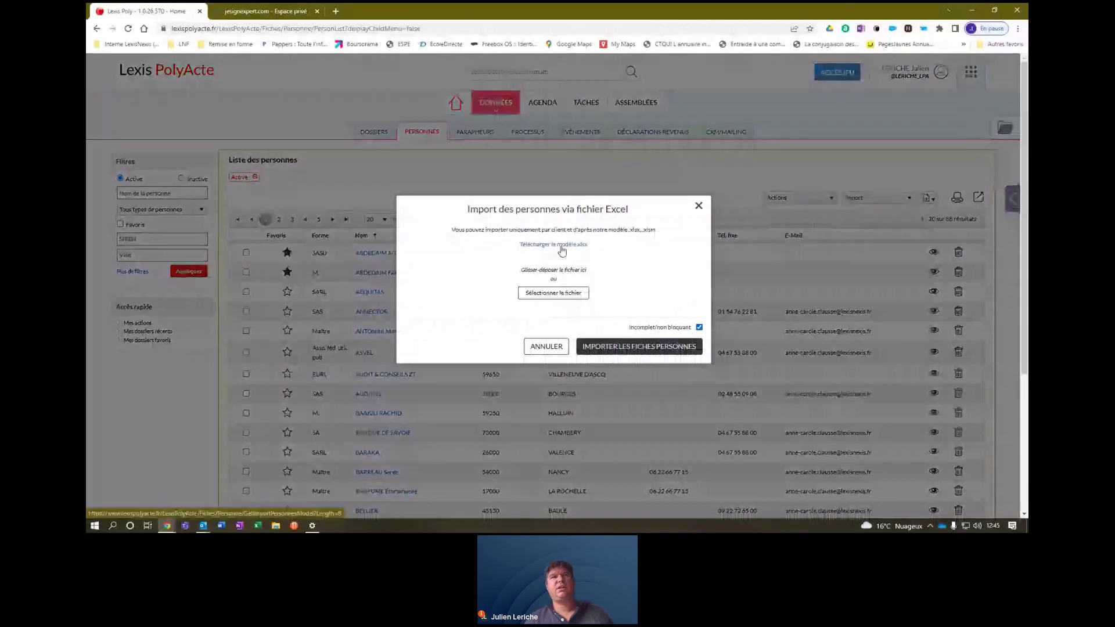
{"action": "left_click", "coordinate": [561, 247]}
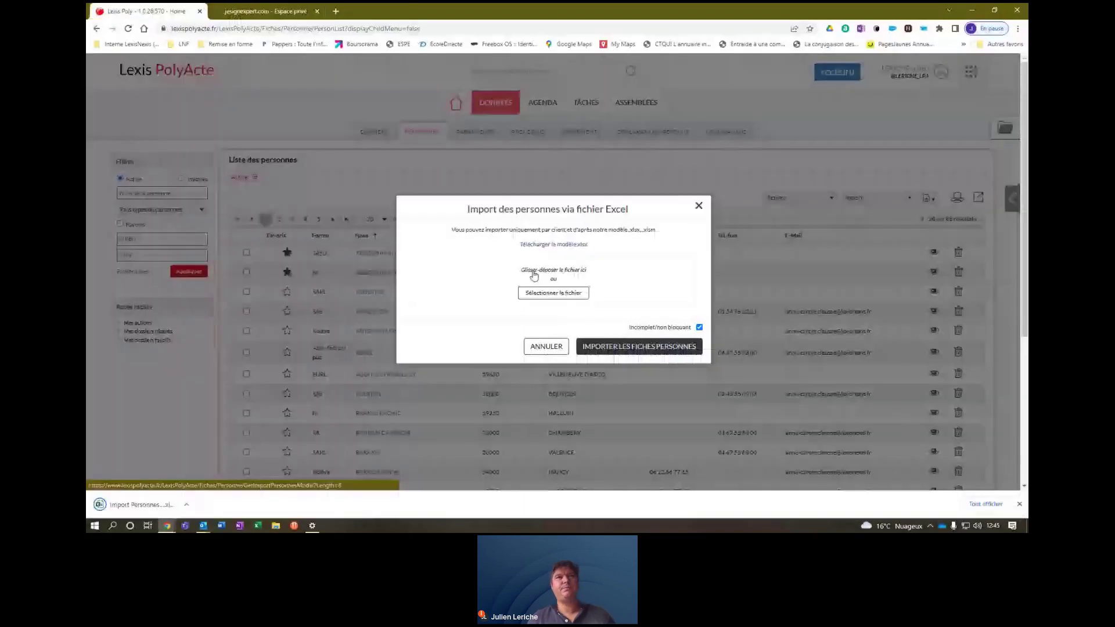
{"action": "left_click", "coordinate": [129, 507]}
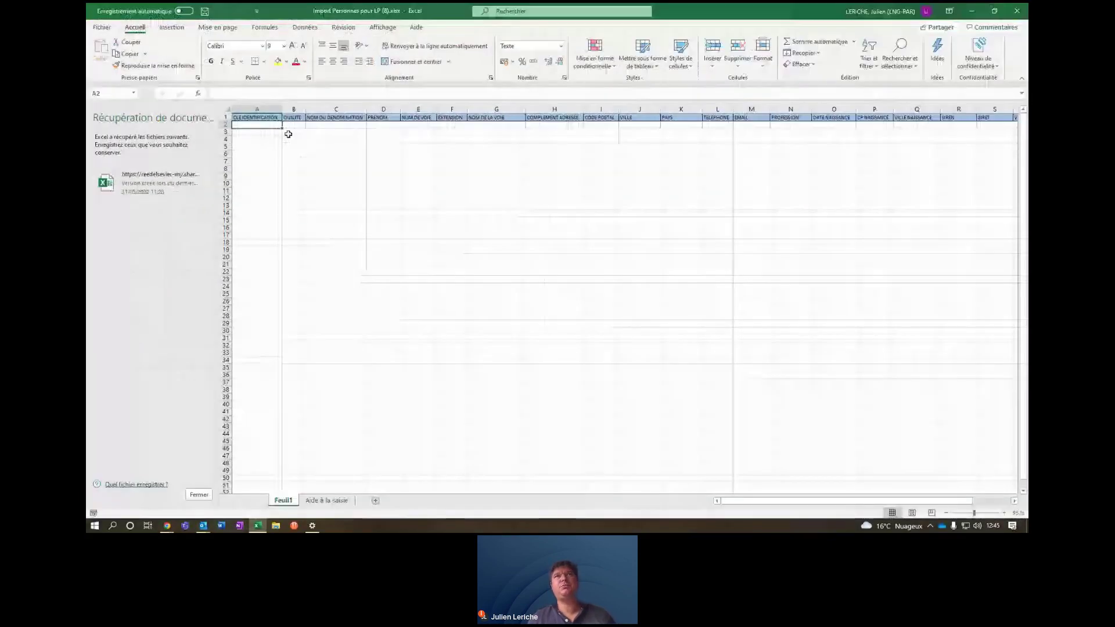
Read the Feuil1 column headers from CLE IDENTIFICATION across to DATE CLOTURE and back.
{"action": "left_click", "coordinate": [293, 124]}
{"action": "key", "text": "Right"}
{"action": "key", "text": "Right"}
{"action": "key", "text": "Right"}
{"action": "key", "text": "Right"}
{"action": "key", "text": "Right"}
{"action": "key", "text": "Right"}
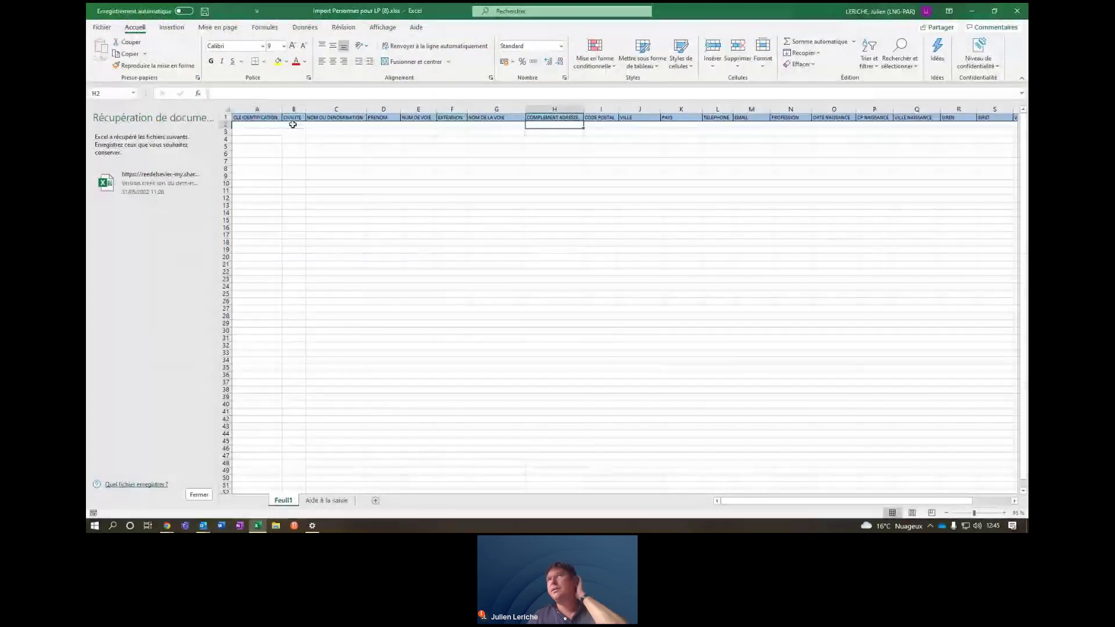
{"action": "key", "text": "Right"}
{"action": "key", "text": "Right"}
{"action": "key", "text": "Right"}
{"action": "key", "text": "Right"}
{"action": "key", "text": "Right"}
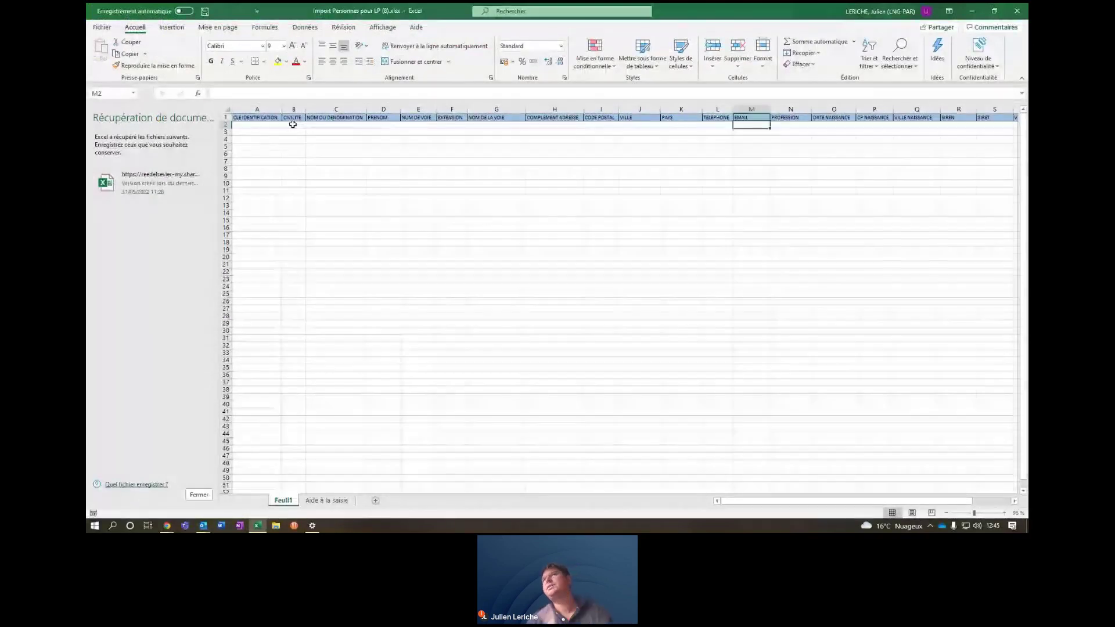
{"action": "key", "text": "Right"}
{"action": "key", "text": "Right"}
{"action": "key", "text": "Right"}
{"action": "key", "text": "Right"}
{"action": "key", "text": "Right"}
{"action": "key", "text": "Right"}
{"action": "key", "text": "Right"}
{"action": "key", "text": "Right"}
{"action": "key", "text": "Right"}
{"action": "key", "text": "Right"}
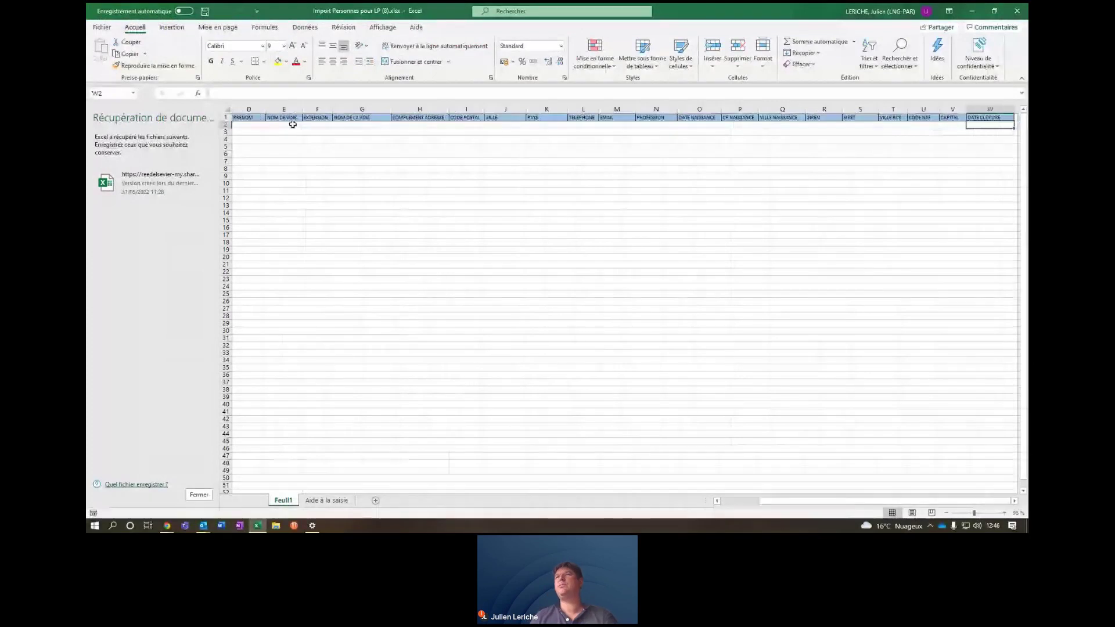
{"action": "key", "text": "Left"}
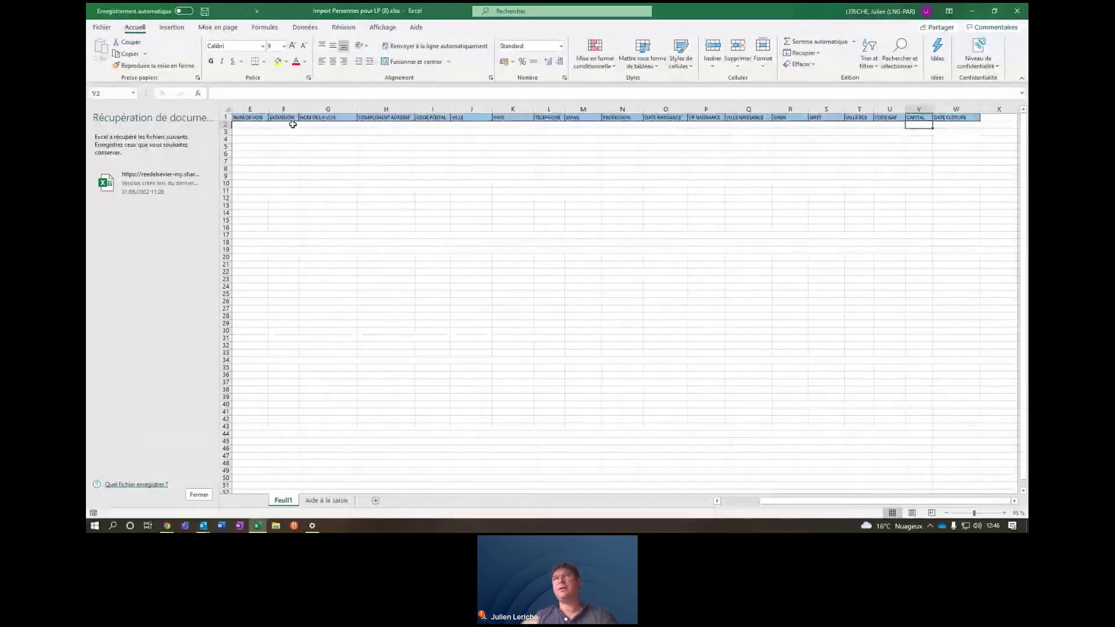
{"action": "key", "text": "Left"}
{"action": "key", "text": "Left"}
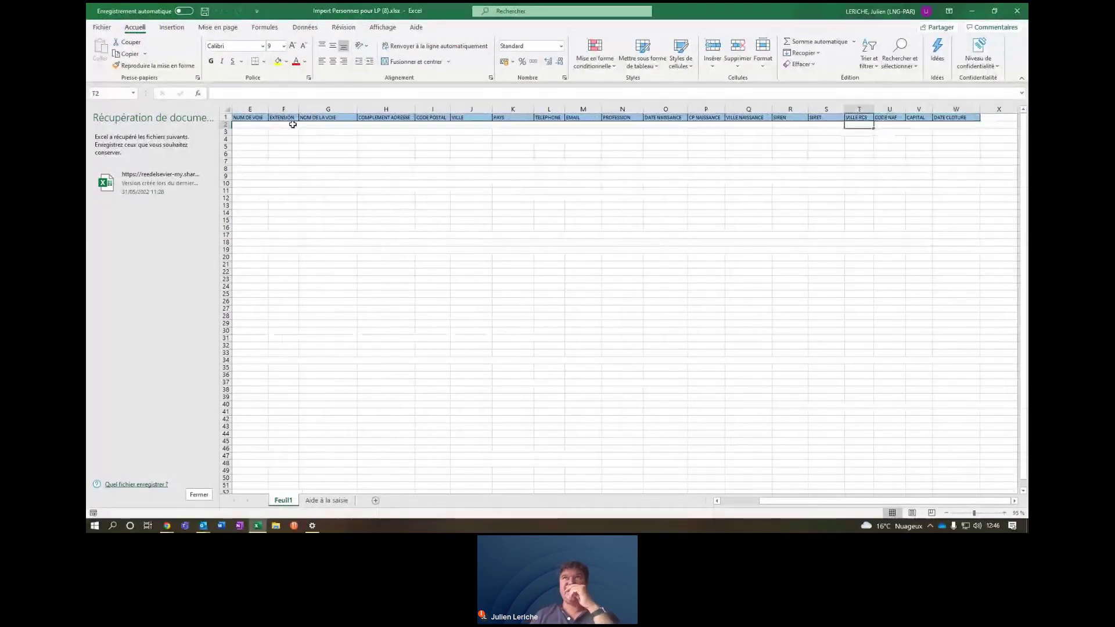
{"action": "key", "text": "Left"}
{"action": "key", "text": "Left"}
{"action": "key", "text": "Left"}
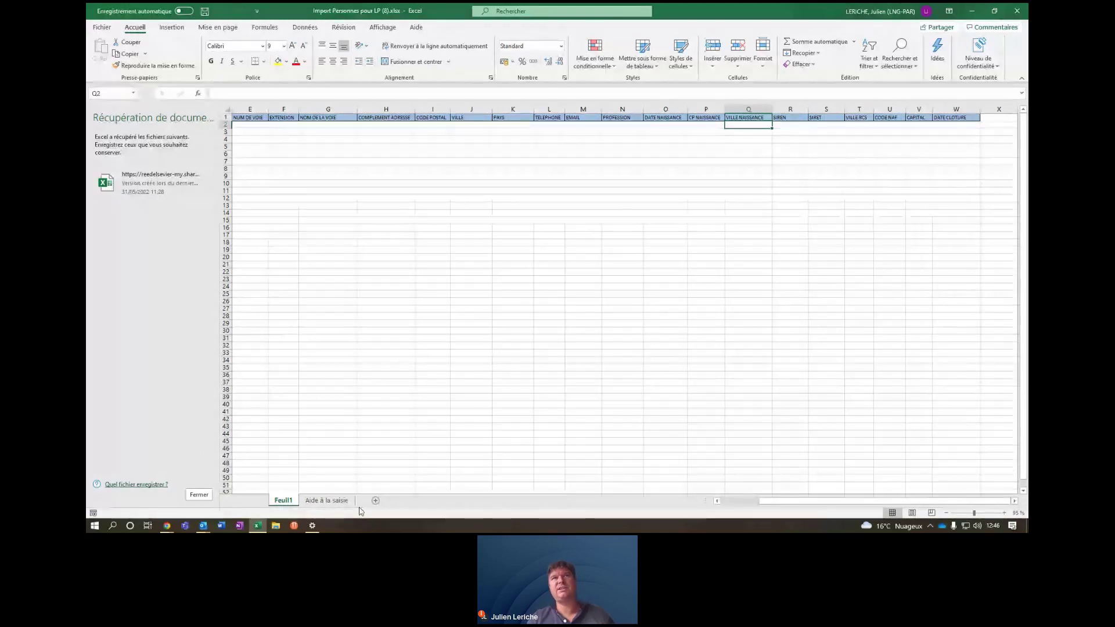
Browse the Aide à la saisie sheet's value lists, then minimize Excel back to Chrome.
{"action": "left_click", "coordinate": [323, 503]}
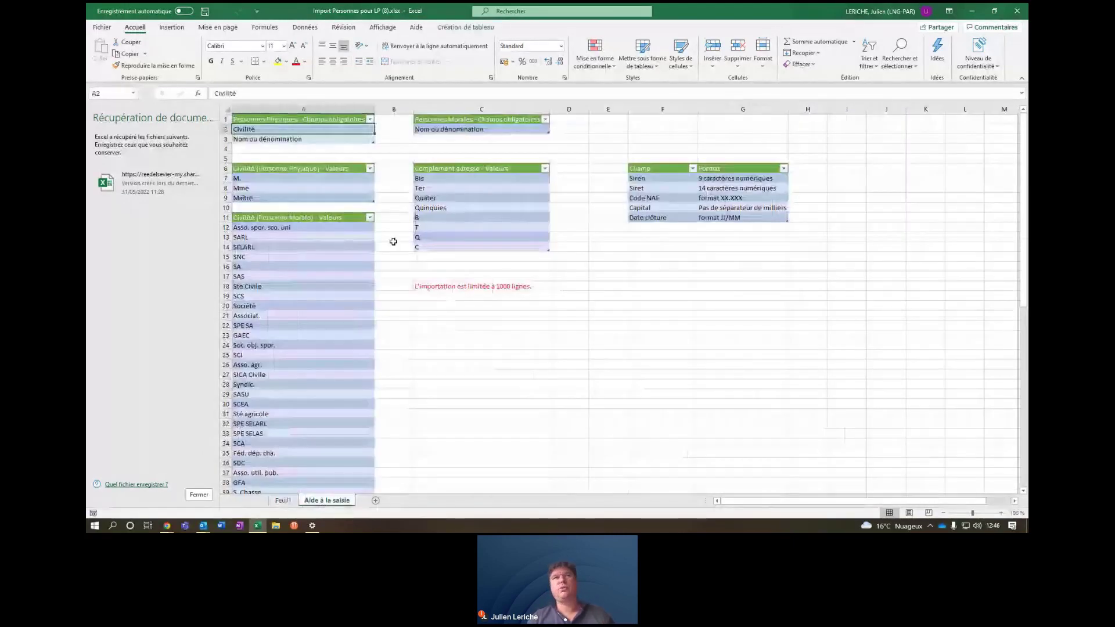
{"action": "left_click_drag", "start_coordinate": [1024, 257], "coordinate": [1024, 273]}
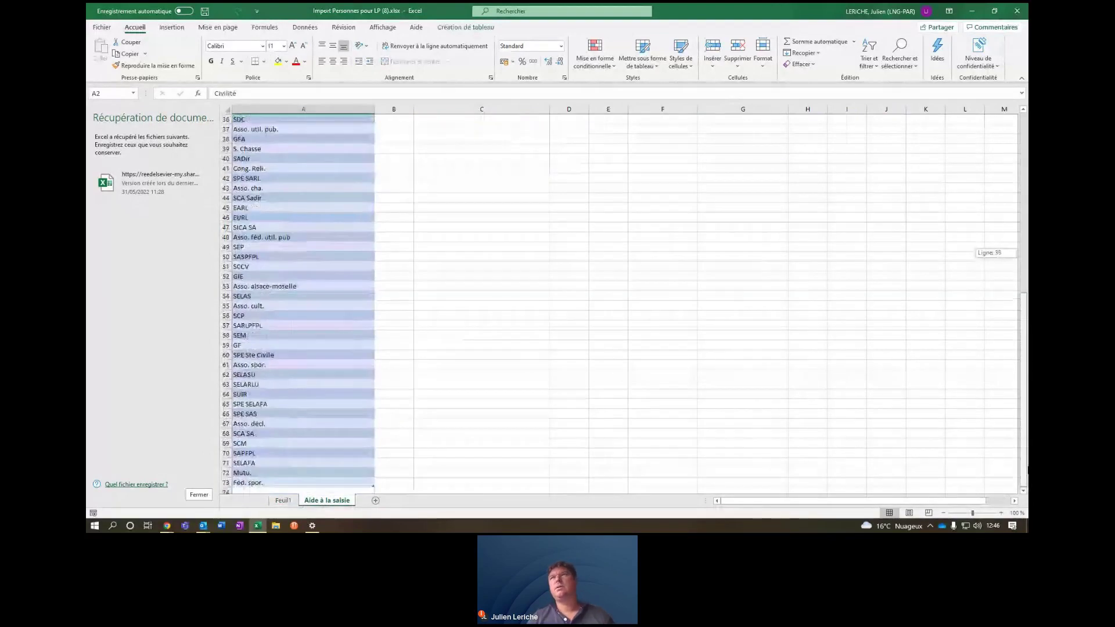
{"action": "left_click_drag", "start_coordinate": [1027, 469], "coordinate": [1027, 134]}
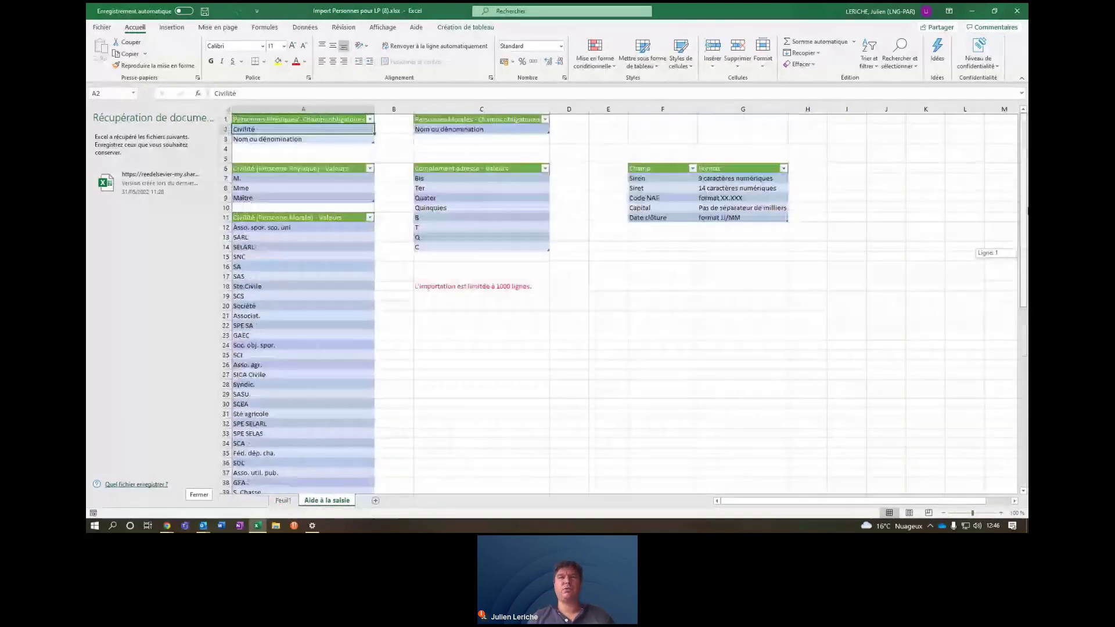
{"action": "left_click", "coordinate": [973, 11]}
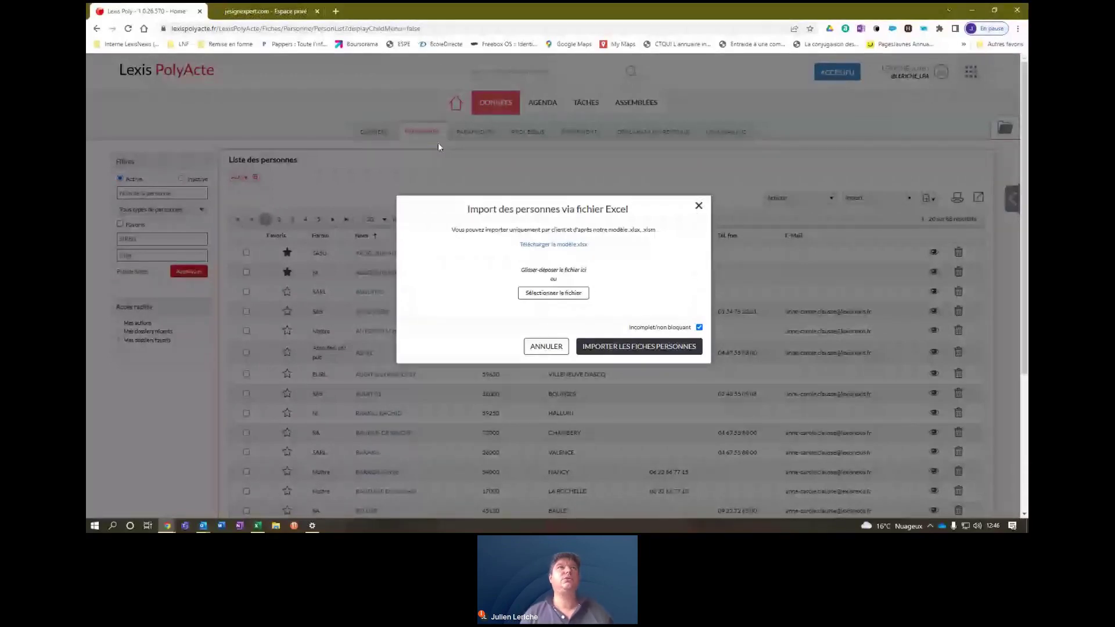
Close the import dialog, open the DOSSIERS list and go to dossier 10001 AEQUITAS (SARL).
{"action": "left_click", "coordinate": [699, 207]}
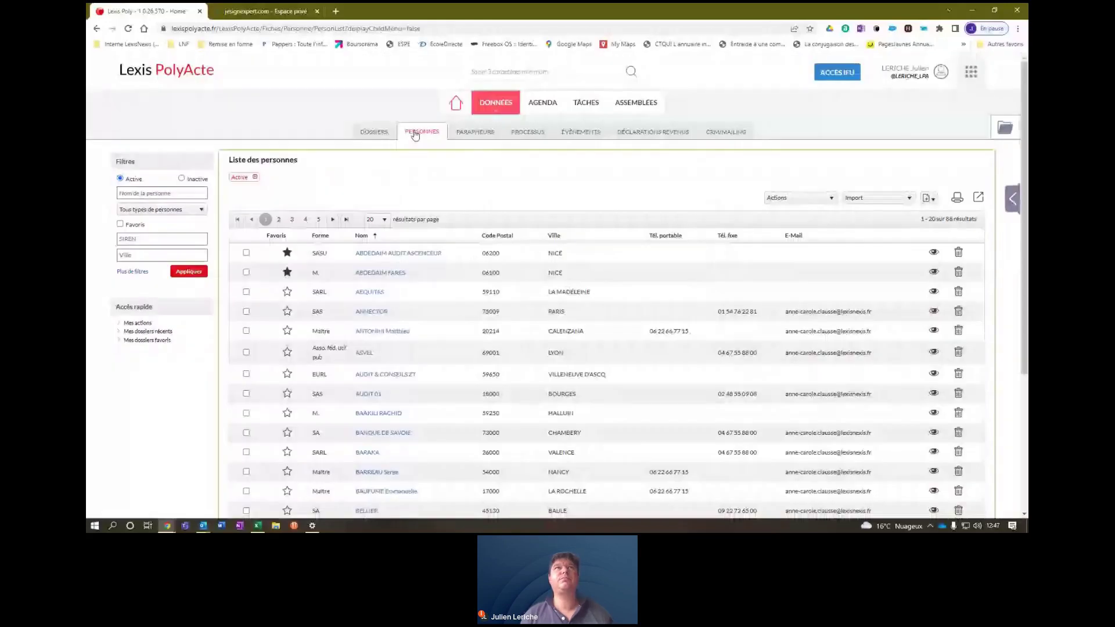
{"action": "left_click", "coordinate": [379, 134]}
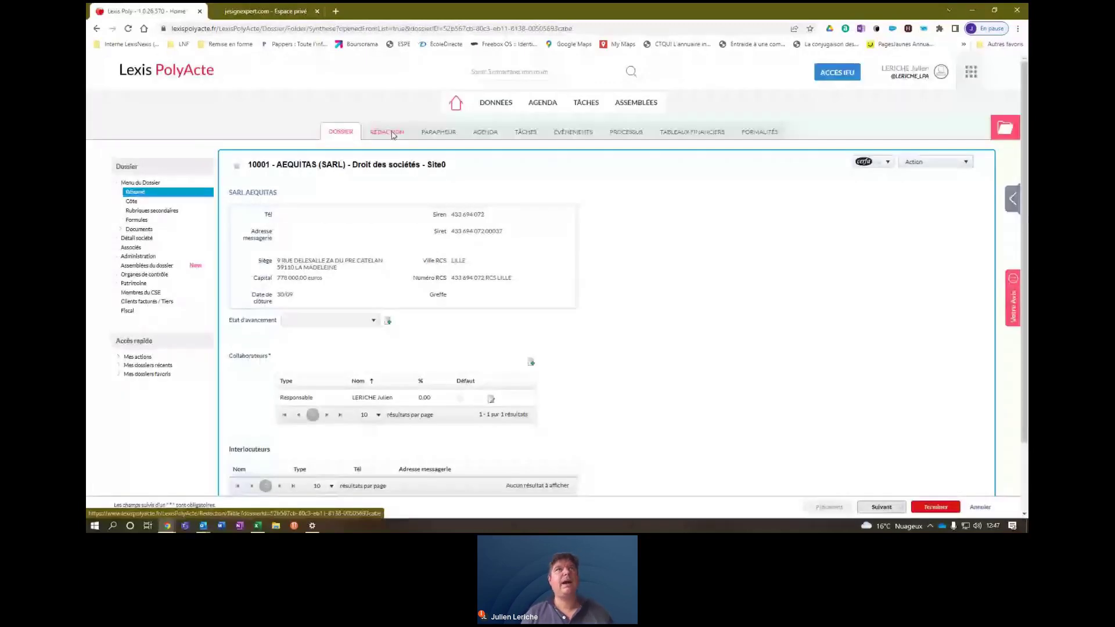
{"action": "left_click", "coordinate": [392, 135]}
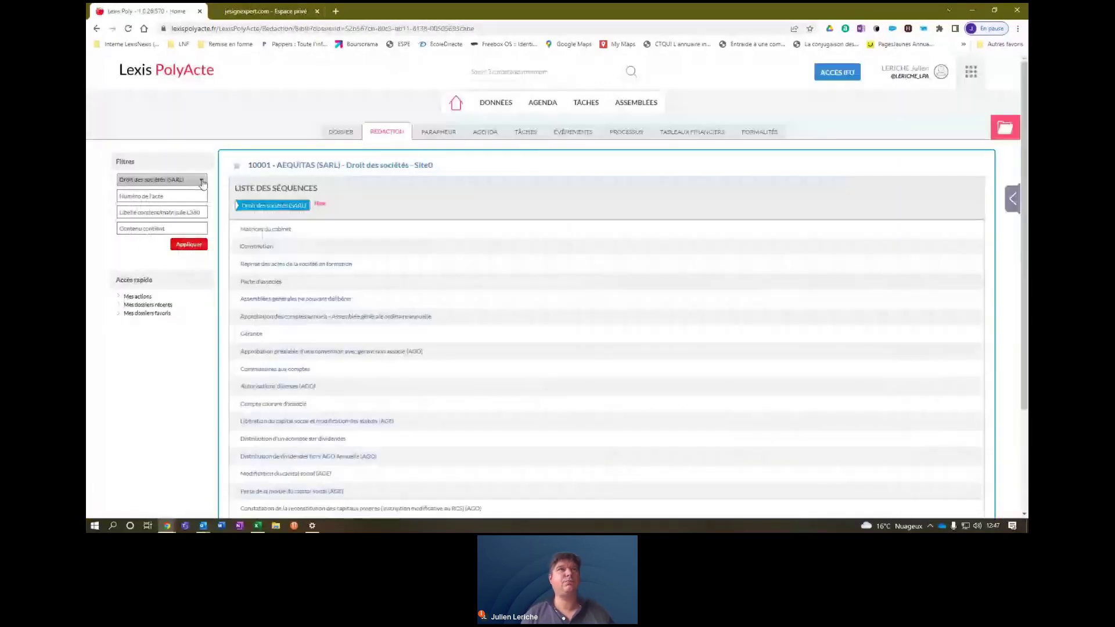
Filter the Rédaction sequences to Fusion, Cession et apports partiel d'actif.
{"action": "left_click", "coordinate": [203, 182]}
{"action": "left_click_drag", "start_coordinate": [264, 228], "coordinate": [261, 264]}
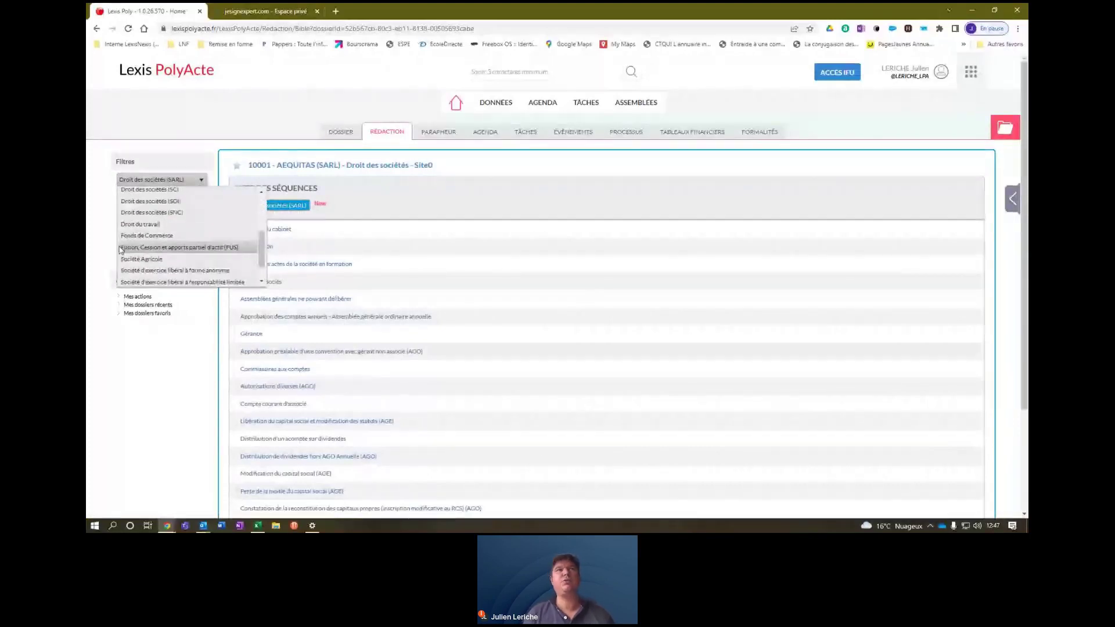
{"action": "left_click", "coordinate": [178, 253]}
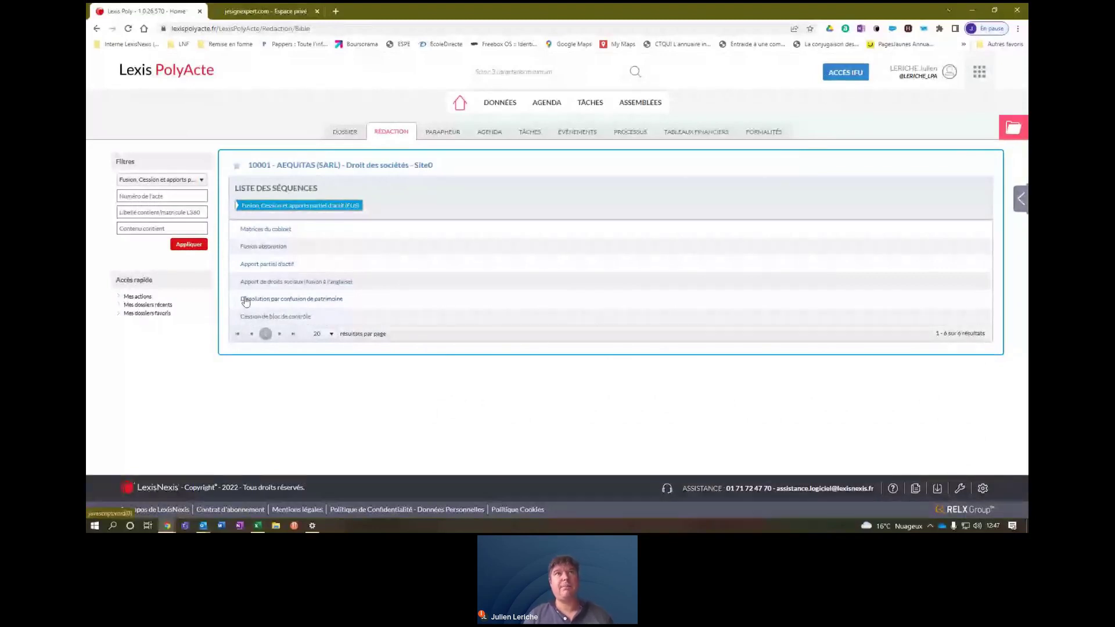
Explore Apport partiel d'actif down to the SARL-to-SARL beneficiary AGO documents, then return to FUS.
{"action": "left_click", "coordinate": [280, 266]}
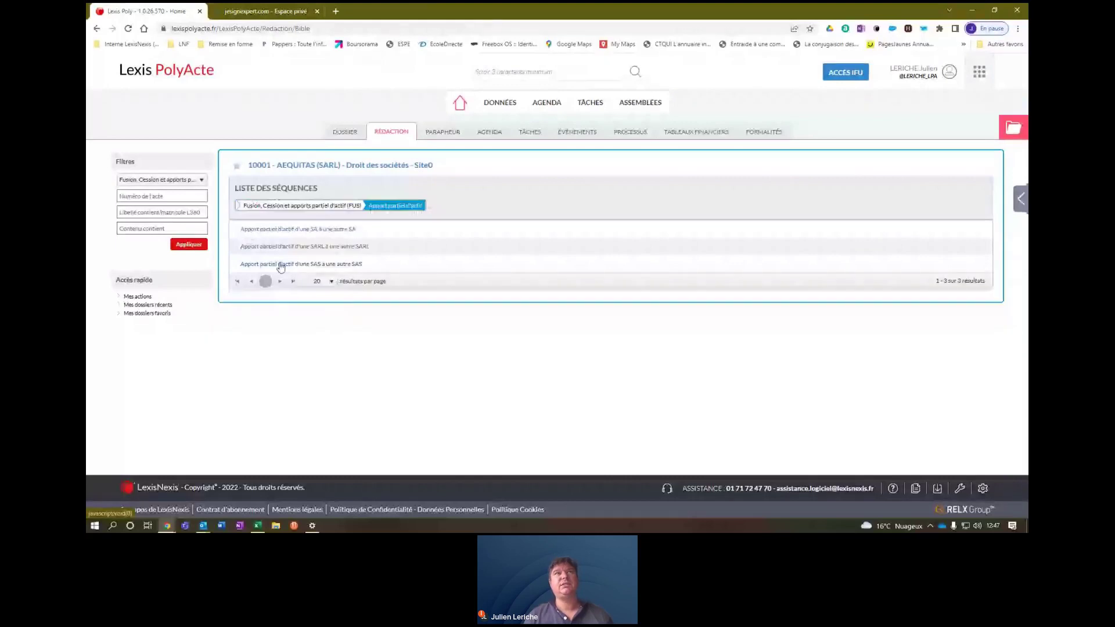
{"action": "left_click", "coordinate": [341, 251]}
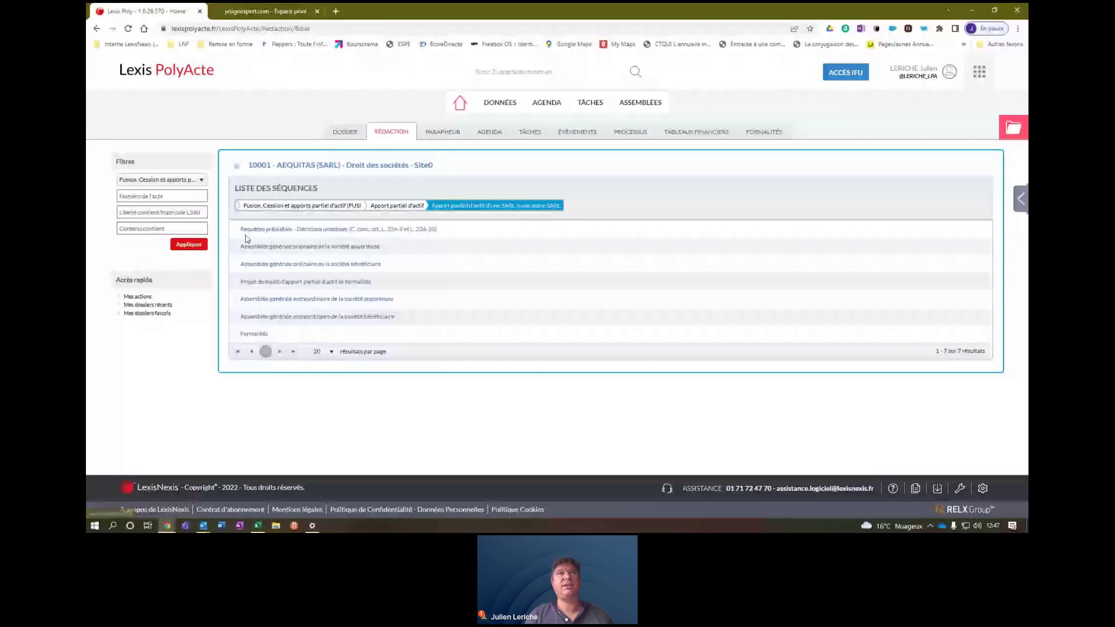
{"action": "left_click", "coordinate": [317, 268]}
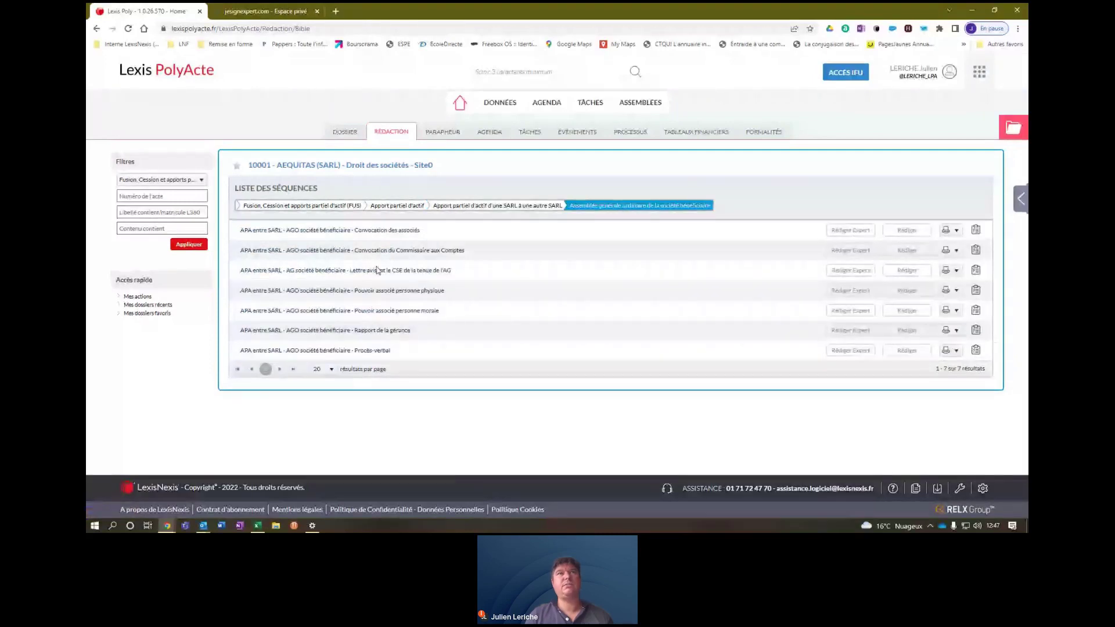
{"action": "left_click", "coordinate": [299, 206]}
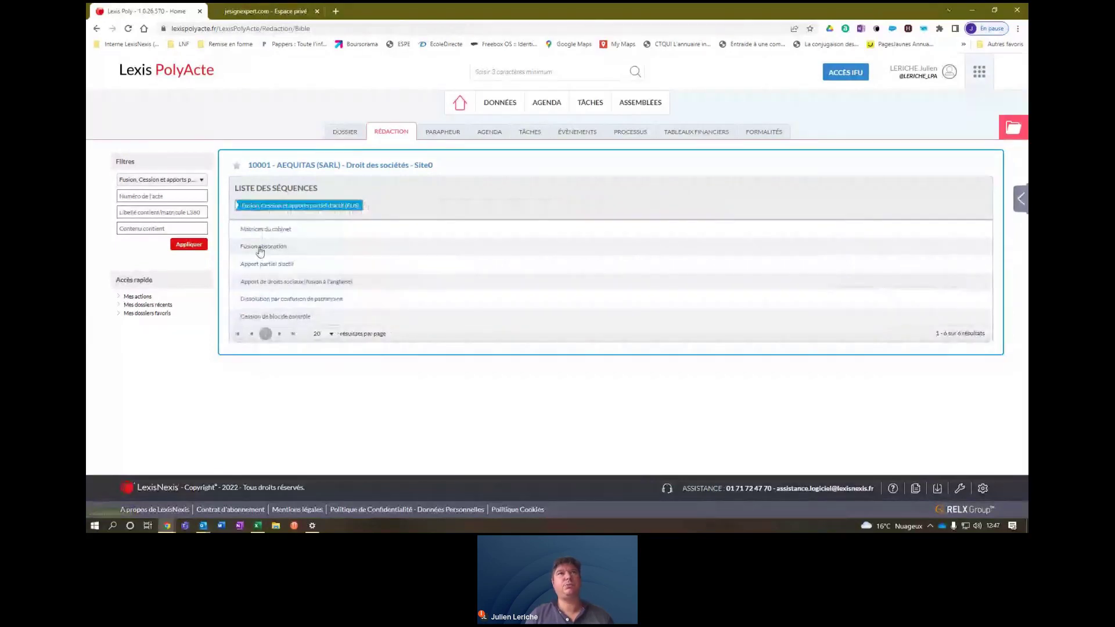
Explore Fusion absorption's SARL-into-SARL merger sequences, then return to the FUS top level.
{"action": "left_click", "coordinate": [260, 248]}
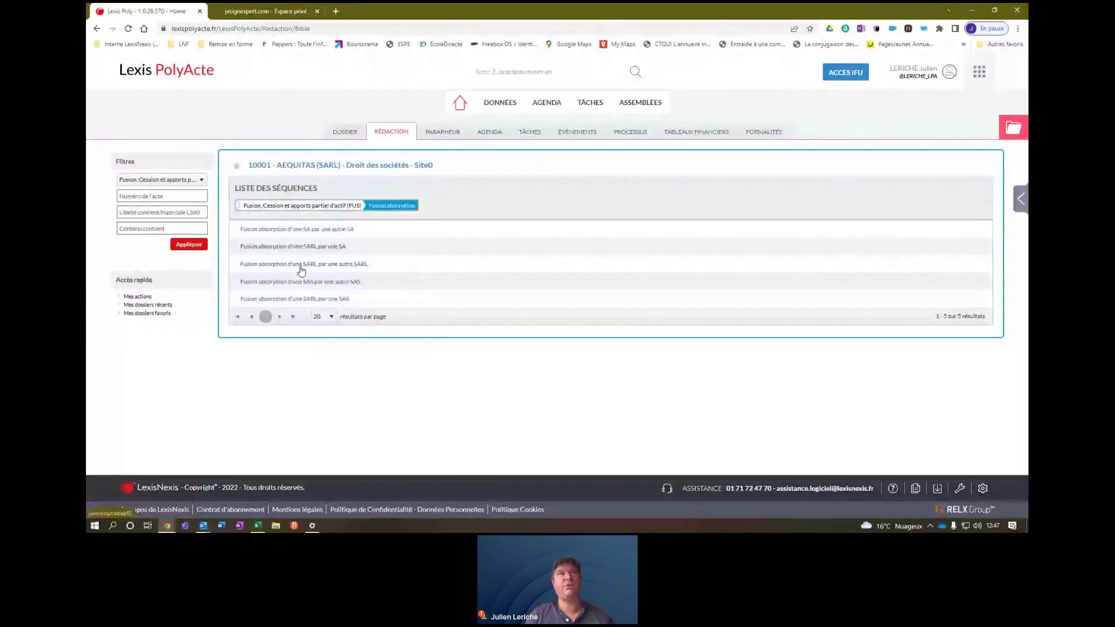
{"action": "left_click", "coordinate": [301, 265]}
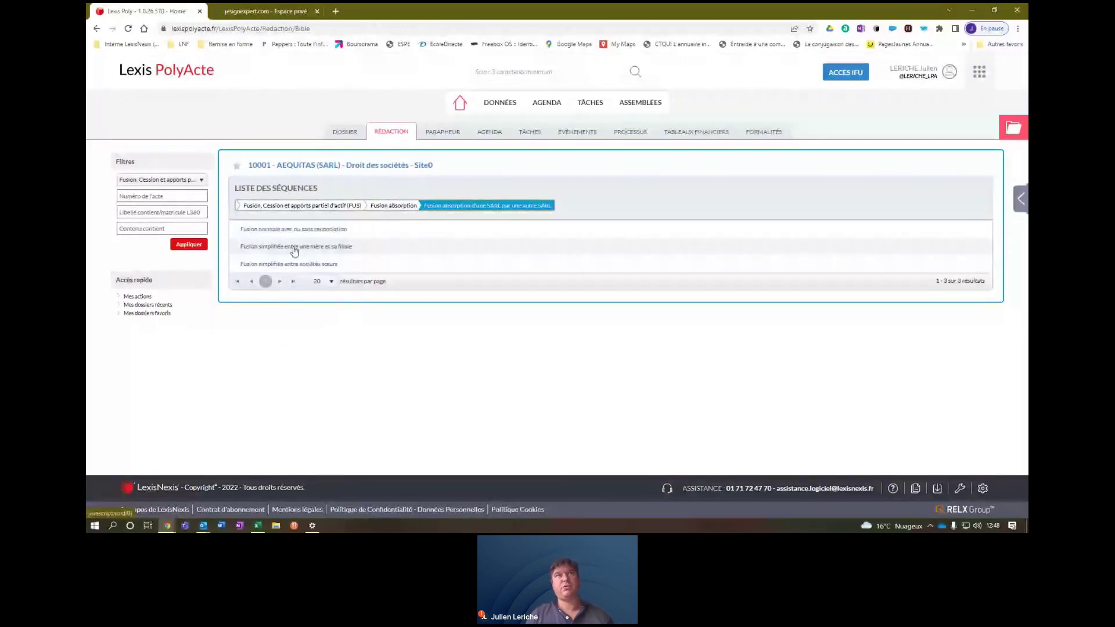
{"action": "left_click", "coordinate": [296, 205]}
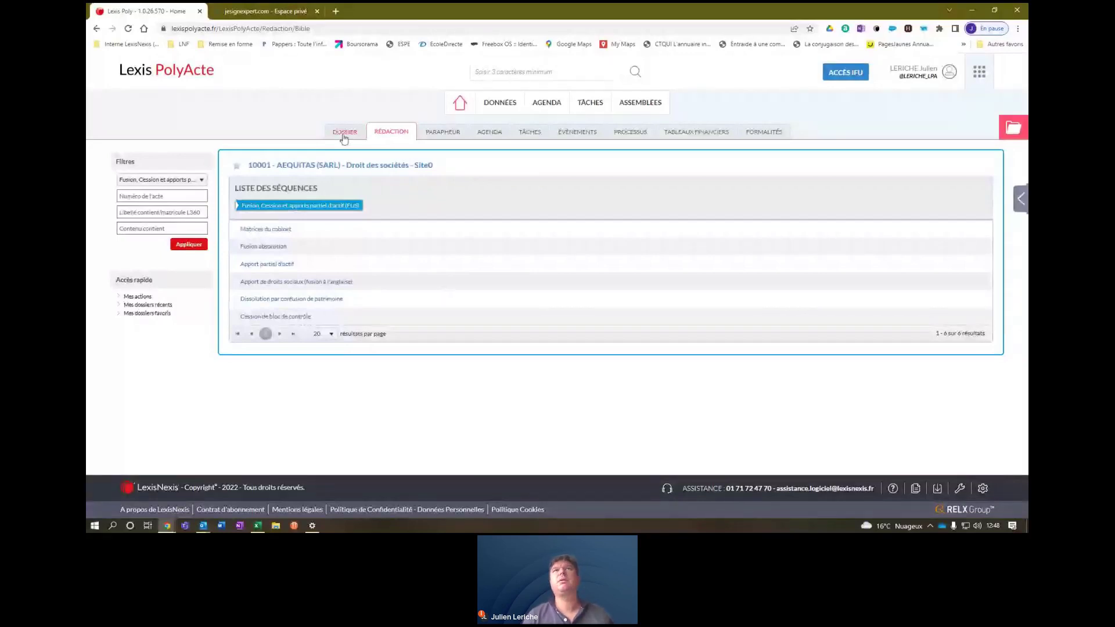
Begin a new Droit des sociétés dossier and display the add-company options on Liste des personnes.
{"action": "left_click", "coordinate": [505, 112]}
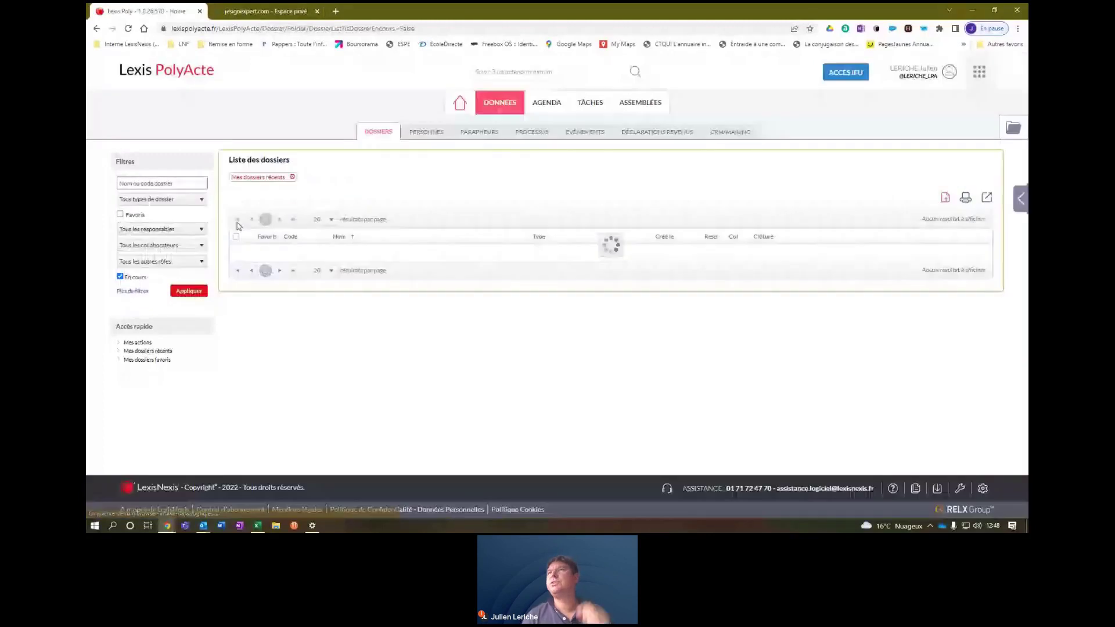
{"action": "left_click", "coordinate": [936, 199]}
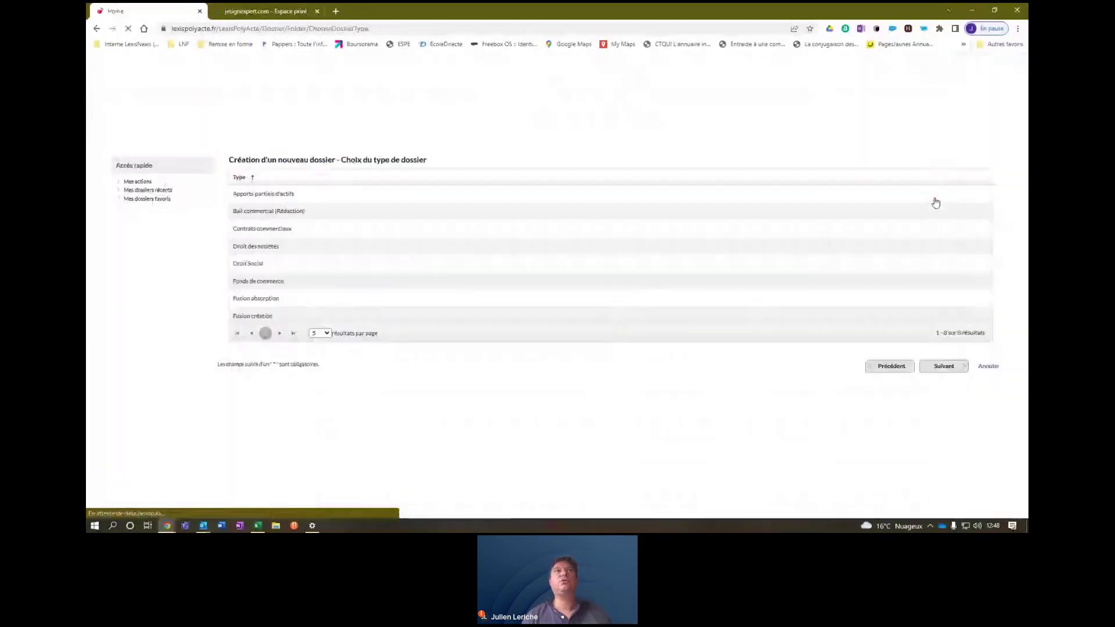
{"action": "left_click", "coordinate": [263, 247]}
{"action": "left_click", "coordinate": [944, 366]}
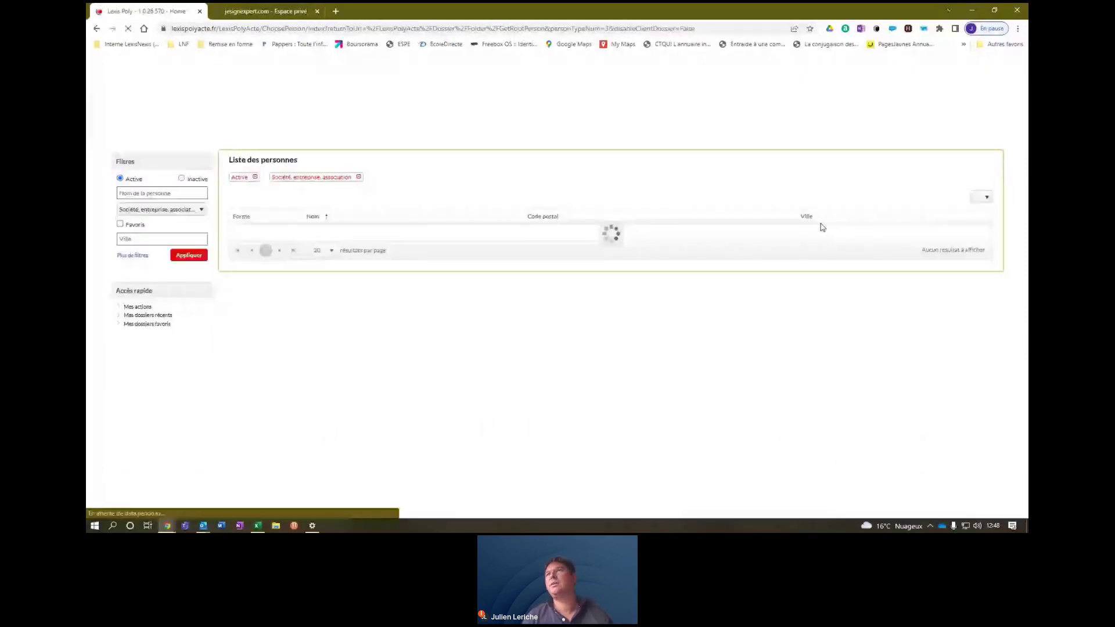
{"action": "left_click", "coordinate": [978, 198]}
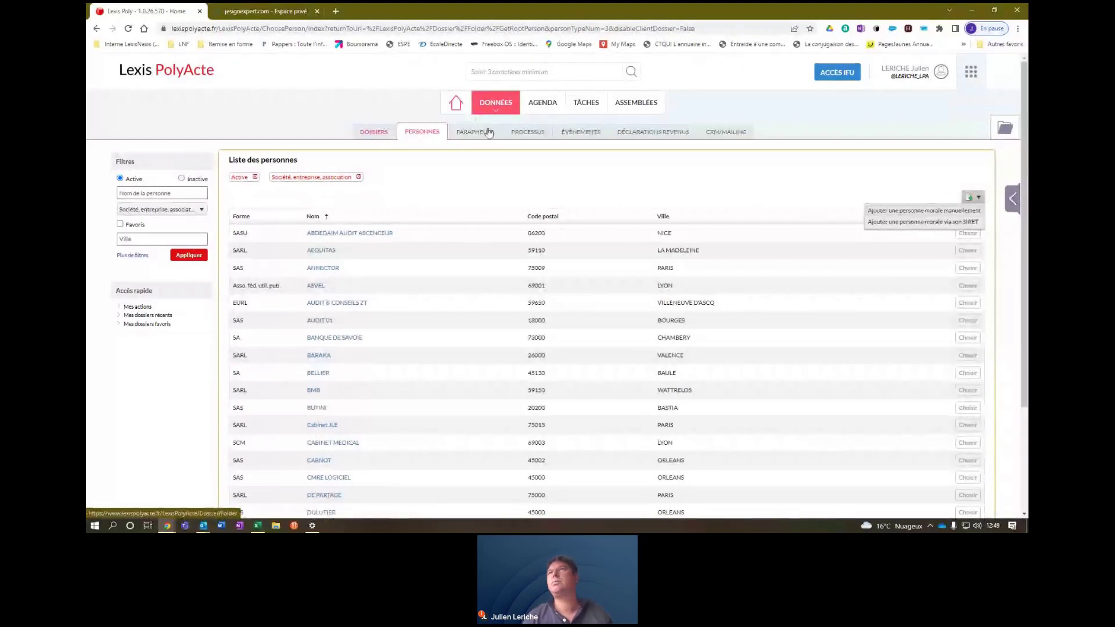
Open dossier 10001 AEQUITAS from the folder shortcuts and go to its Rédaction tab.
{"action": "left_click", "coordinate": [1005, 127]}
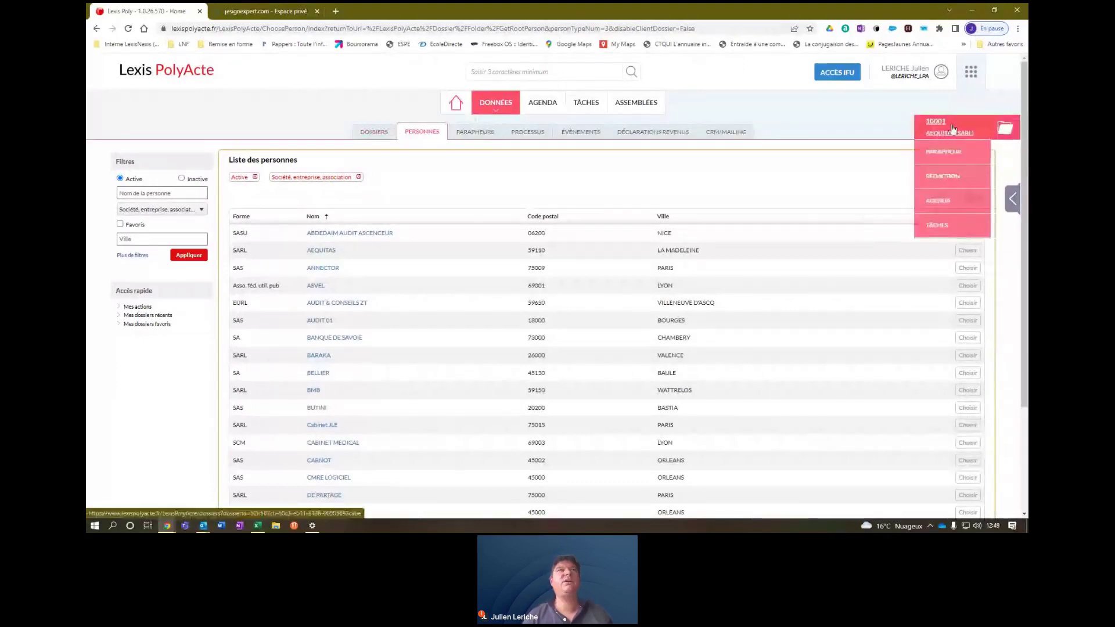
{"action": "left_click", "coordinate": [952, 128]}
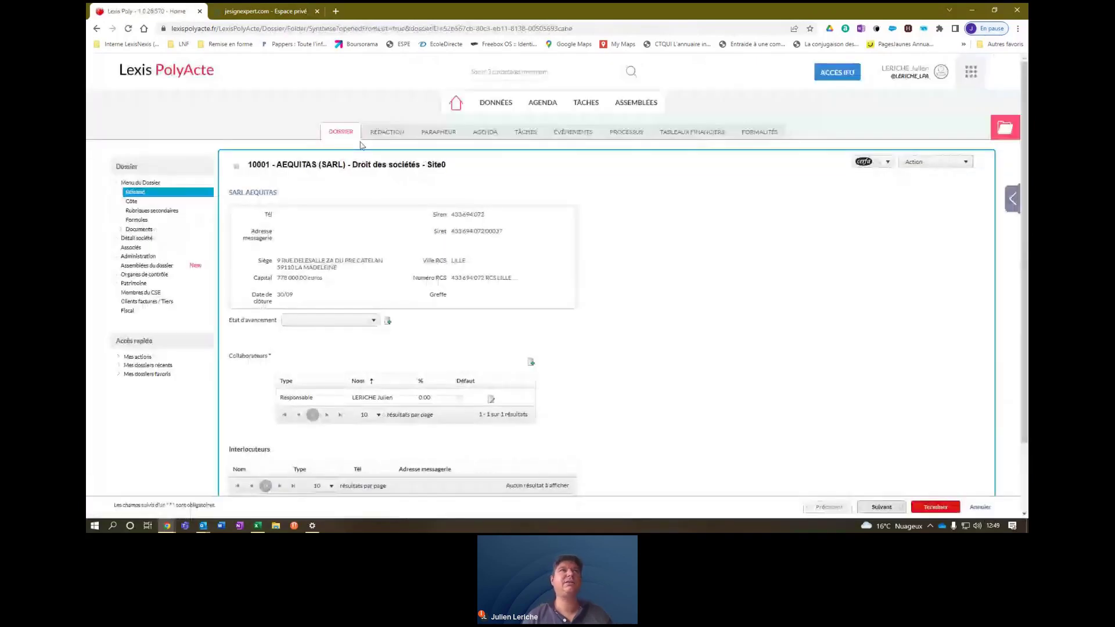
{"action": "left_click", "coordinate": [387, 133]}
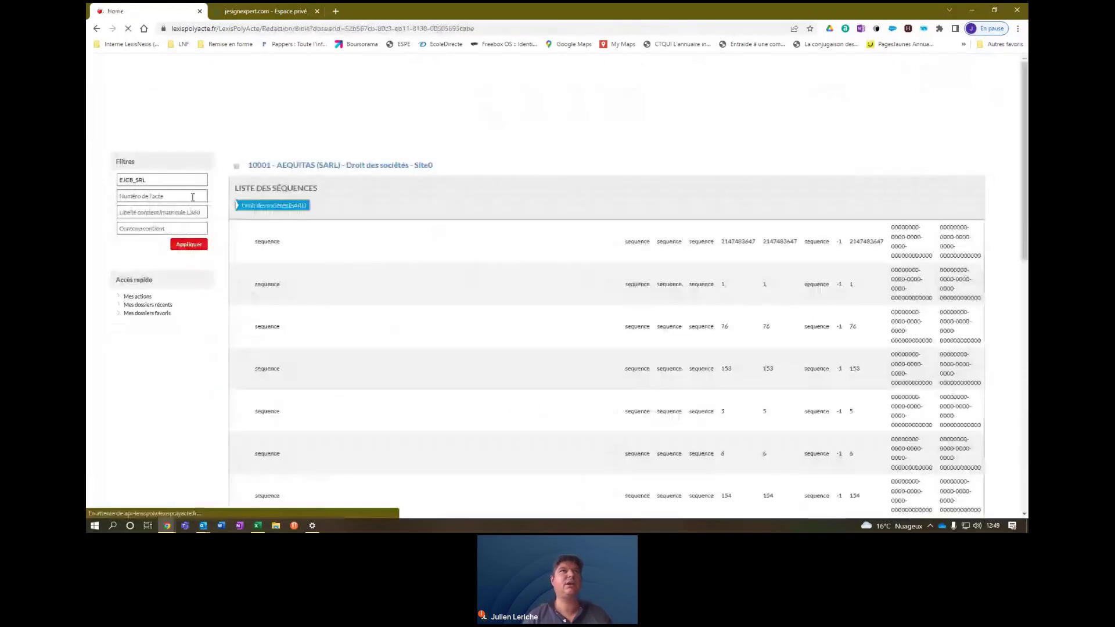
Filter the drafting sequences to the Fonds de Commerce category.
{"action": "left_click", "coordinate": [202, 182]}
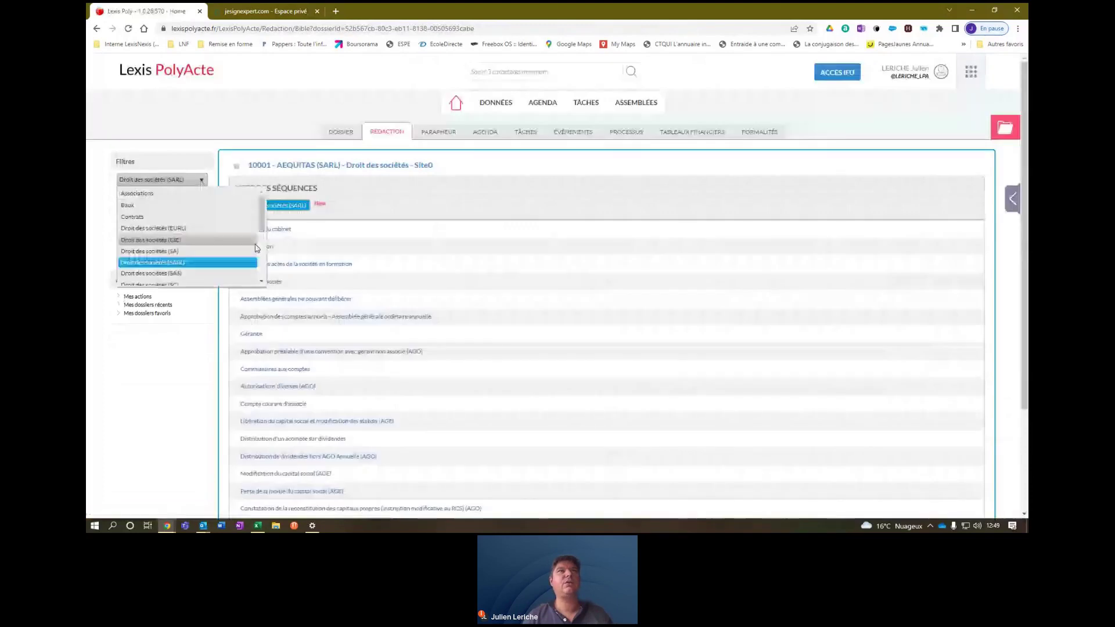
{"action": "left_click", "coordinate": [263, 283]}
{"action": "left_click", "coordinate": [263, 283]}
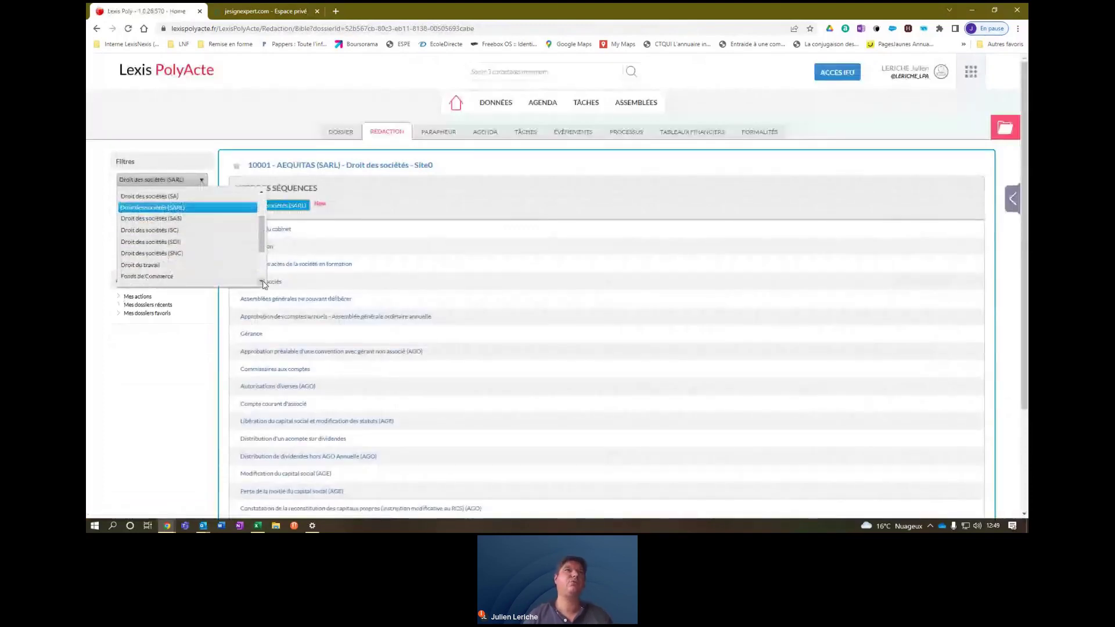
{"action": "left_click", "coordinate": [263, 283]}
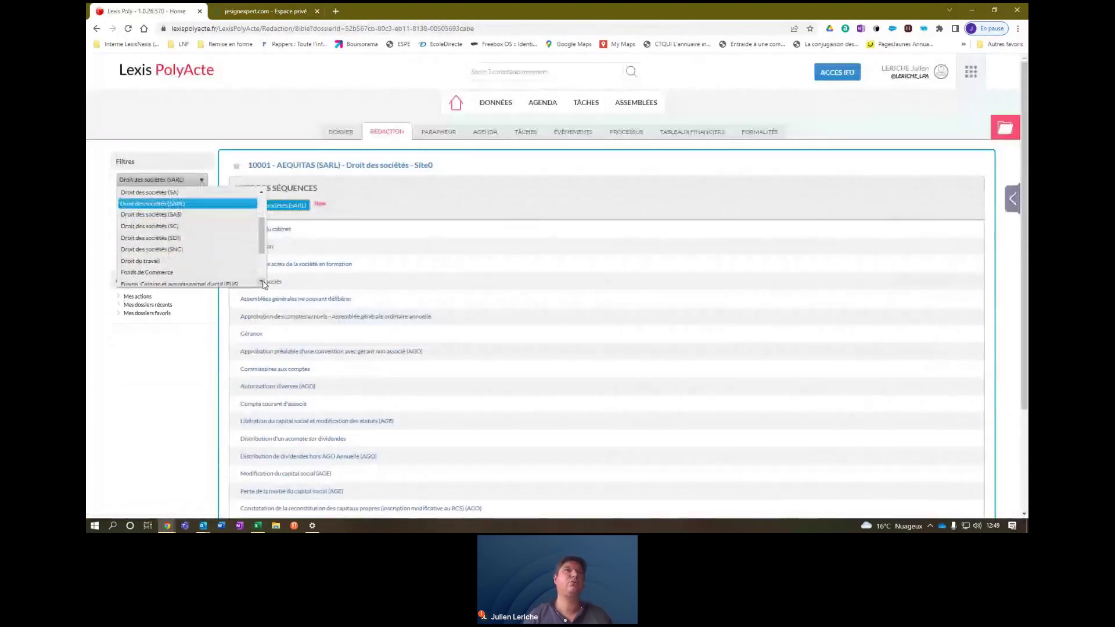
{"action": "left_click", "coordinate": [152, 273]}
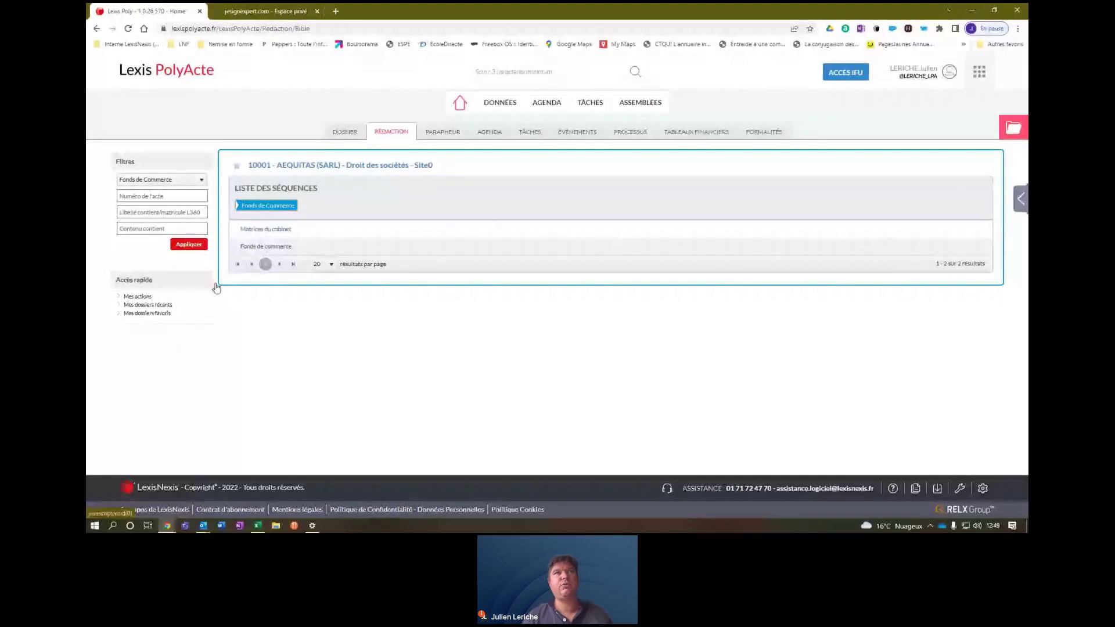
Drill down through Fonds de commerce › Vente de fonds de commerce › Vente.
{"action": "left_click", "coordinate": [283, 247]}
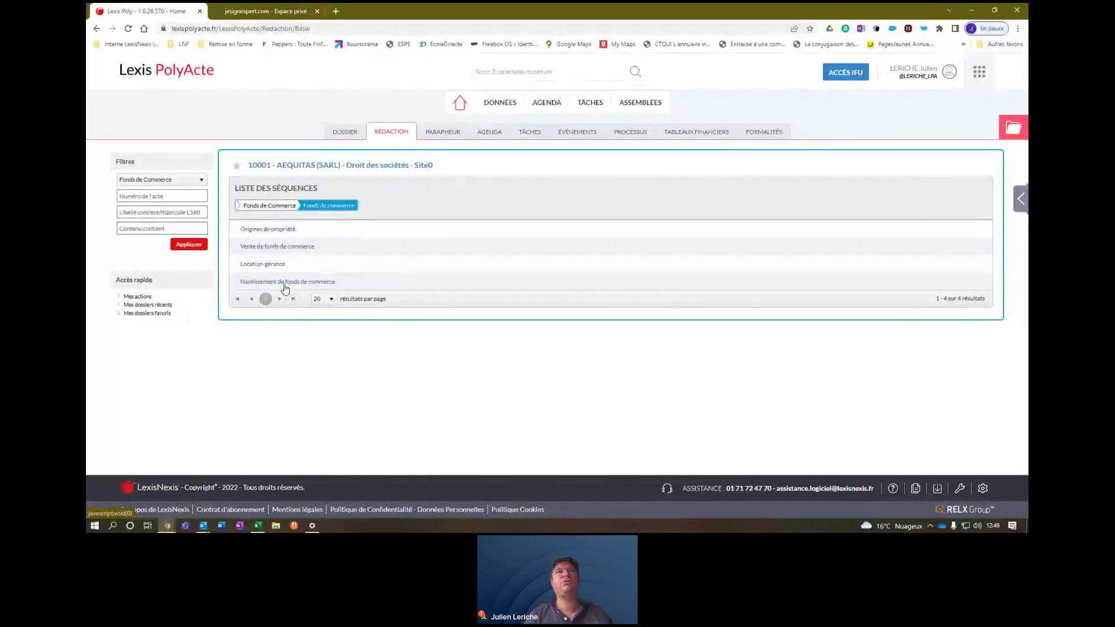
{"action": "left_click", "coordinate": [283, 249]}
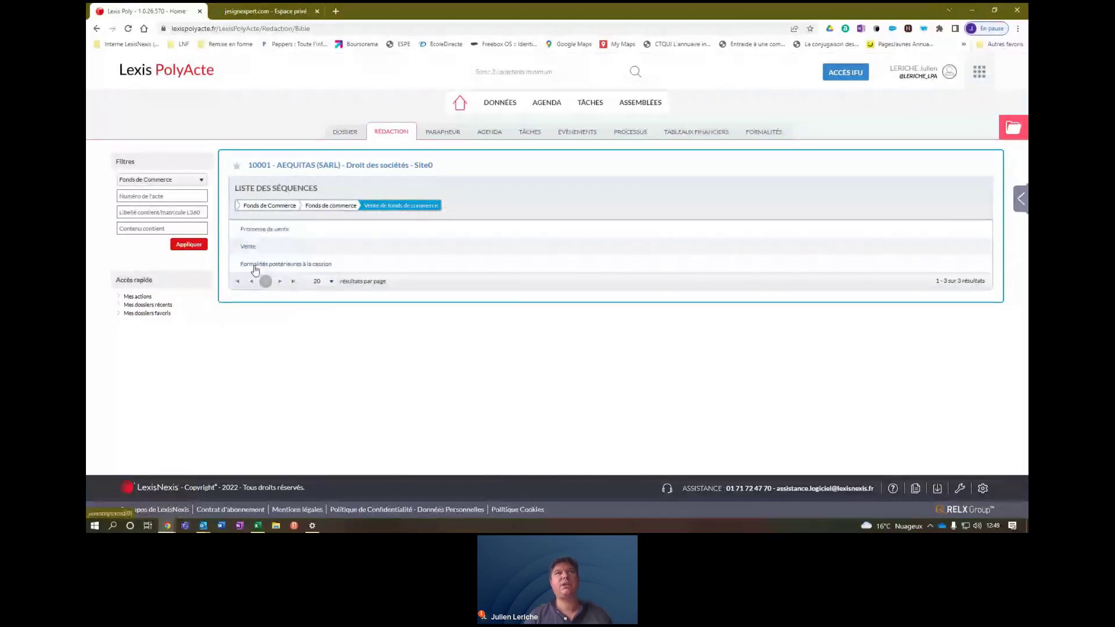
{"action": "left_click", "coordinate": [249, 250]}
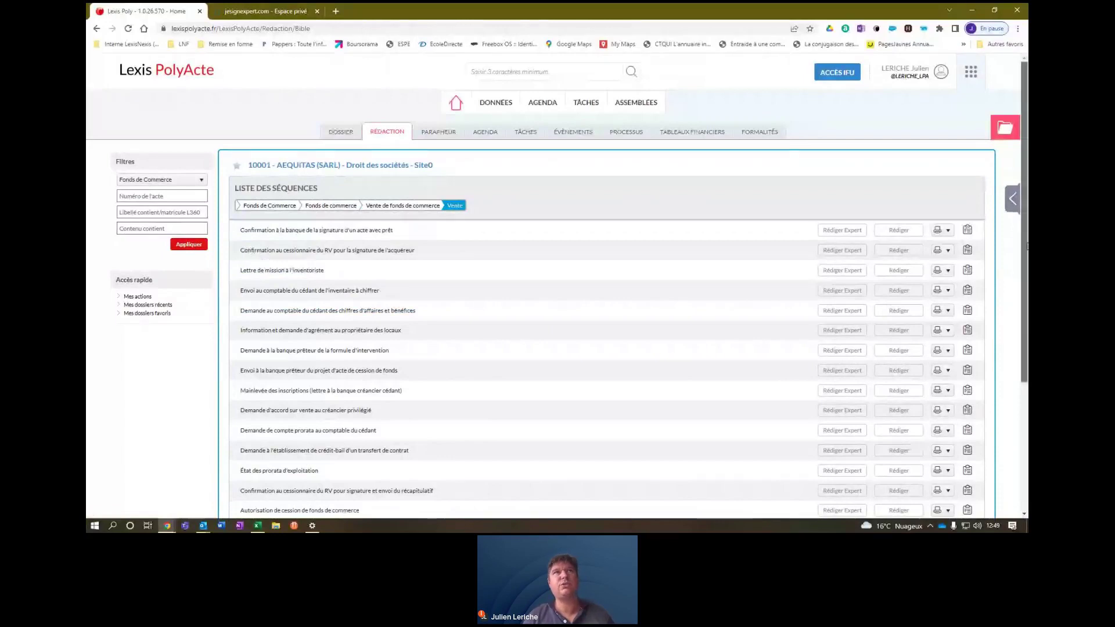
Bring the LEXISNEXIS | CJEC offers window into view over Lexis PolyActe.
{"action": "mouse_move", "coordinate": [1026, 247]}
{"action": "left_mouse_down"}
{"action": "mouse_move", "coordinate": [1026, 376]}
{"action": "mouse_move", "coordinate": [1026, 230]}
{"action": "left_mouse_up"}
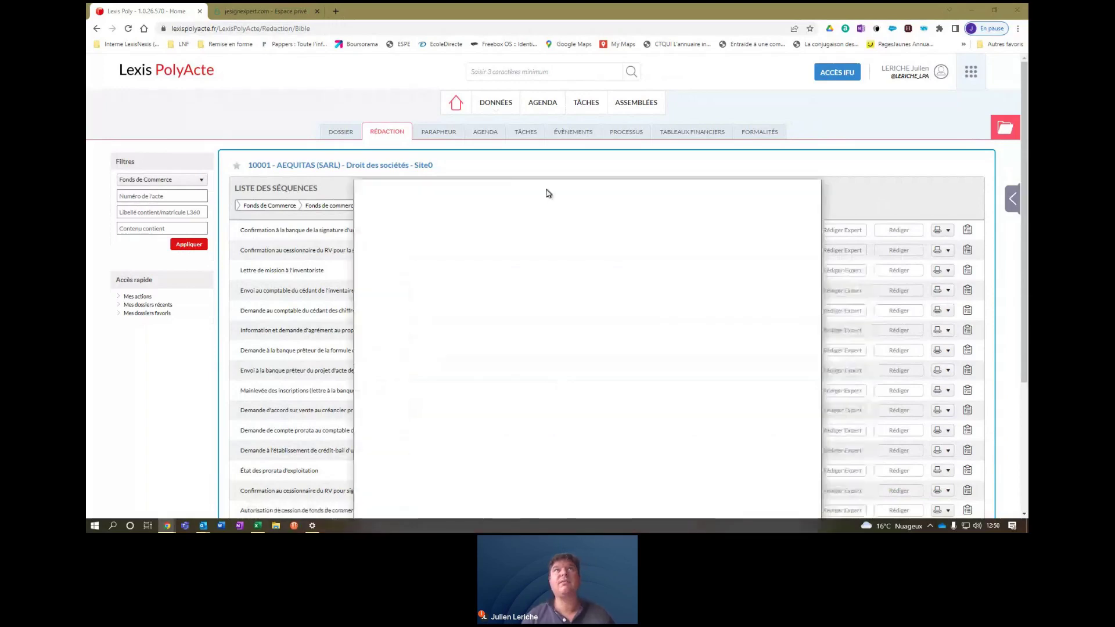
{"action": "left_click_drag", "start_coordinate": [548, 191], "coordinate": [430, 18]}
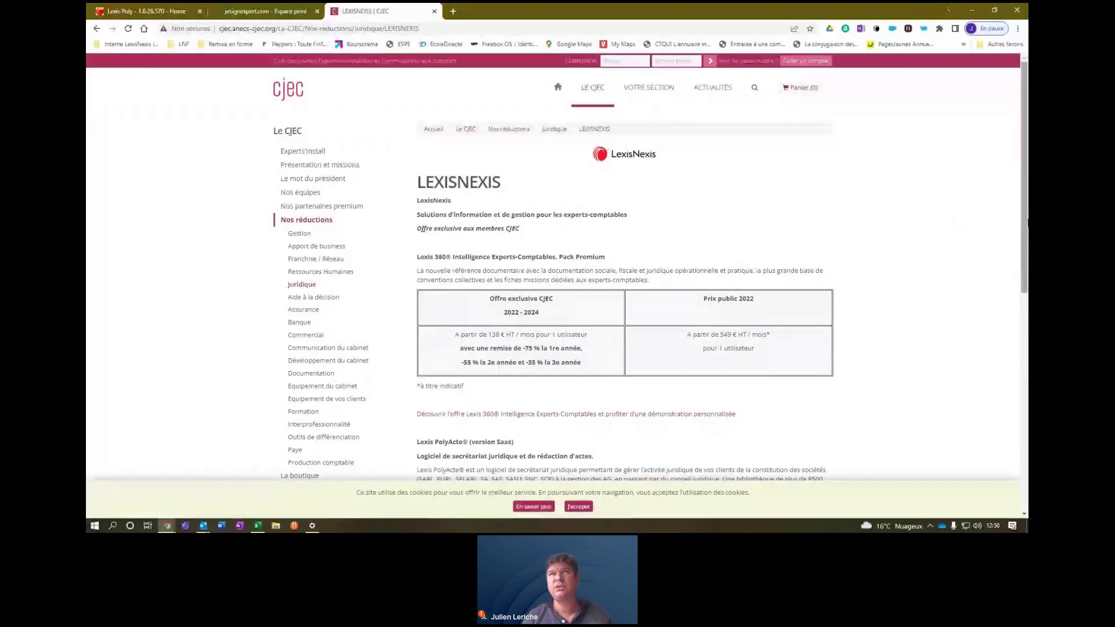
Review the CJEC PolyActe member prices, then scroll the Vente sequence list to its bottom.
{"action": "left_click_drag", "start_coordinate": [1026, 223], "coordinate": [1026, 290]}
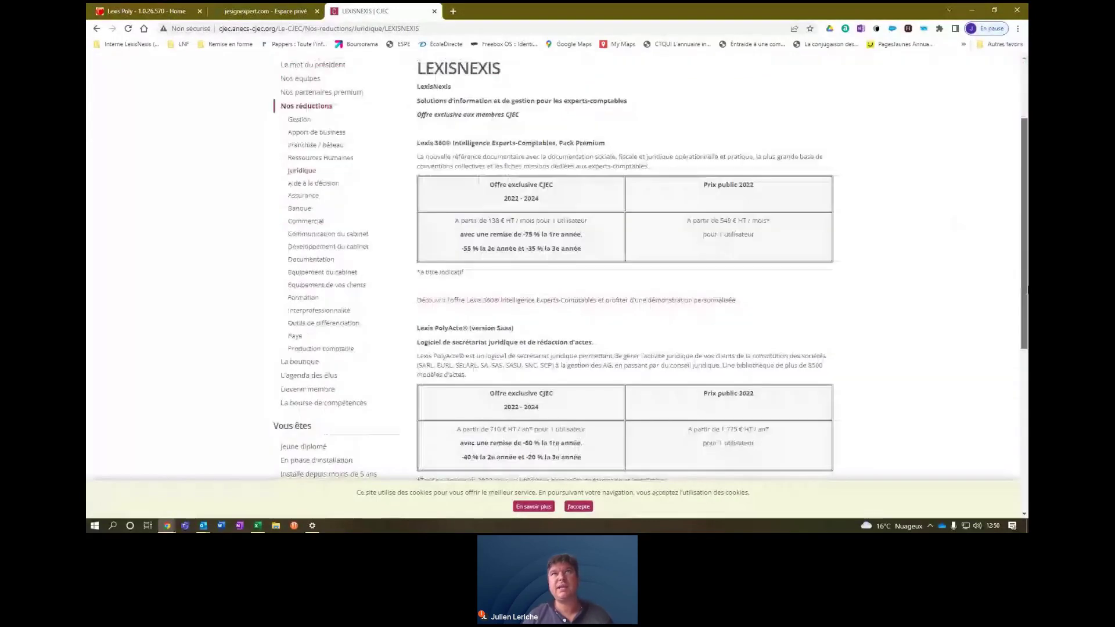
{"action": "scroll", "coordinate": [487, 229], "scroll_direction": "down", "scroll_amount": 3}
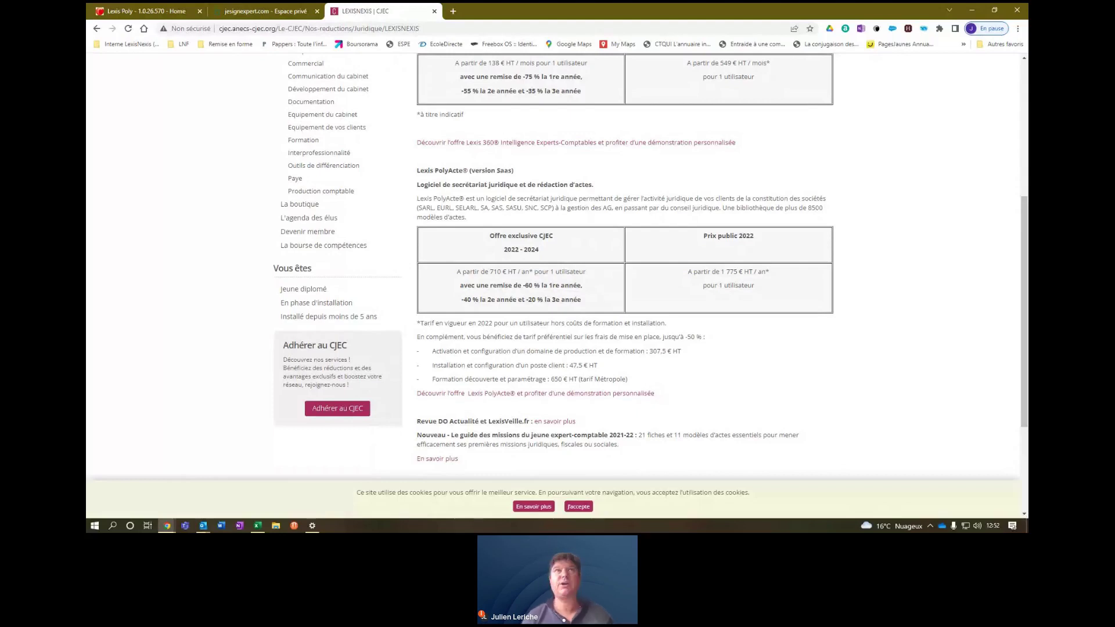
{"action": "left_click", "coordinate": [156, 13]}
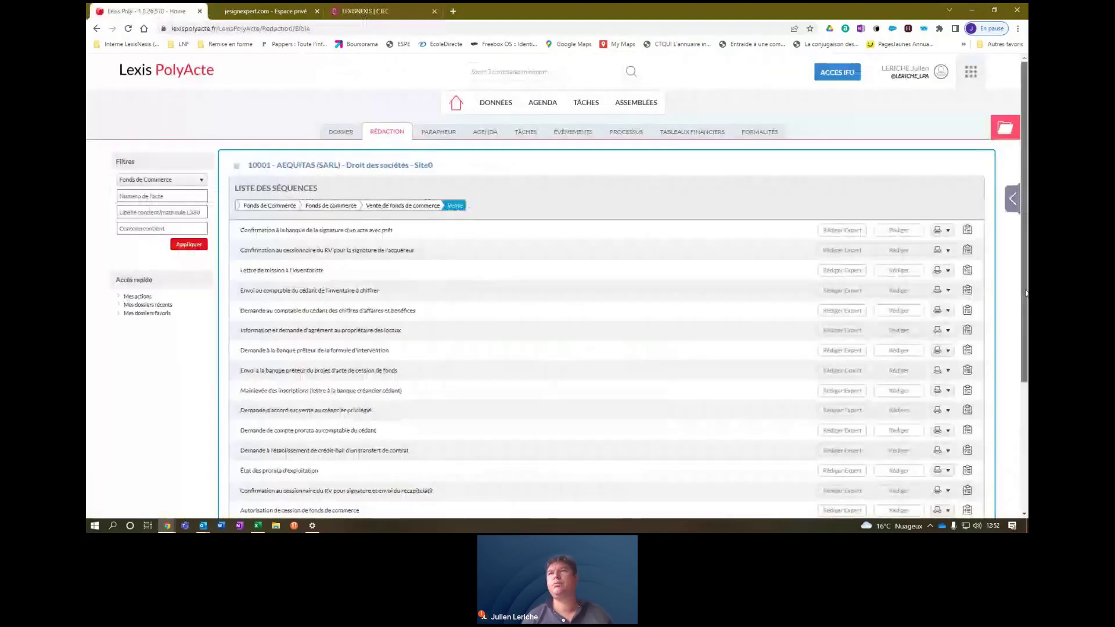
{"action": "scroll", "coordinate": [1026, 293], "scroll_direction": "down", "scroll_amount": 3}
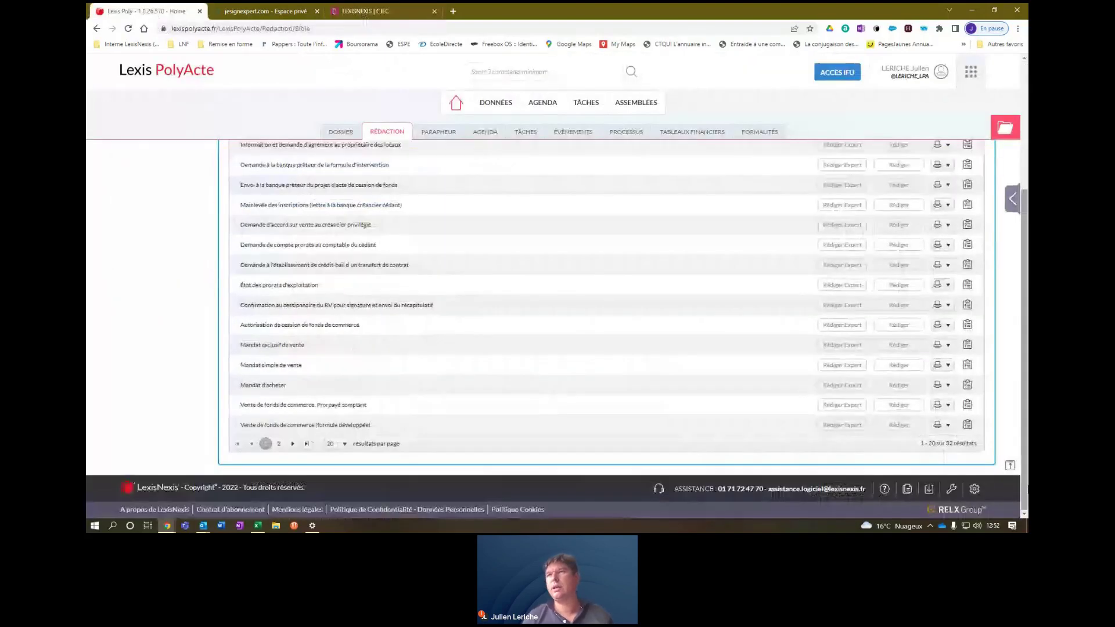
Open the Paramétrage help articles from the footer help menu in a new tab.
{"action": "left_click", "coordinate": [976, 494]}
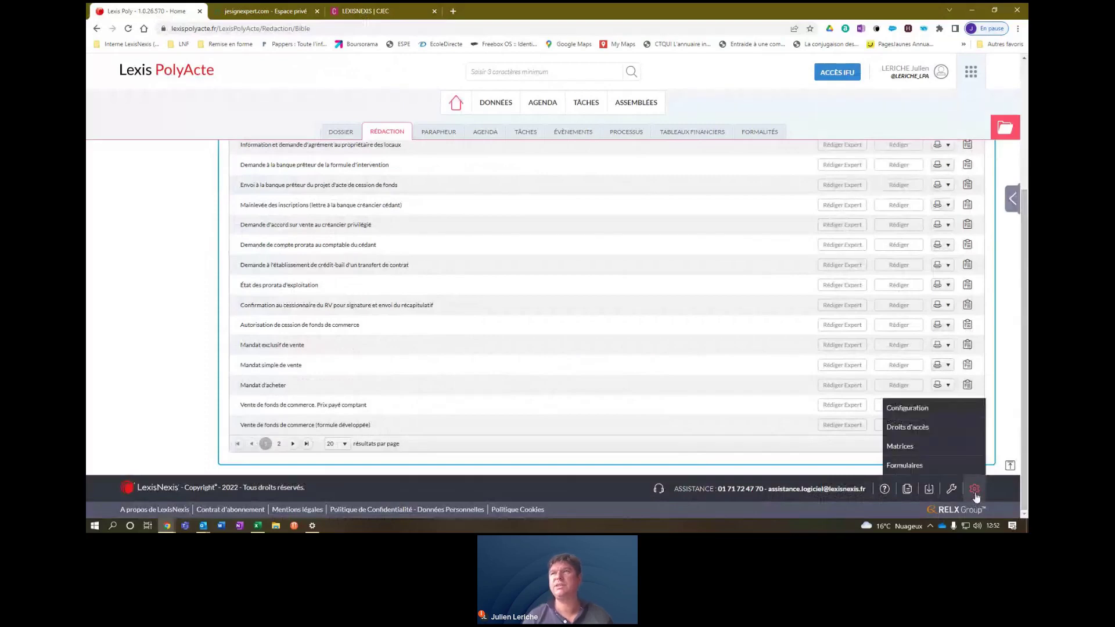
{"action": "left_click", "coordinate": [976, 494]}
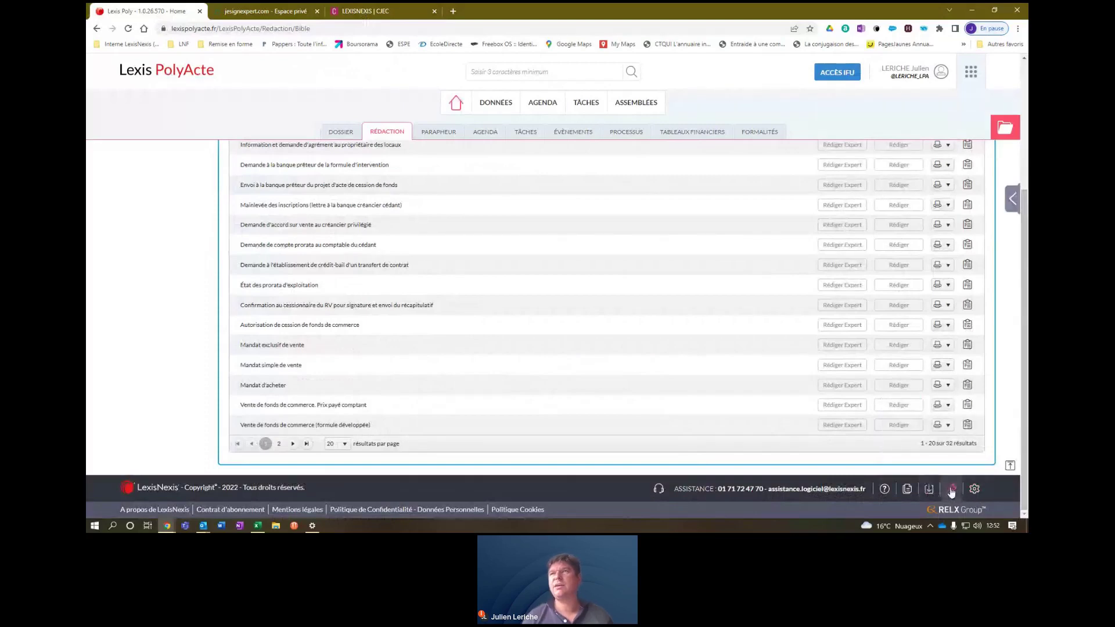
{"action": "left_click", "coordinate": [885, 492]}
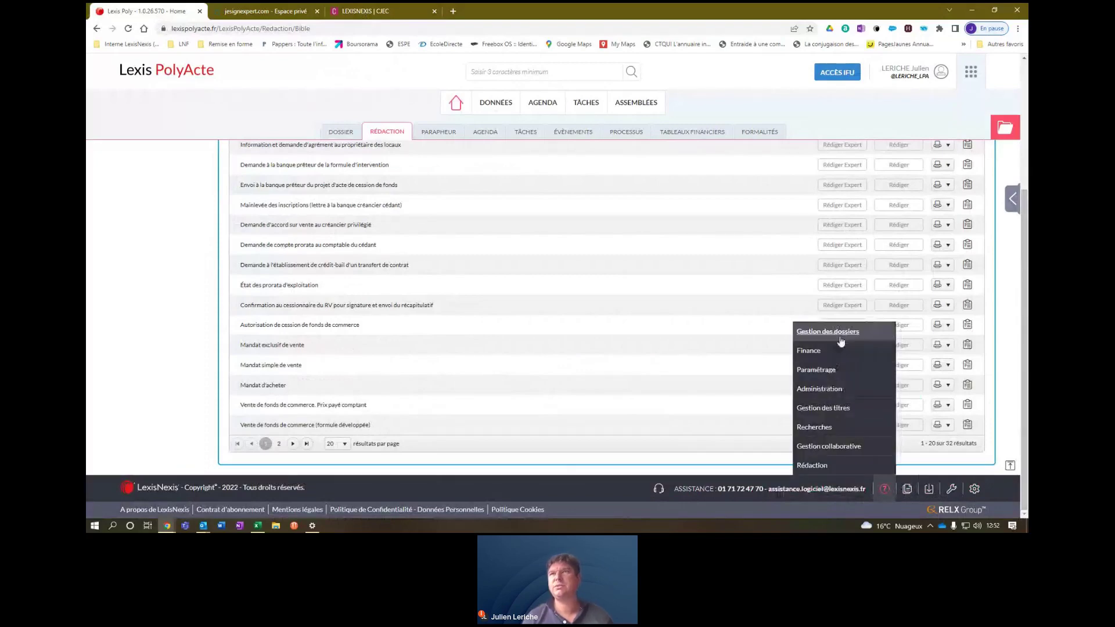
{"action": "left_click", "coordinate": [830, 372]}
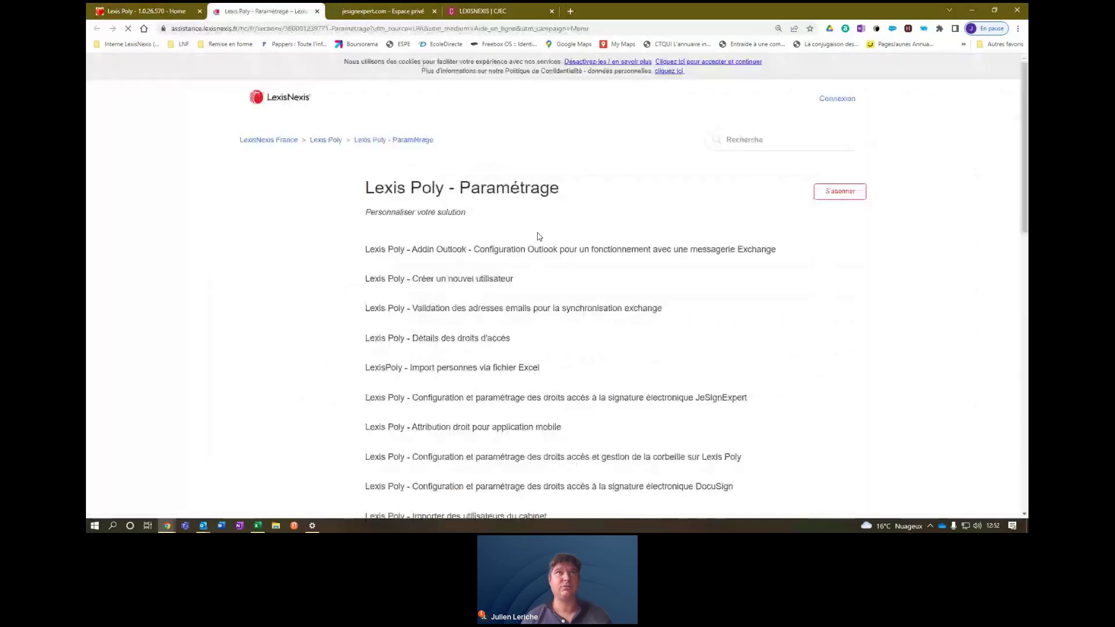
Reach the Lexis Poly help category via the LexisNexis France help home and scroll through it.
{"action": "left_click", "coordinate": [324, 141]}
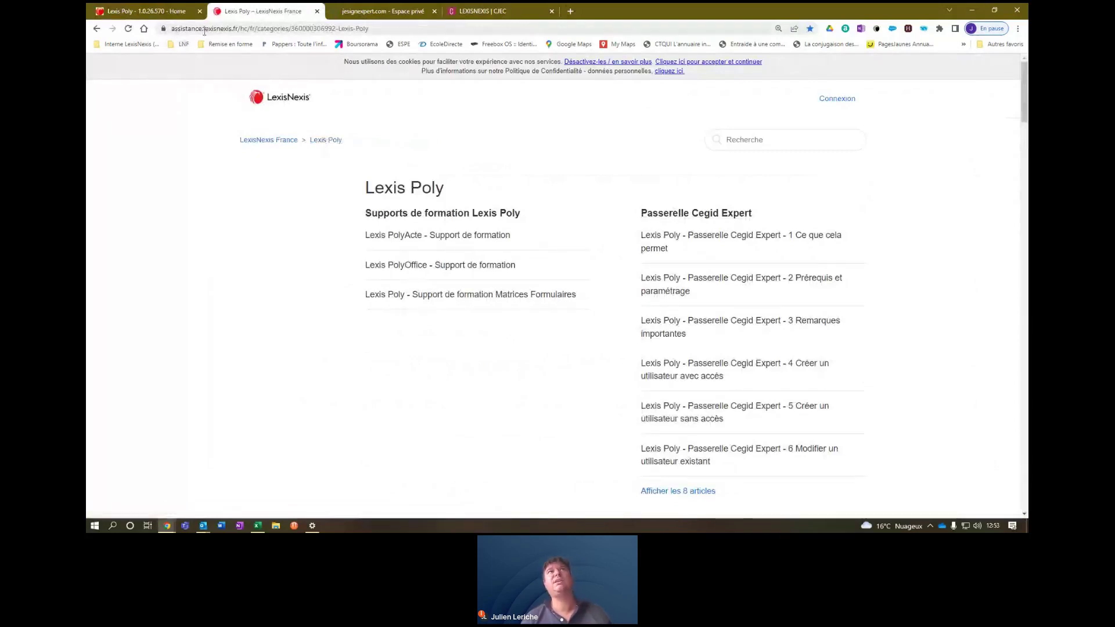
{"action": "left_click", "coordinate": [268, 141]}
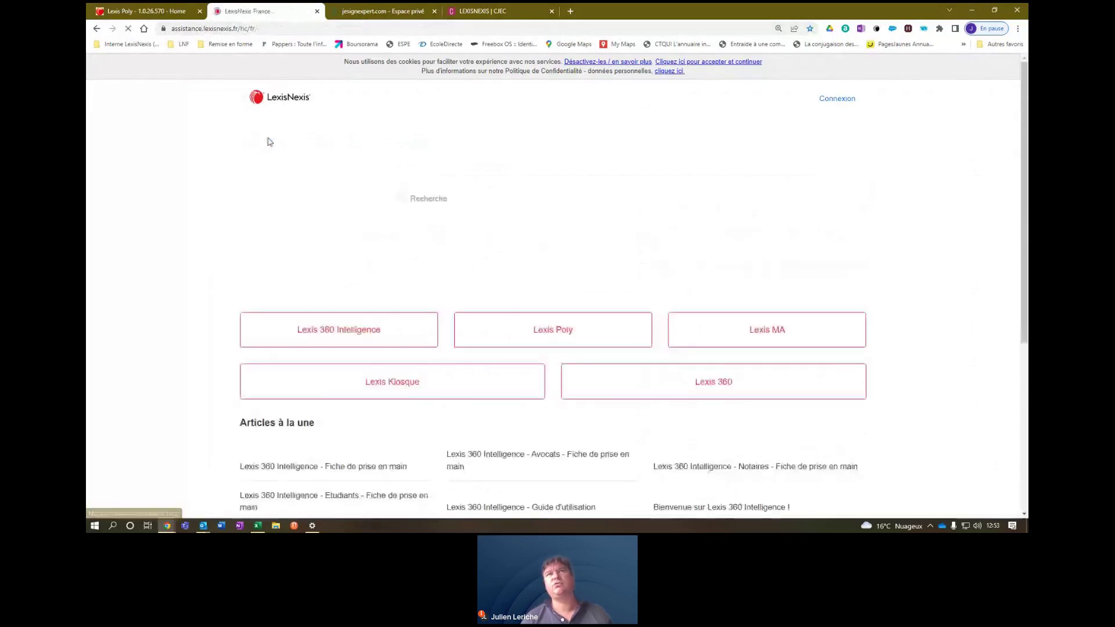
{"action": "left_click", "coordinate": [561, 324]}
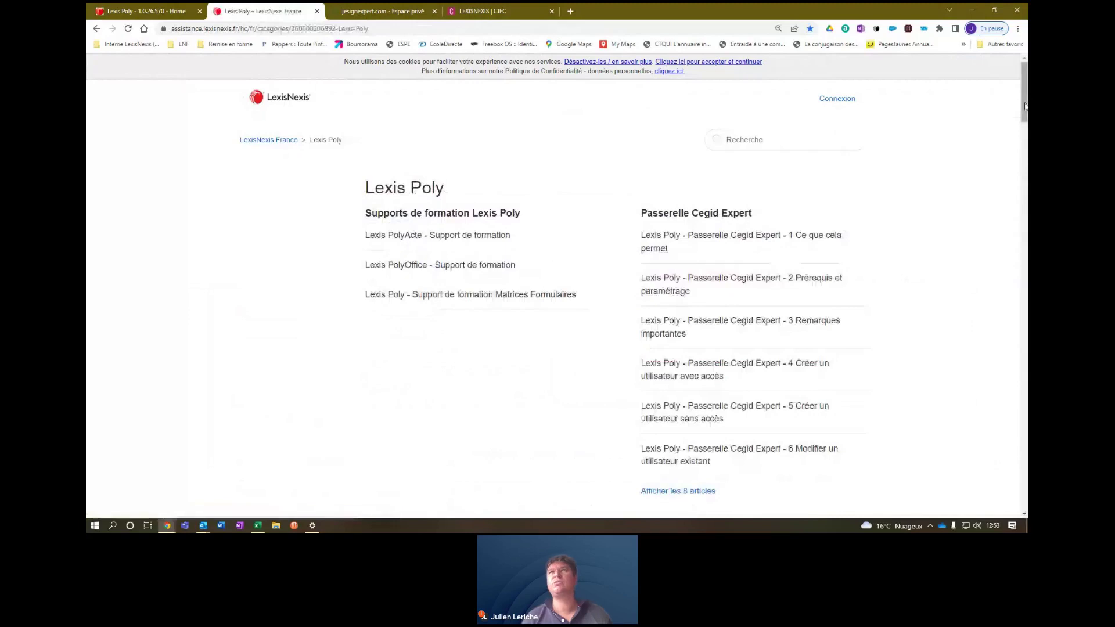
{"action": "left_click_drag", "start_coordinate": [1025, 106], "coordinate": [1026, 153]}
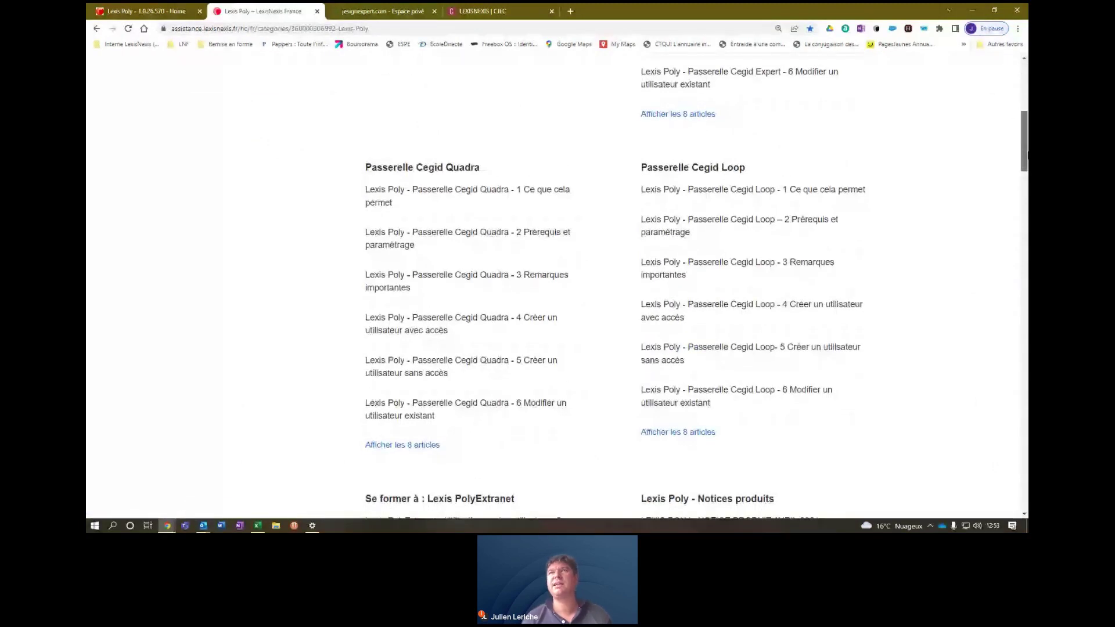
{"action": "left_click_drag", "start_coordinate": [1026, 153], "coordinate": [1027, 112]}
Open and scroll through the Passerelle Cegid Expert overview article.
{"action": "left_click", "coordinate": [764, 166]}
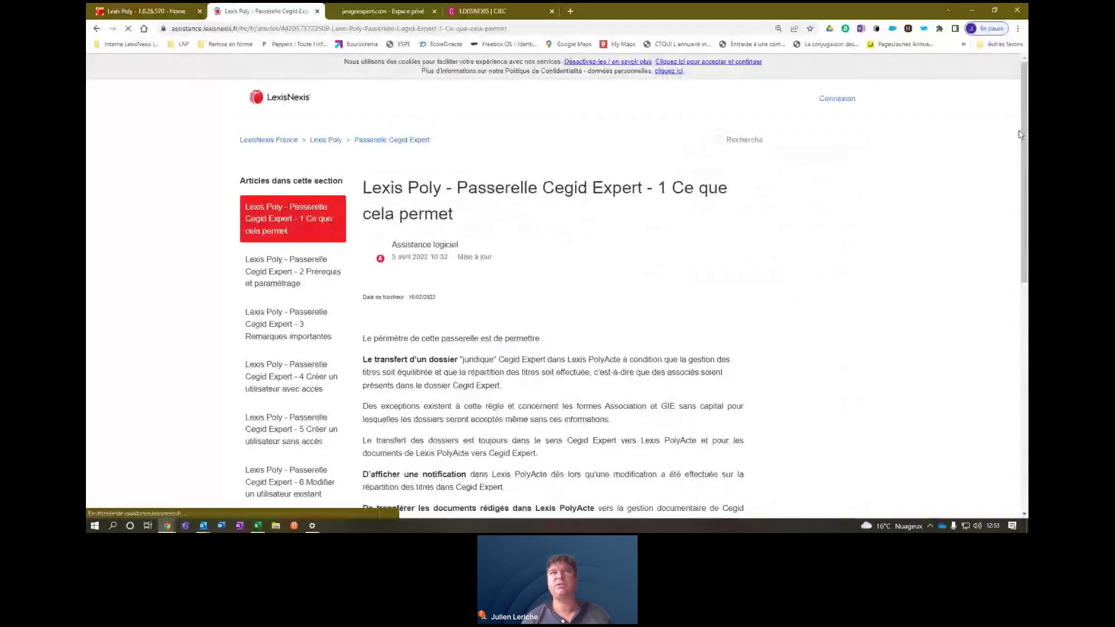
{"action": "left_click_drag", "start_coordinate": [1026, 129], "coordinate": [1027, 326]}
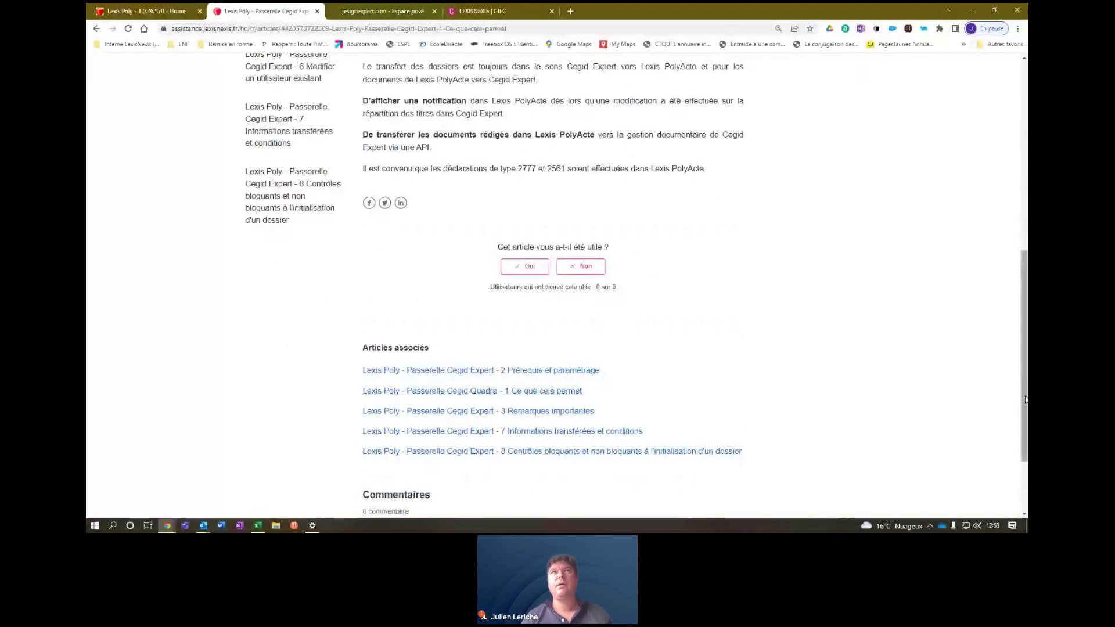
{"action": "left_click_drag", "start_coordinate": [1027, 399], "coordinate": [1027, 172]}
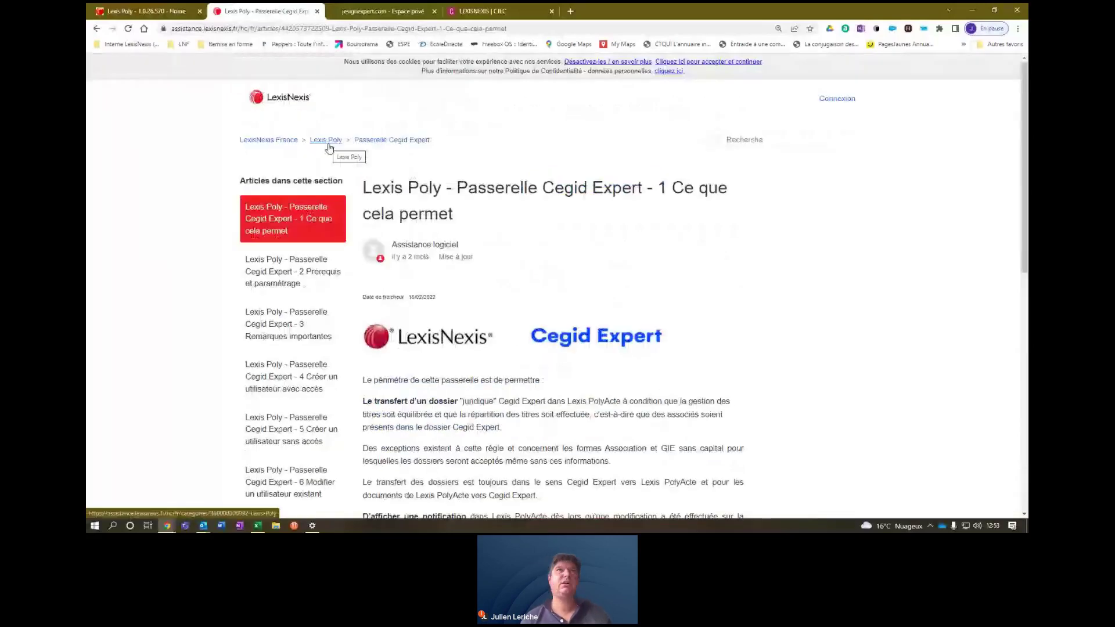
Return to the Lexis Poly category via the help home and scroll to the Cegid Quadra and Loop sections.
{"action": "left_click", "coordinate": [328, 141]}
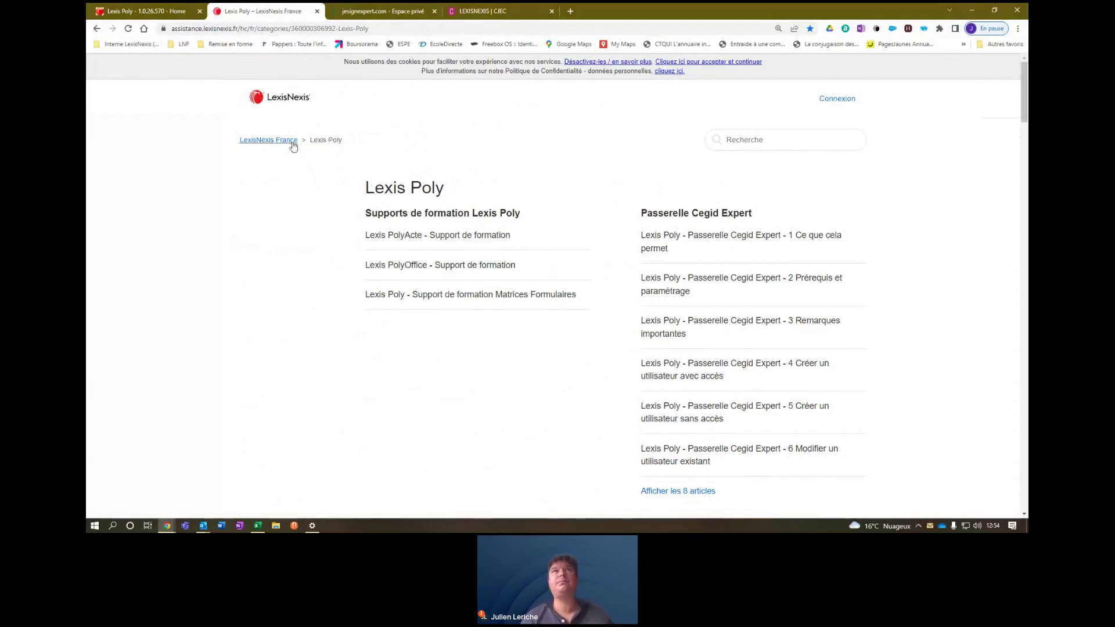
{"action": "left_click", "coordinate": [294, 145]}
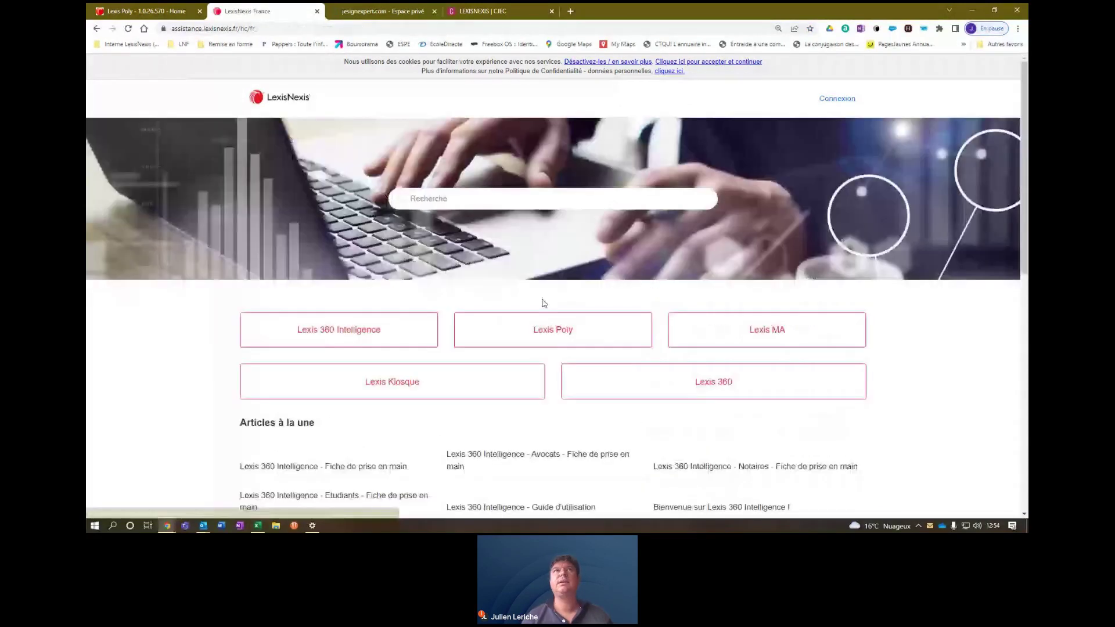
{"action": "left_click", "coordinate": [551, 329]}
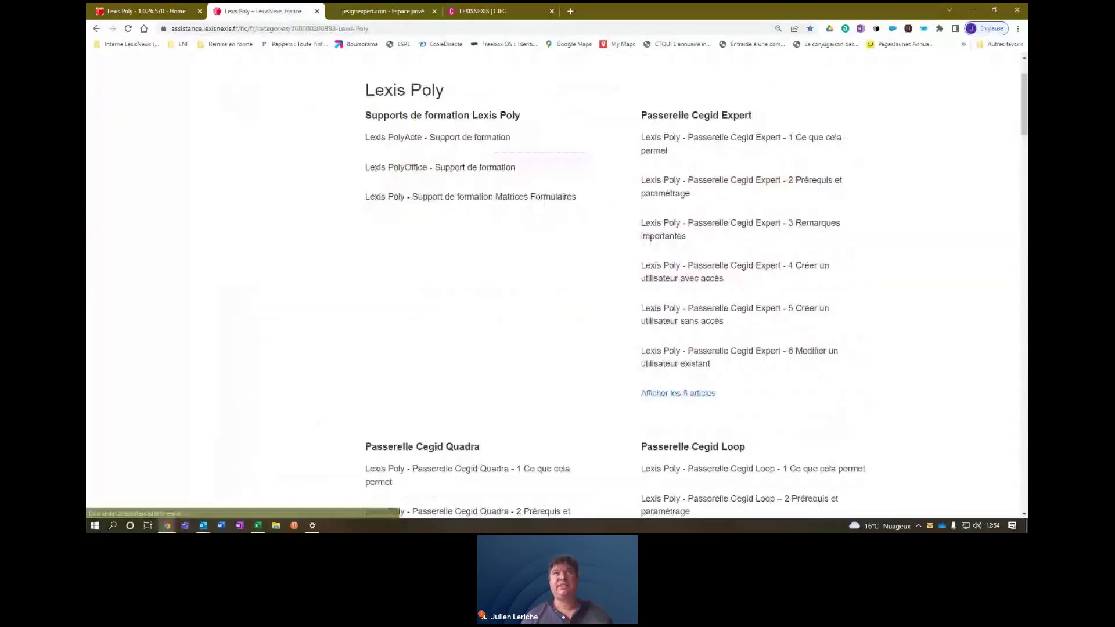
{"action": "scroll", "coordinate": [469, 164], "scroll_direction": "down", "scroll_amount": 5}
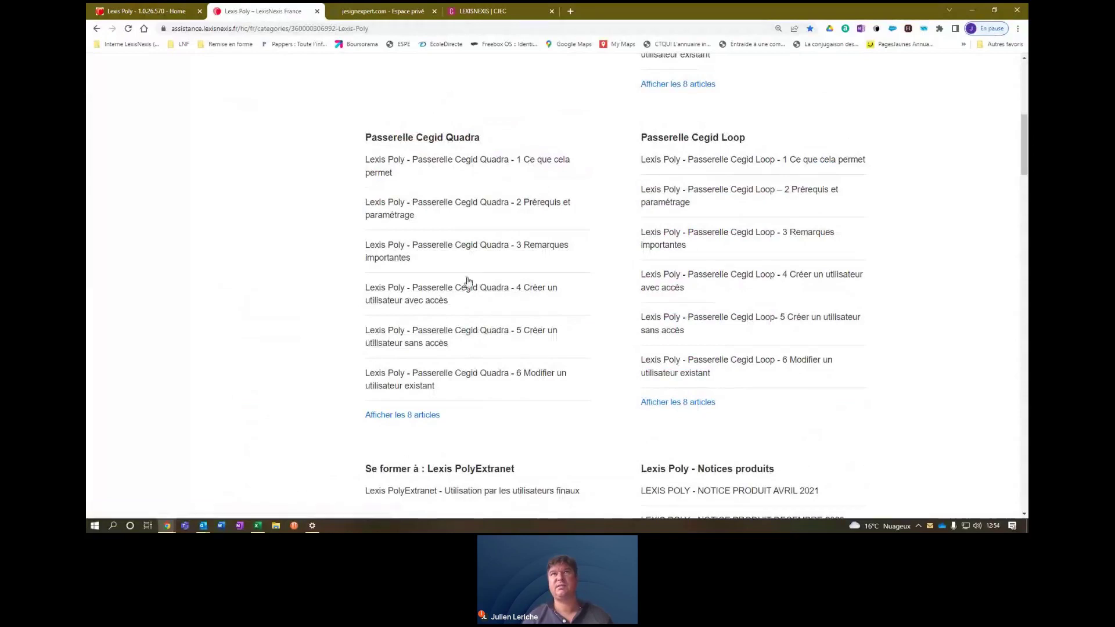
{"action": "left_click", "coordinate": [476, 166]}
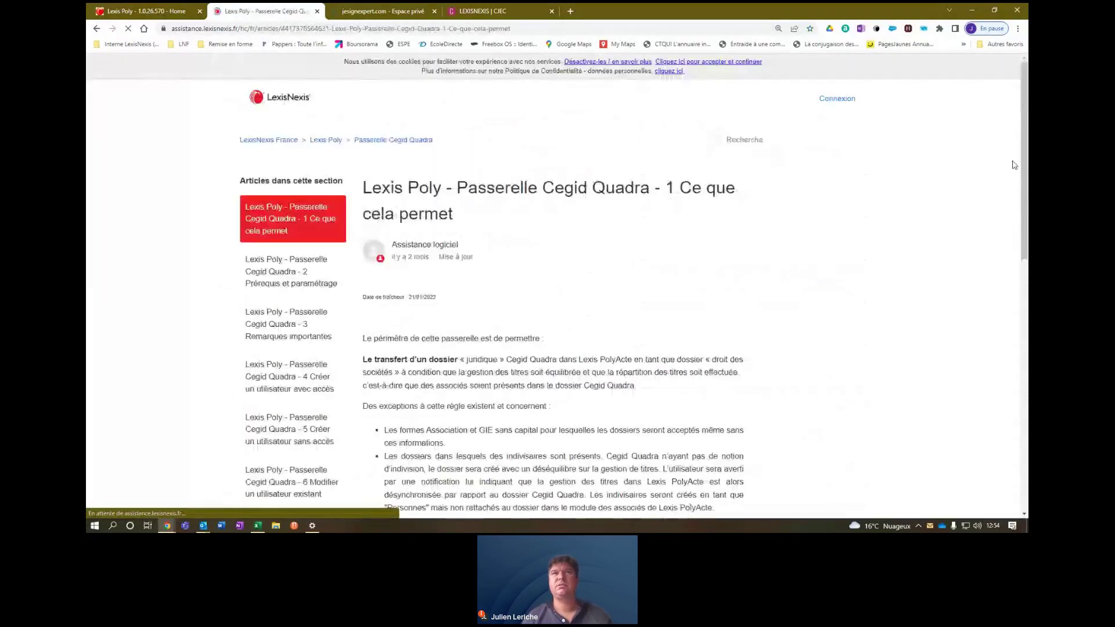
{"action": "scroll", "coordinate": [1022, 180], "scroll_direction": "down", "scroll_amount": 2}
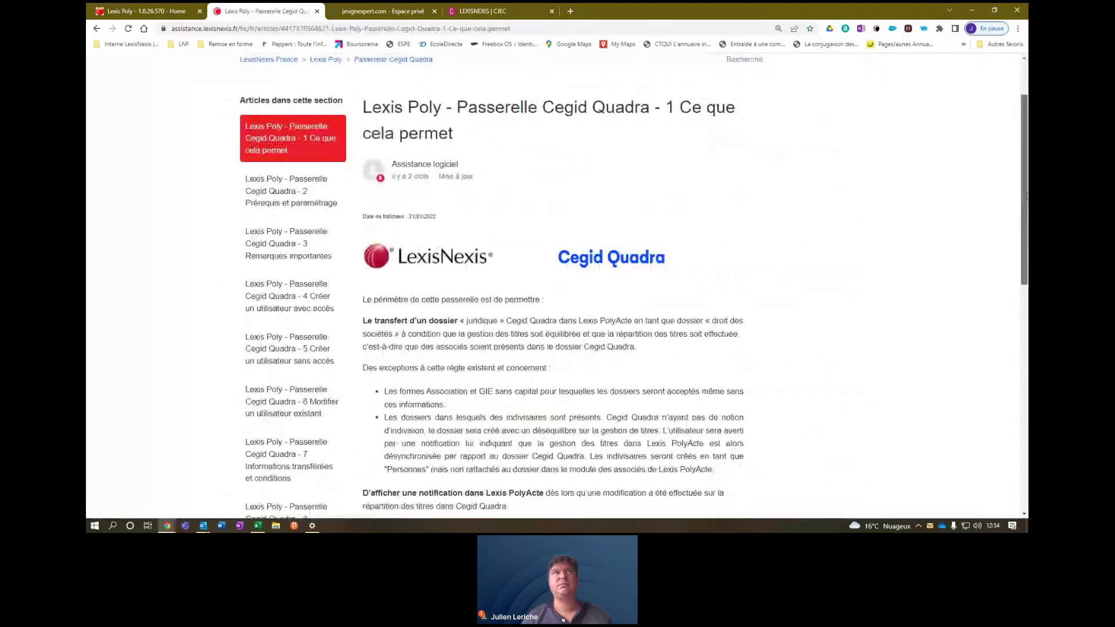
{"action": "left_click_drag", "start_coordinate": [1027, 197], "coordinate": [1027, 274]}
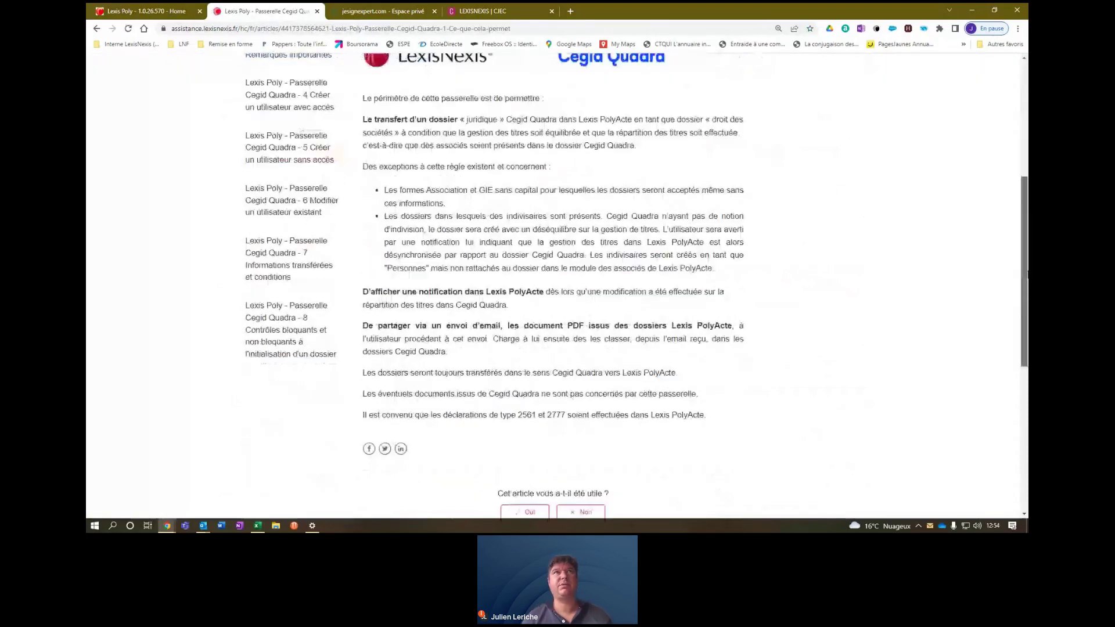
{"action": "scroll", "coordinate": [297, 153], "scroll_direction": "up", "scroll_amount": 3}
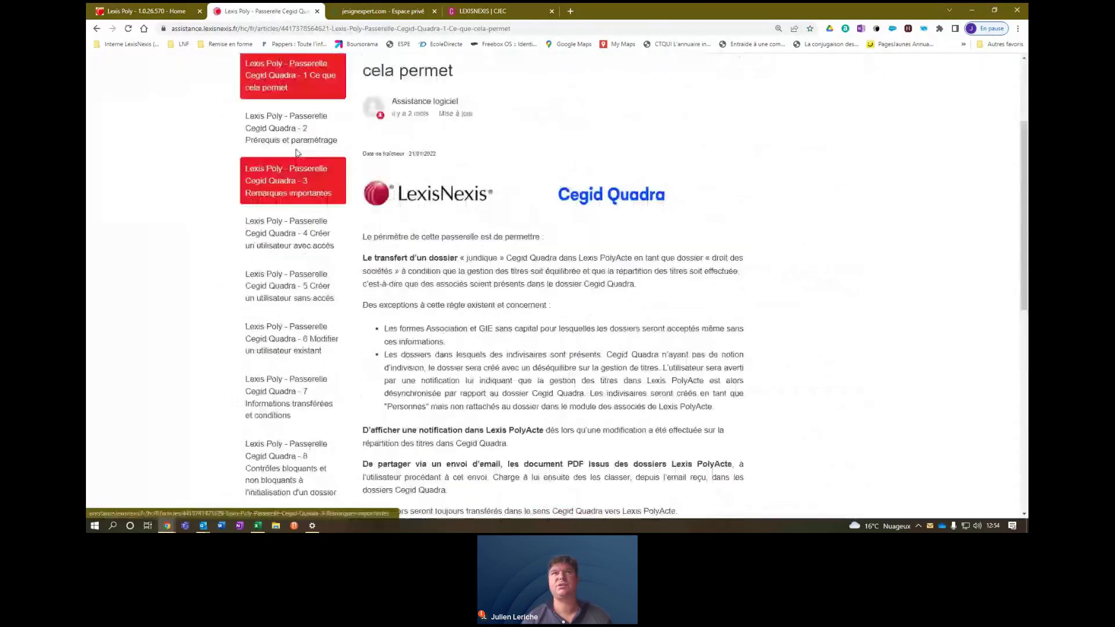
{"action": "left_click", "coordinate": [294, 136]}
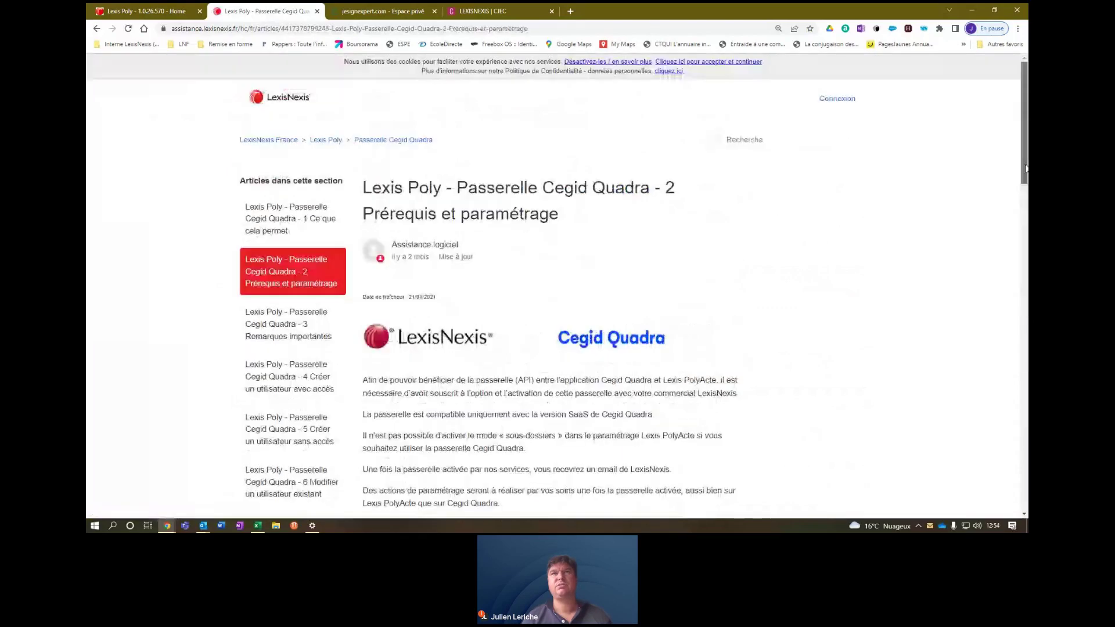
{"action": "left_click_drag", "start_coordinate": [1027, 169], "coordinate": [1026, 227]}
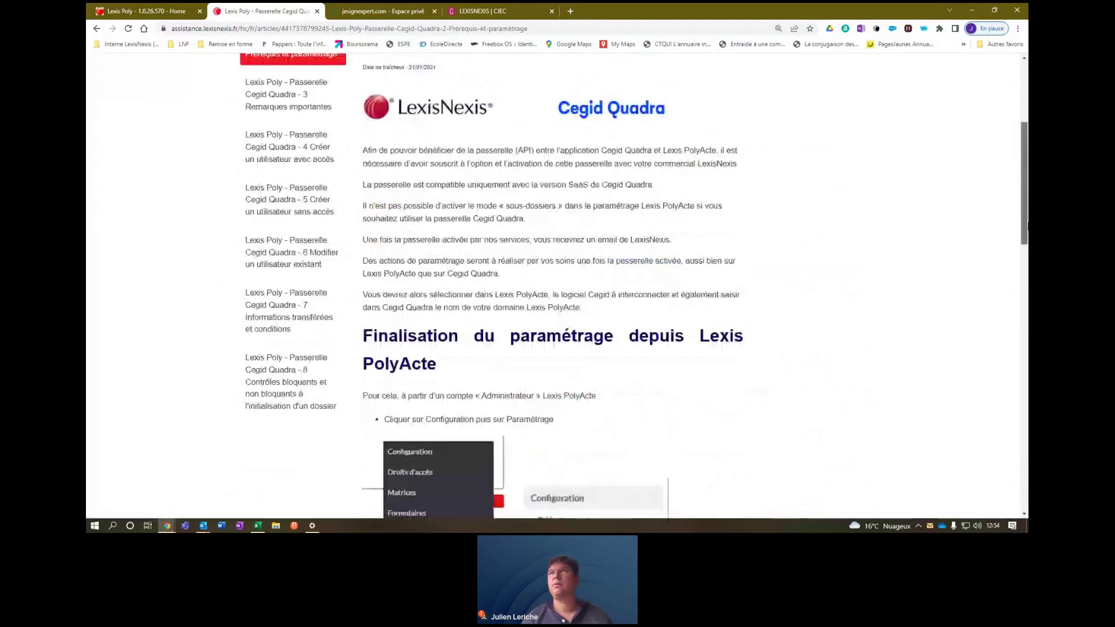
{"action": "scroll", "coordinate": [379, 168], "scroll_direction": "up", "scroll_amount": 1}
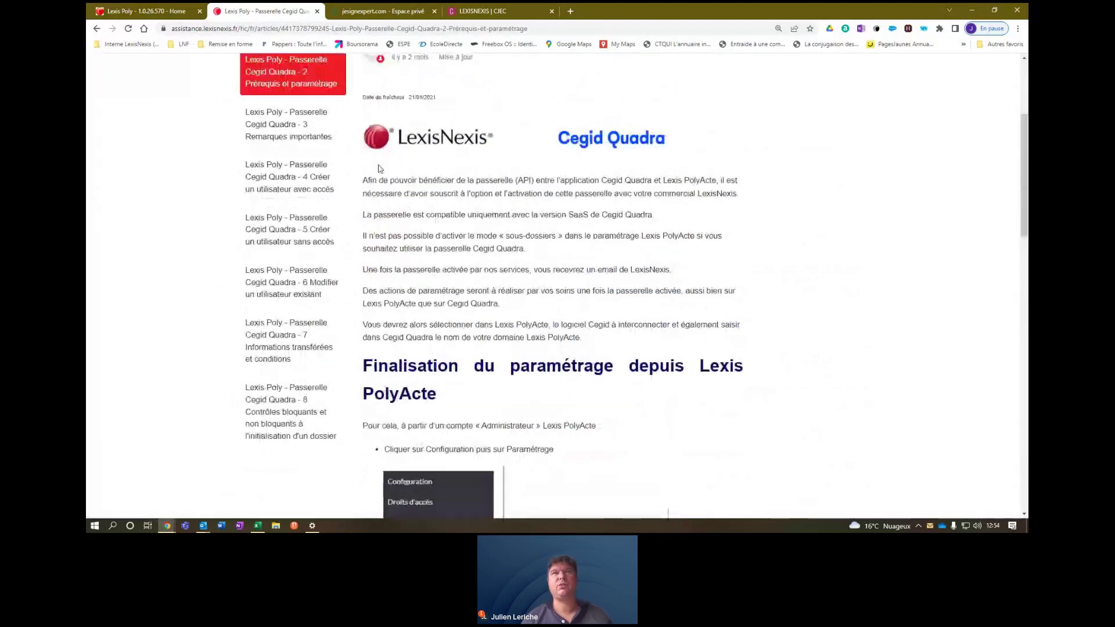
{"action": "left_click", "coordinate": [288, 123]}
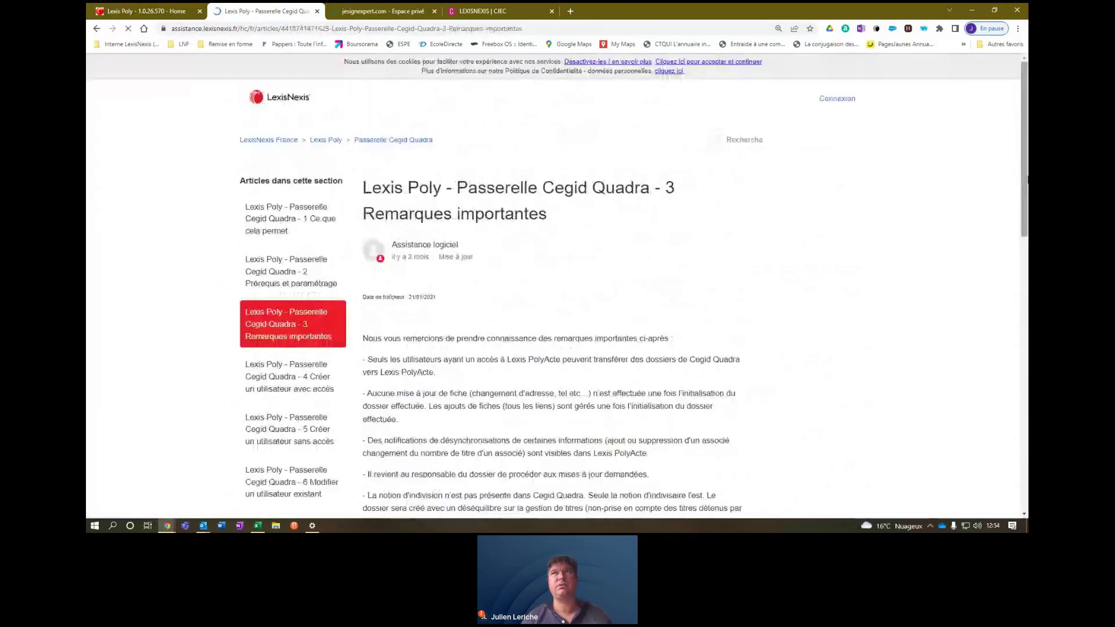
{"action": "mouse_move", "coordinate": [1027, 180]}
{"action": "left_mouse_down"}
{"action": "mouse_move", "coordinate": [1027, 332]}
{"action": "mouse_move", "coordinate": [1027, 180]}
{"action": "left_mouse_up"}
{"action": "left_click", "coordinate": [324, 141]}
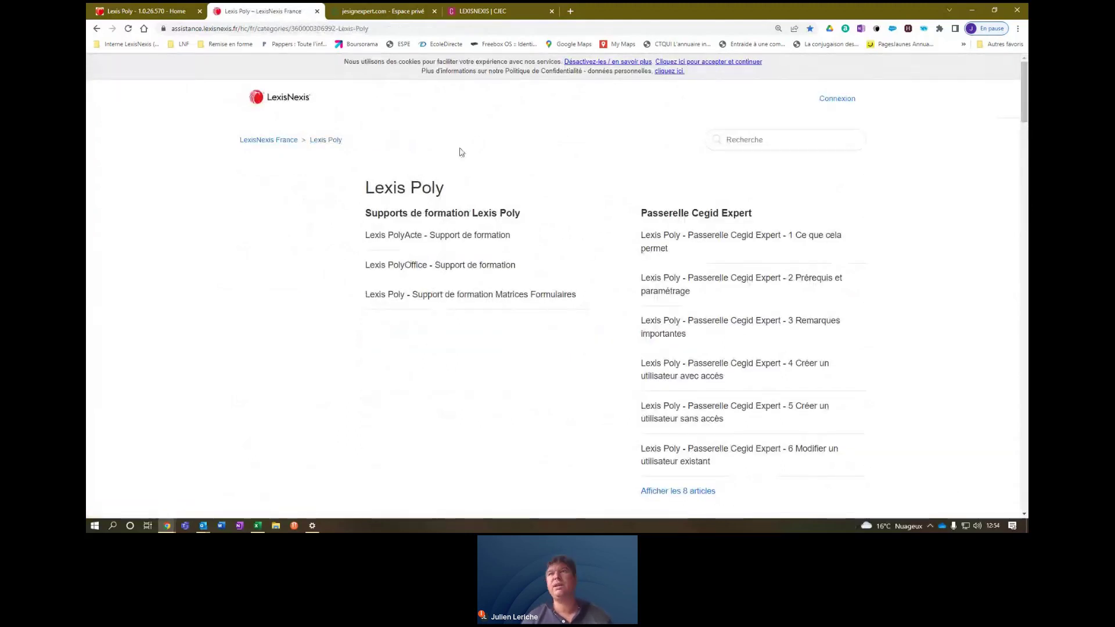
Return to Lexis PolyActe and open Notices juridiques from the footer help menu.
{"action": "key", "text": "ctrl+shift+Tab"}
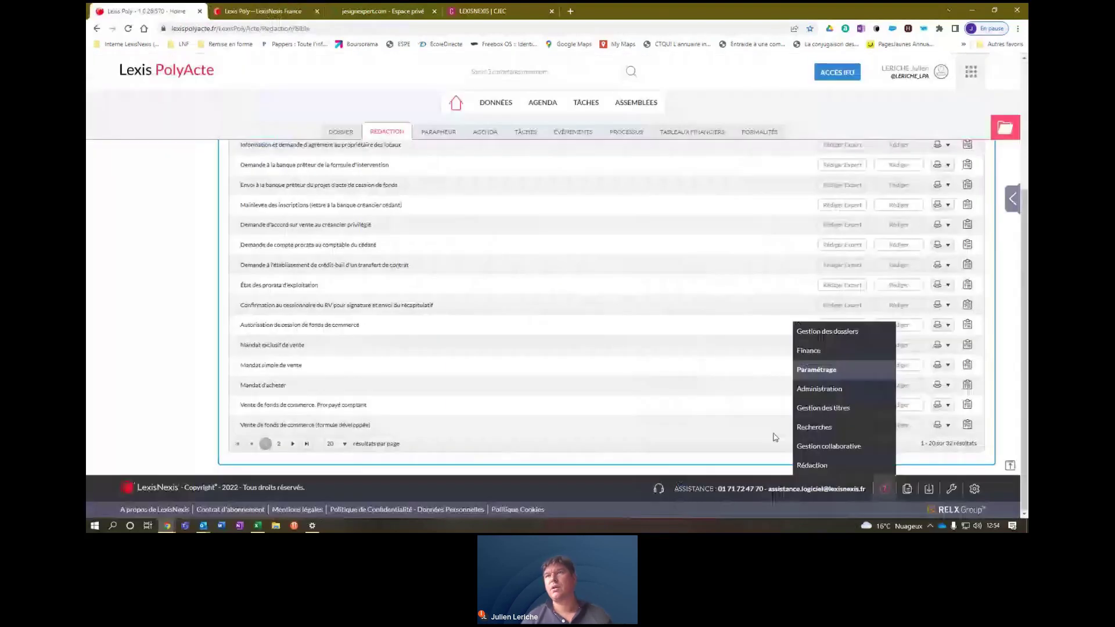
{"action": "mouse_move", "coordinate": [884, 489]}
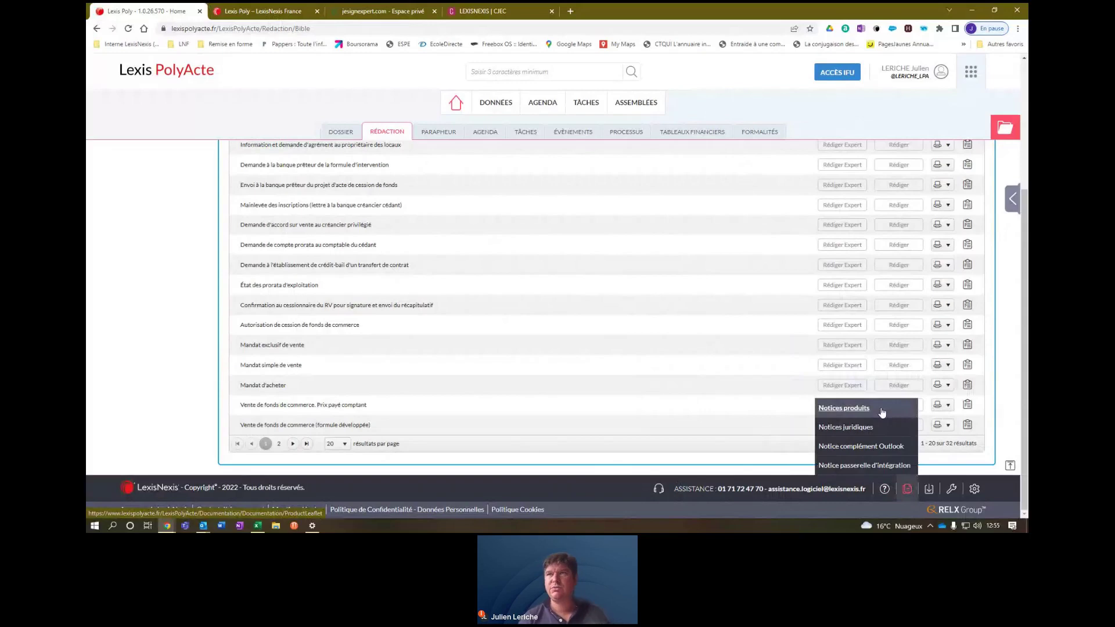
{"action": "left_click", "coordinate": [868, 428]}
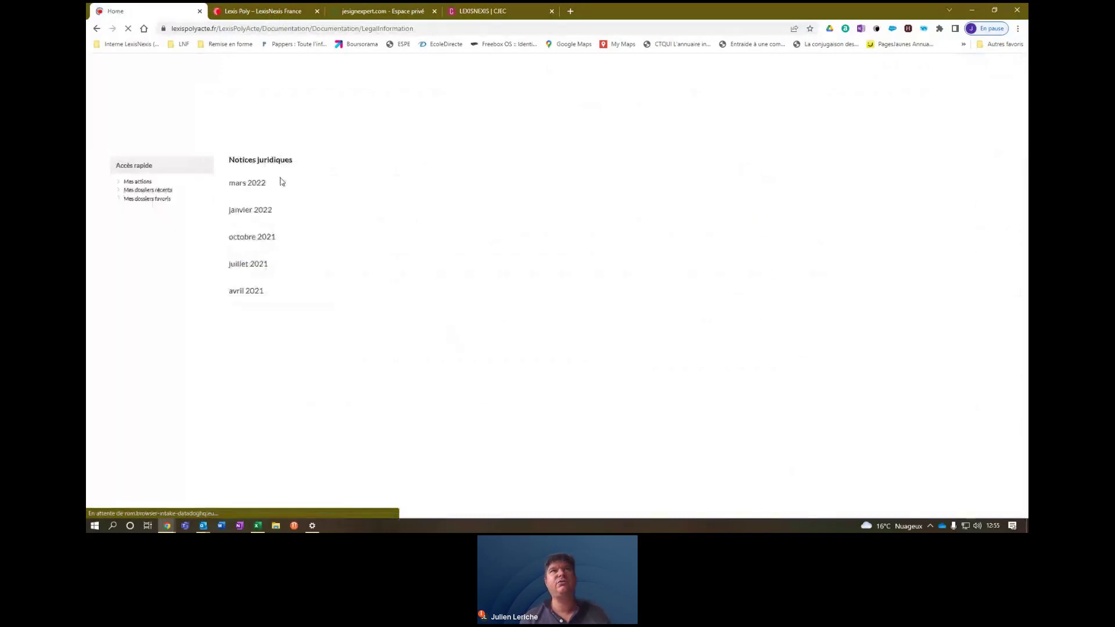
Open the mars 2022 legal notice PDF in a new tab, then return and show the dossier shortcuts.
{"action": "left_click", "coordinate": [250, 182]}
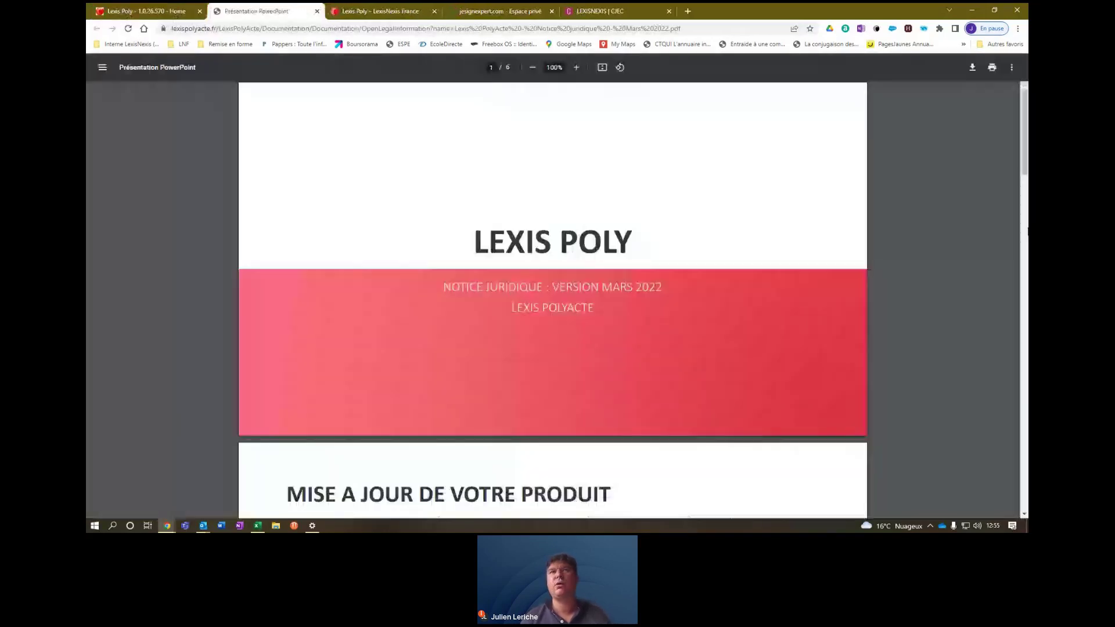
{"action": "scroll", "coordinate": [1026, 184], "scroll_direction": "down", "scroll_amount": 1}
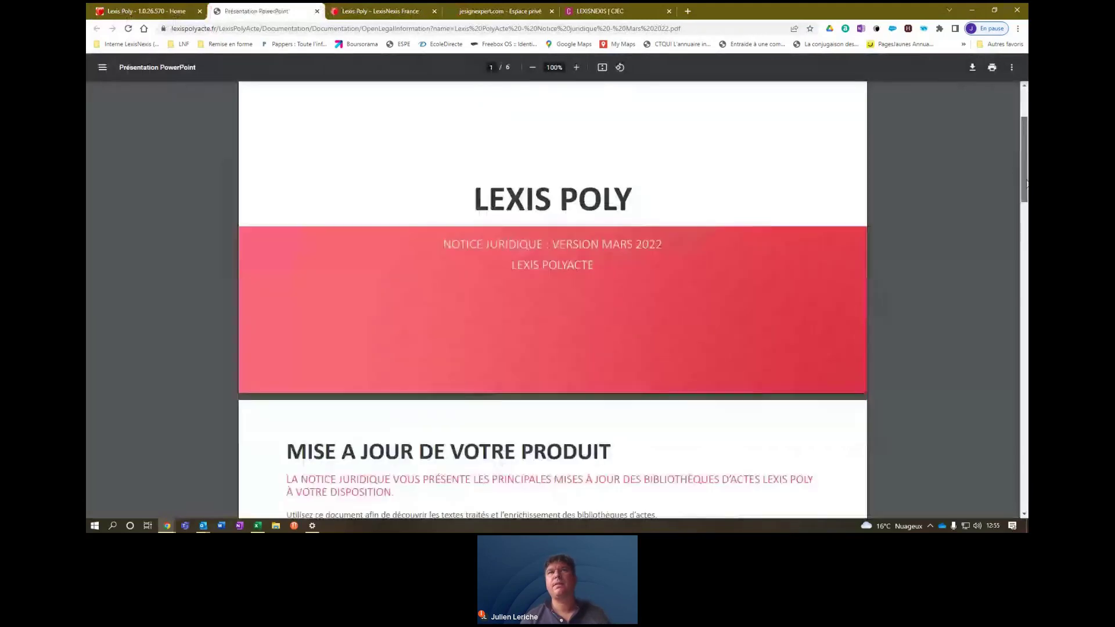
{"action": "left_click_drag", "start_coordinate": [1026, 184], "coordinate": [1027, 250]}
{"action": "key", "text": "ctrl+shift+Tab"}
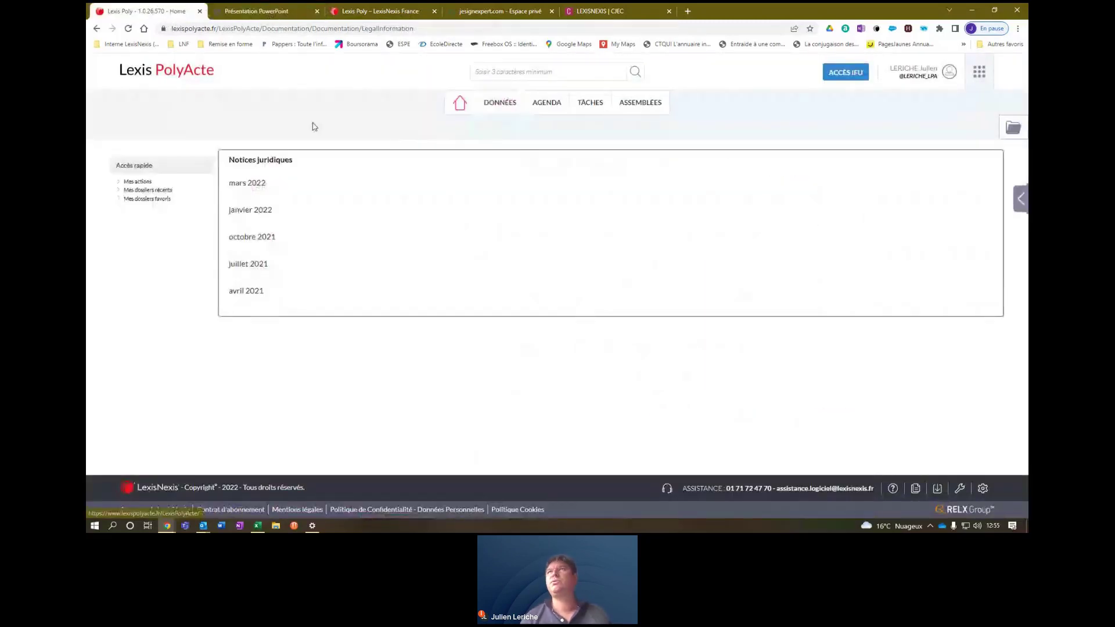
{"action": "left_click", "coordinate": [1012, 127]}
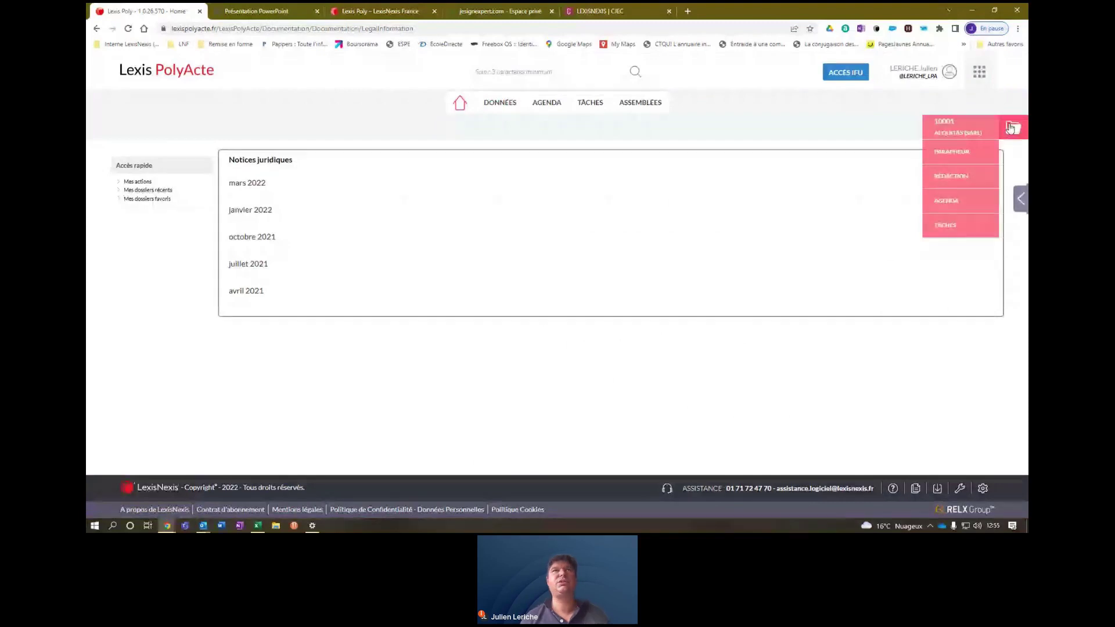
Open dossier 10001 AEQUITAS's Rédaction list and close the Mise à jour de votre bibliothèque notice.
{"action": "left_click", "coordinate": [958, 127]}
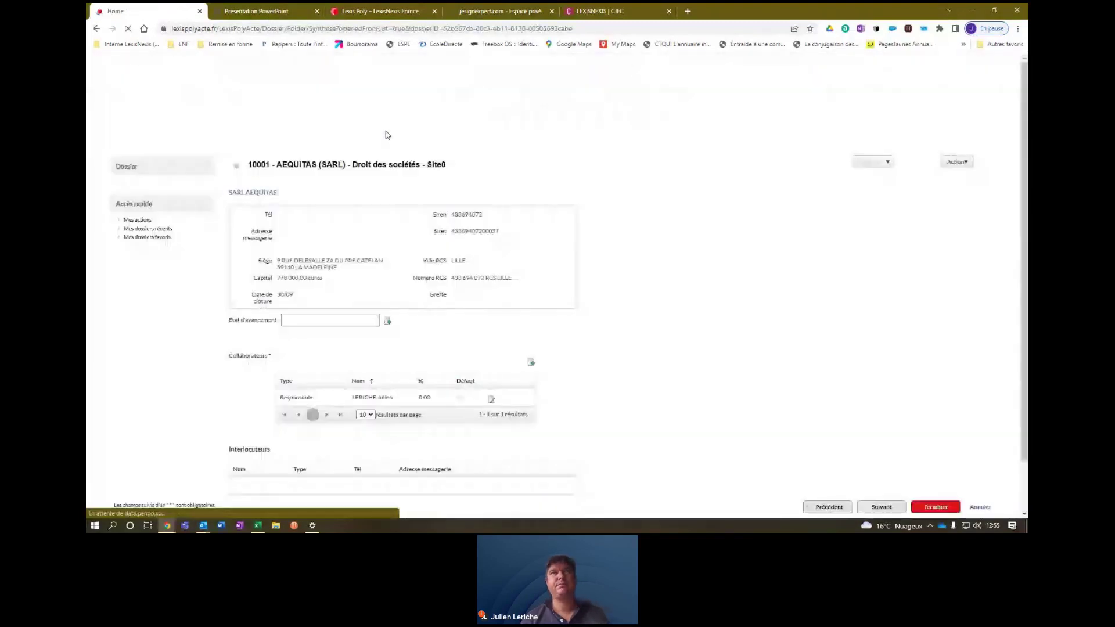
{"action": "left_click", "coordinate": [383, 133]}
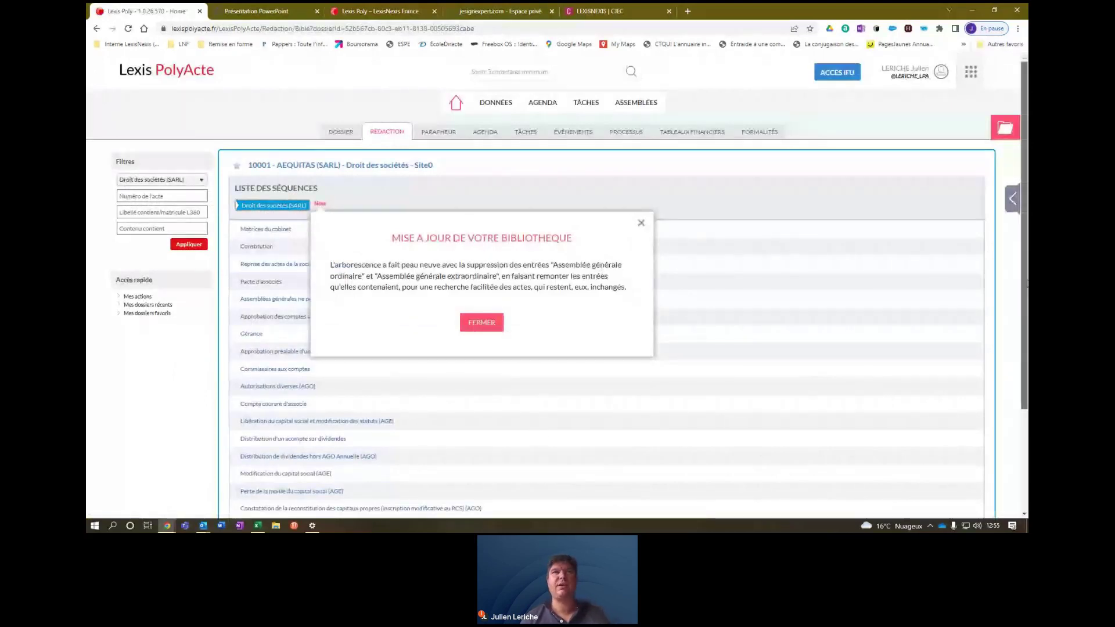
{"action": "left_click_drag", "start_coordinate": [1025, 284], "coordinate": [1025, 386]}
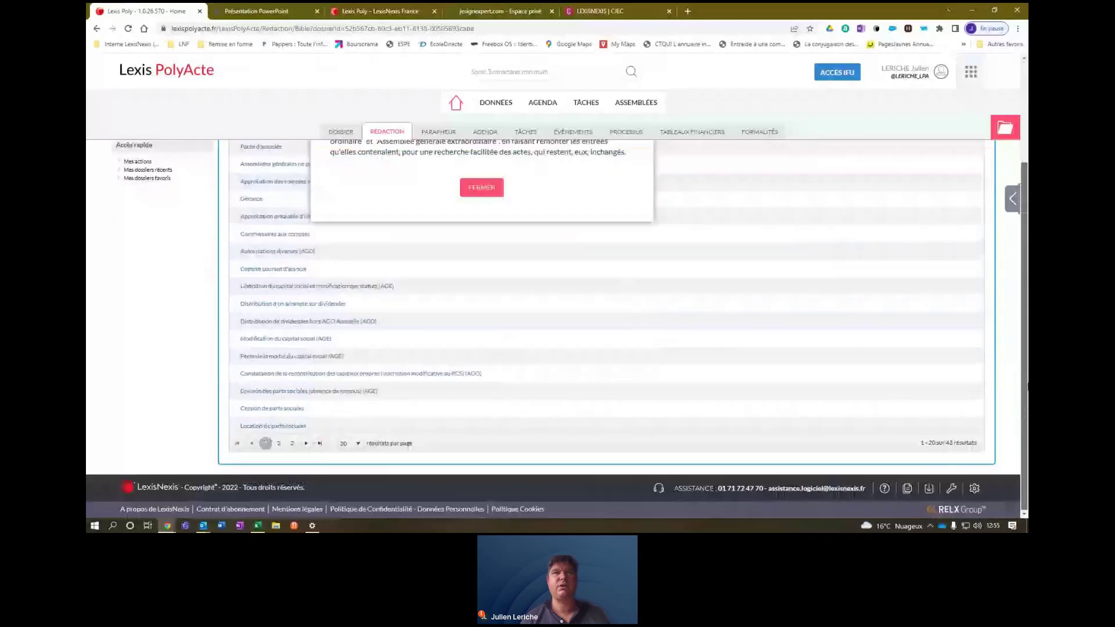
{"action": "scroll", "coordinate": [457, 335], "scroll_direction": "up", "scroll_amount": 2}
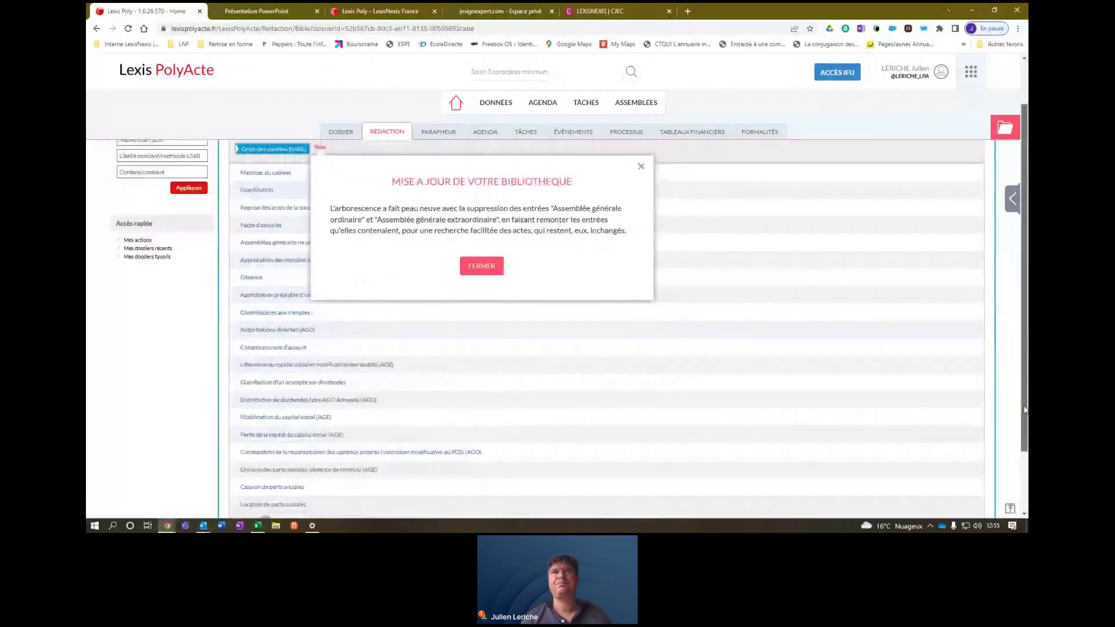
{"action": "scroll", "coordinate": [1024, 410], "scroll_direction": "up", "scroll_amount": 2}
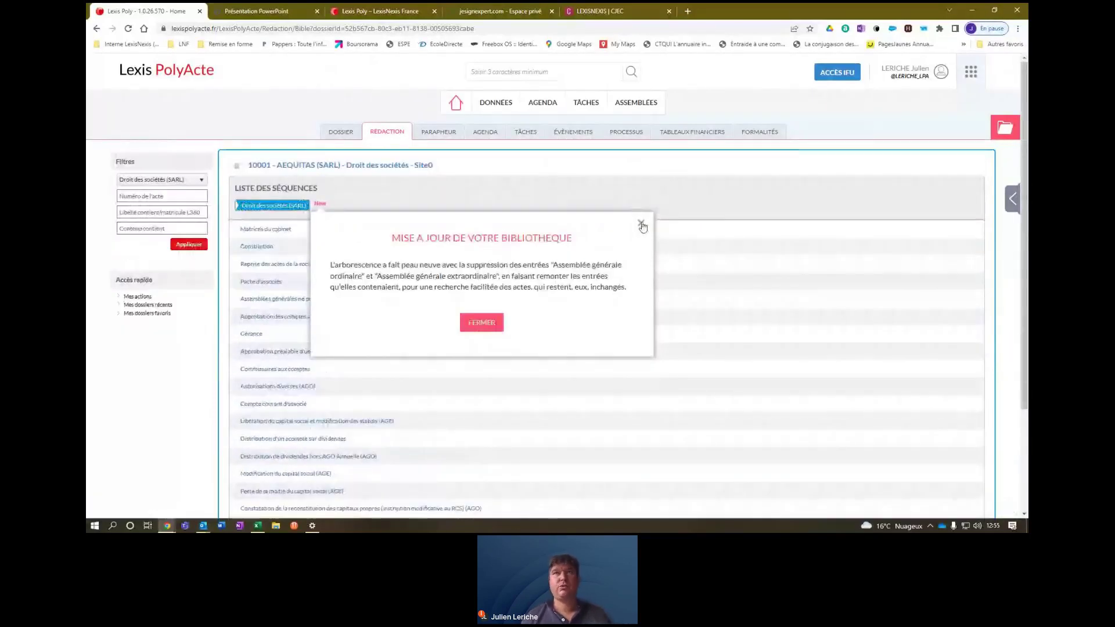
{"action": "left_click", "coordinate": [642, 225]}
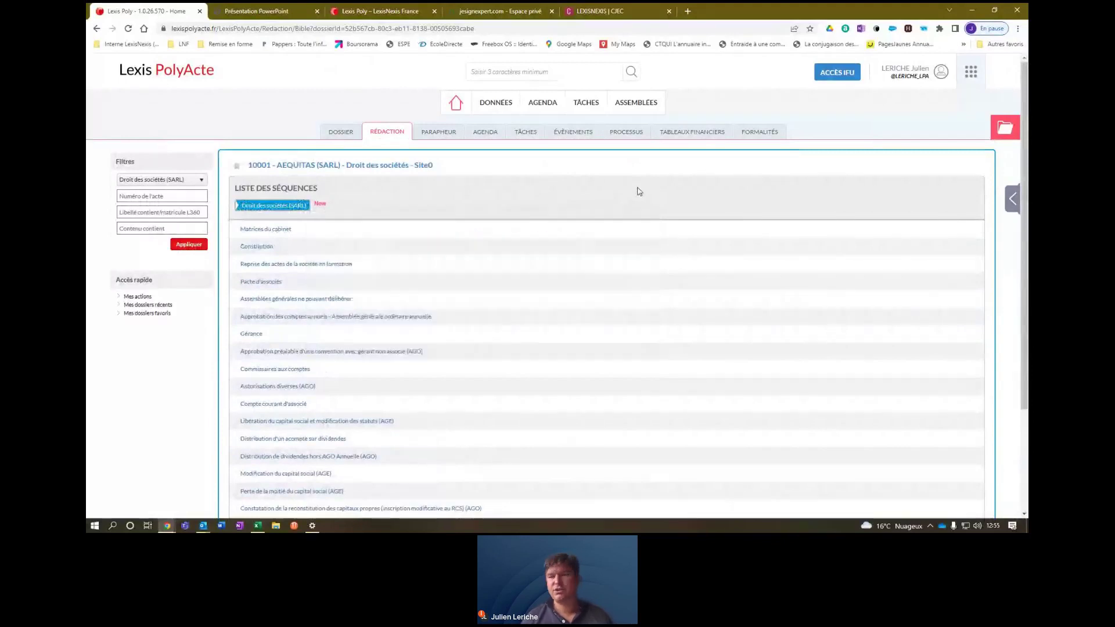